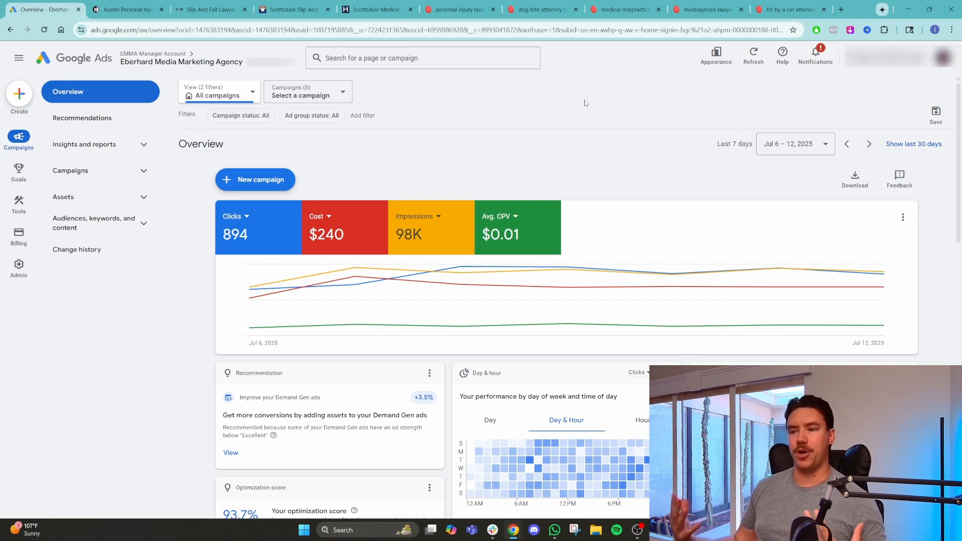
# - Start a new campaign with the Website traffic objective, keep the default conversion goals, and choose Search as the campaign type
pyautogui.moveTo(340, 280)
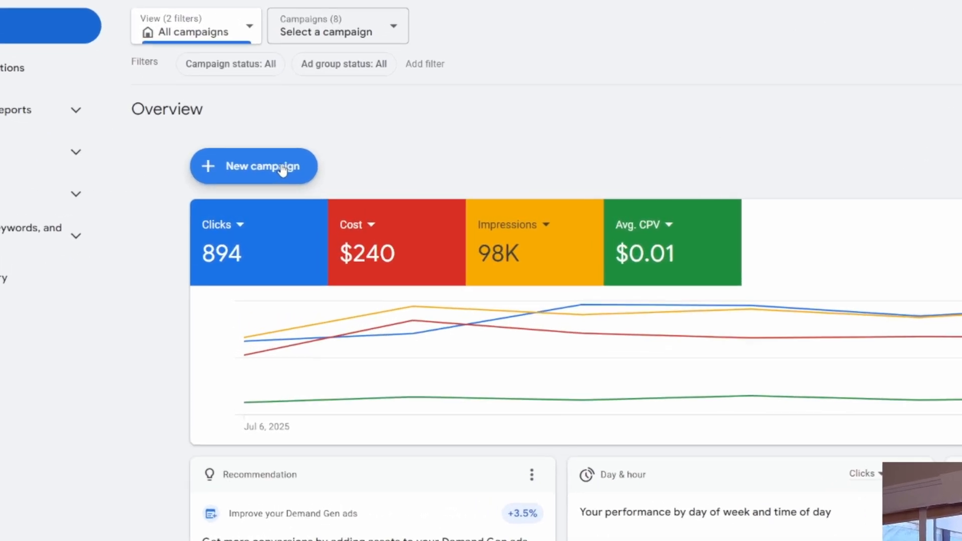
pyautogui.click(272, 182)
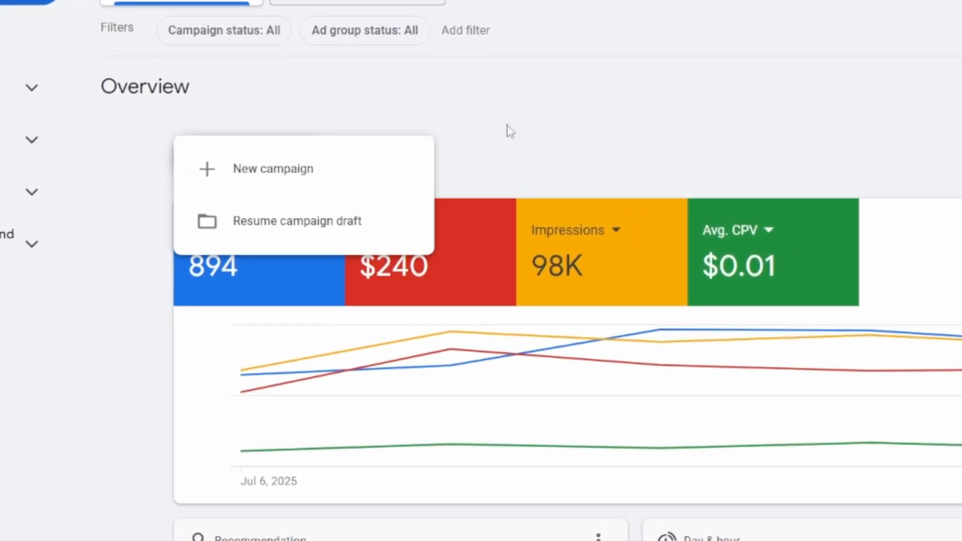
pyautogui.click(314, 187)
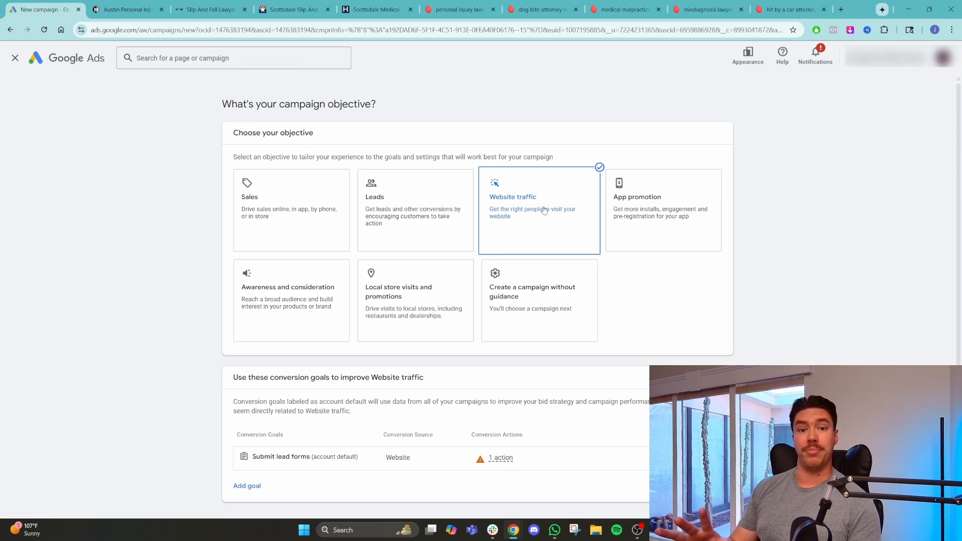
pyautogui.scroll(-2, 546, 210)
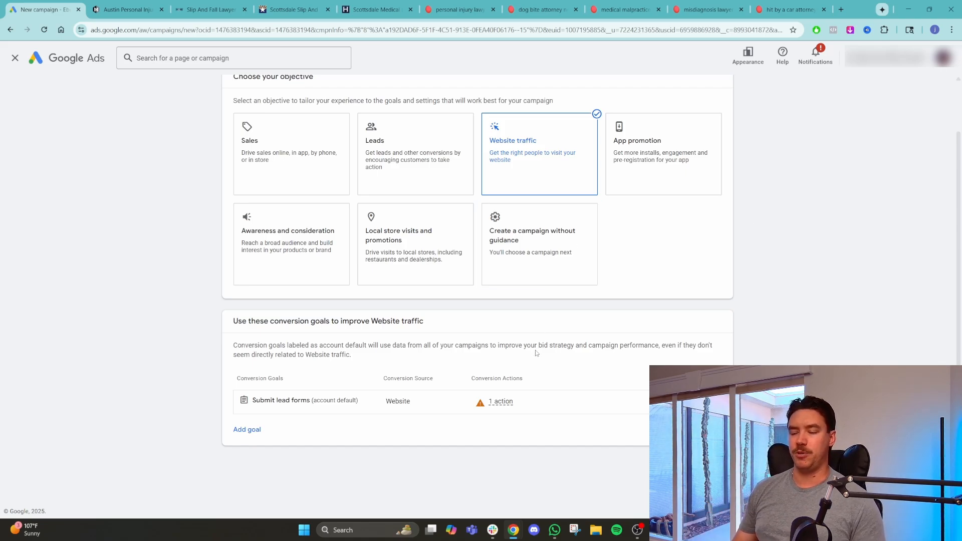
pyautogui.moveTo(360, 357); pyautogui.dragTo(228, 347)
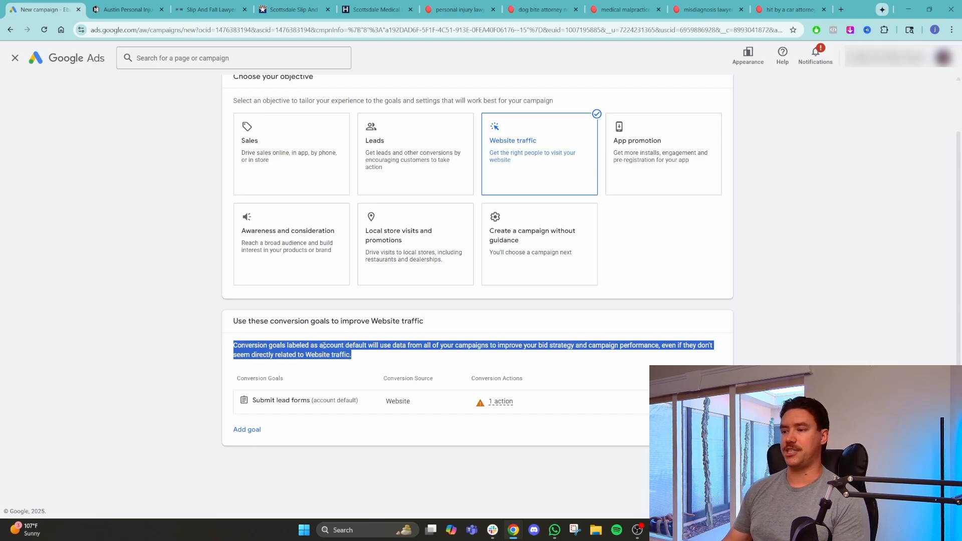
pyautogui.click(782, 299)
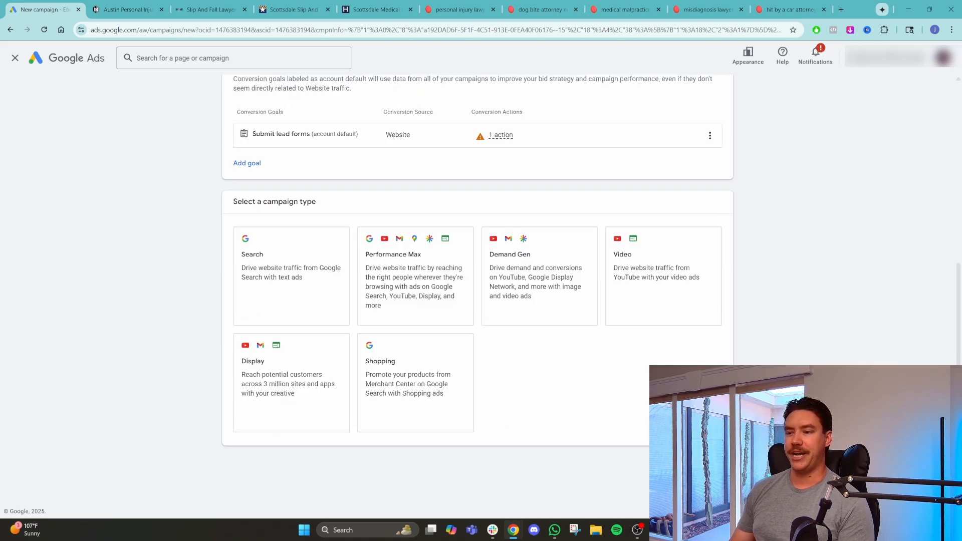
pyautogui.click(305, 294)
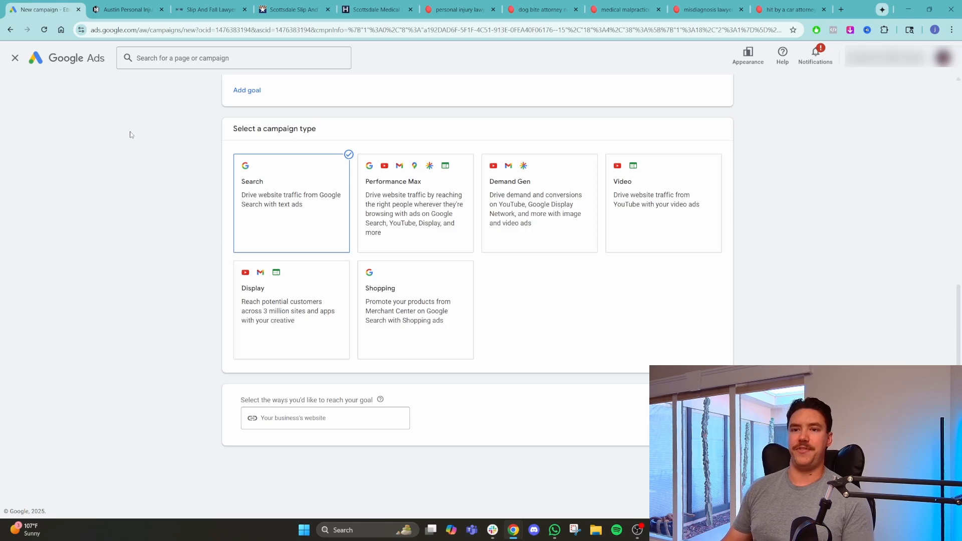
pyautogui.click(125, 13)
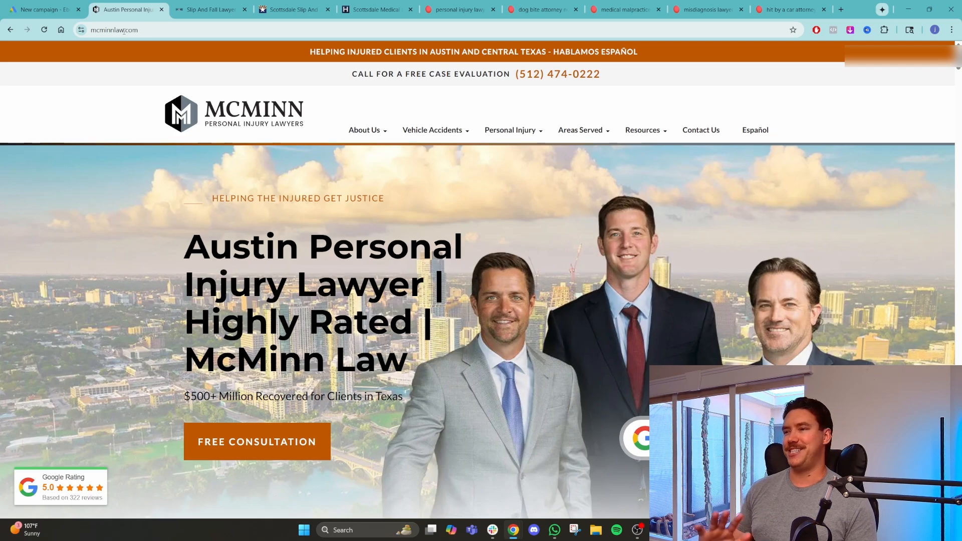
pyautogui.click(124, 31)
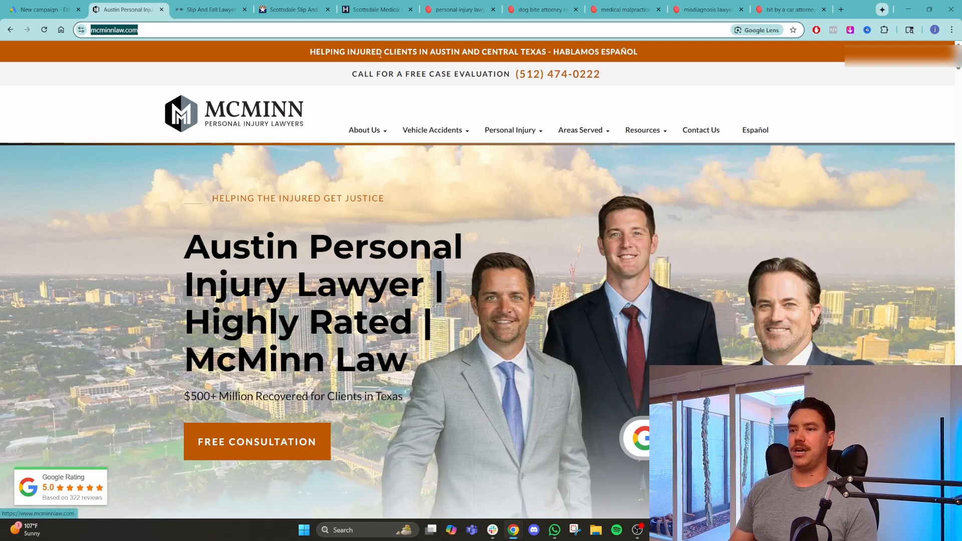
pyautogui.scroll(-2, 302, 203)
pyautogui.scroll(2, 303, 204)
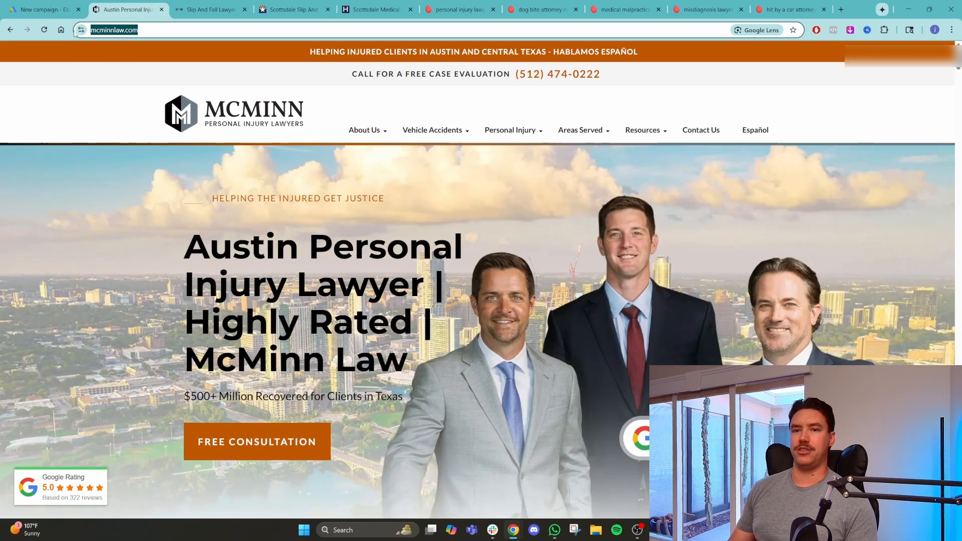
pyautogui.click(46, 10)
pyautogui.click(325, 425)
pyautogui.write('https://www.mcminnlaw.com/')
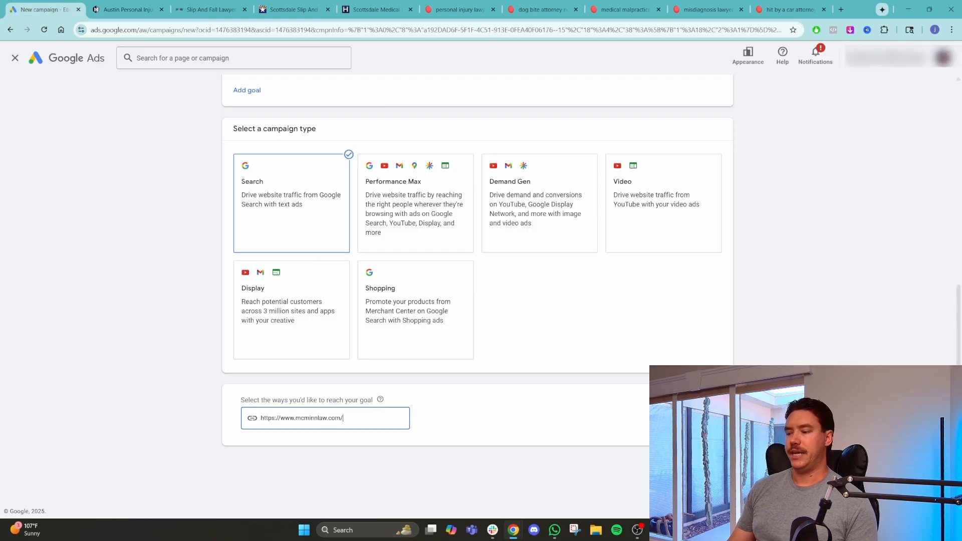
# - Replace the default campaign name with "Web Traffic - Clicks -"
pyautogui.scroll(-2, 505, 416)
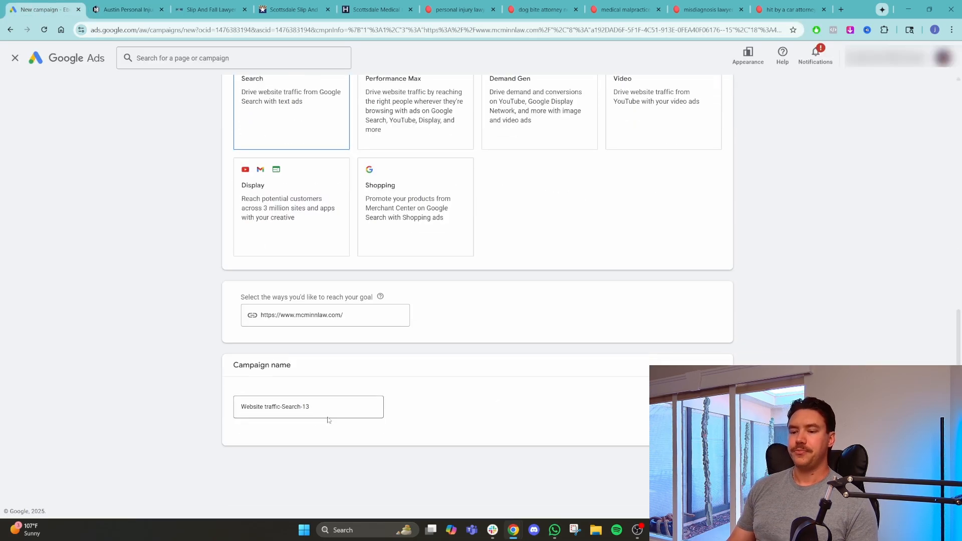
pyautogui.click(346, 407)
pyautogui.moveTo(346, 406); pyautogui.dragTo(236, 410)
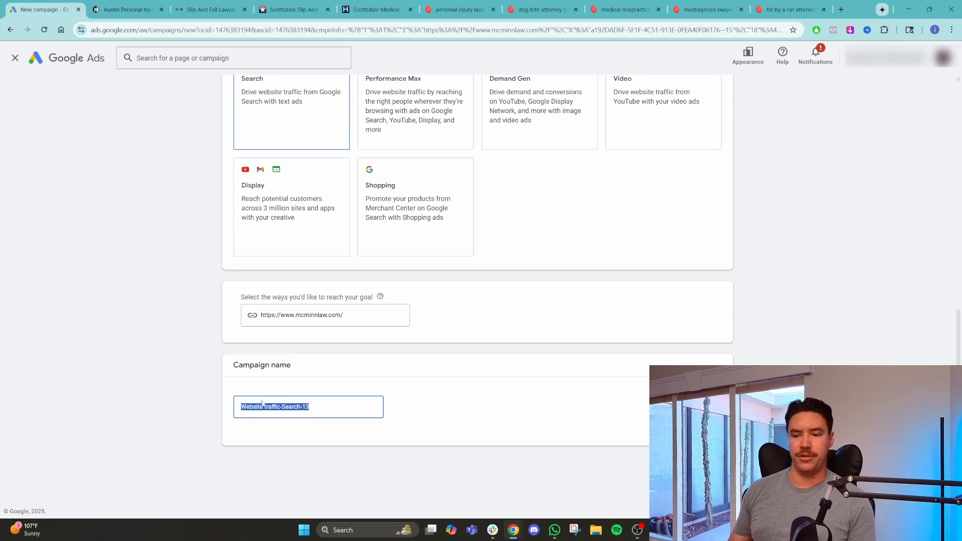
pyautogui.write('We')
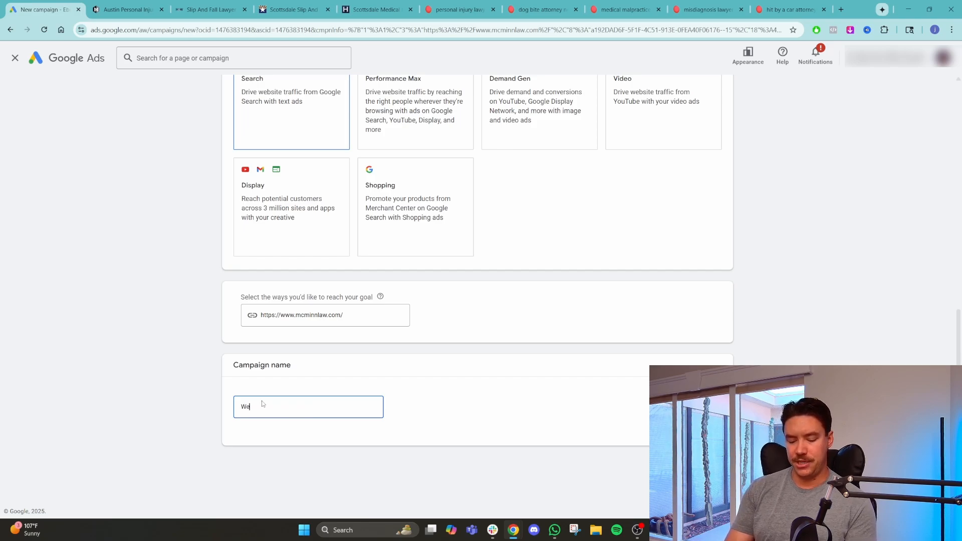
pyautogui.write('b Traffic - ')
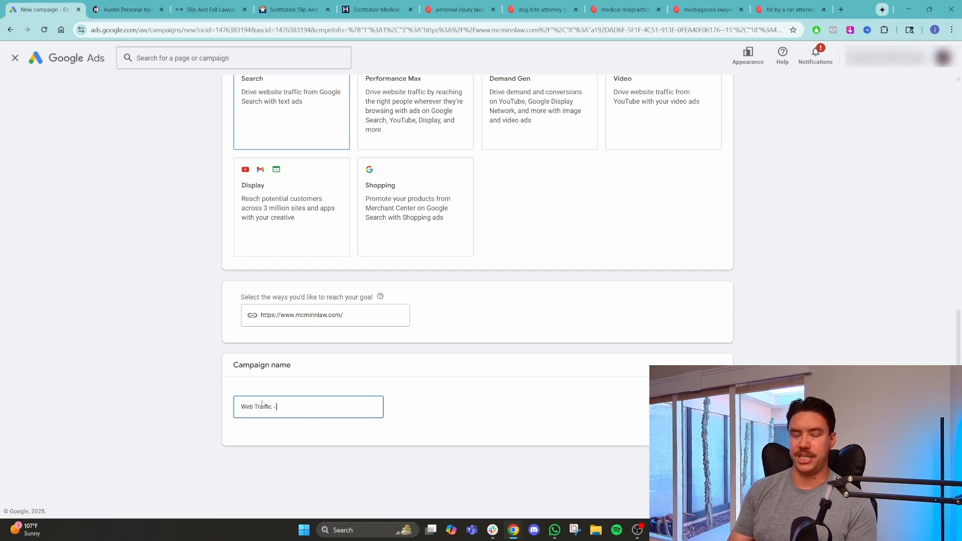
pyautogui.write('Clicks -')
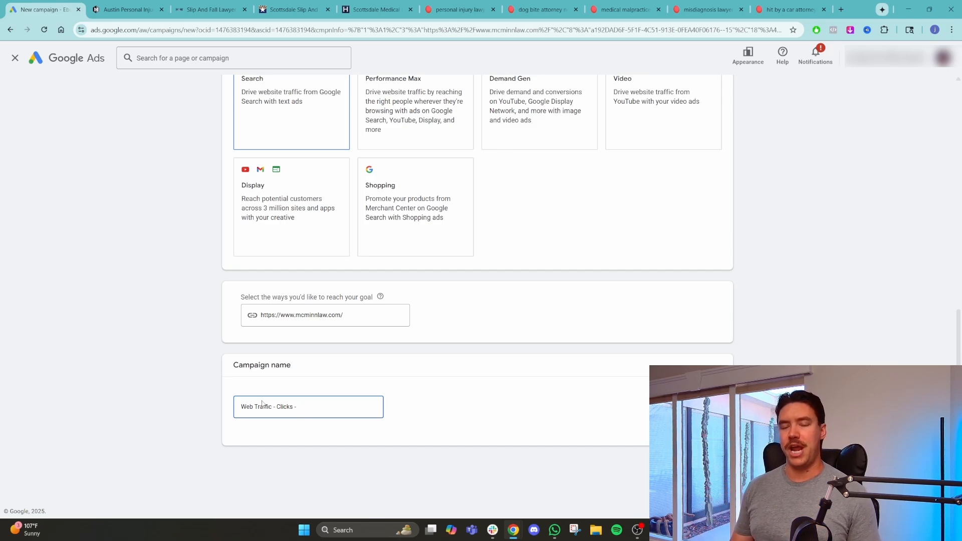
# - Examine the practice areas under Vehicle Accidents and Personal Injury and the homepage of the McMinn law firm's website
pyautogui.click(124, 9)
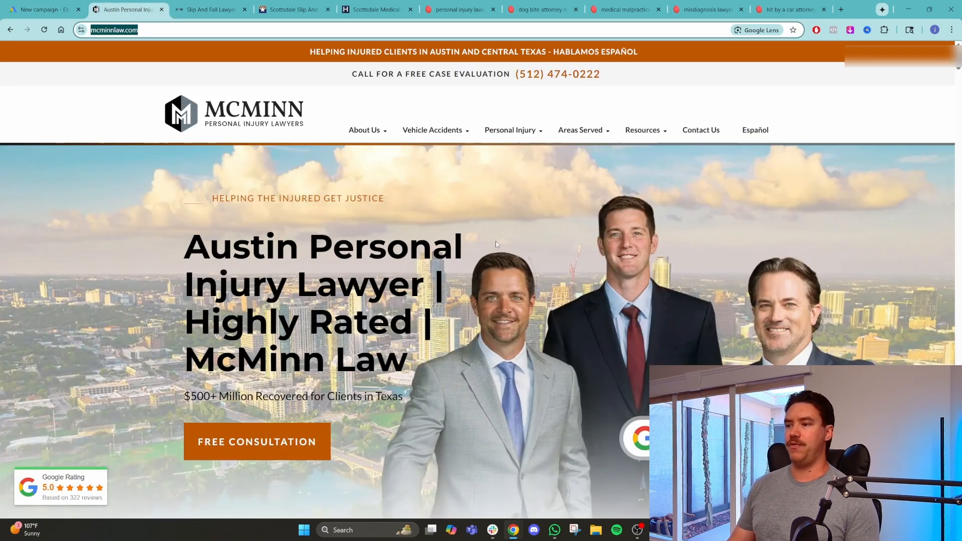
pyautogui.moveTo(446, 133)
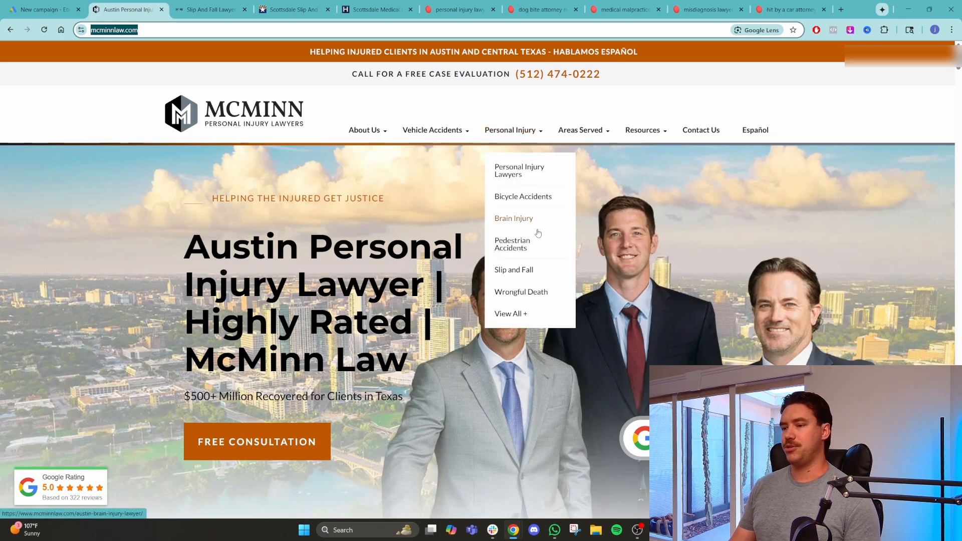
pyautogui.moveTo(516, 131)
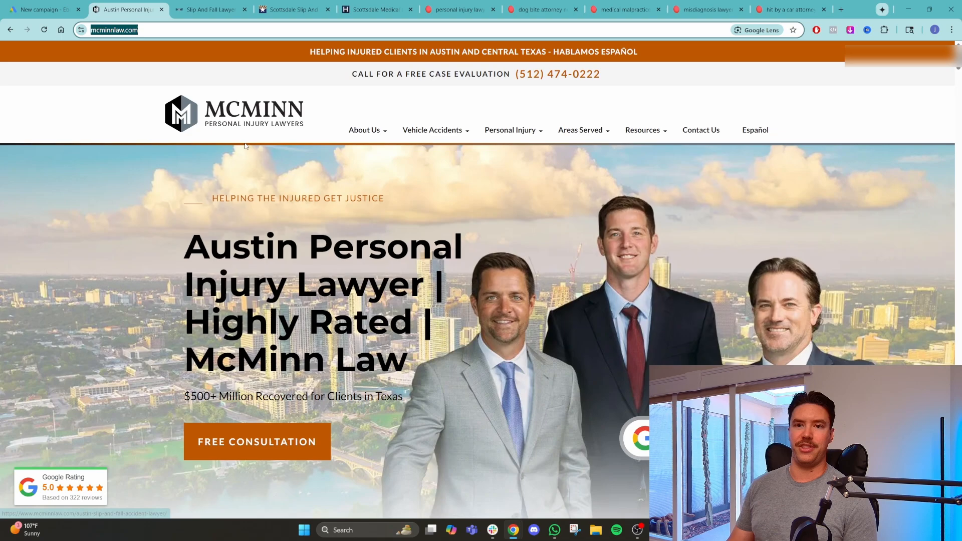
pyautogui.click(45, 9)
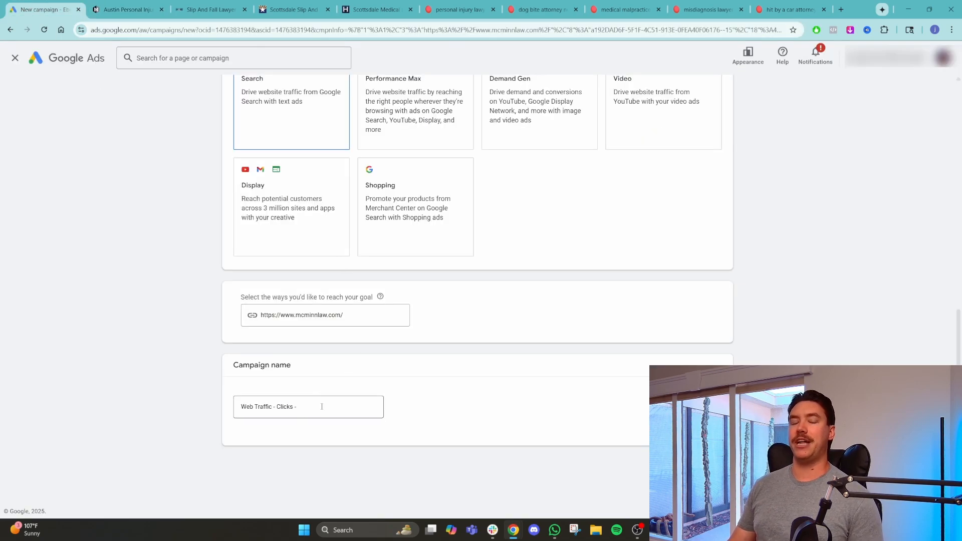
pyautogui.click(135, 5)
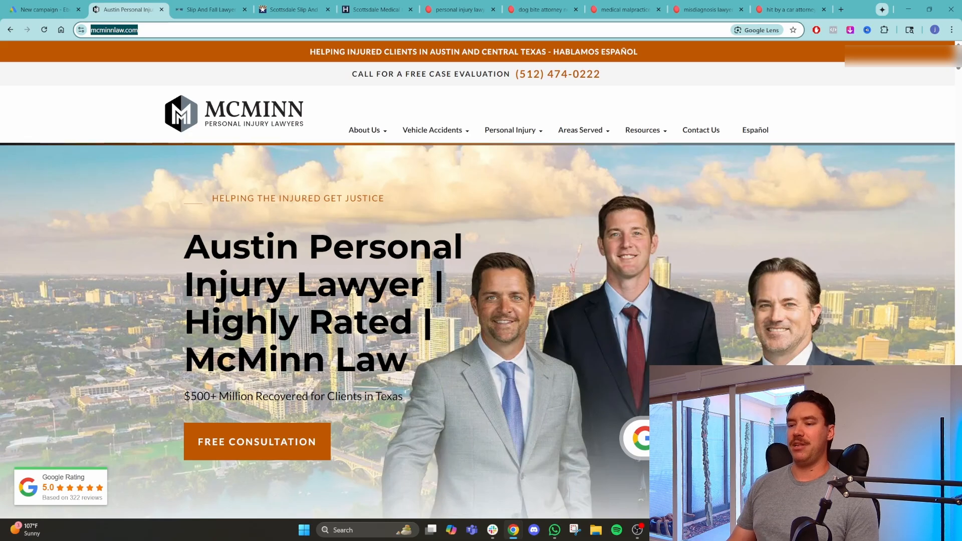
pyautogui.scroll(-3, 464, 281)
pyautogui.scroll(2, 464, 282)
pyautogui.scroll(1, 464, 281)
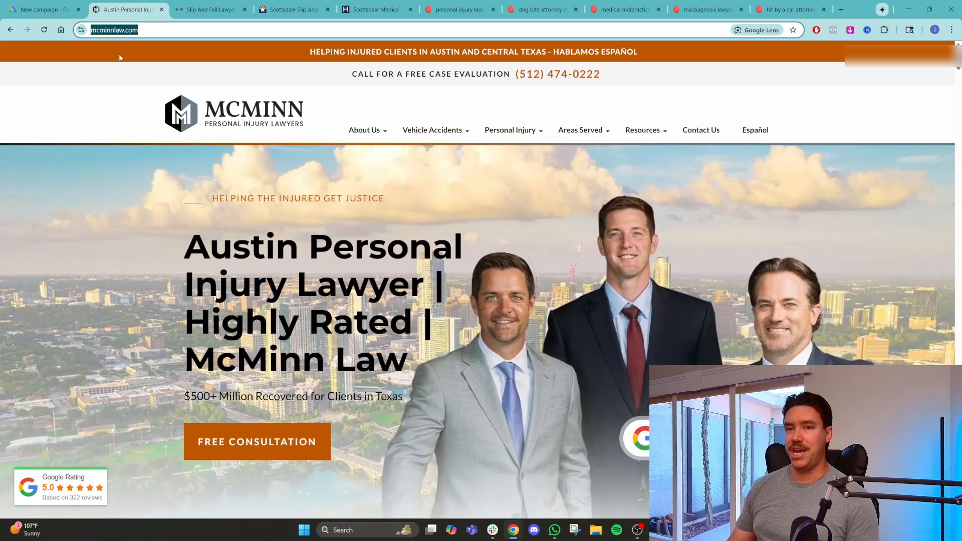
# - Return to the campaign setup and extend the campaign name with "Catch All PI - EMMA"
pyautogui.click(50, 10)
pyautogui.click(311, 406)
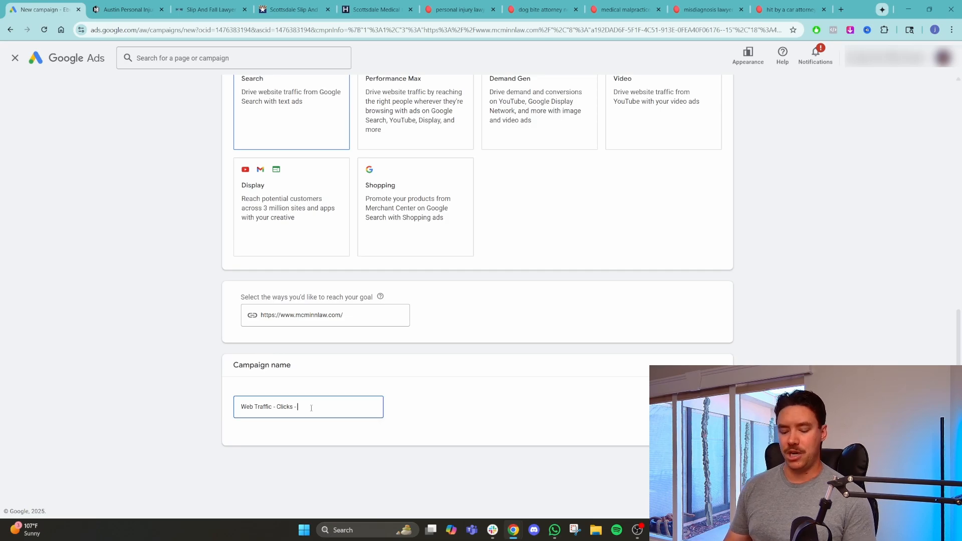
pyautogui.write('Catch Al')
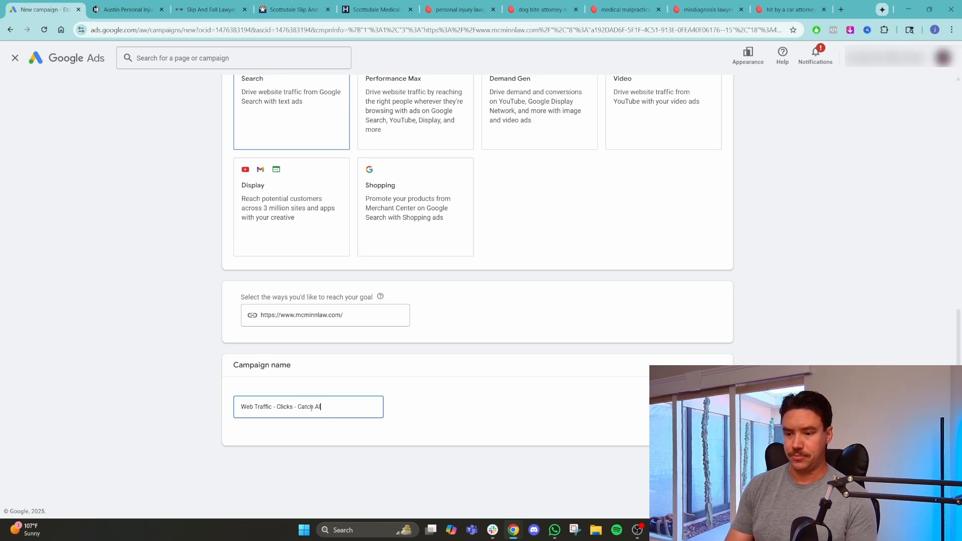
pyautogui.write('l PI ')
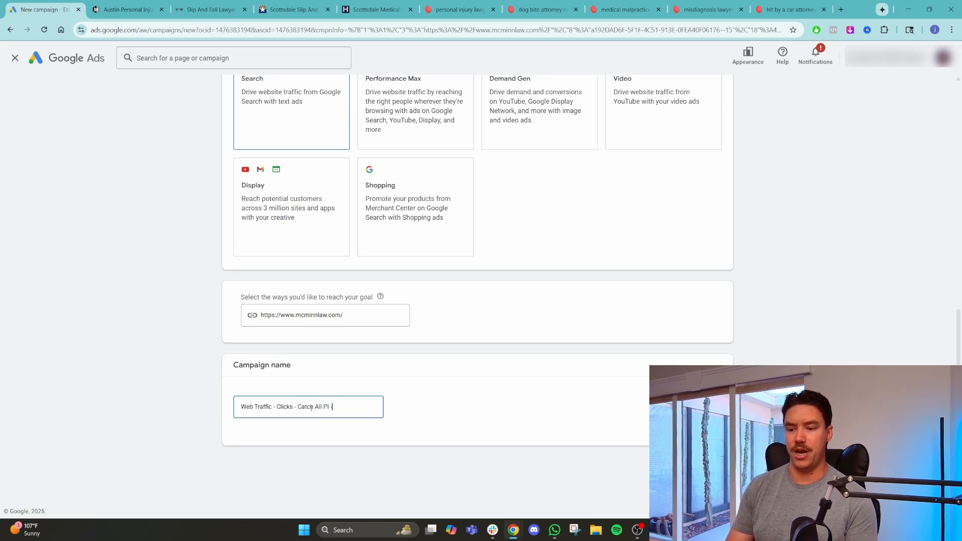
pyautogui.write('- EMMA')
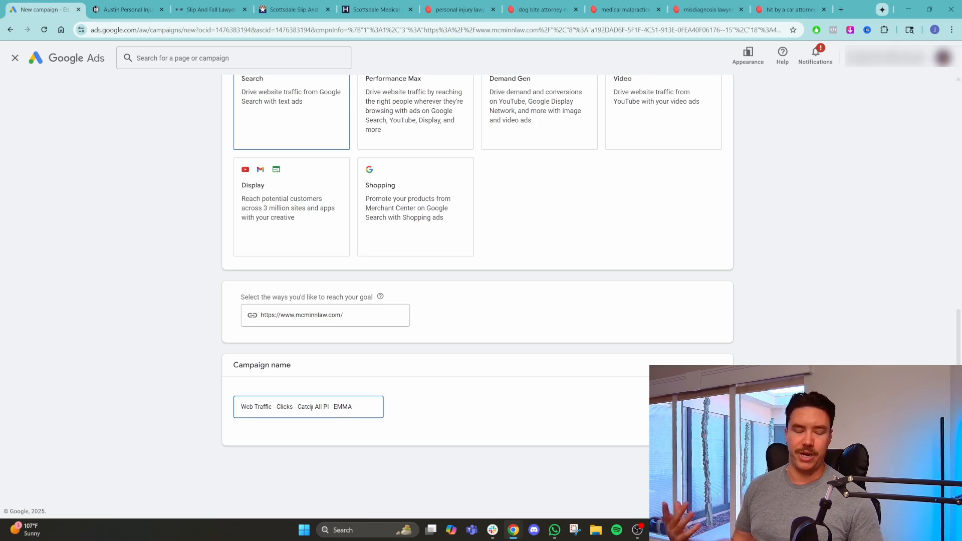
pyautogui.scroll(1, 311, 408)
pyautogui.scroll(-1, 311, 409)
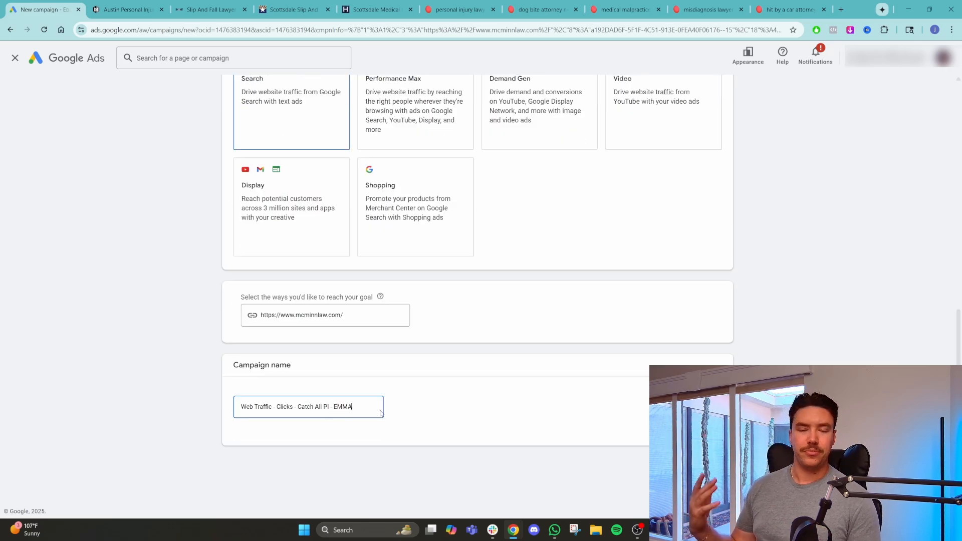
# - Insert "Scottsdale -" before EMMA in the campaign name and continue with a new campaign instead of a saved draft
pyautogui.moveTo(338, 407); pyautogui.dragTo(334, 407)
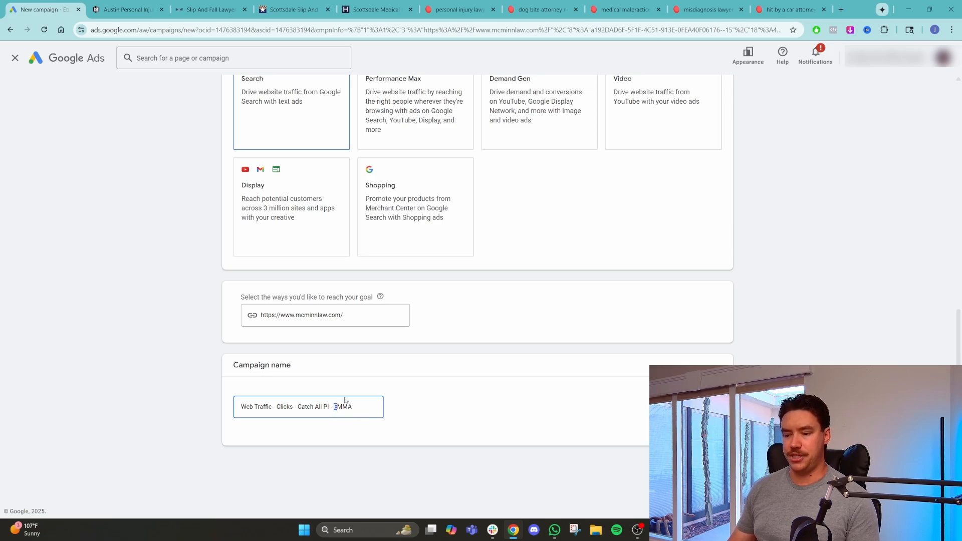
pyautogui.write('Scottsda')
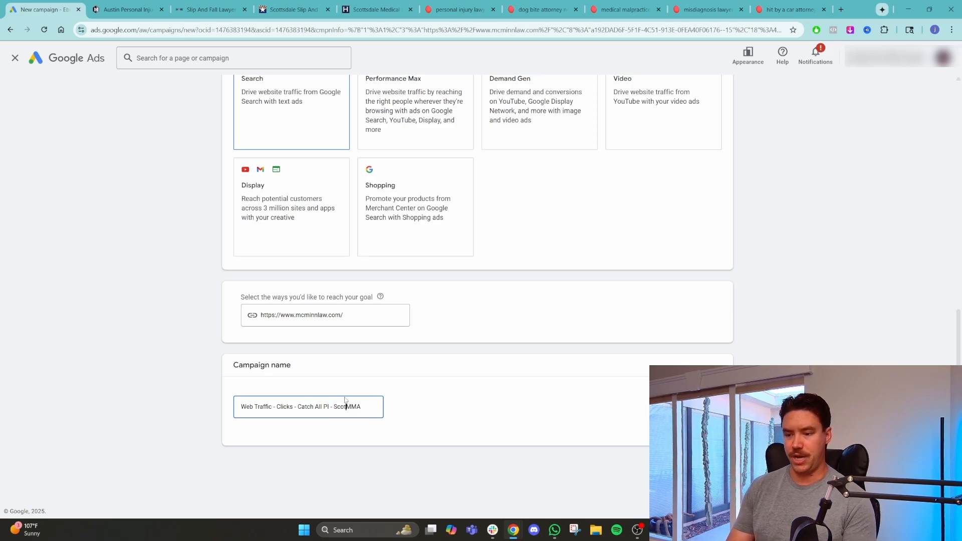
pyautogui.write('le - ')
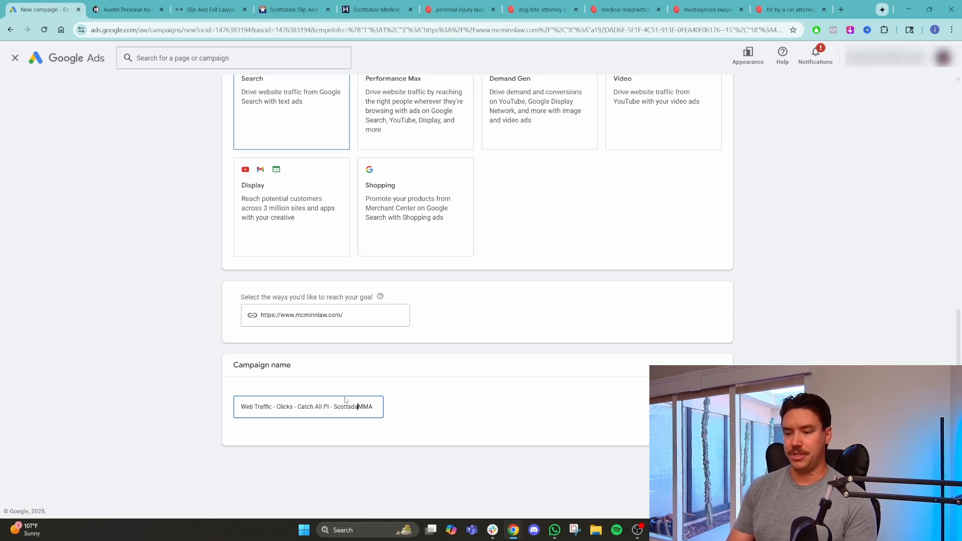
pyautogui.write(' E')
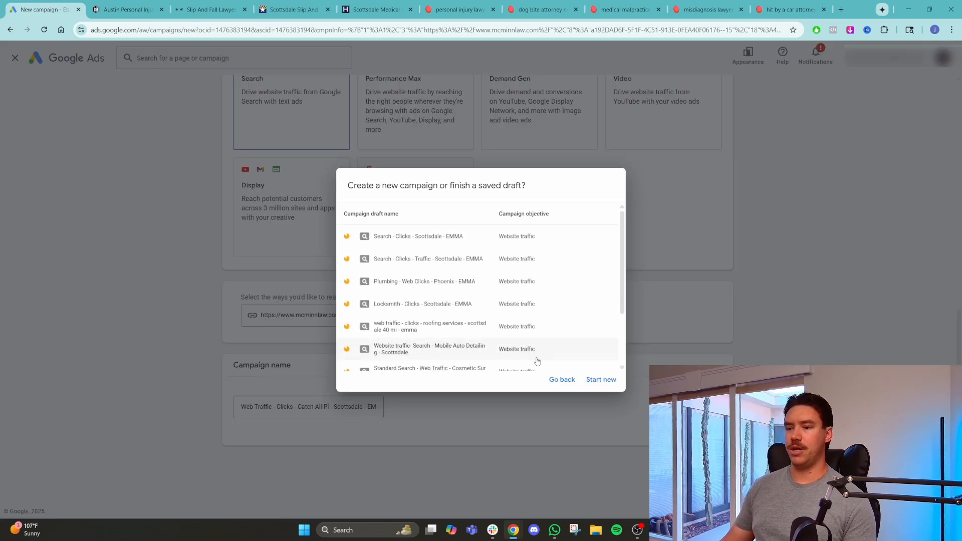
pyautogui.click(602, 379)
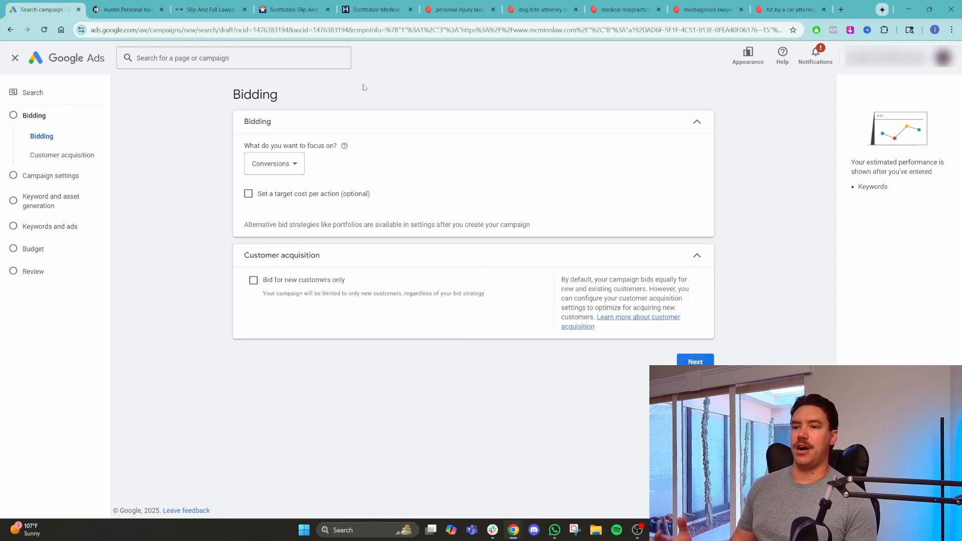
# - Set the bidding focus to Clicks without a maximum cost-per-click limit and proceed to the campaign settings
pyautogui.click(287, 166)
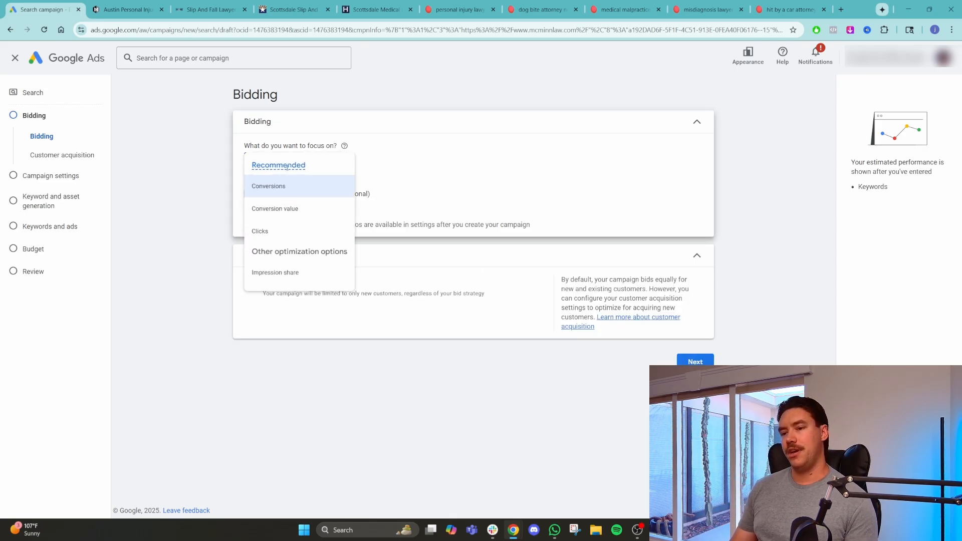
pyautogui.click(295, 229)
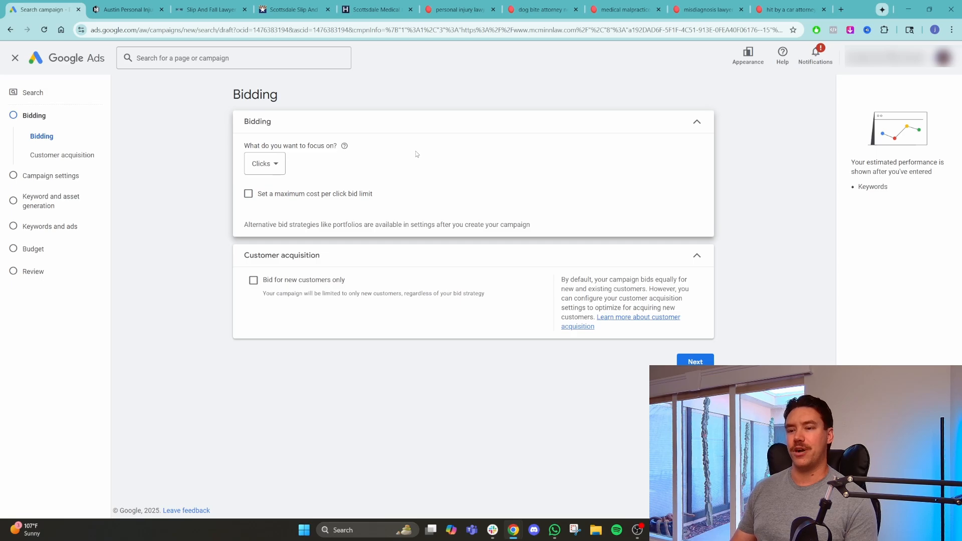
pyautogui.click(696, 362)
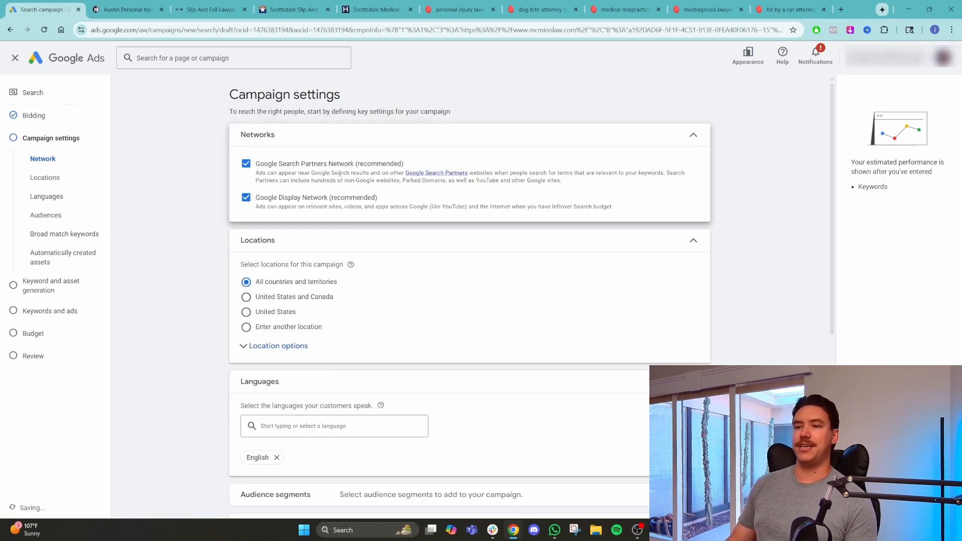
# - Turn off the Google Search Partners and Display networks and limit location targeting to Presence: people in or regularly in included locations
pyautogui.click(245, 163)
pyautogui.click(246, 198)
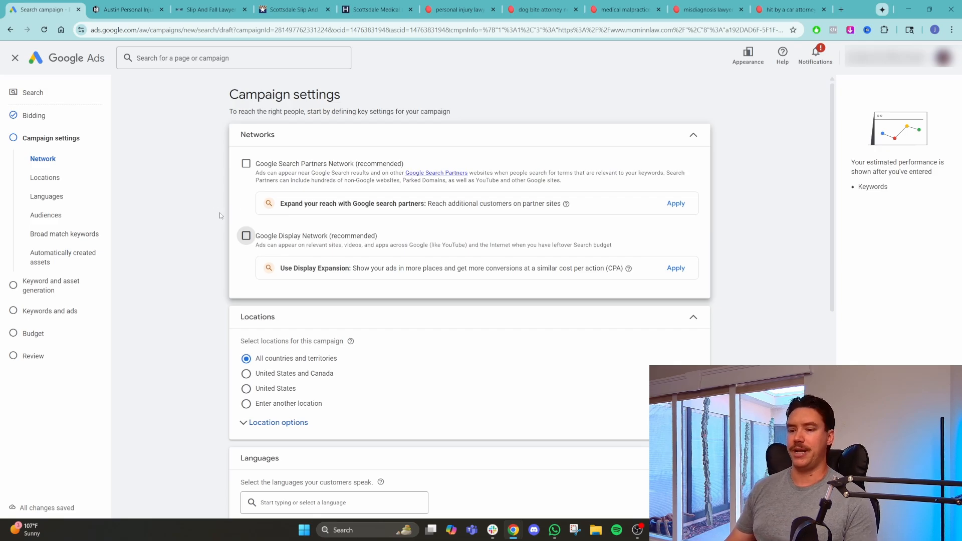
pyautogui.scroll(-2, 219, 212)
pyautogui.click(261, 331)
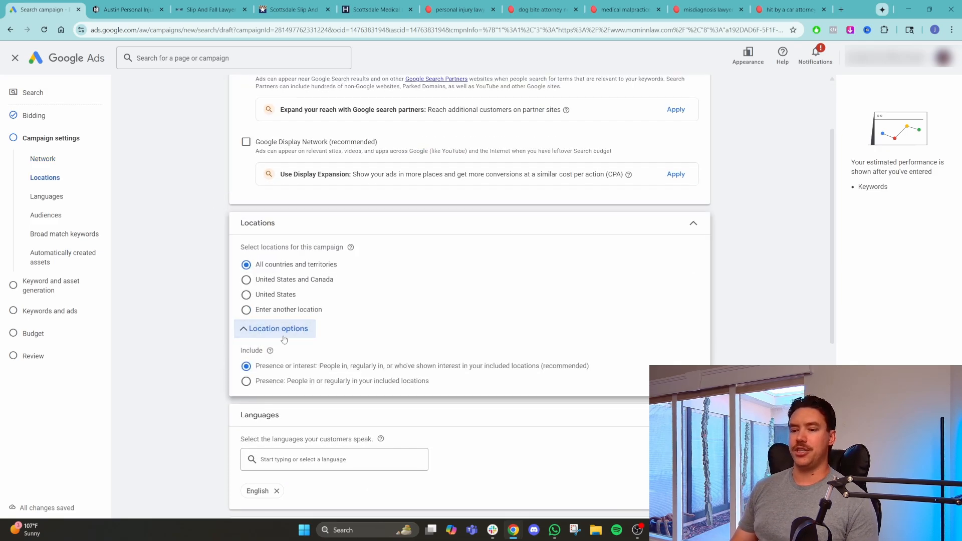
pyautogui.click(265, 384)
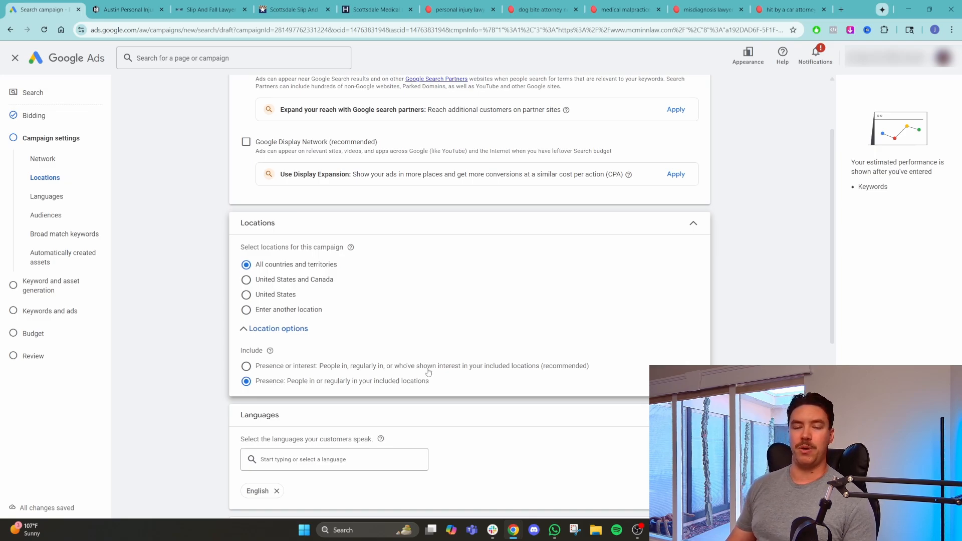
# - Choose to enter another location and open the advanced location search, with its map focused on Arizona
pyautogui.click(295, 310)
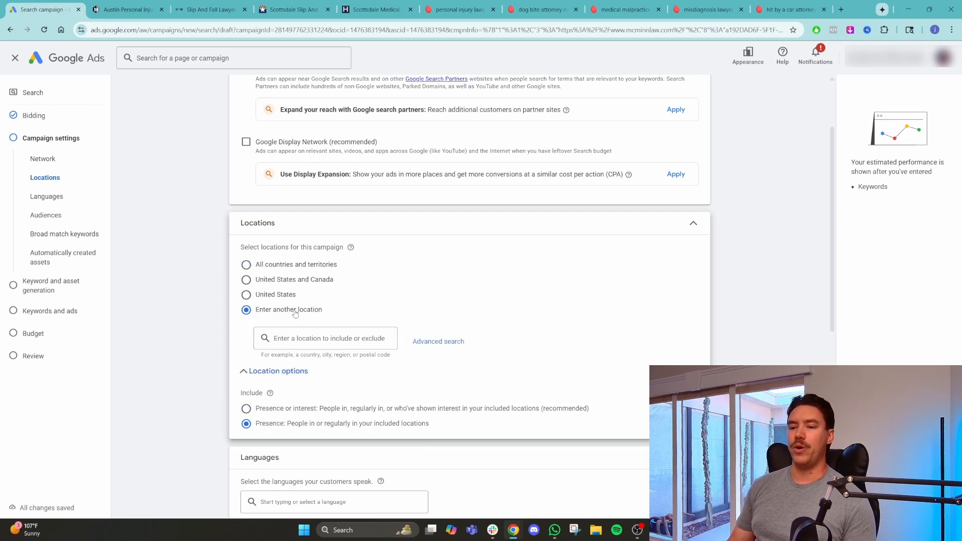
pyautogui.click(439, 343)
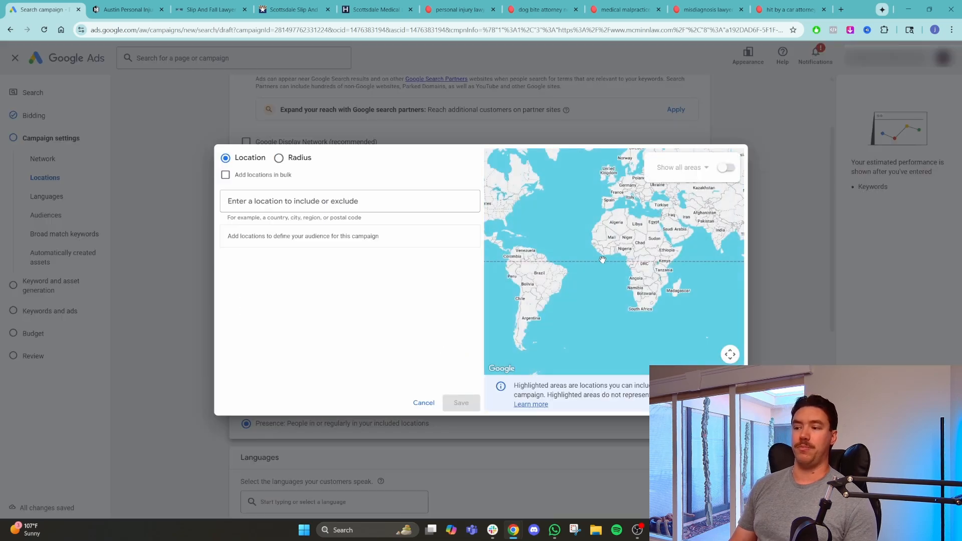
pyautogui.moveTo(544, 249); pyautogui.dragTo(649, 307)
pyautogui.scroll(2, 580, 283)
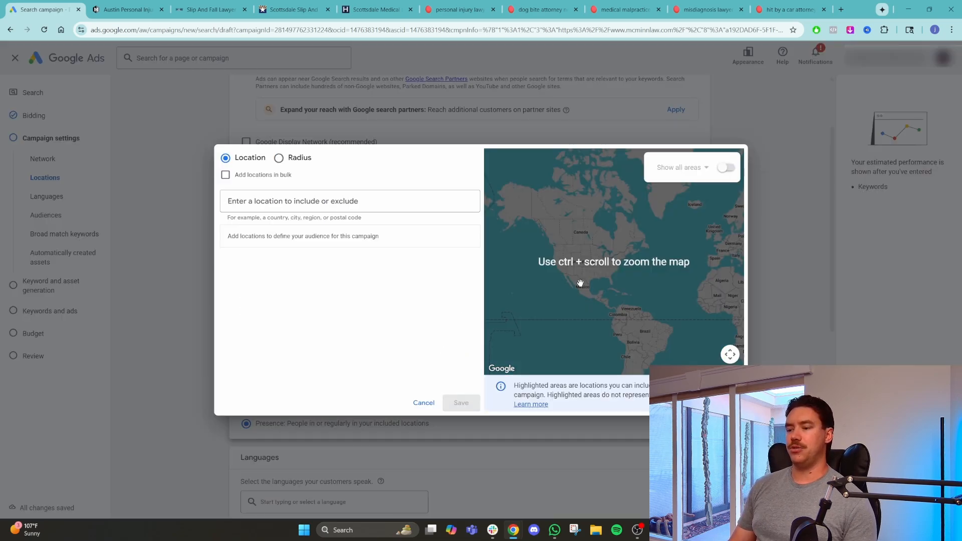
pyautogui.scroll(5, 580, 283)
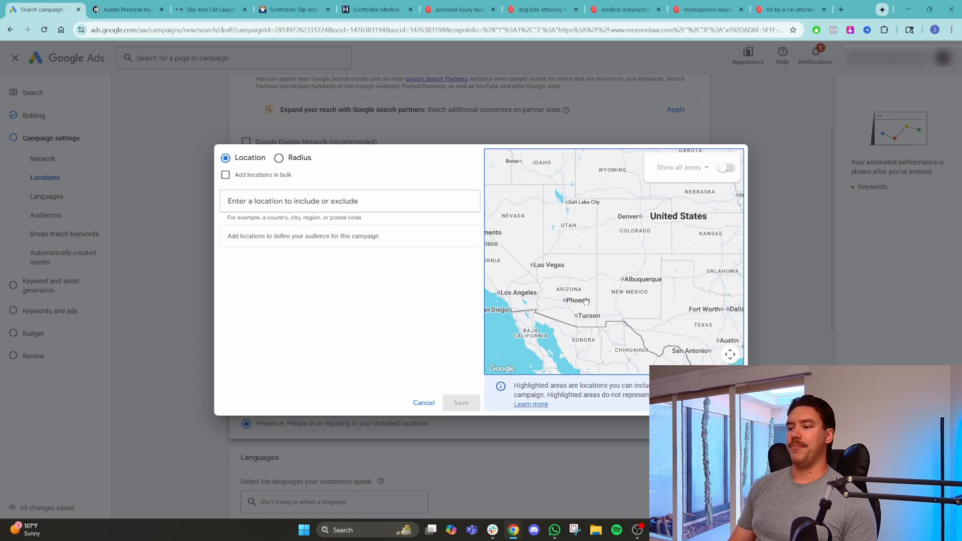
pyautogui.scroll(1, 585, 301)
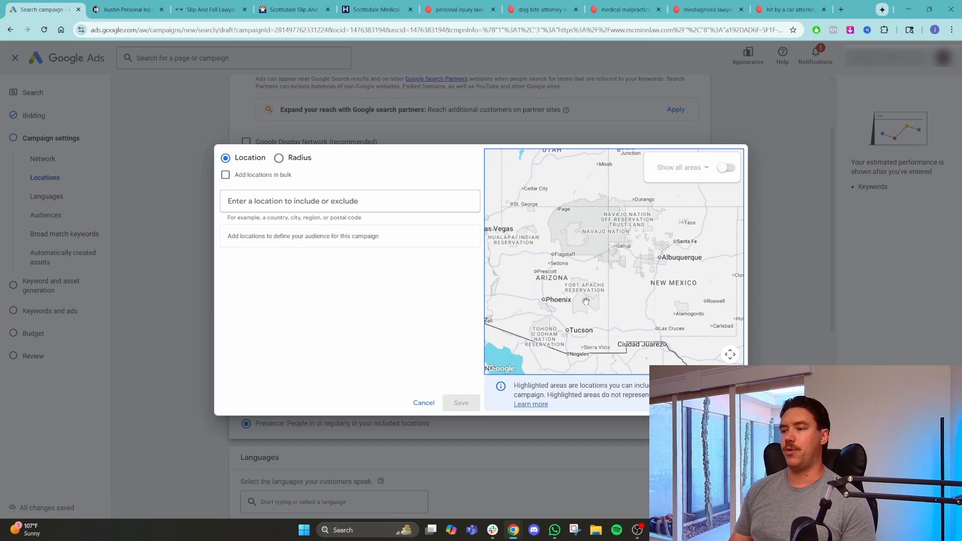
# - Try including the Phoenix AZ Nielsen DMA region as a target location, check its coverage on the map, and remove it
pyautogui.click(314, 203)
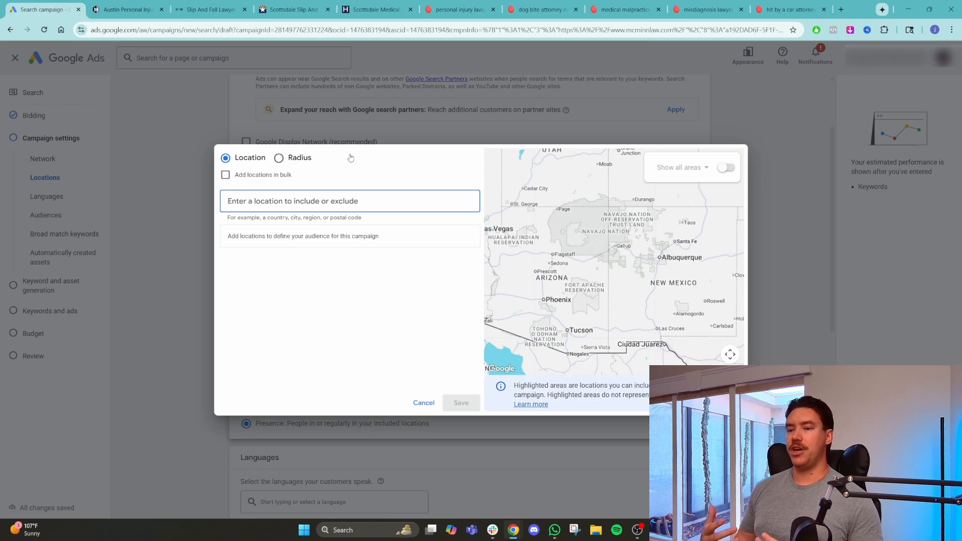
pyautogui.write('phoenix')
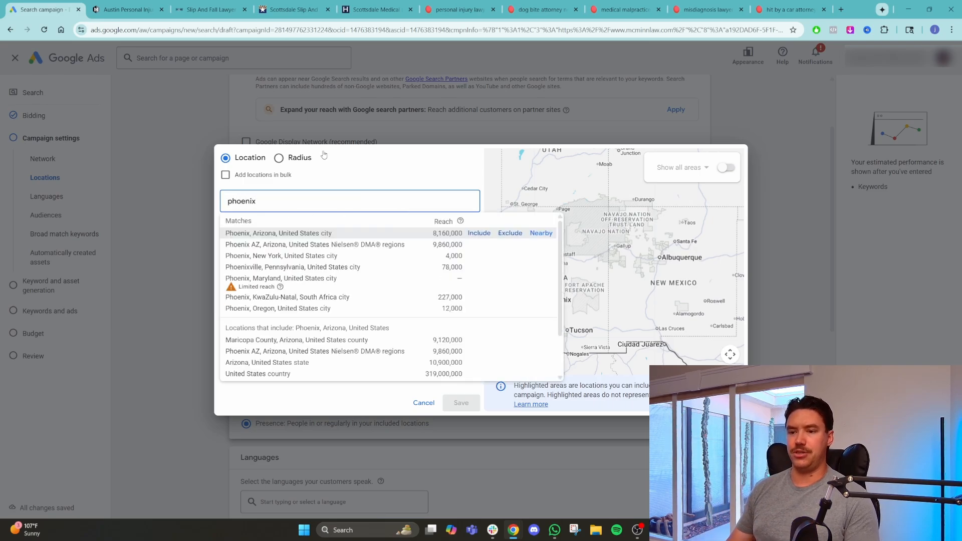
pyautogui.click(482, 245)
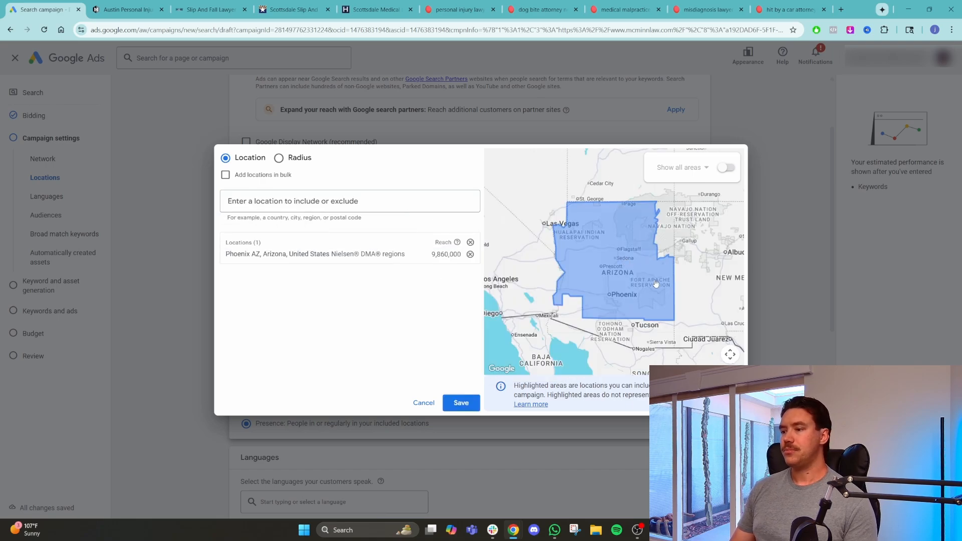
pyautogui.scroll(1, 618, 291)
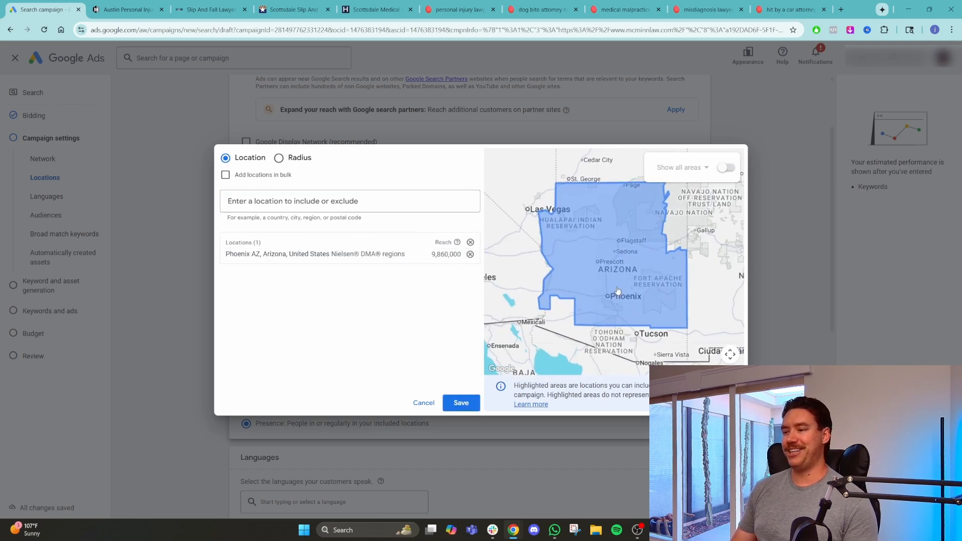
pyautogui.scroll(-1, 617, 291)
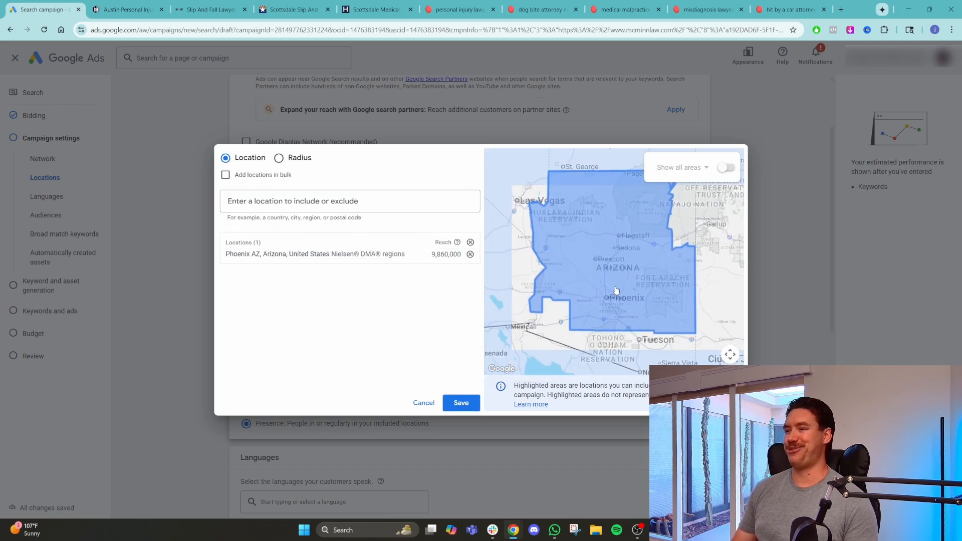
pyautogui.click(469, 254)
# - Try including the city of Phoenix, Arizona as a target location, examine its boundaries on the map, and remove it
pyautogui.click(333, 200)
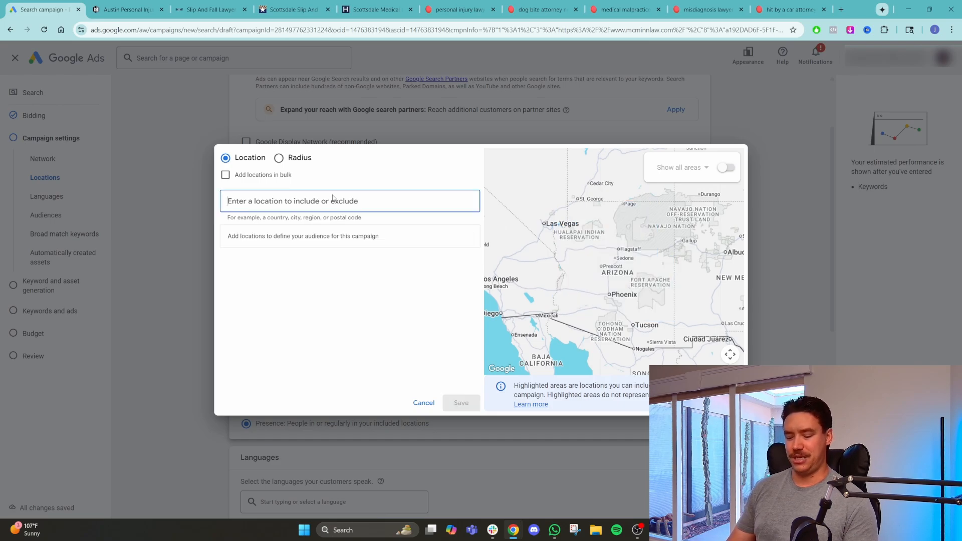
pyautogui.write('phoenix')
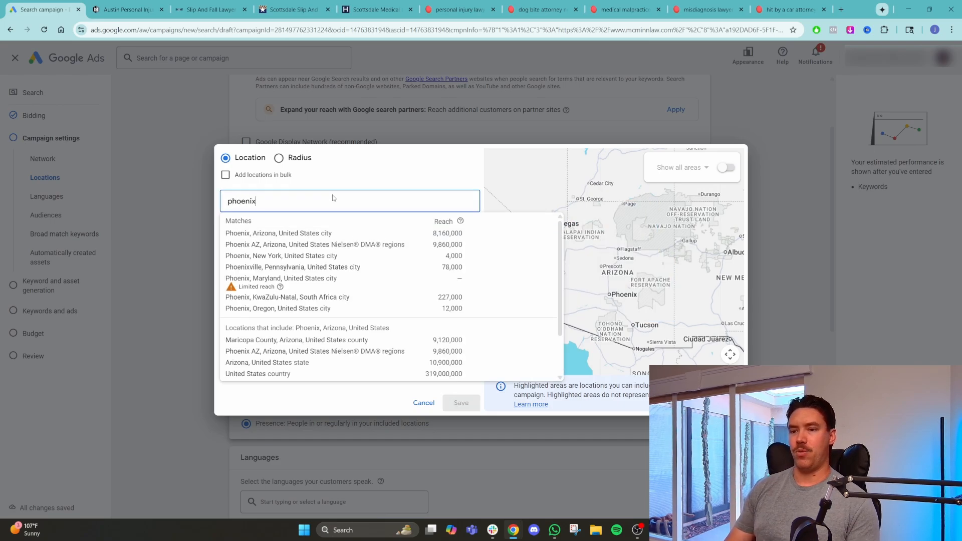
pyautogui.click(478, 233)
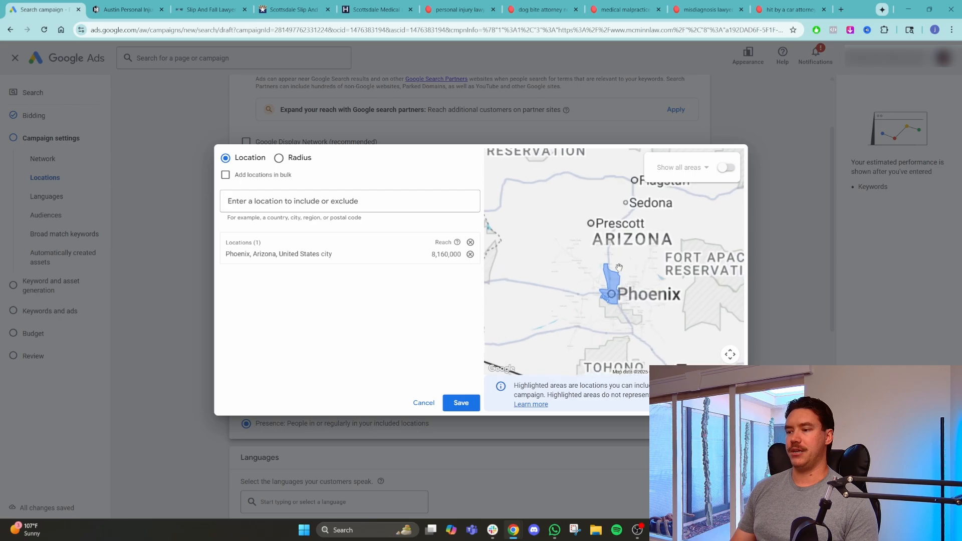
pyautogui.scroll(2, 641, 299)
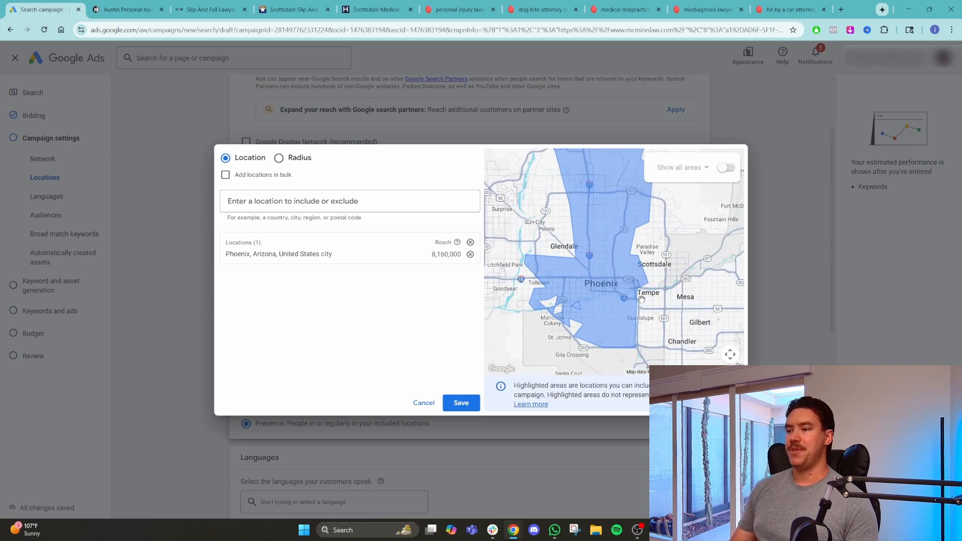
pyautogui.scroll(-2, 642, 299)
pyautogui.scroll(2, 639, 294)
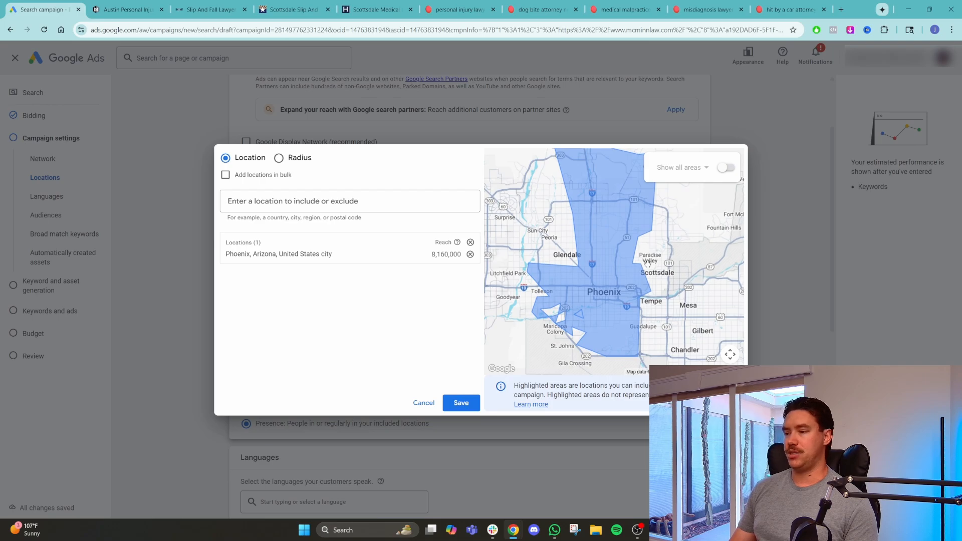
pyautogui.scroll(-2, 663, 318)
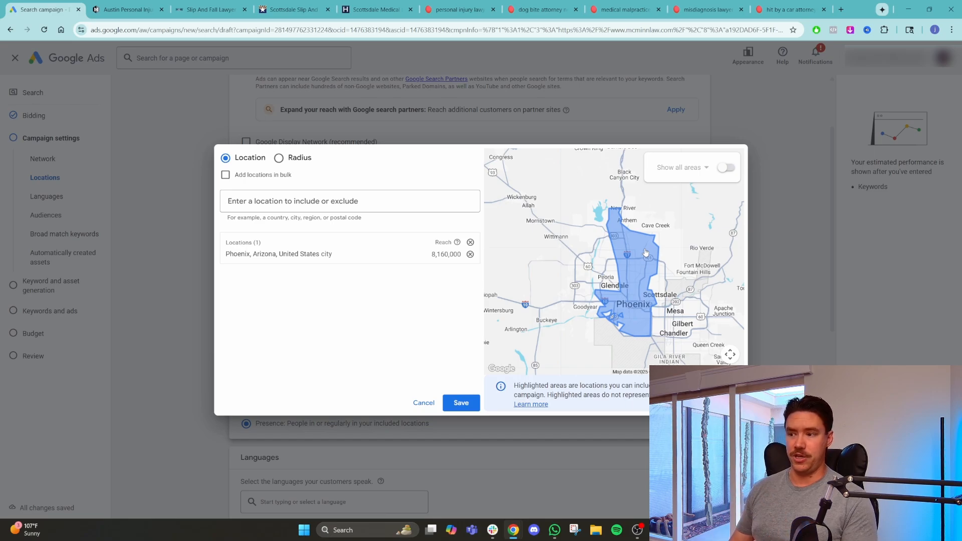
pyautogui.scroll(2, 650, 304)
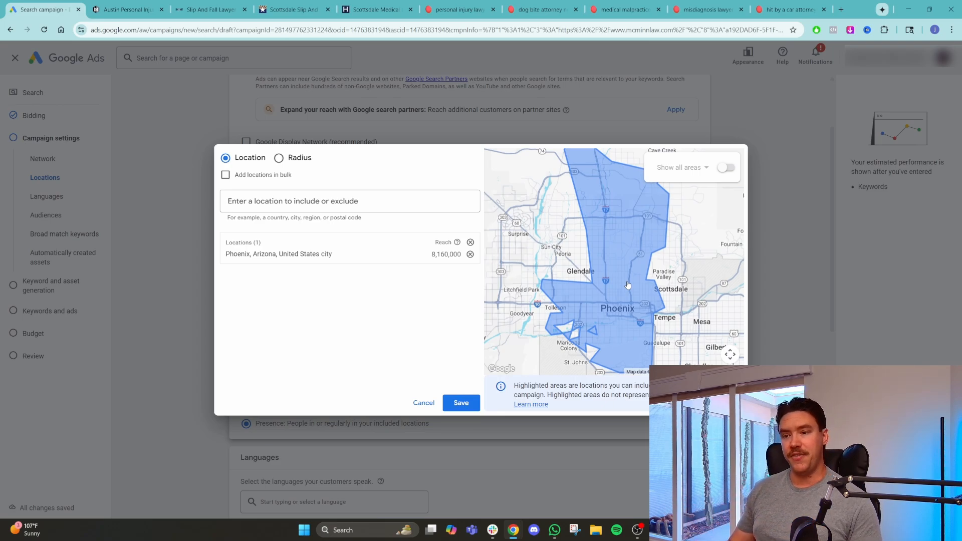
pyautogui.click(469, 254)
# - Try including the city of Scottsdale, Arizona as a target location, inspect its area on the map, and remove it
pyautogui.click(406, 201)
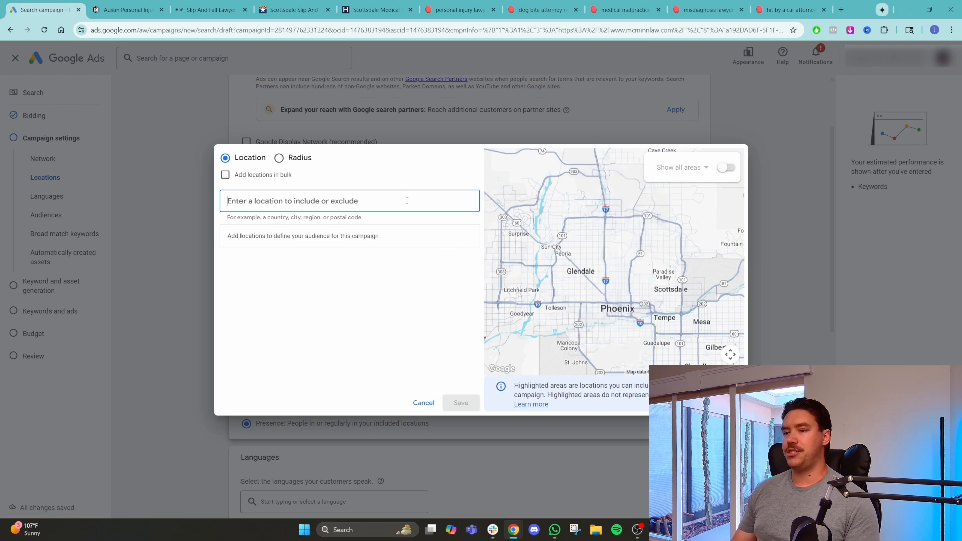
pyautogui.write('scott')
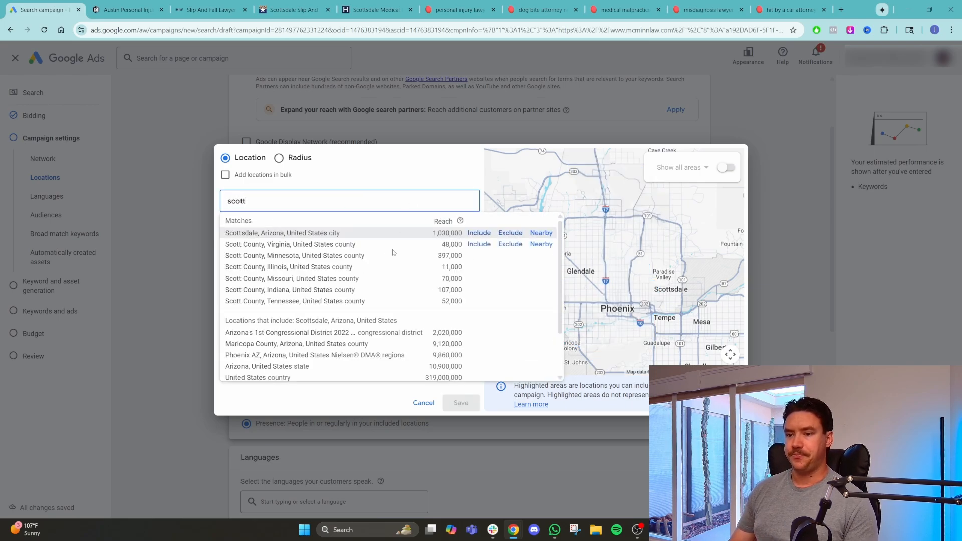
pyautogui.click(480, 235)
pyautogui.scroll(1, 633, 290)
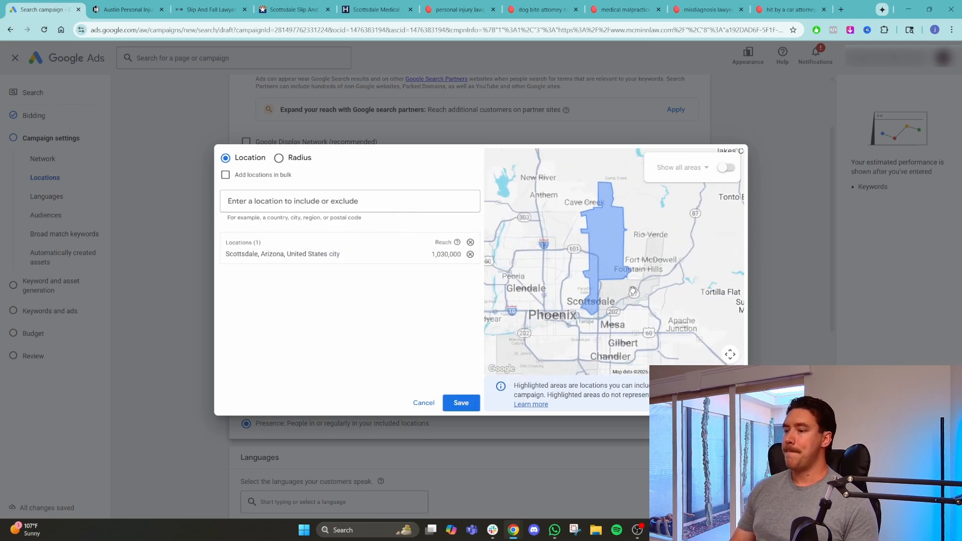
pyautogui.moveTo(592, 225); pyautogui.dragTo(596, 269)
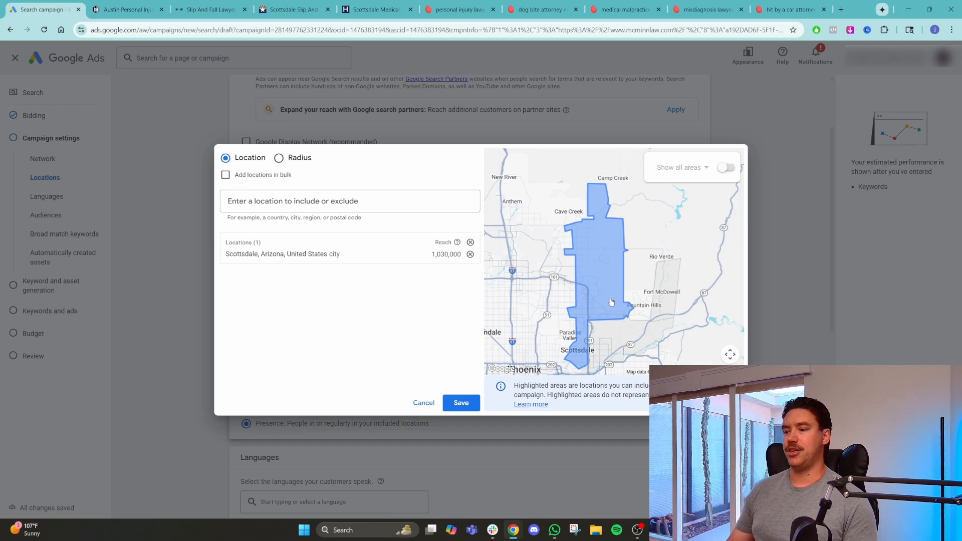
pyautogui.click(603, 282)
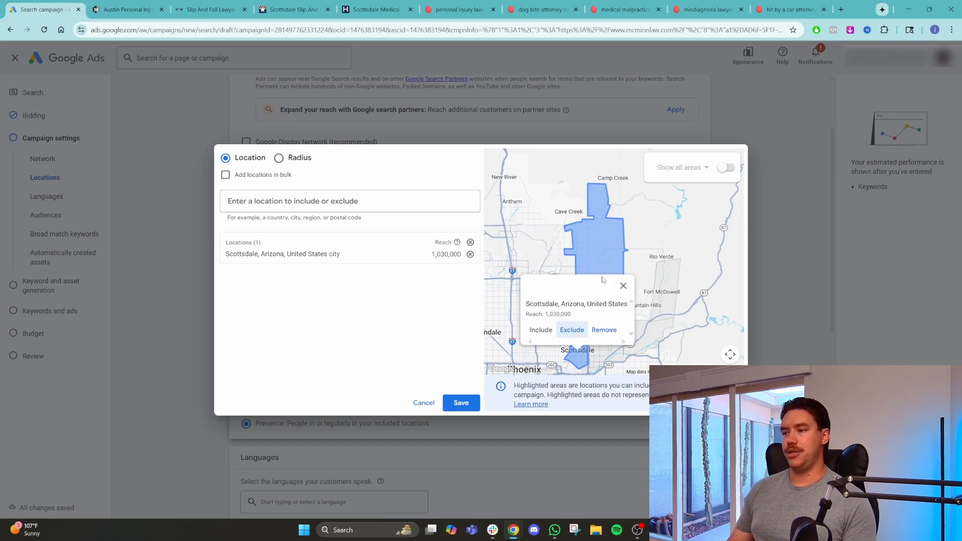
pyautogui.click(604, 326)
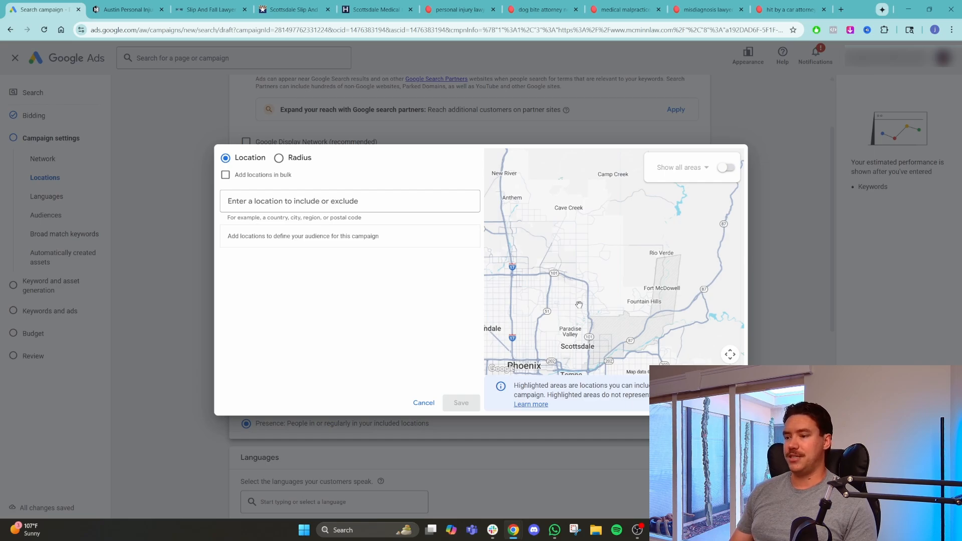
# - Show all targetable areas on the location map around Scottsdale
pyautogui.click(422, 207)
pyautogui.scroll(5, 586, 275)
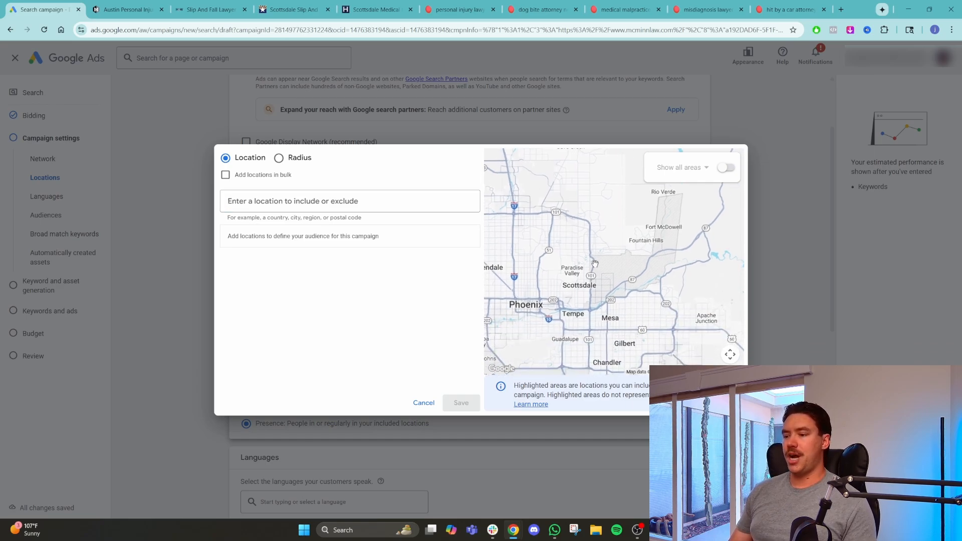
pyautogui.scroll(-2, 584, 278)
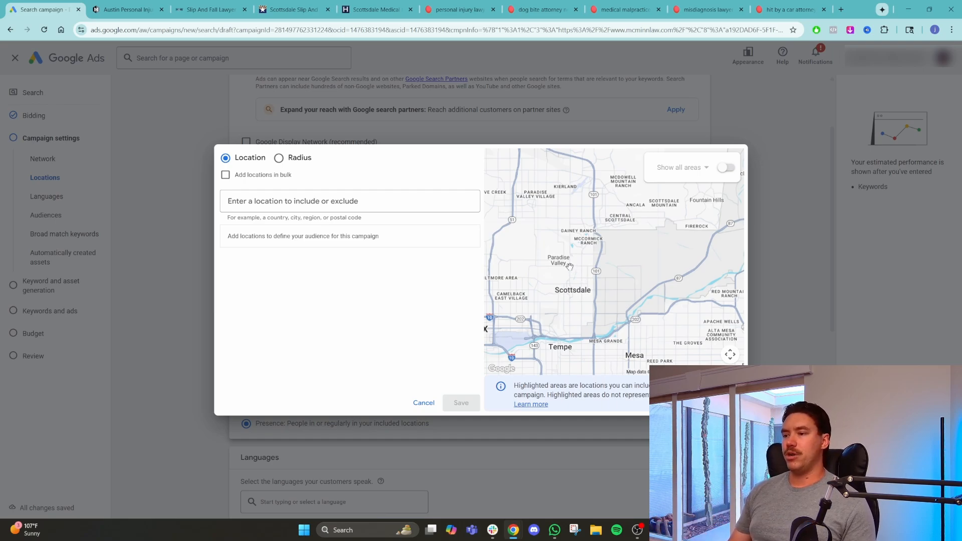
pyautogui.moveTo(570, 267); pyautogui.dragTo(587, 278)
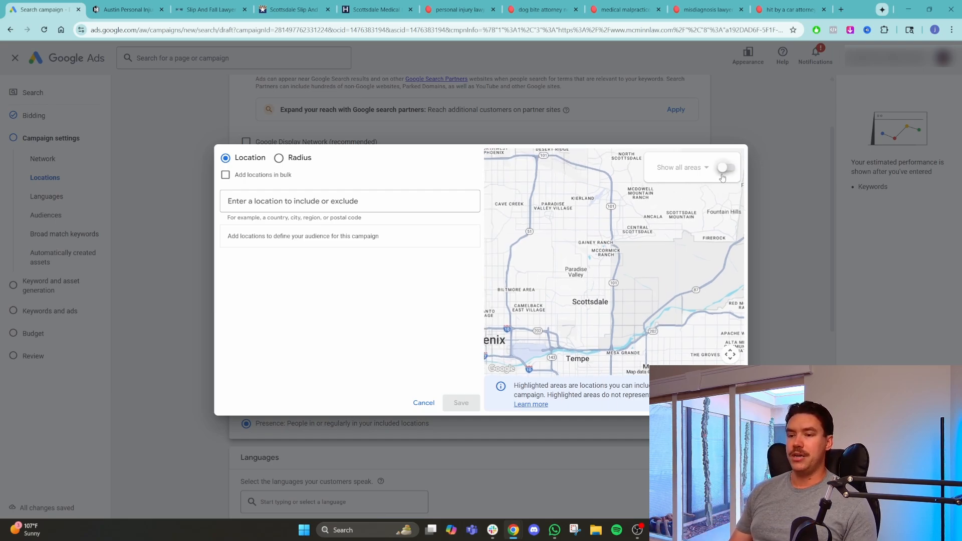
pyautogui.click(411, 198)
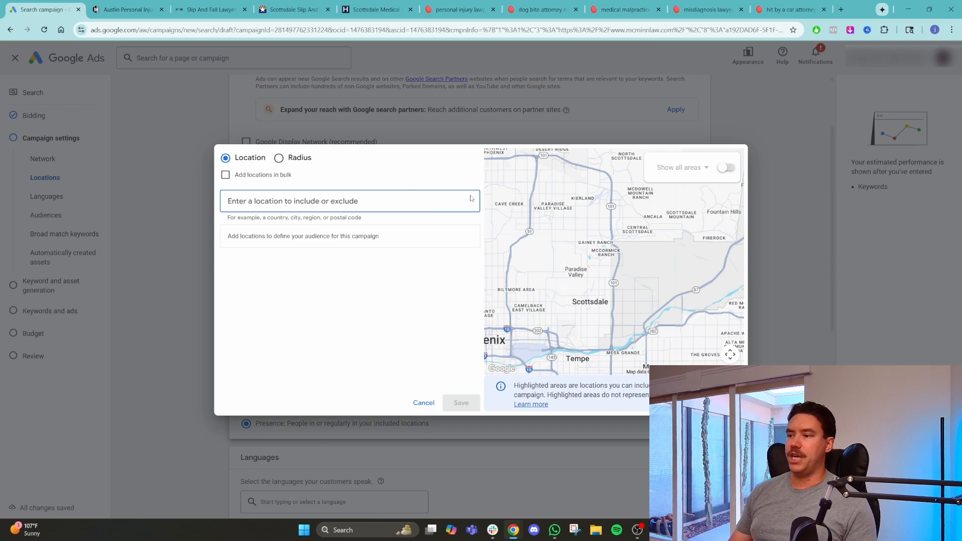
pyautogui.click(725, 168)
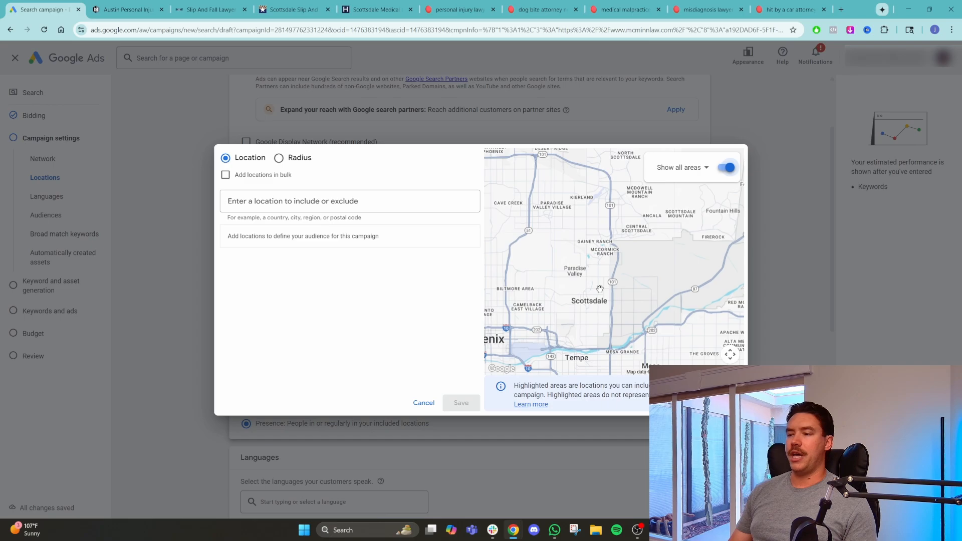
# - Include the South Scottsdale, Old Town Scottsdale and McCormick Ranch neighborhoods from the map, and turn off the display of all areas
pyautogui.scroll(2, 600, 289)
pyautogui.scroll(1, 600, 289)
pyautogui.click(570, 224)
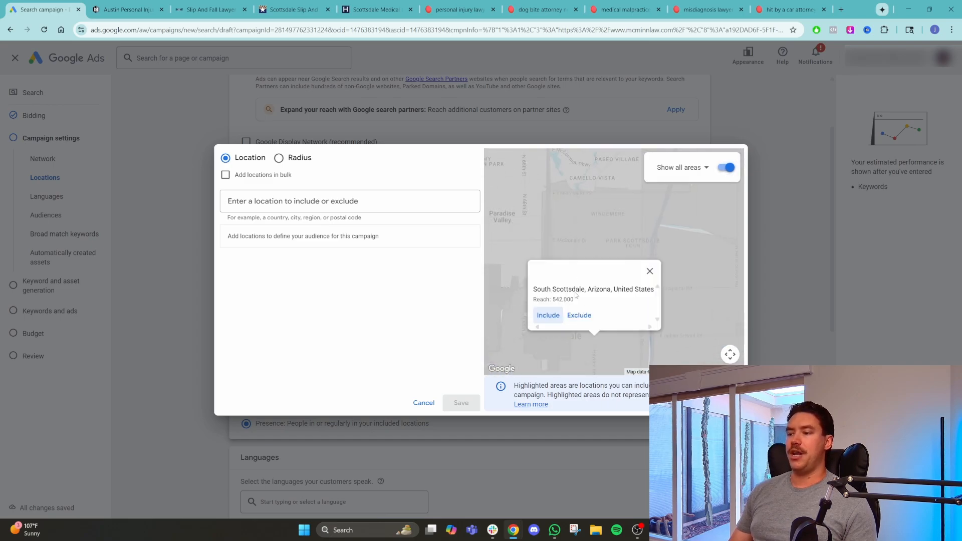
pyautogui.click(551, 320)
pyautogui.click(553, 326)
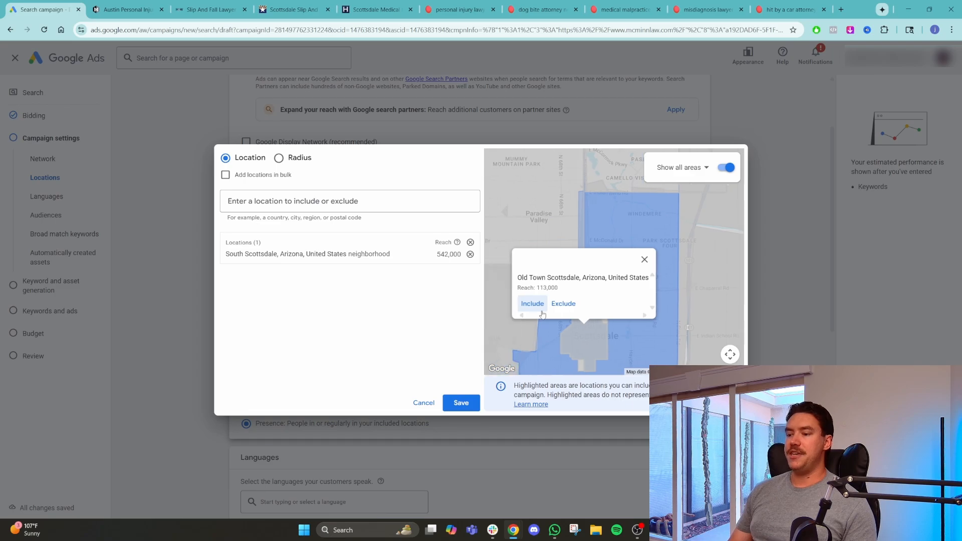
pyautogui.click(539, 304)
pyautogui.click(618, 243)
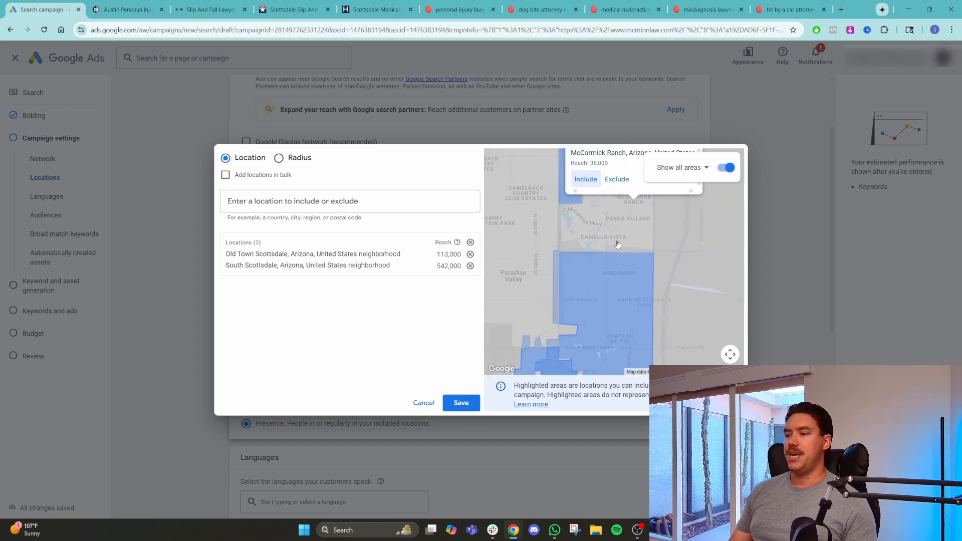
pyautogui.click(584, 240)
pyautogui.click(725, 168)
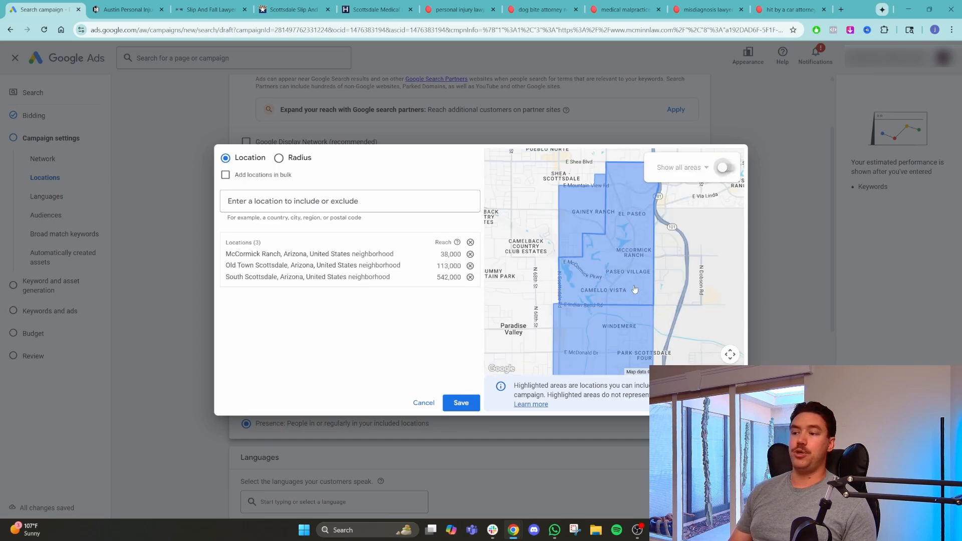
# - Include the 85253 postal code area around Paradise Valley from the map, then hide all areas and inspect the combined coverage near Phoenix
pyautogui.scroll(-2, 629, 310)
pyautogui.scroll(2, 625, 321)
pyautogui.moveTo(623, 317); pyautogui.dragTo(627, 286)
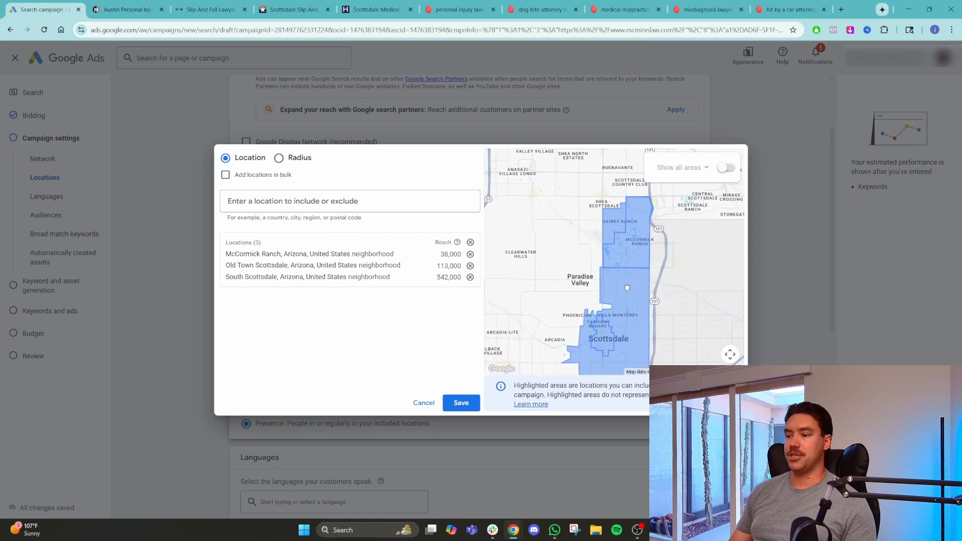
pyautogui.click(725, 168)
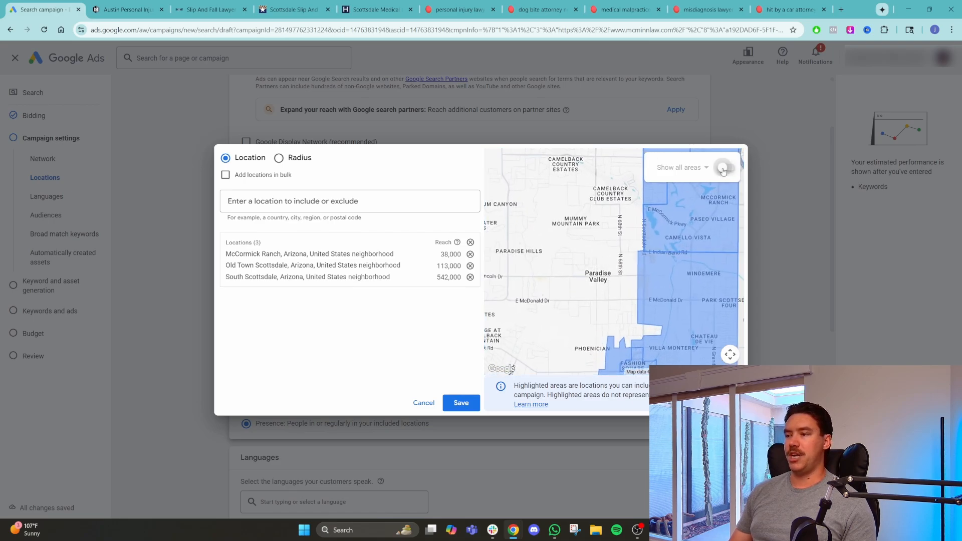
pyautogui.click(602, 249)
pyautogui.click(539, 236)
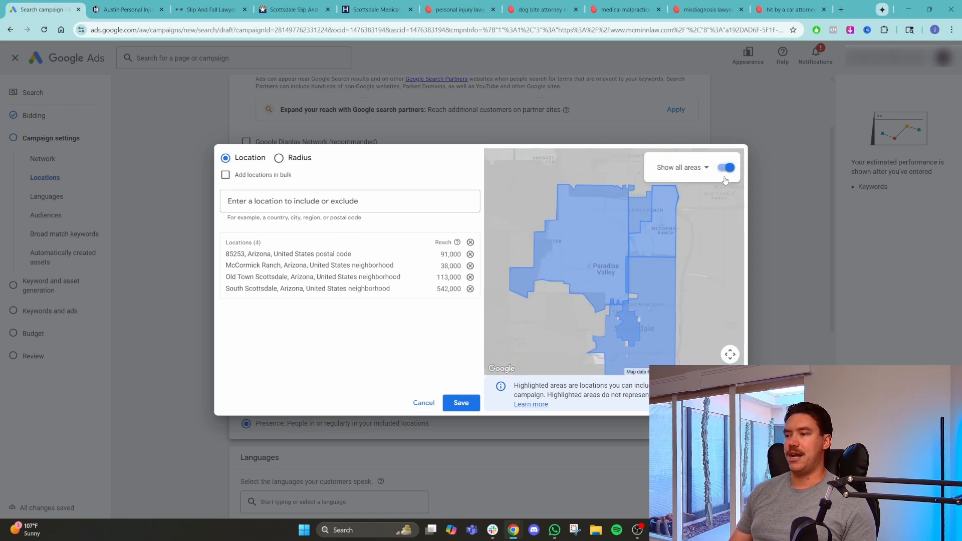
pyautogui.scroll(-1, 651, 286)
pyautogui.moveTo(653, 219); pyautogui.dragTo(637, 251)
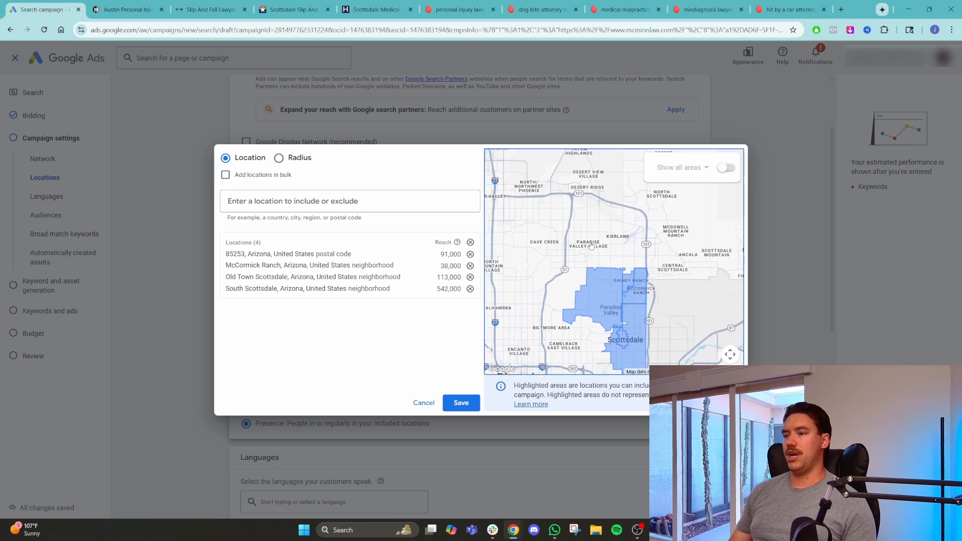
pyautogui.moveTo(560, 256); pyautogui.dragTo(598, 236)
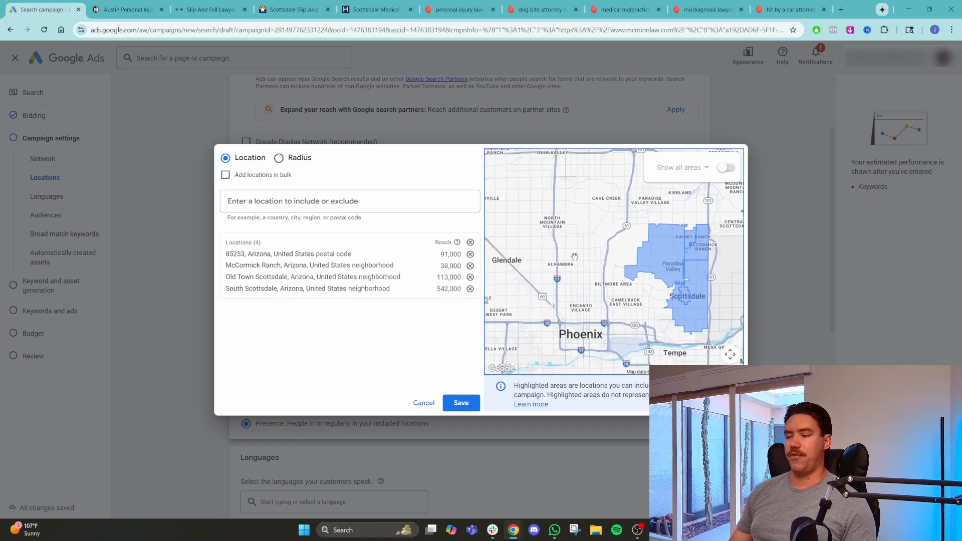
pyautogui.moveTo(623, 270); pyautogui.dragTo(585, 250)
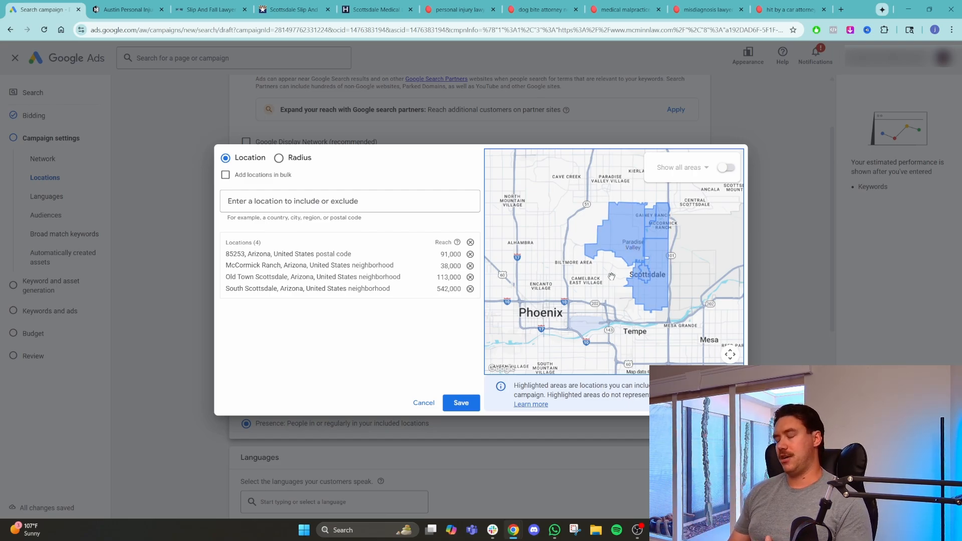
pyautogui.moveTo(623, 244); pyautogui.dragTo(618, 287)
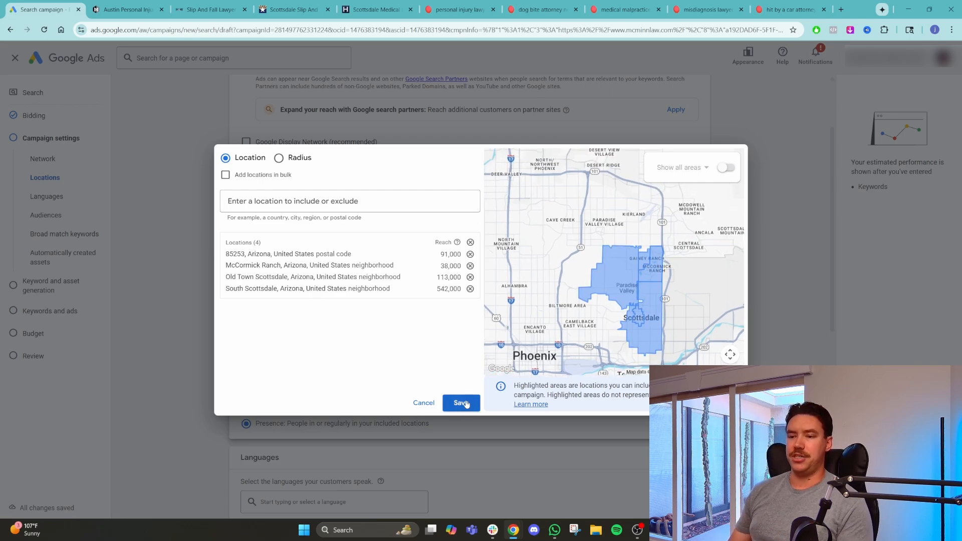
# - Exclude the country of Mexico and the state of California from the campaign's target locations
pyautogui.click(334, 202)
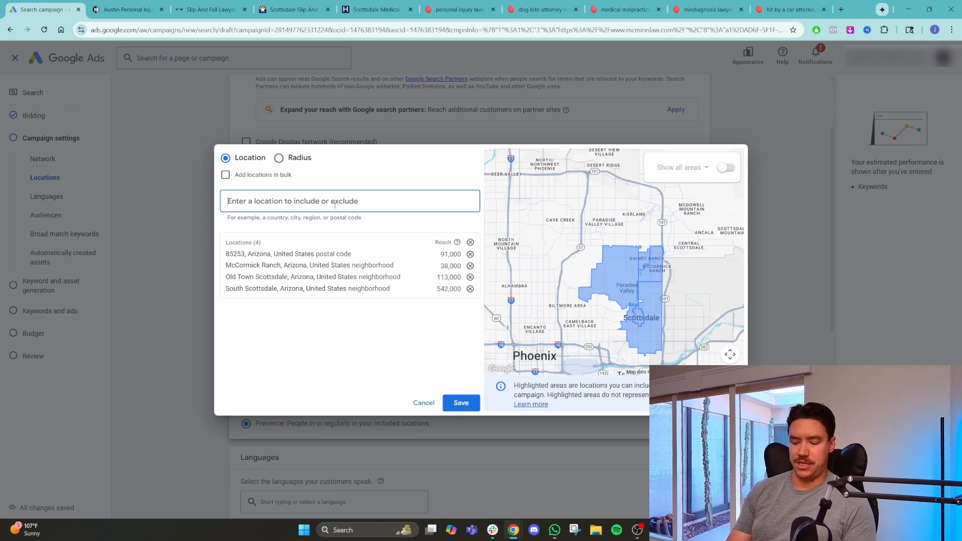
pyautogui.write('mexico')
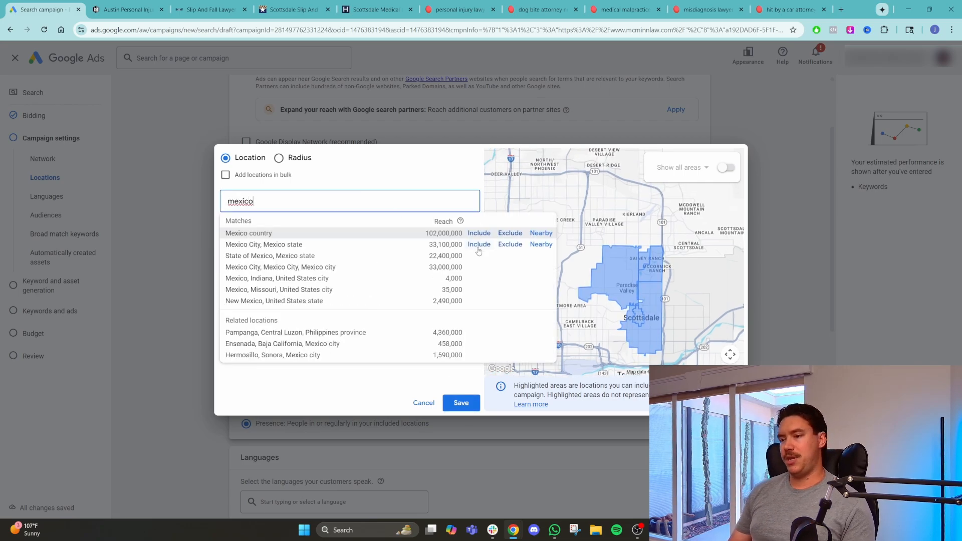
pyautogui.click(509, 233)
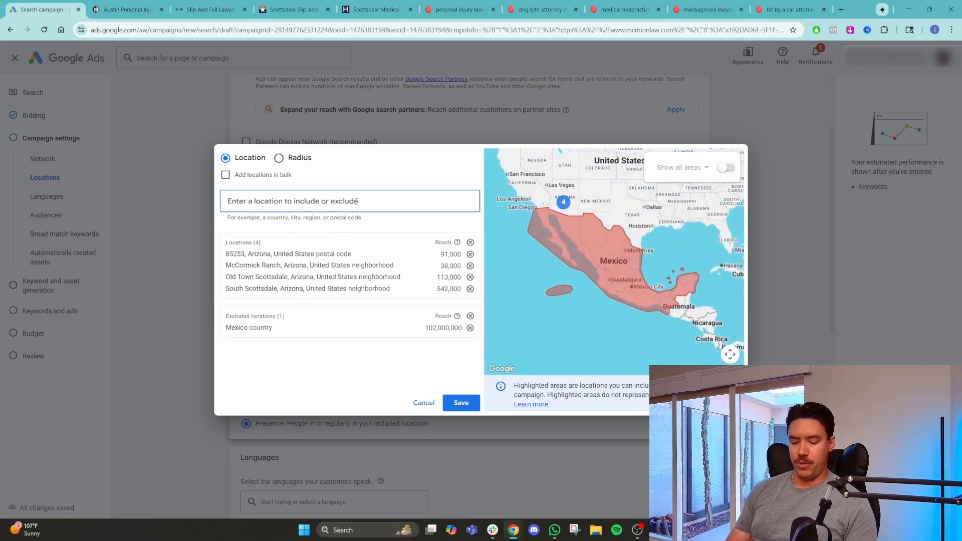
pyautogui.write('cali')
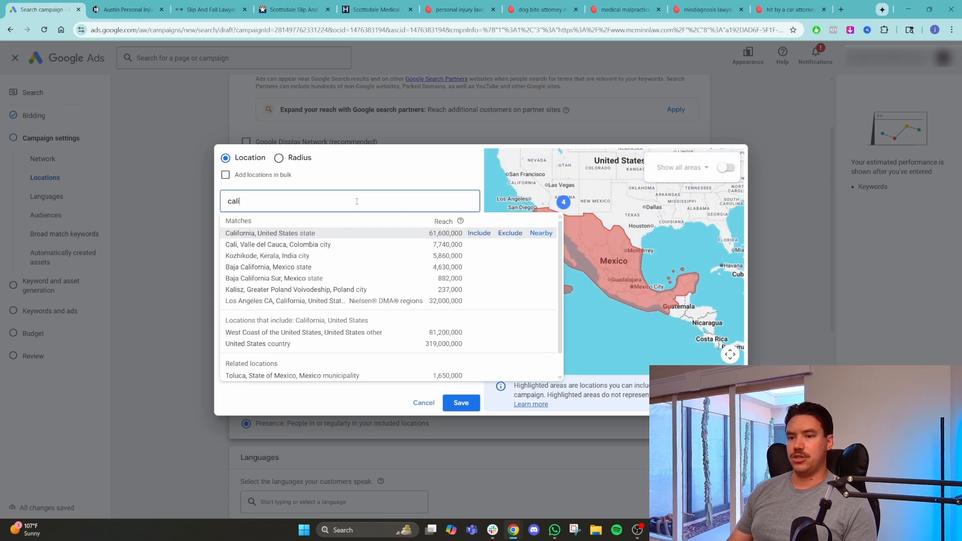
pyautogui.click(510, 233)
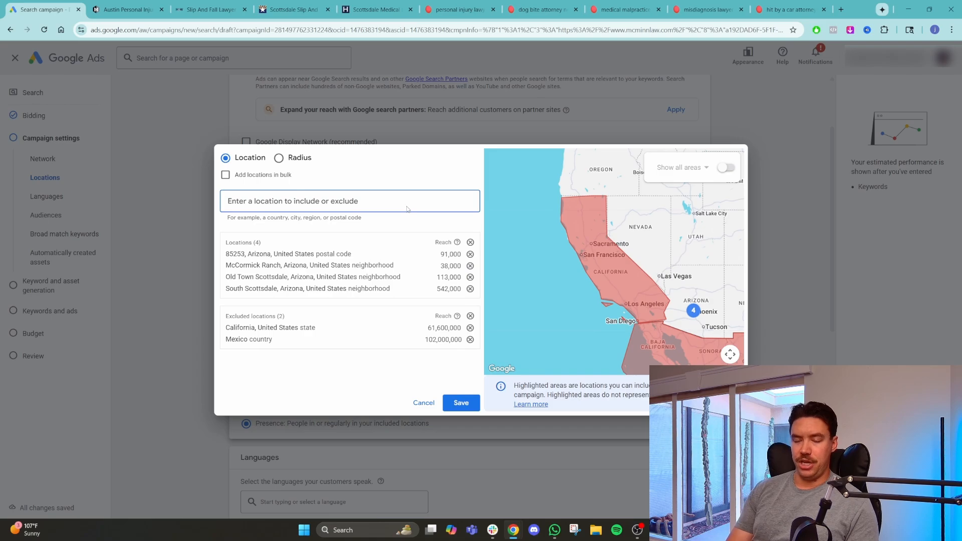
# - Exclude the countries of India and China from the campaign's target locations
pyautogui.write('india')
pyautogui.click(509, 233)
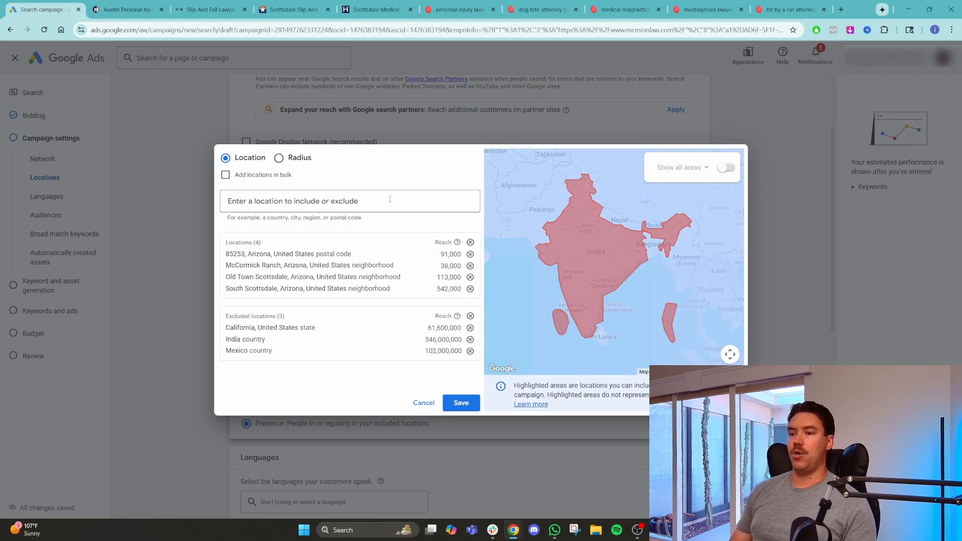
pyautogui.write('c')
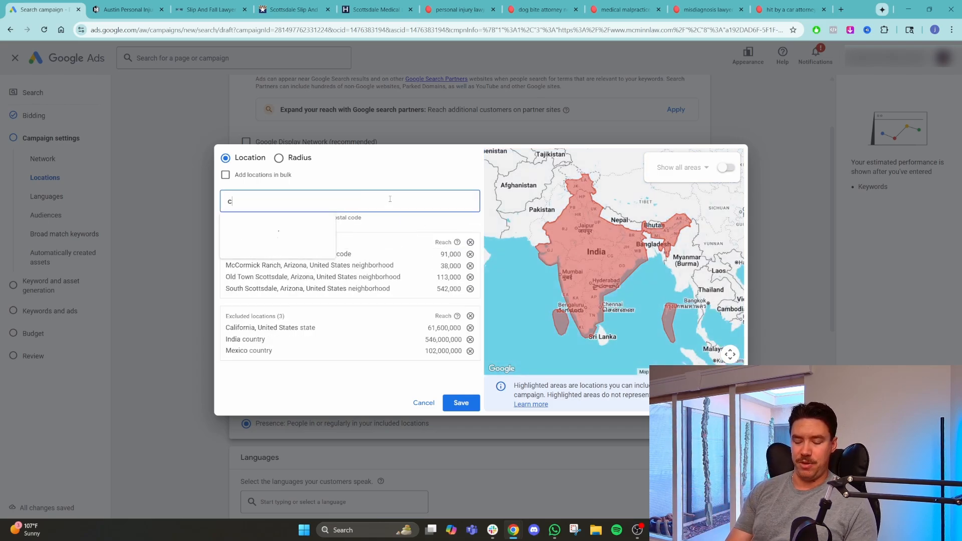
pyautogui.write('hina')
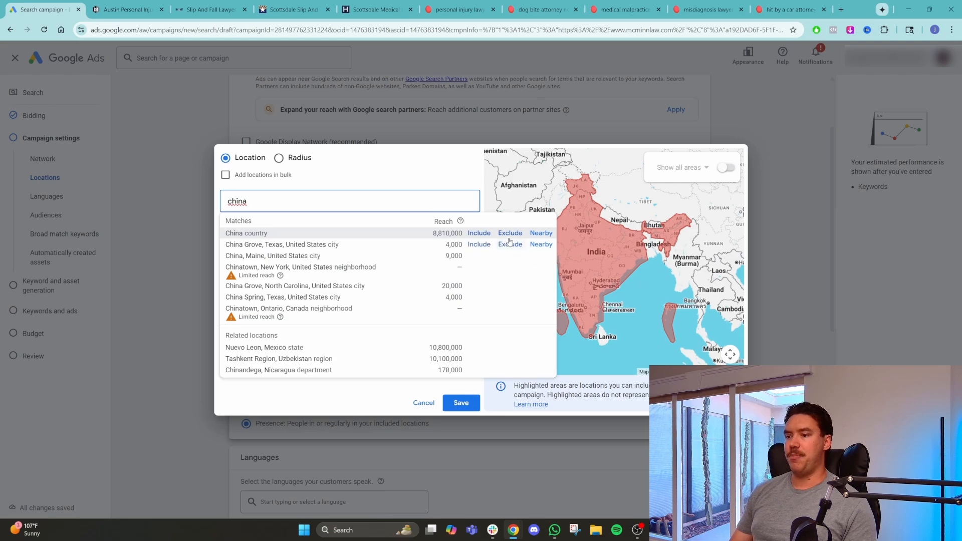
pyautogui.click(508, 238)
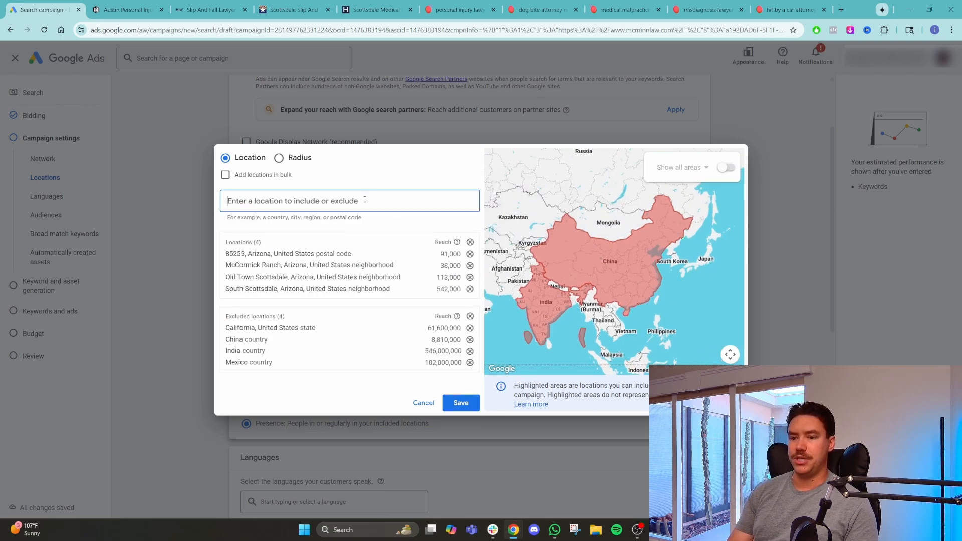
# - Exclude the countries of Pakistan and Canada as well, and save the location targeting
pyautogui.write('paki')
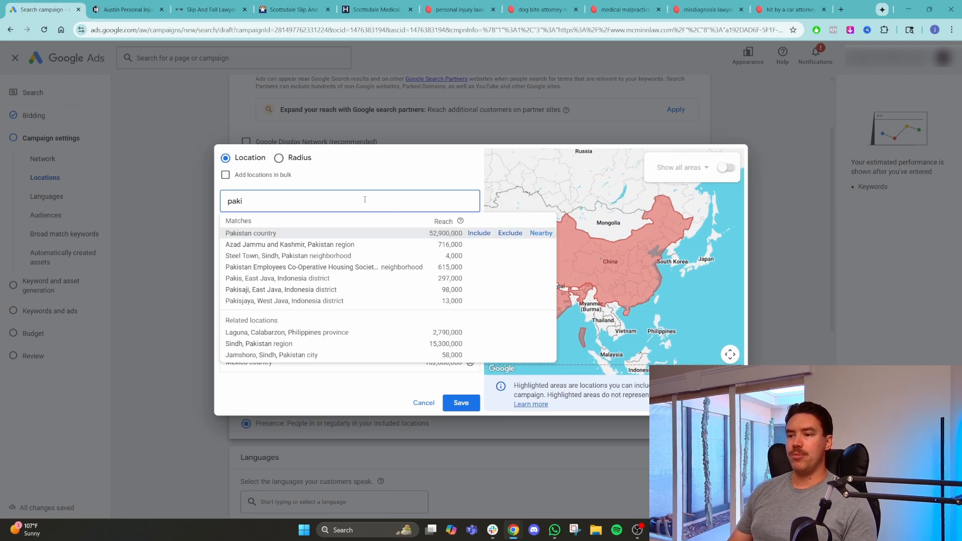
pyautogui.click(505, 239)
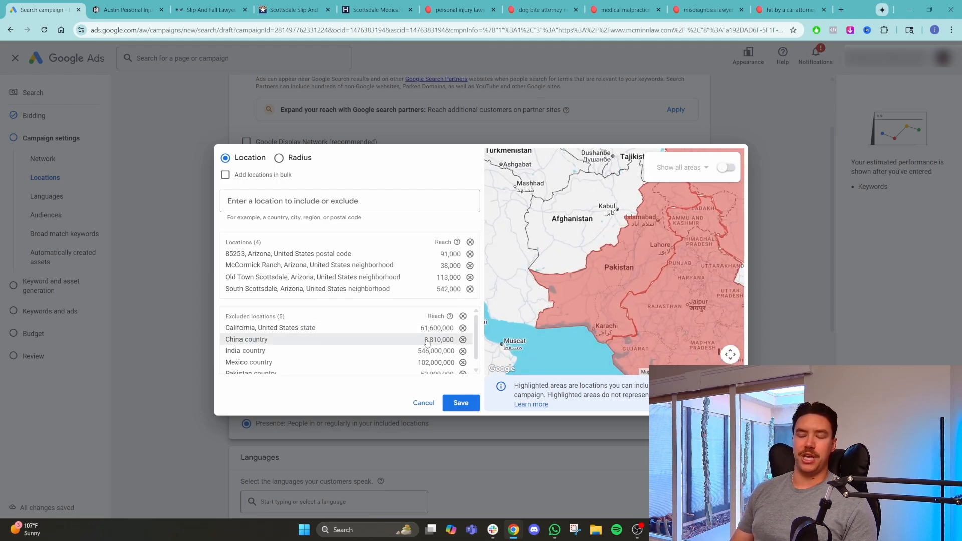
pyautogui.scroll(-1, 421, 346)
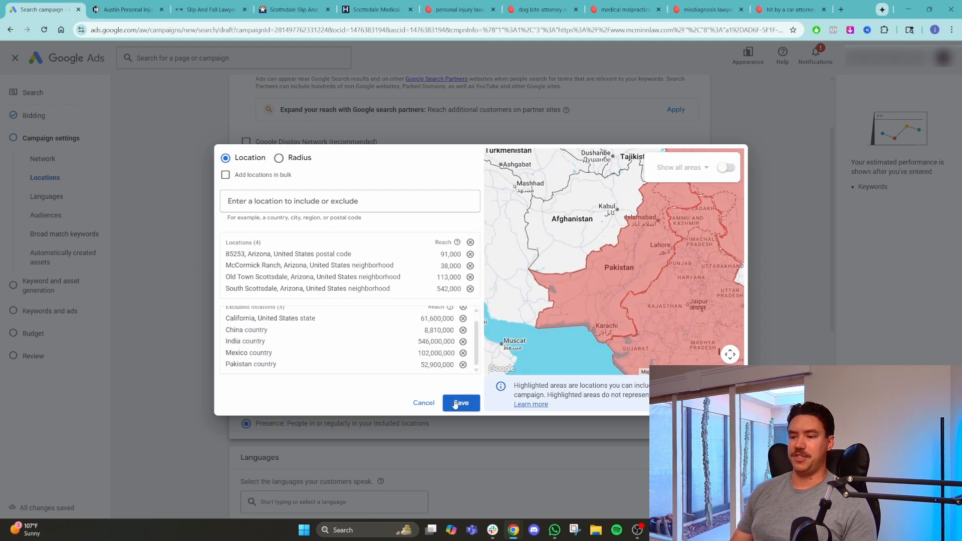
pyautogui.click(301, 200)
pyautogui.write('canada')
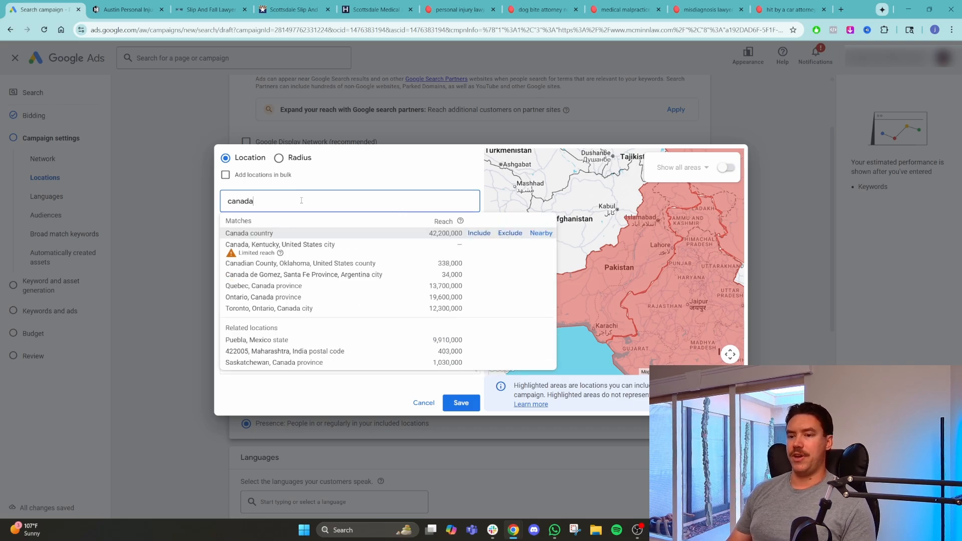
pyautogui.click(519, 233)
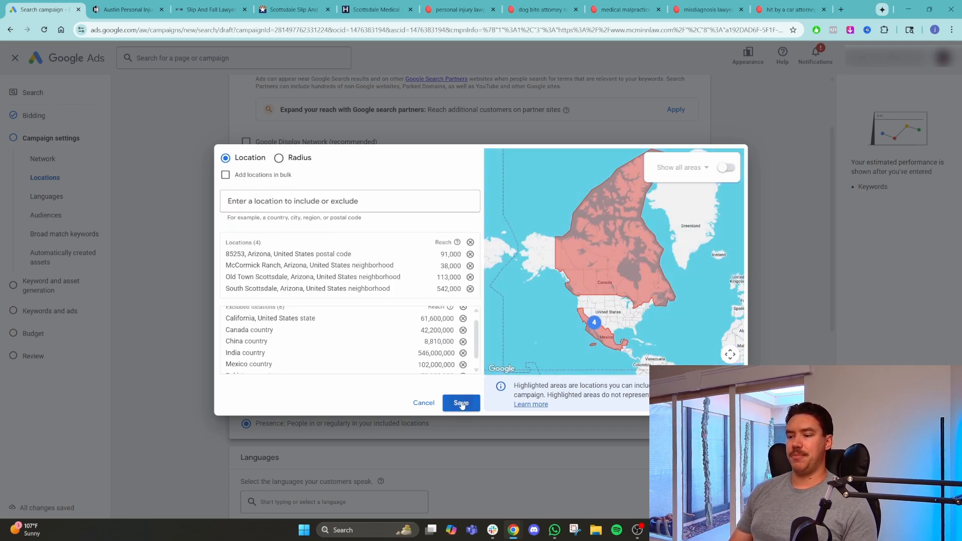
pyautogui.click(460, 402)
# - Check the law firm's website for the languages it serves, and look through the campaign's available language options
pyautogui.scroll(-1, 463, 382)
pyautogui.scroll(-7, 463, 382)
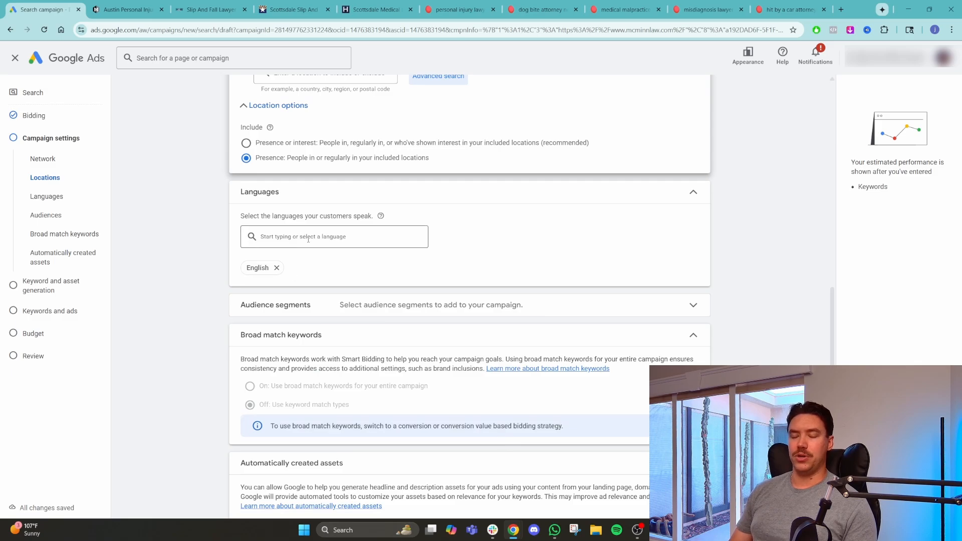
pyautogui.click(124, 10)
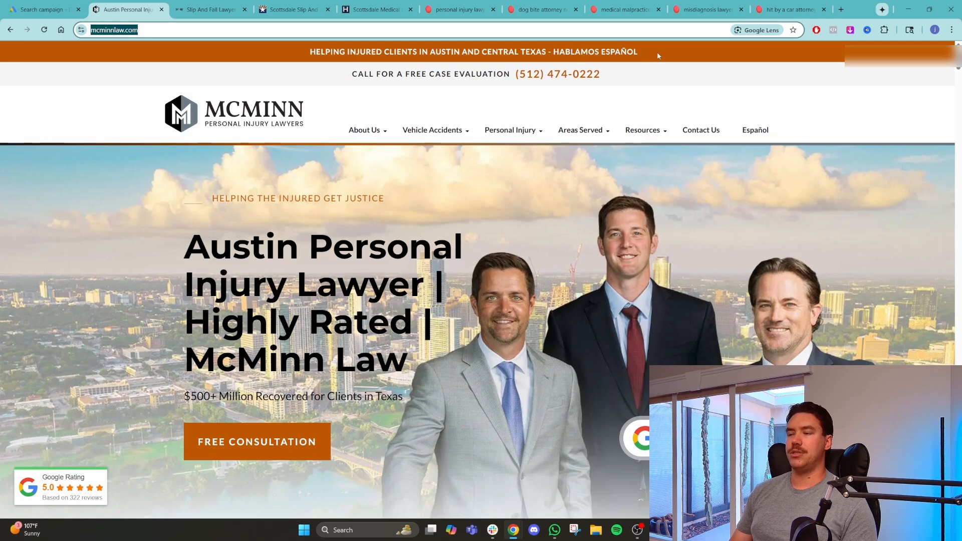
pyautogui.click(43, 10)
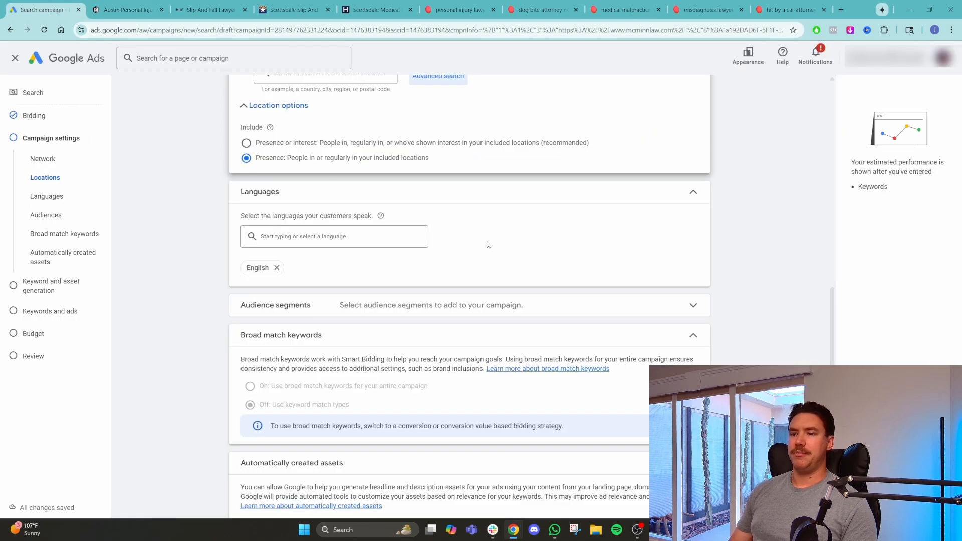
pyautogui.click(334, 237)
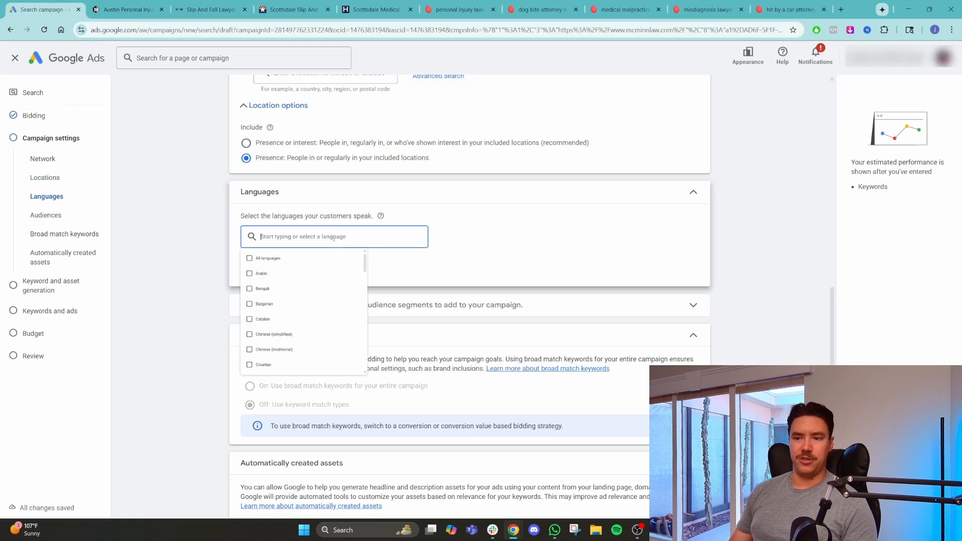
pyautogui.click(197, 270)
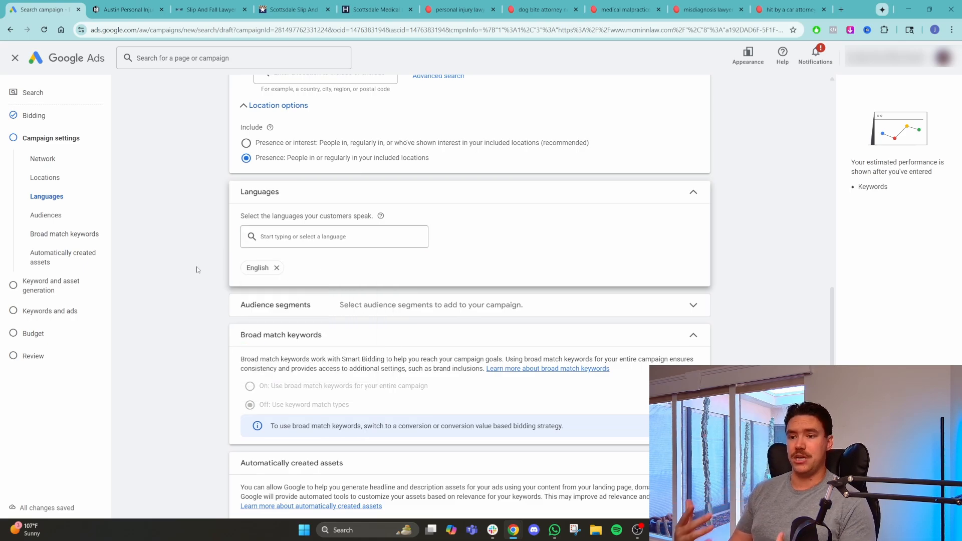
# - Look at the audience segments section, collapse it again, and review the broad match keywords setting
pyautogui.click(506, 307)
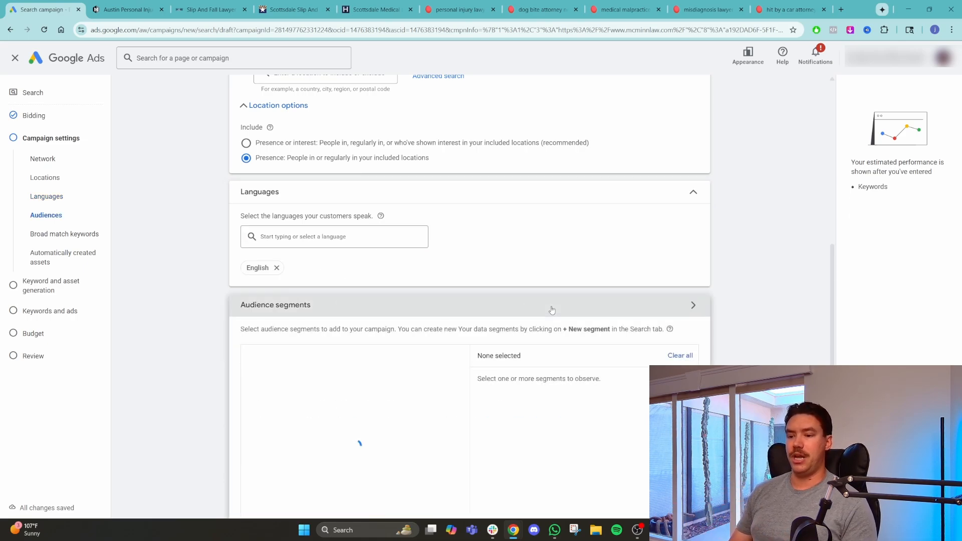
pyautogui.click(660, 312)
pyautogui.scroll(-3, 658, 315)
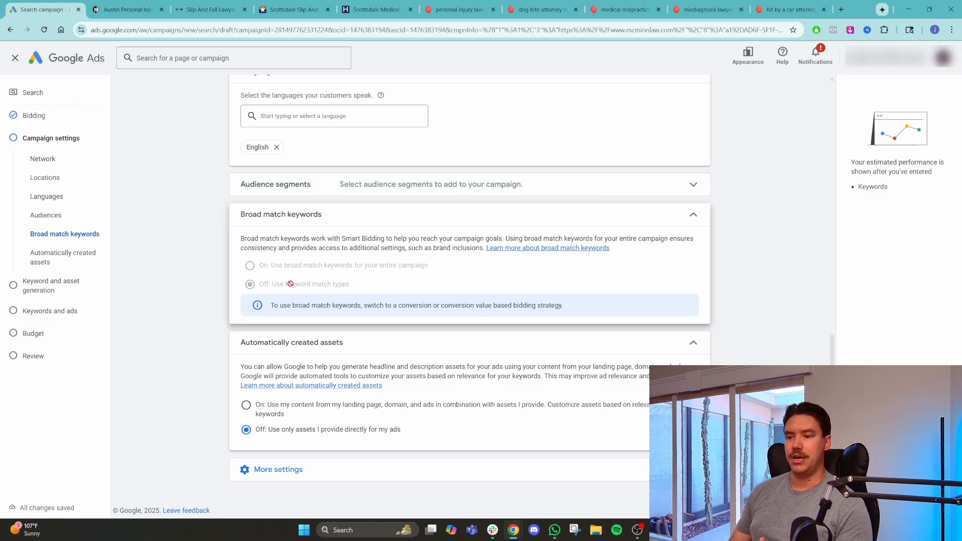
pyautogui.moveTo(361, 310); pyautogui.dragTo(541, 321)
pyautogui.click(530, 322)
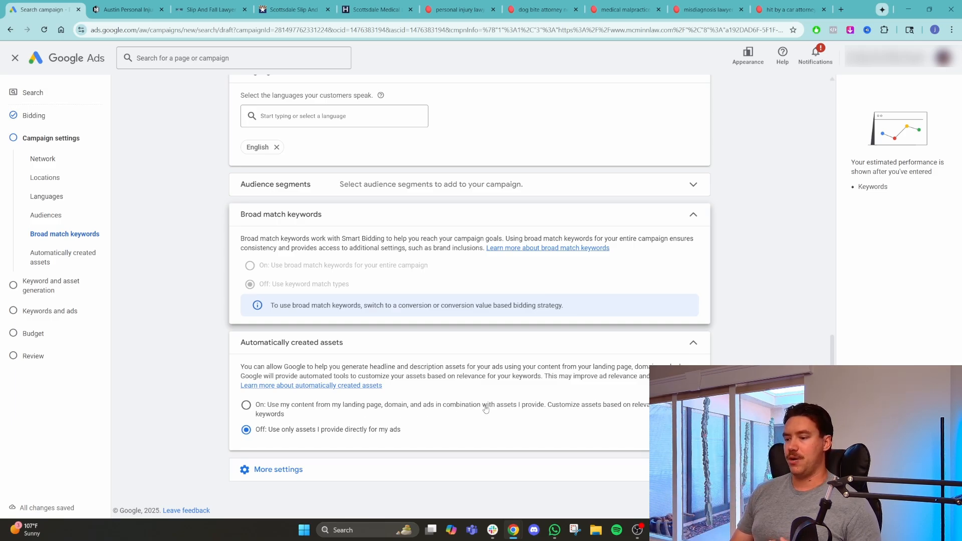
# - Expand the additional campaign settings for review and continue to keyword and asset generation
pyautogui.click(438, 469)
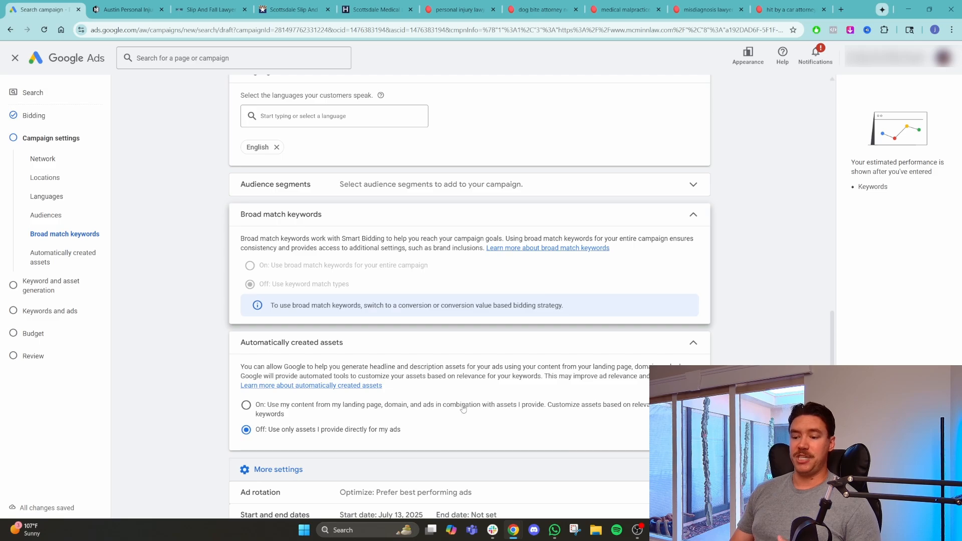
pyautogui.scroll(-3, 461, 403)
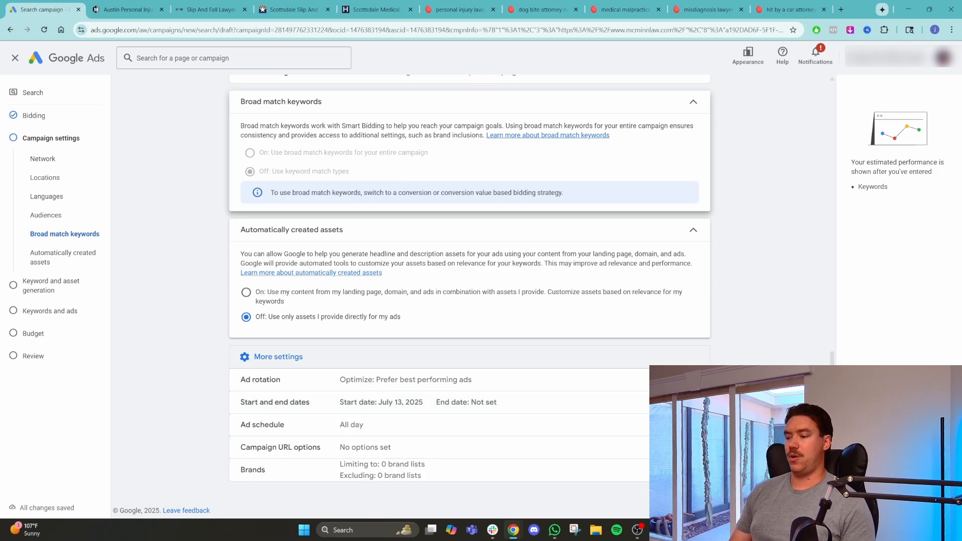
pyautogui.click(694, 500)
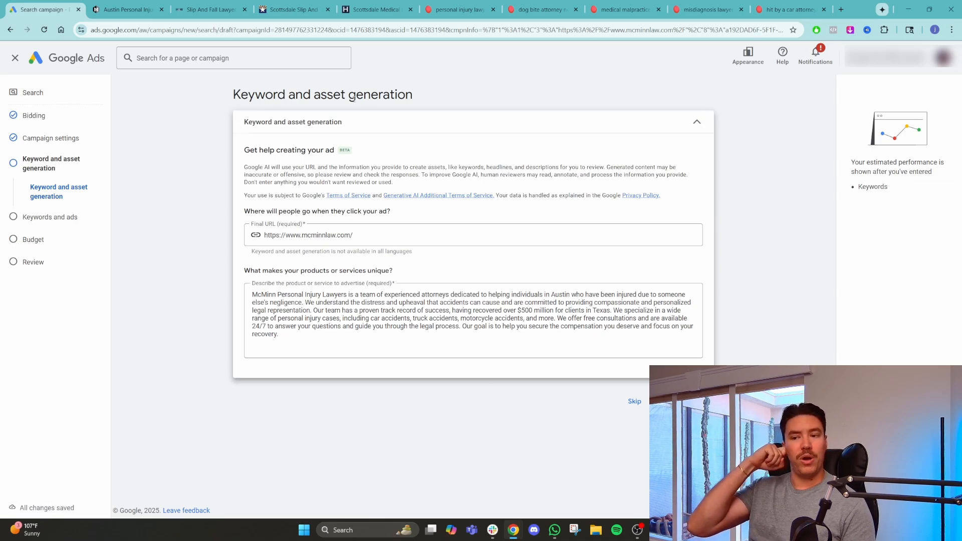
# - Review the prefilled final URL and business description, skip keyword and asset generation, and close the chat assistant
pyautogui.moveTo(357, 235); pyautogui.dragTo(258, 237)
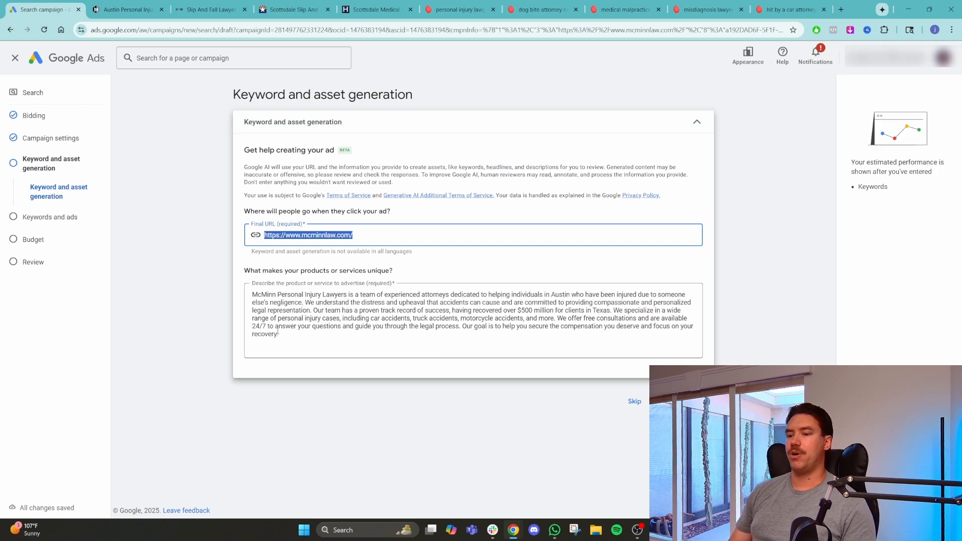
pyautogui.click(322, 342)
pyautogui.click(635, 402)
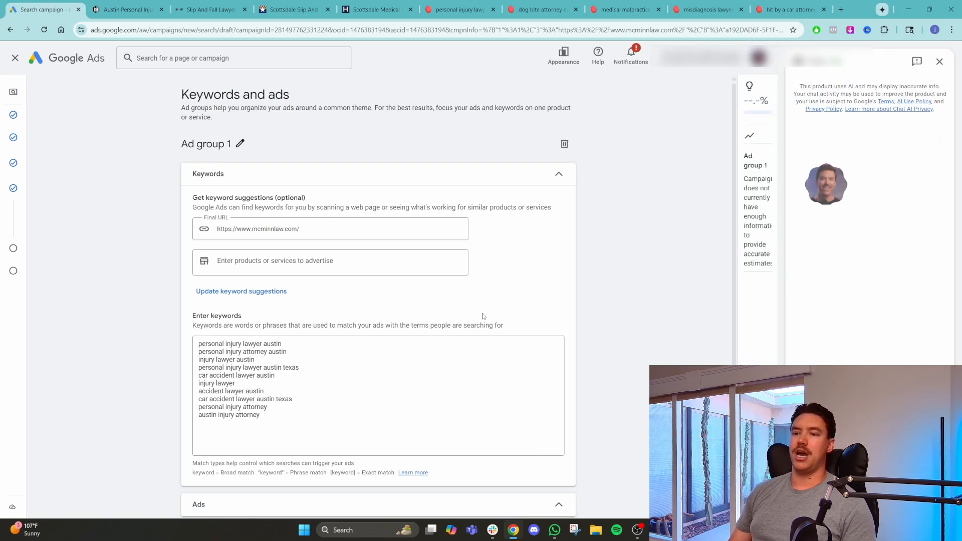
pyautogui.click(939, 62)
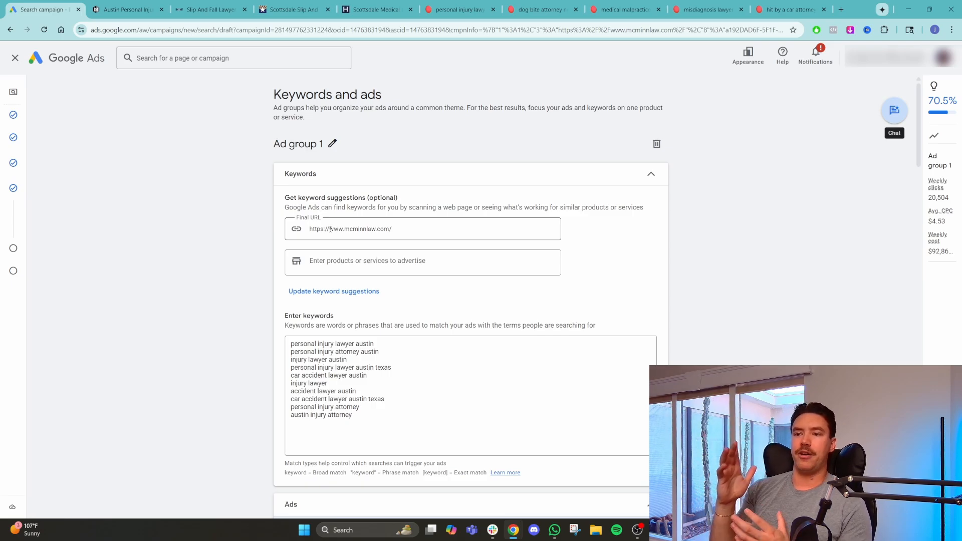
# - Review the suggested Austin personal injury keywords for the ad group and look over the ads section beneath them
pyautogui.moveTo(369, 419); pyautogui.dragTo(290, 344)
pyautogui.click(297, 352)
pyautogui.scroll(-2, 344, 362)
pyautogui.scroll(-6, 344, 362)
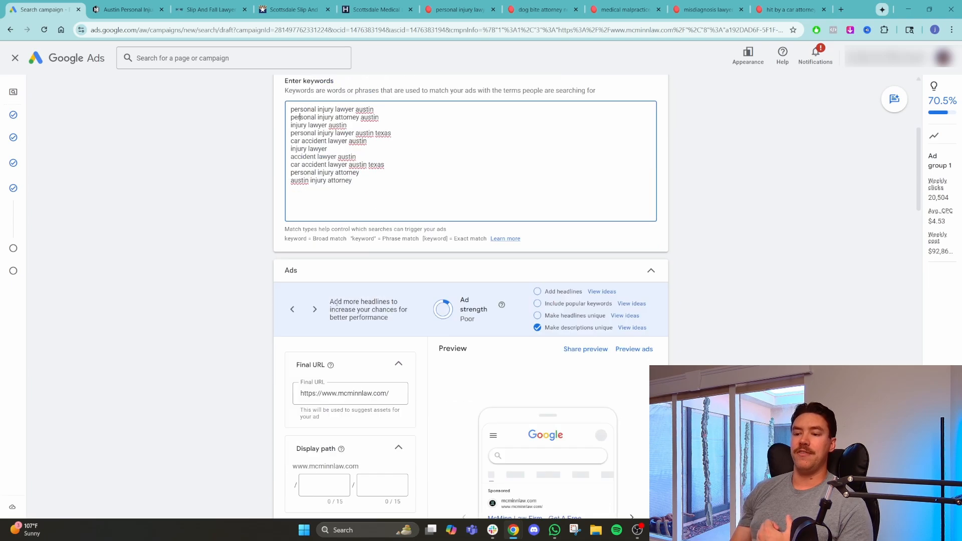
pyautogui.scroll(5, 354, 411)
pyautogui.scroll(3, 354, 411)
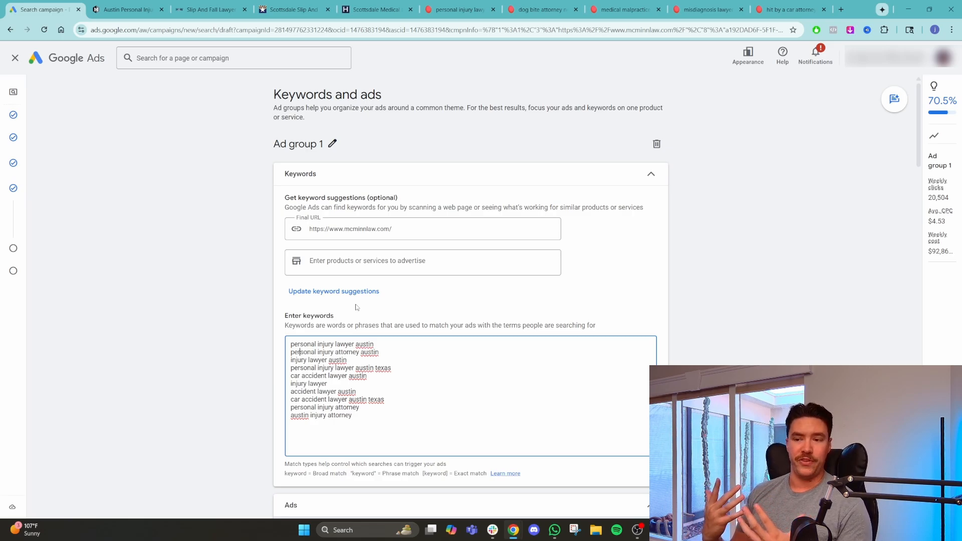
pyautogui.moveTo(369, 414); pyautogui.dragTo(286, 344)
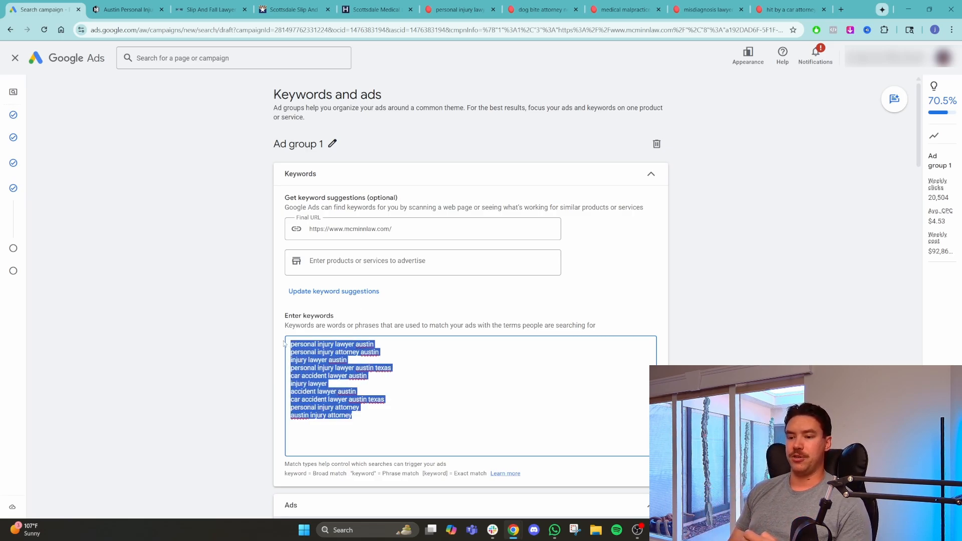
pyautogui.click(299, 344)
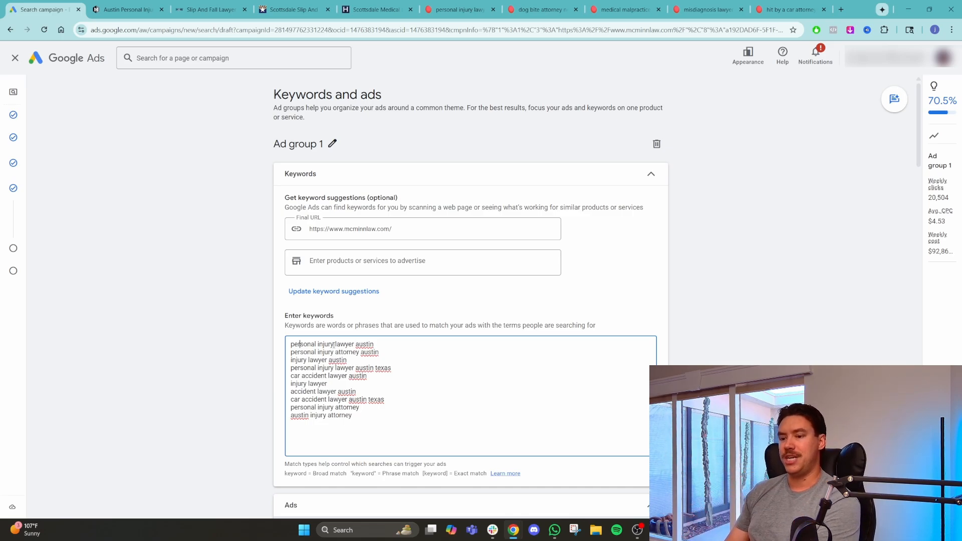
pyautogui.moveTo(375, 419); pyautogui.dragTo(289, 346)
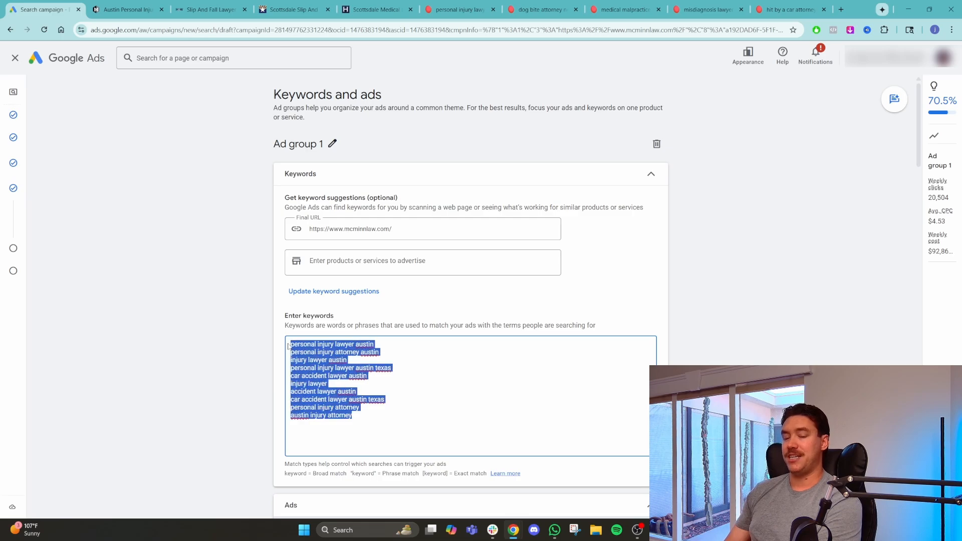
pyautogui.click(306, 369)
pyautogui.scroll(-3, 311, 367)
pyautogui.scroll(3, 311, 367)
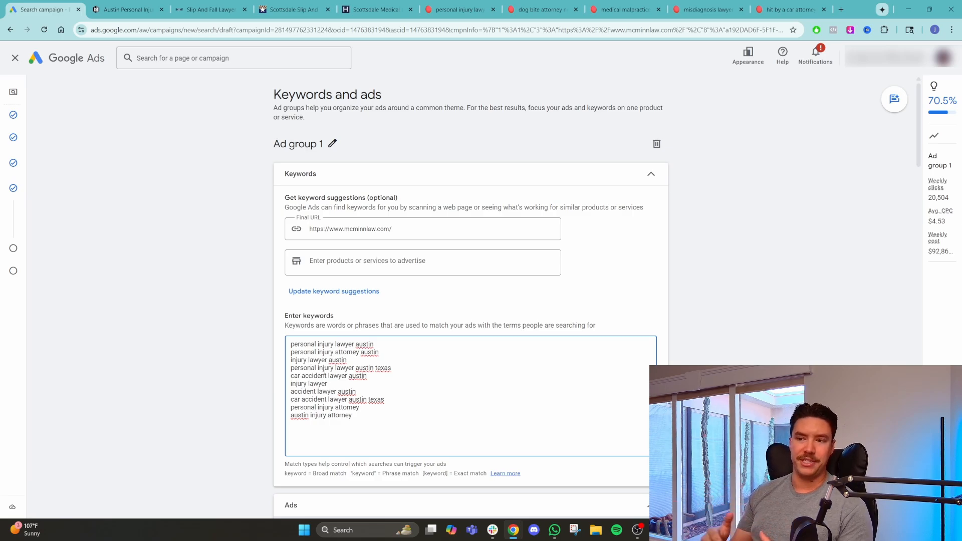
# - Rename the ad group as "PI - Scottsdale"
pyautogui.click(333, 144)
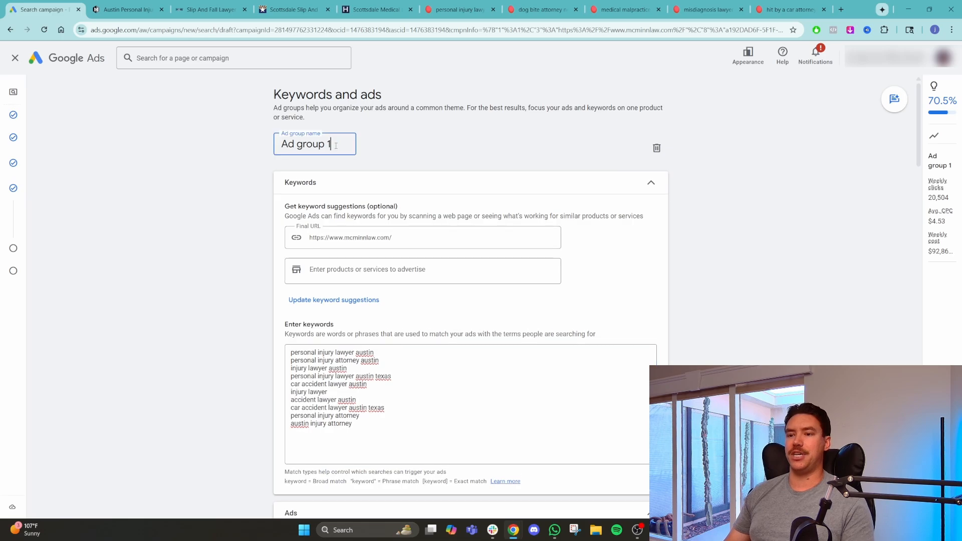
pyautogui.moveTo(330, 144); pyautogui.dragTo(281, 143)
pyautogui.write('Personal')
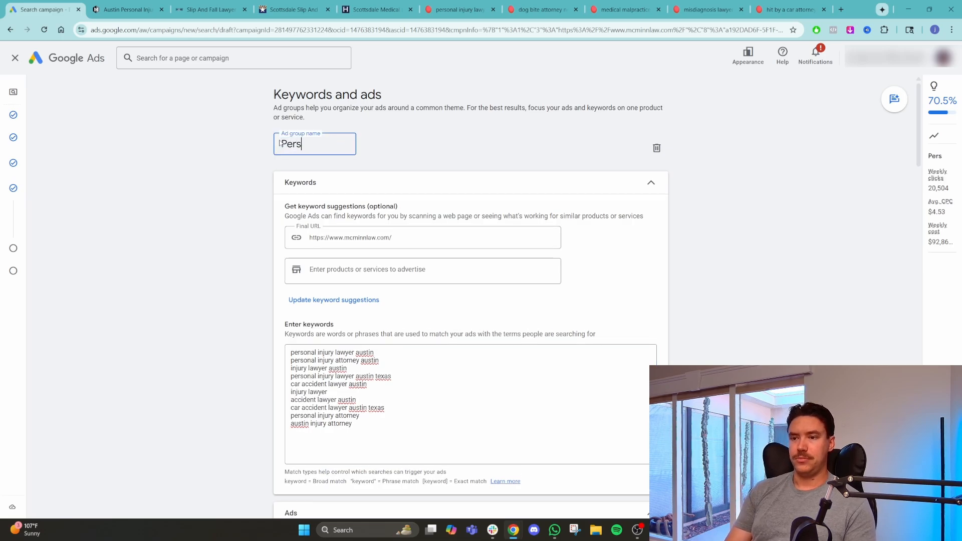
pyautogui.press('BackSpace')
pyautogui.press('BackSpace')
pyautogui.press('BackSpace')
pyautogui.press('BackSpace')
pyautogui.press('BackSpace')
pyautogui.press('BackSpace')
pyautogui.press('BackSpace')
pyautogui.press('BackSpace')
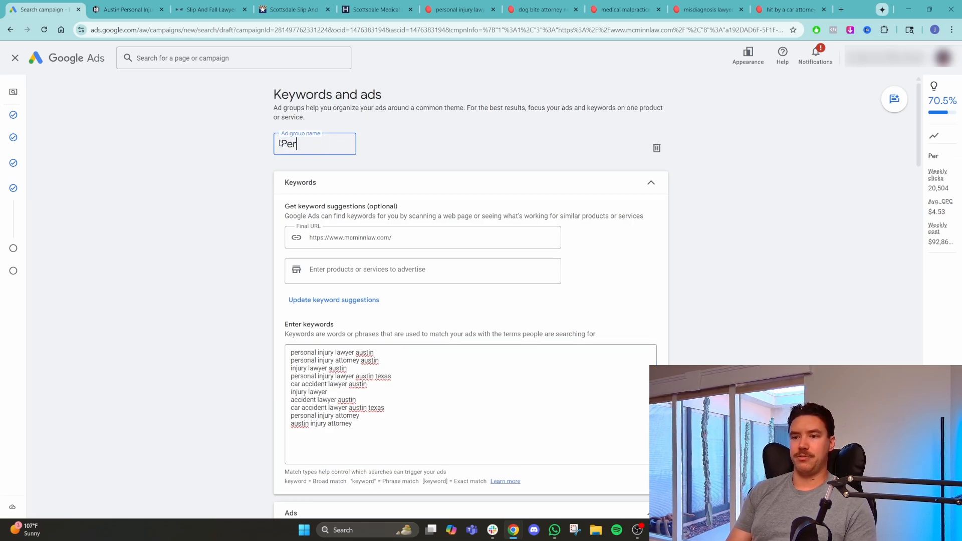
pyautogui.write('I - ')
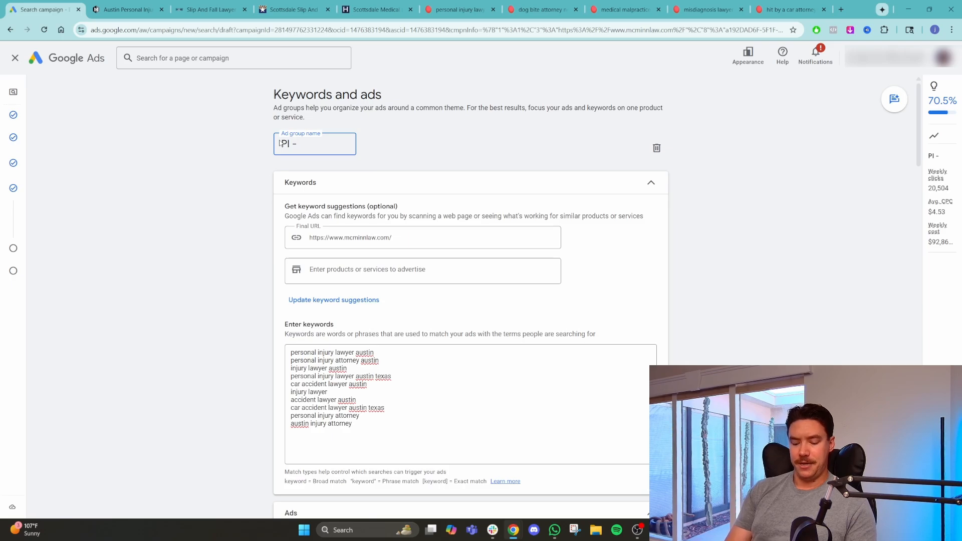
pyautogui.write('Scottsdale')
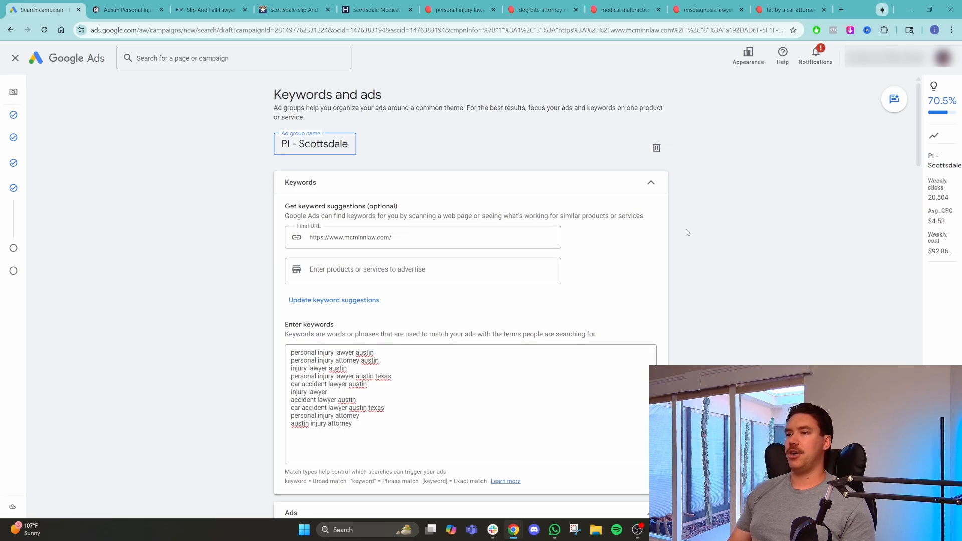
# - Glance at the Mangools keyword research for personal injury lawyer, and clear all suggested Austin keywords from the Google Ads ad group
pyautogui.click(468, 15)
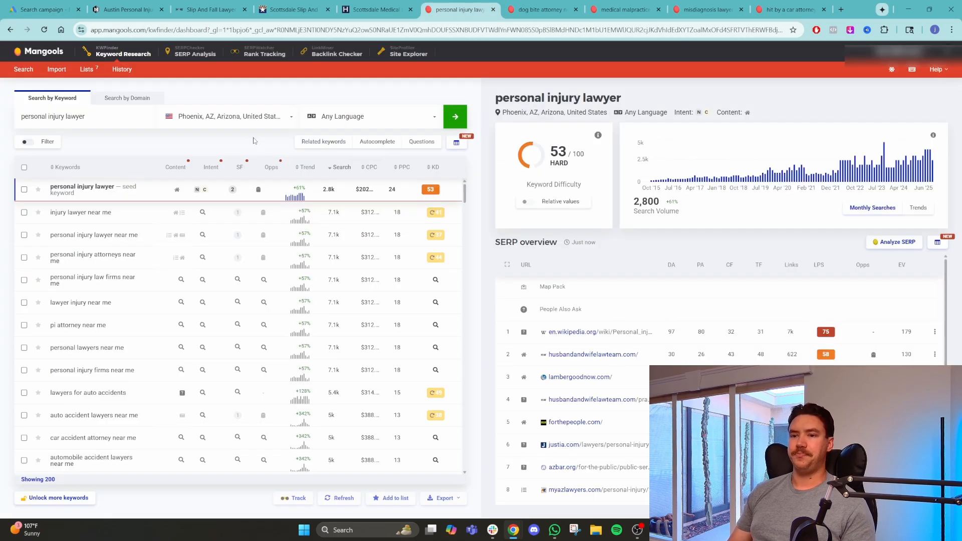
pyautogui.click(40, 9)
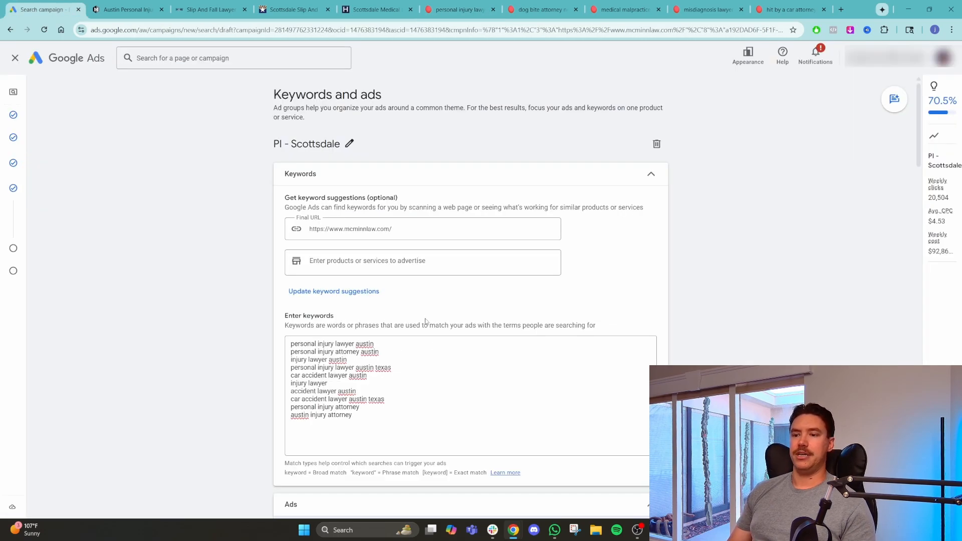
pyautogui.moveTo(356, 423); pyautogui.dragTo(269, 347)
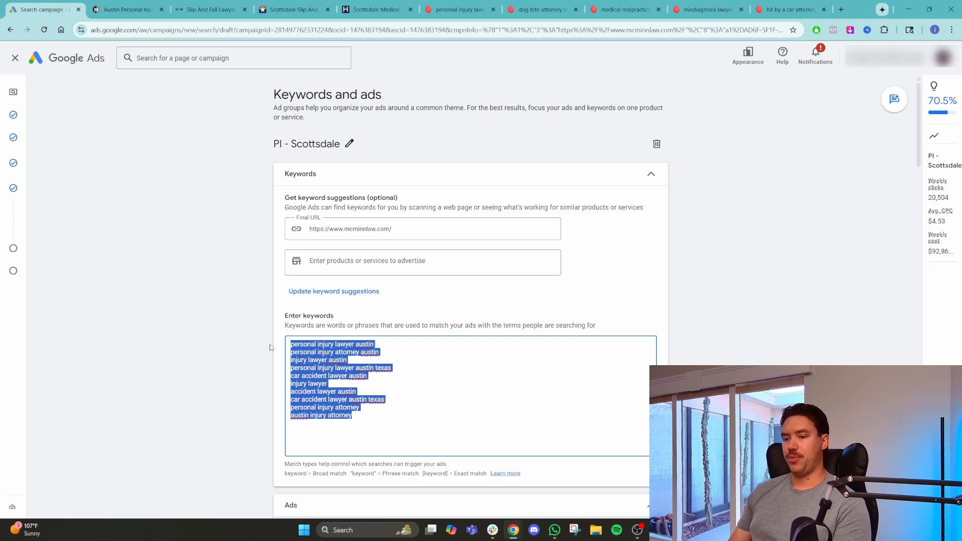
pyautogui.press('BackSpace')
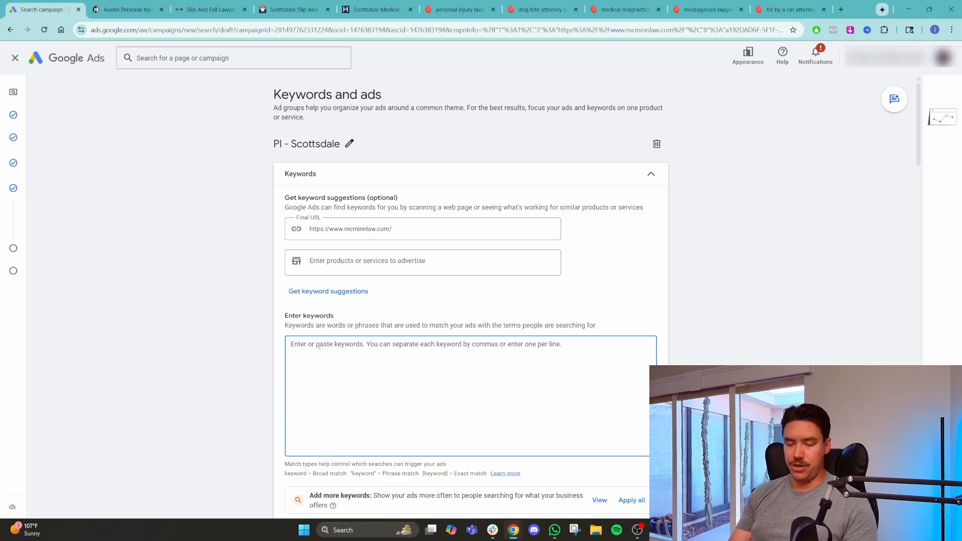
# - Enter "personal injury attorney scottsdale" as an exact match keyword enclosed in square brackets
pyautogui.write('[')
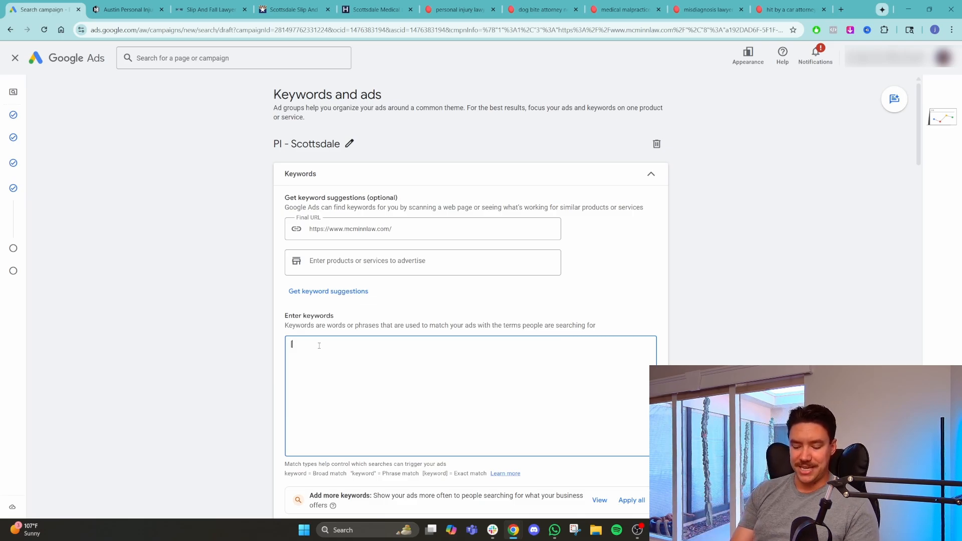
pyautogui.write('personal')
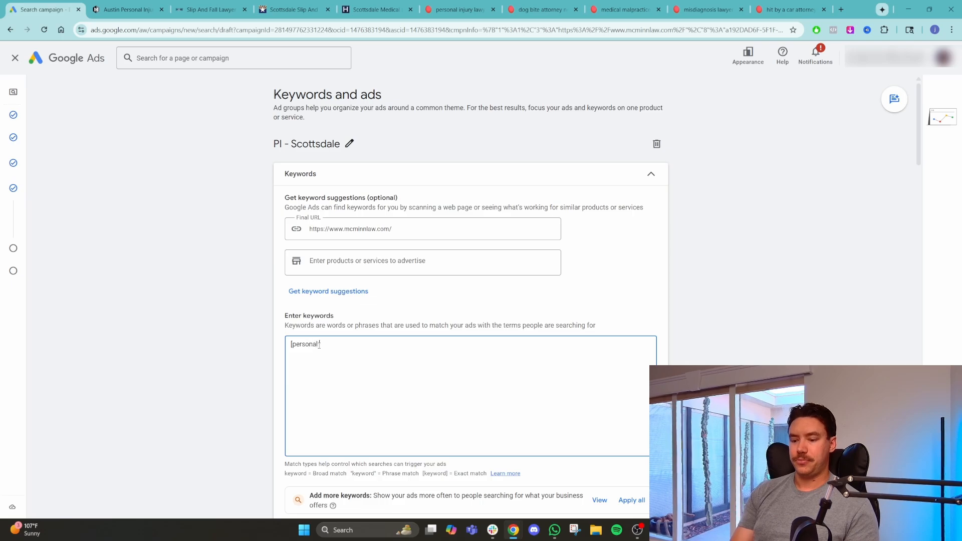
pyautogui.write(' injury')
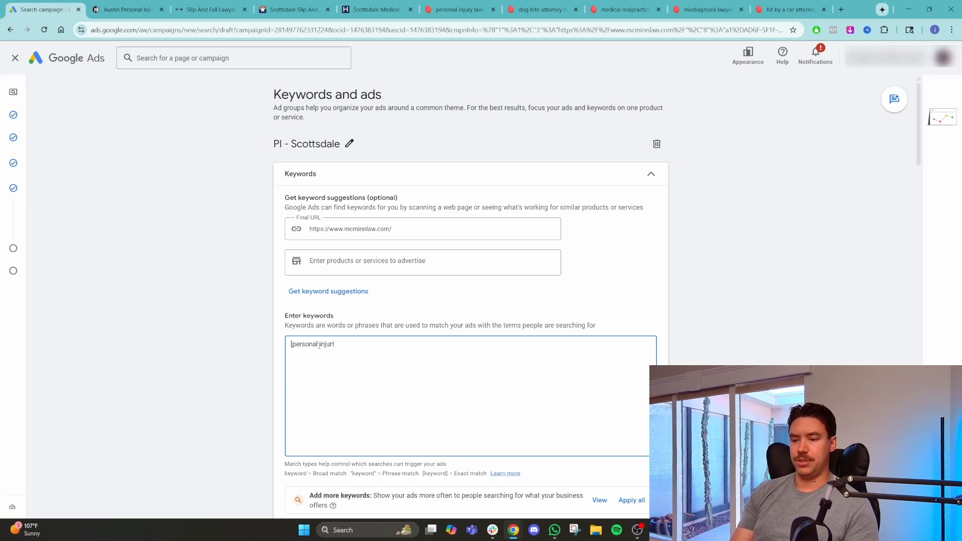
pyautogui.write(' attorn')
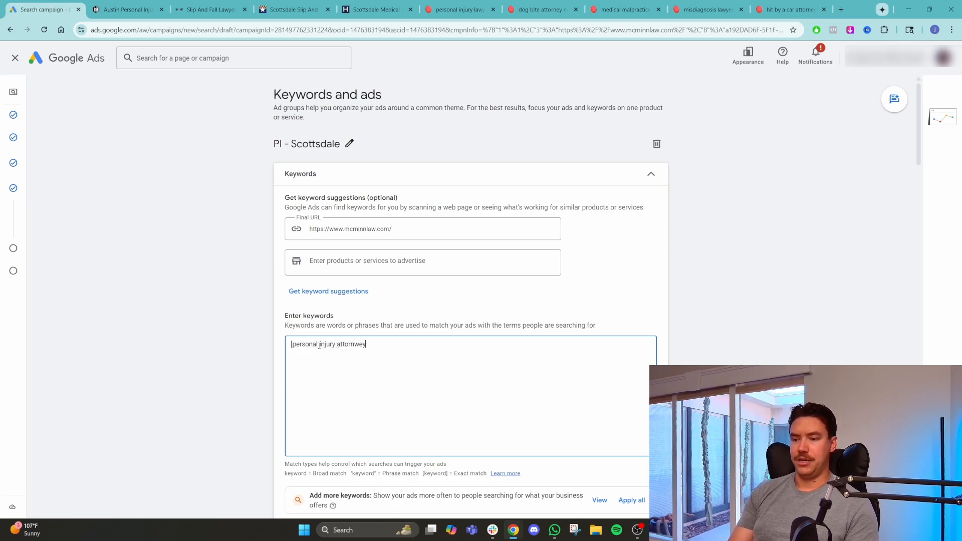
pyautogui.write('ey sco')
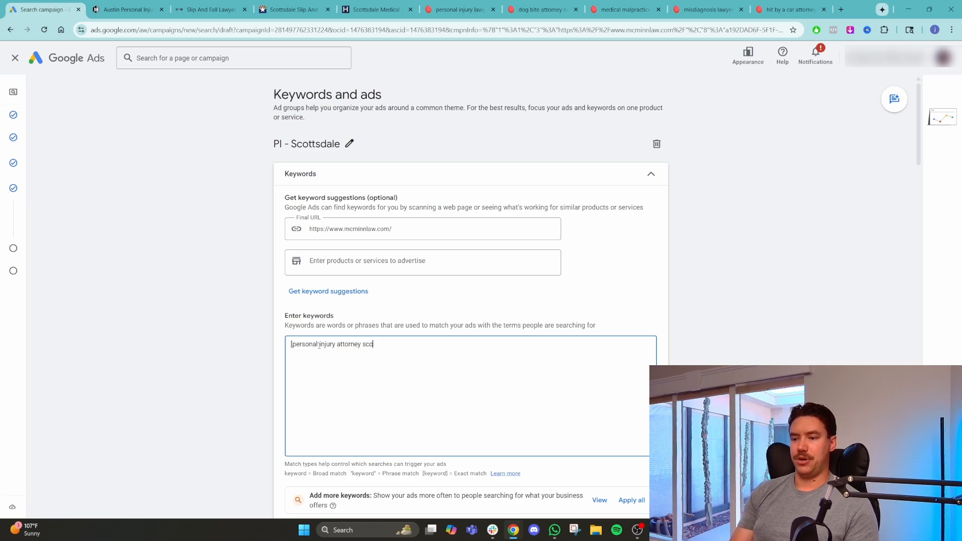
pyautogui.write('ttsadale]')
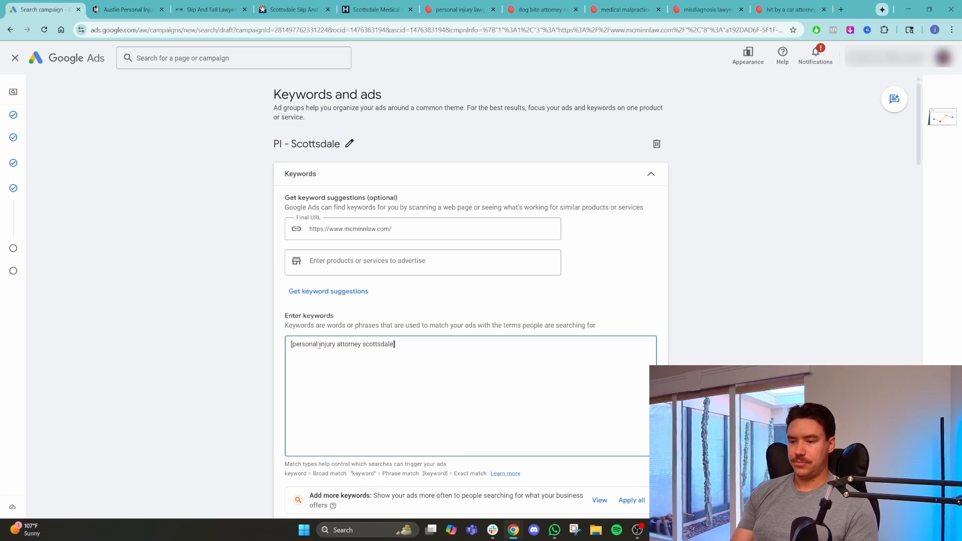
pyautogui.moveTo(427, 343); pyautogui.dragTo(269, 343)
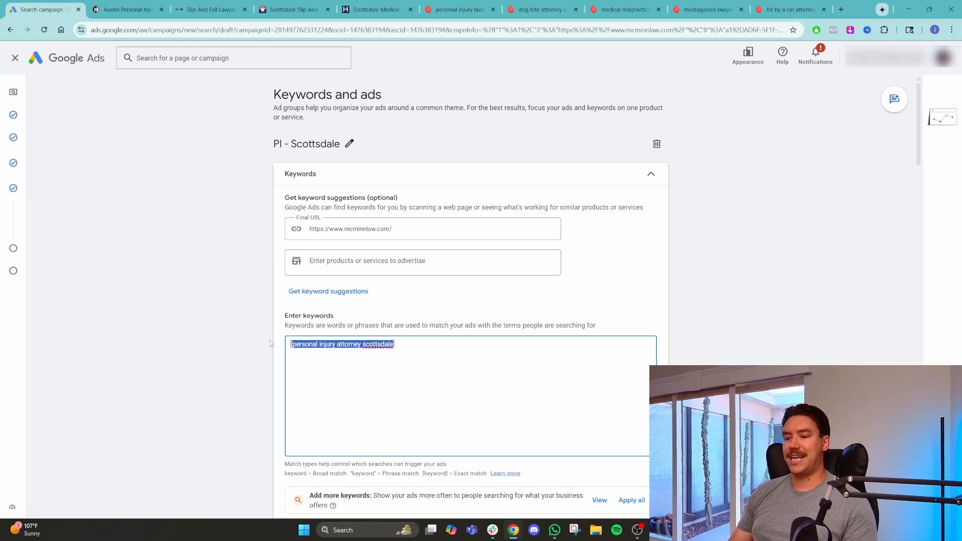
pyautogui.click(404, 347)
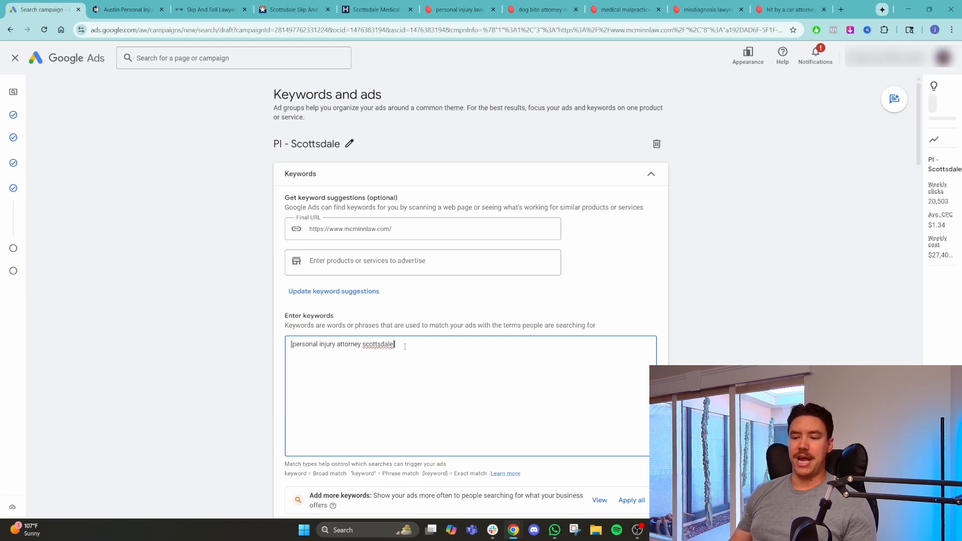
# - Change the Scottsdale attorney keyword to phrase match by replacing its square brackets with quotation marks
pyautogui.press('BackSpace')
pyautogui.write('"')
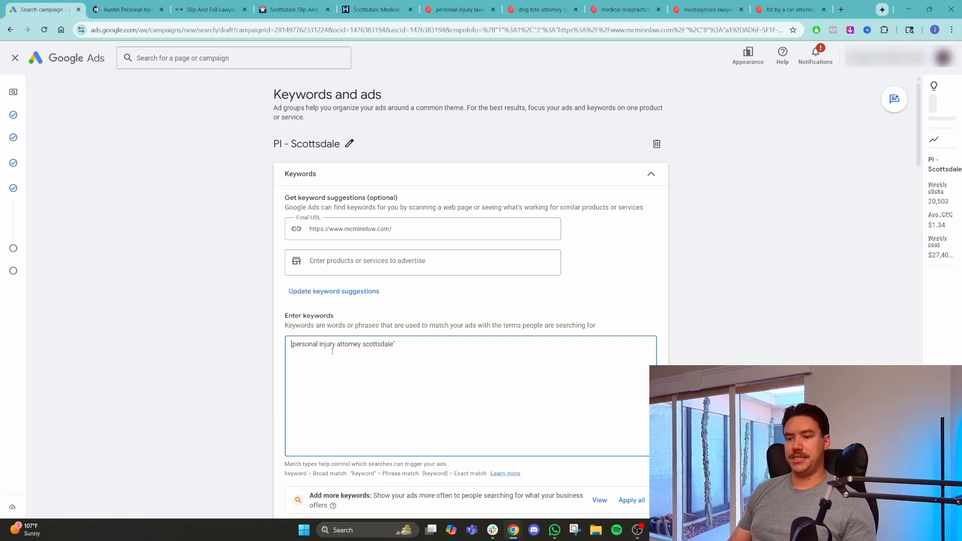
pyautogui.click(292, 344)
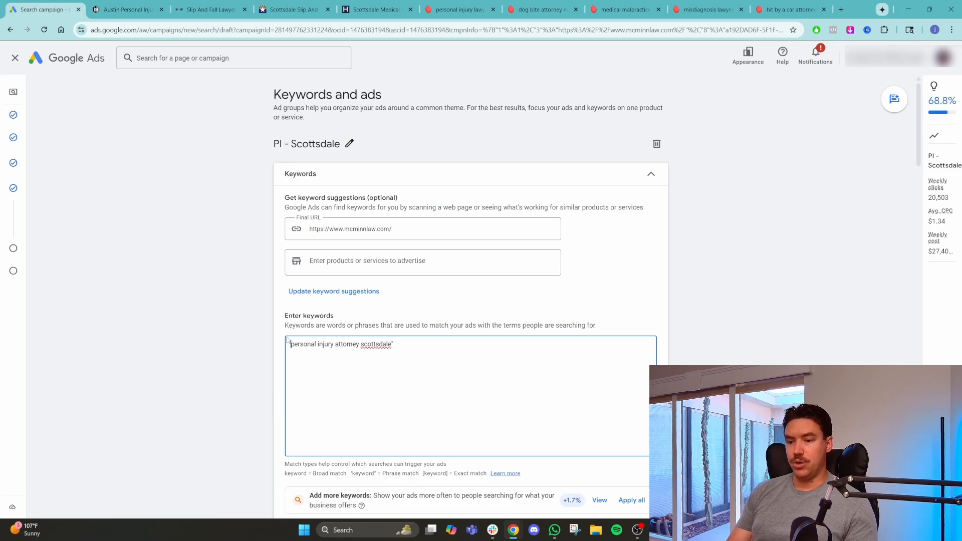
pyautogui.press('BackSpace')
pyautogui.write('"')
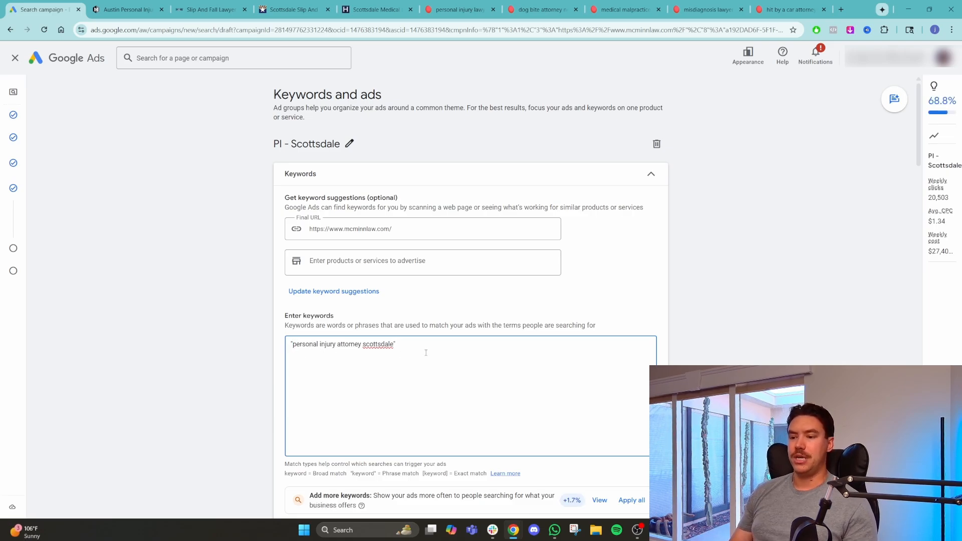
# - Try adding "near me" after the quoted phrase match keyword
pyautogui.click(425, 344)
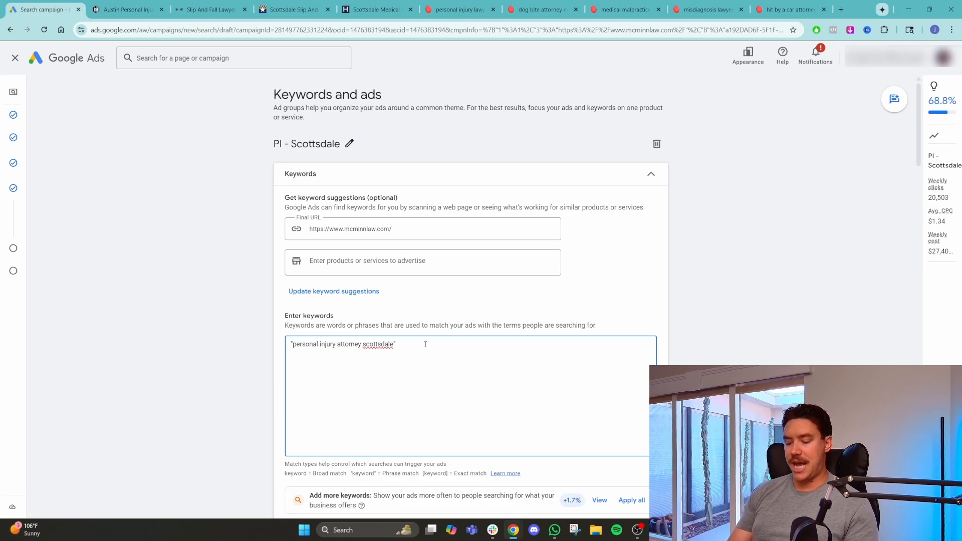
pyautogui.write('near me')
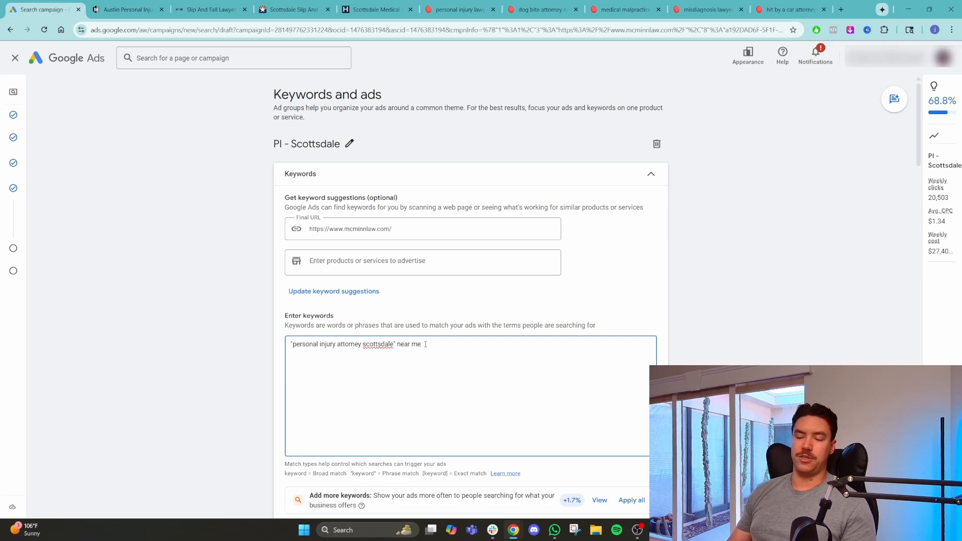
pyautogui.moveTo(397, 344)
pyautogui.mouseDown()
pyautogui.moveTo(291, 344)
pyautogui.moveTo(446, 344)
pyautogui.moveTo(396, 343)
pyautogui.mouseUp()
pyautogui.click(290, 344)
pyautogui.click(446, 344)
# - Convert the keyword to broad match by removing the extra "near me" words and both quotation marks
pyautogui.press('BackSpace')
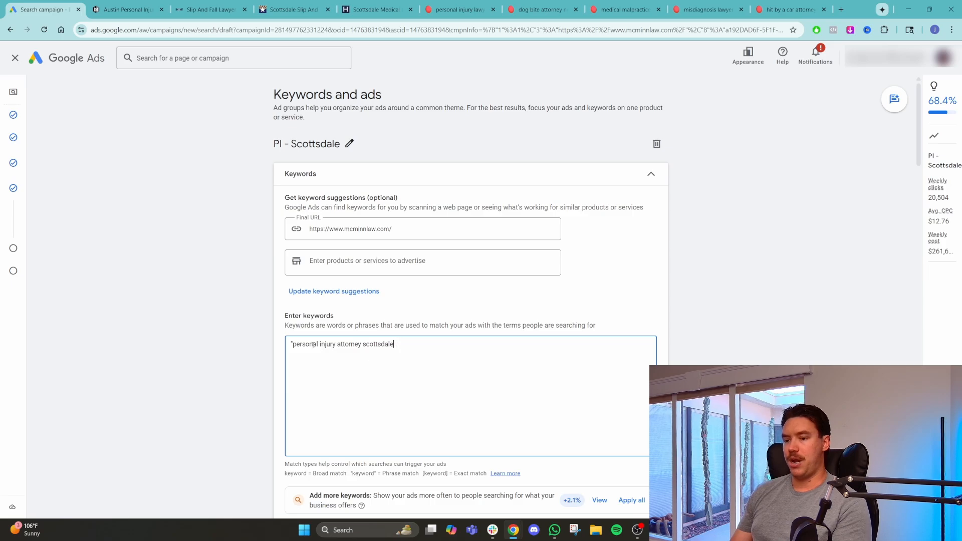
pyautogui.click(292, 344)
pyautogui.press('BackSpace')
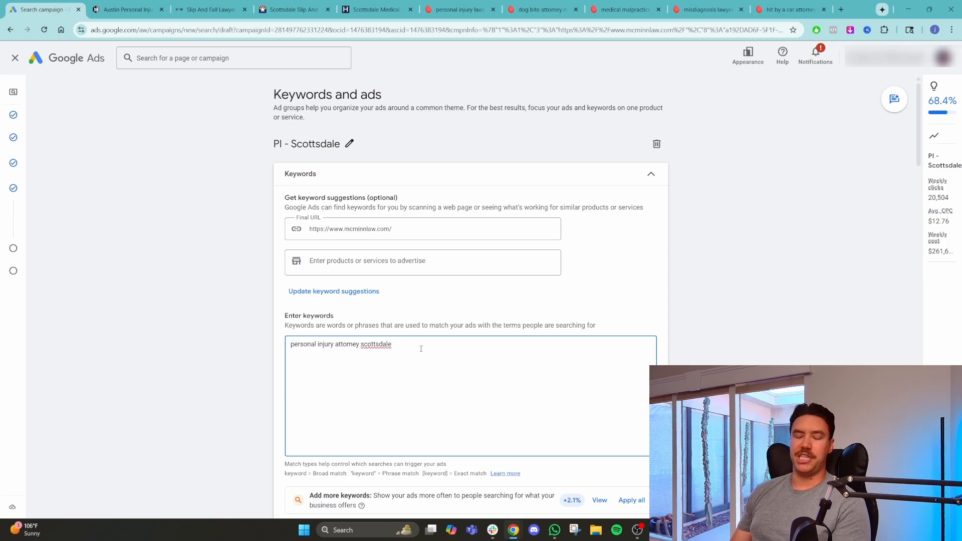
pyautogui.click(426, 344)
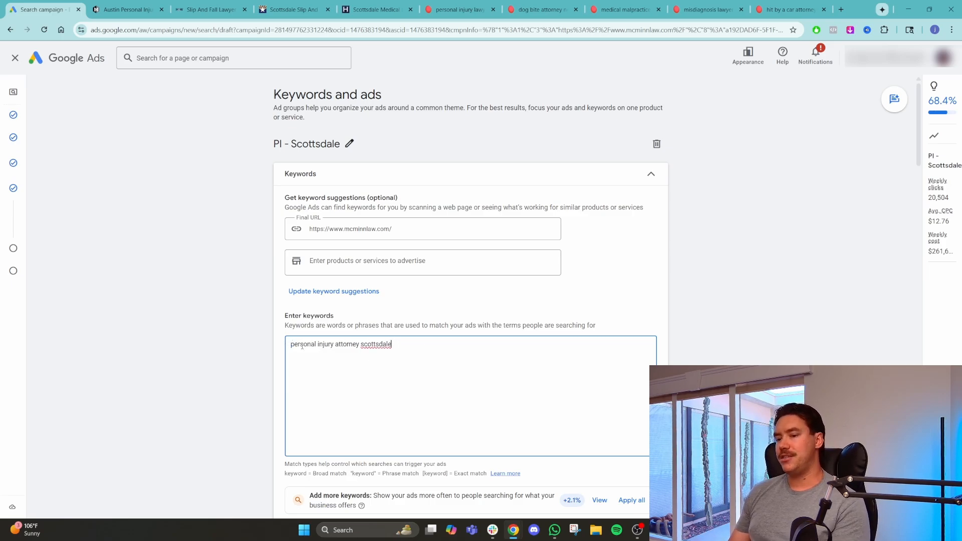
# - Examine the broad match keyword as a whole and word by word, leaving its text as entered
pyautogui.moveTo(289, 344); pyautogui.dragTo(412, 344)
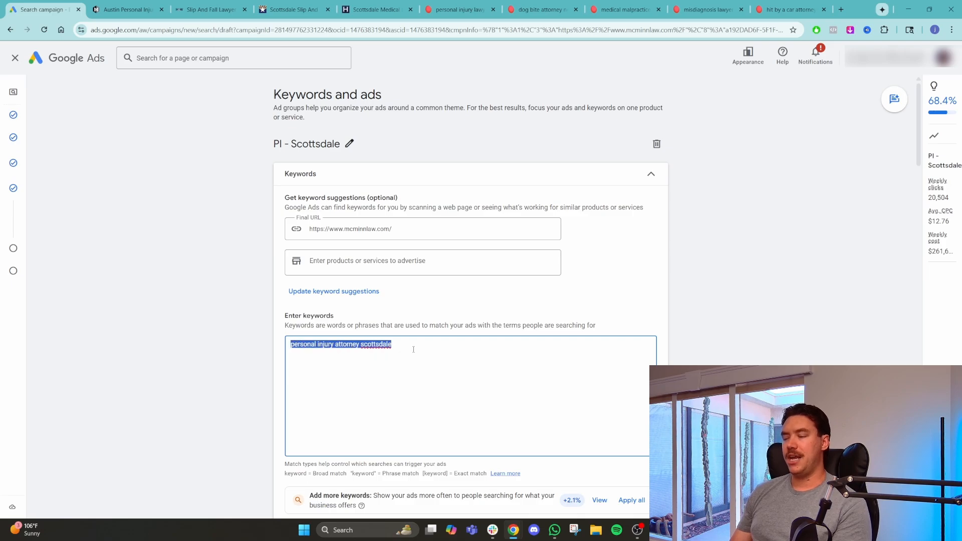
pyautogui.click(412, 344)
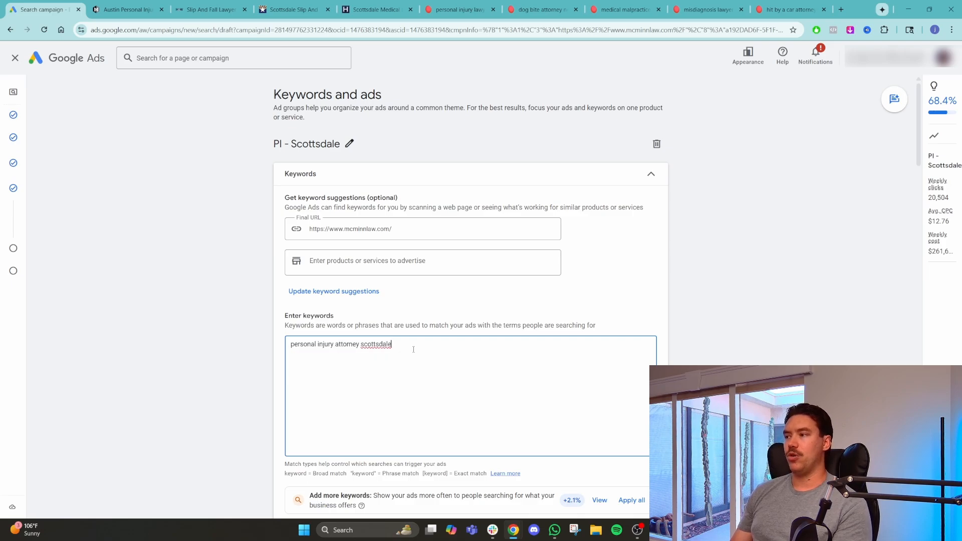
pyautogui.doubleClick(315, 344)
pyautogui.click(318, 344)
pyautogui.doubleClick(325, 344)
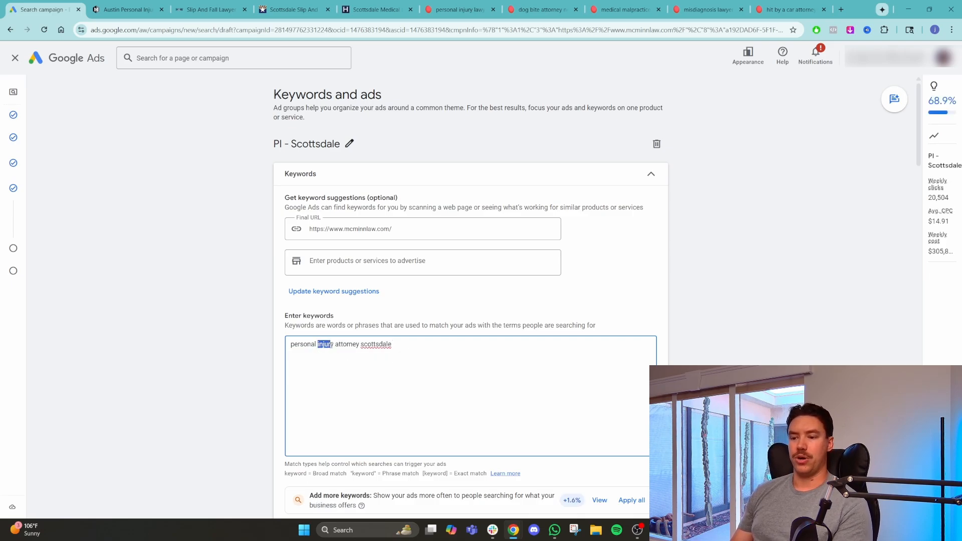
pyautogui.click(341, 344)
pyautogui.moveTo(335, 344); pyautogui.dragTo(356, 345)
pyautogui.click(356, 372)
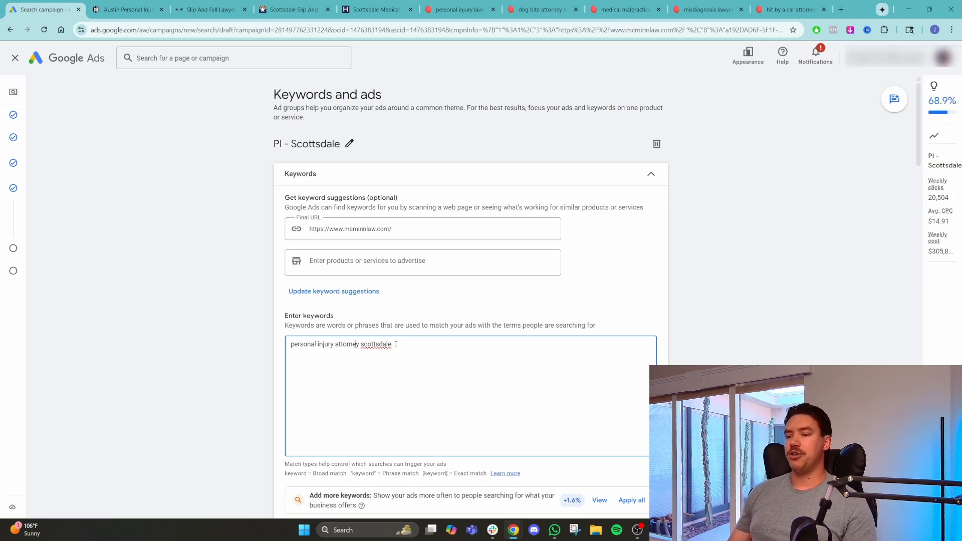
pyautogui.moveTo(396, 344); pyautogui.dragTo(279, 348)
pyautogui.click(427, 357)
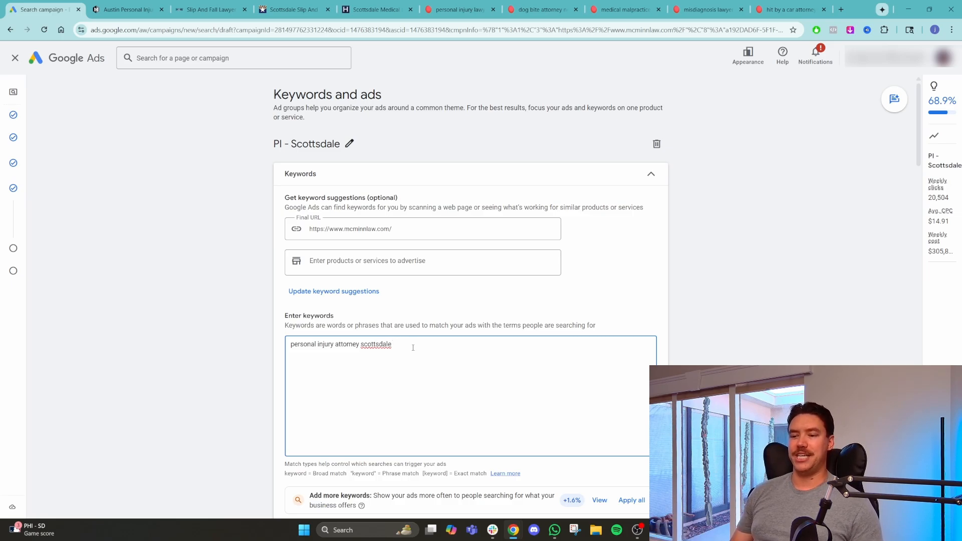
pyautogui.hotkey('ctrl', 'a')
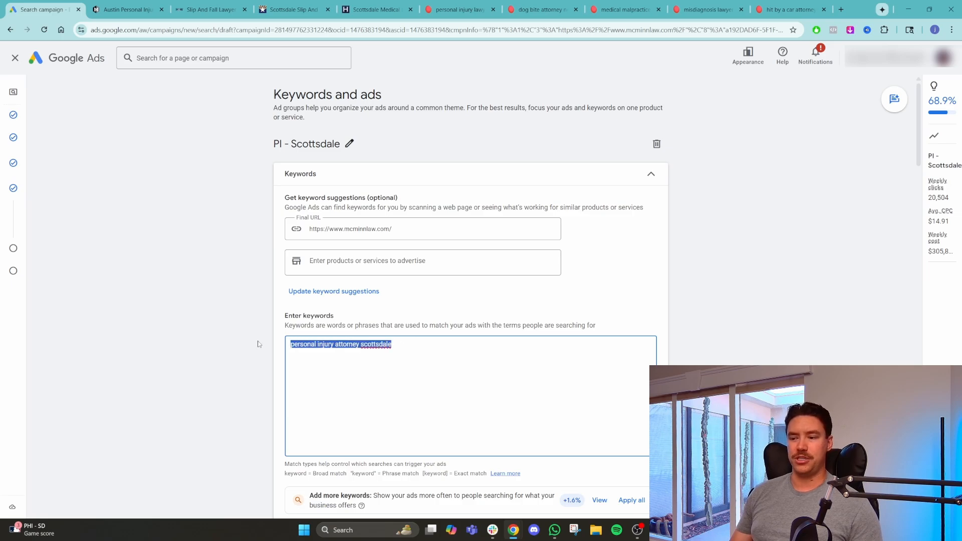
pyautogui.click(258, 344)
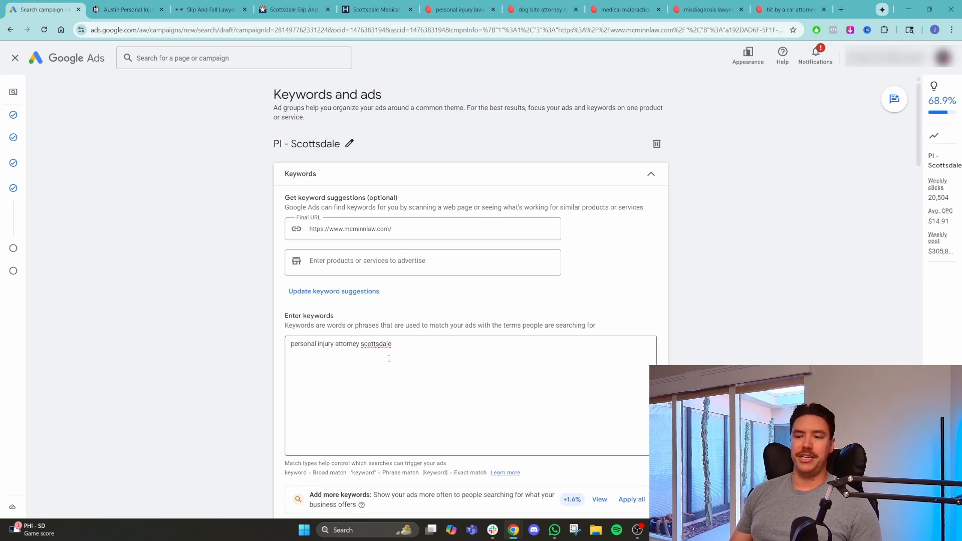
pyautogui.click(419, 346)
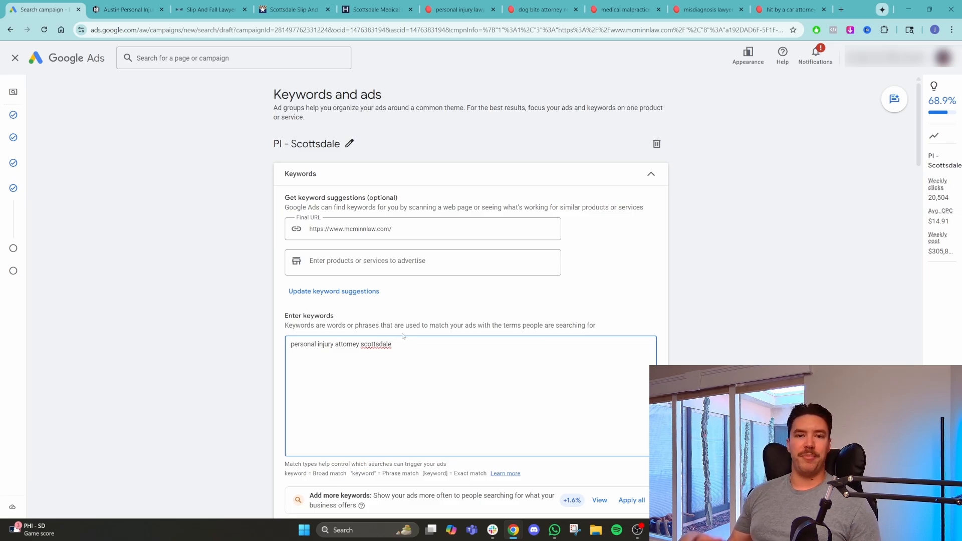
pyautogui.scroll(-2, 395, 333)
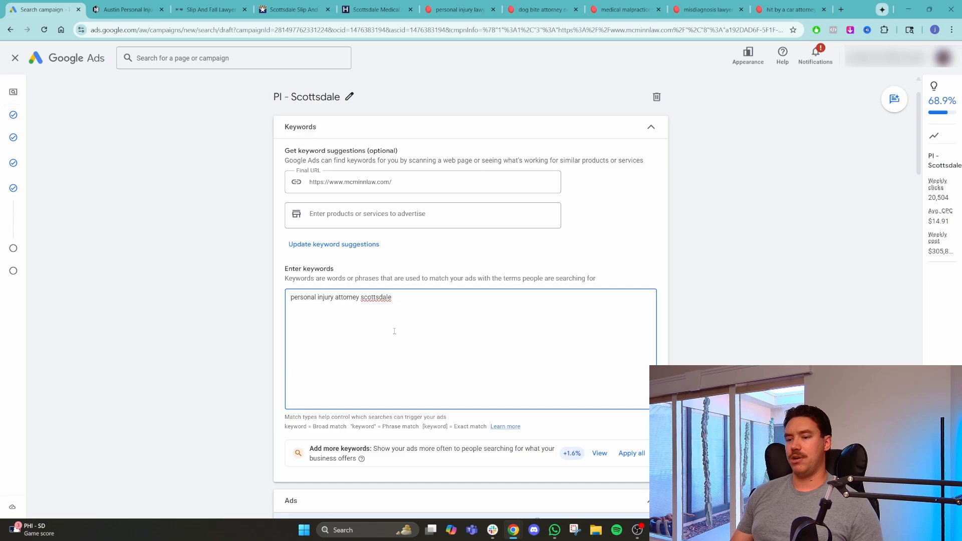
pyautogui.scroll(2, 394, 335)
pyautogui.moveTo(398, 345); pyautogui.dragTo(289, 345)
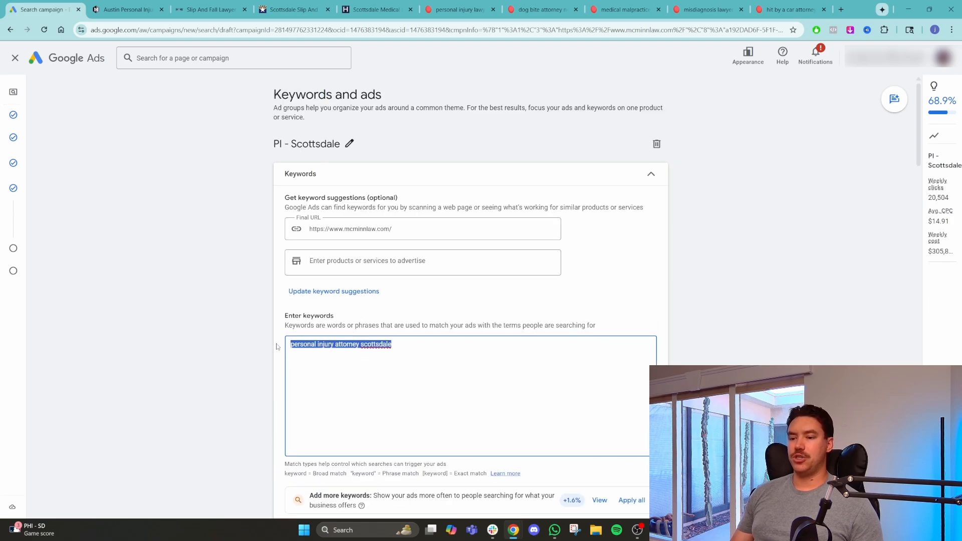
pyautogui.click(321, 344)
pyautogui.doubleClick(315, 344)
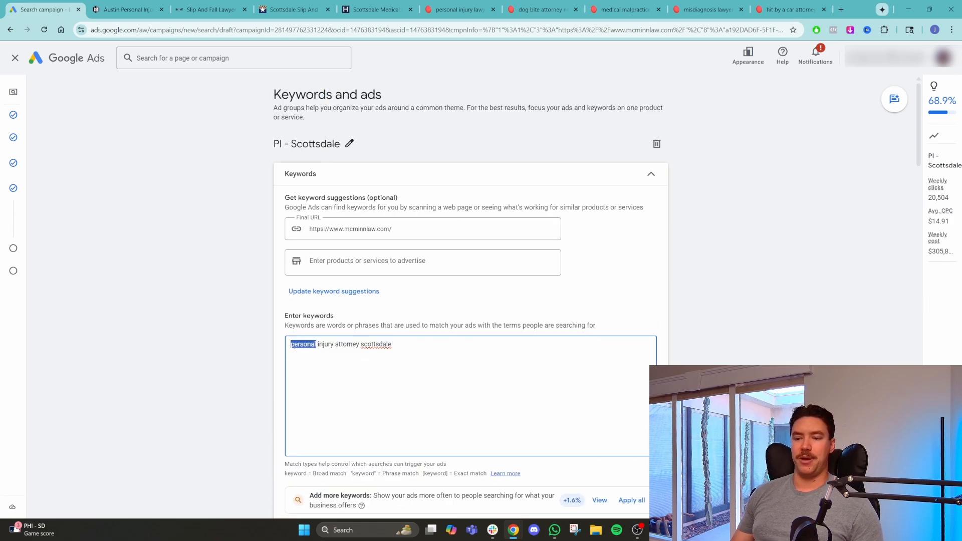
pyautogui.click(331, 344)
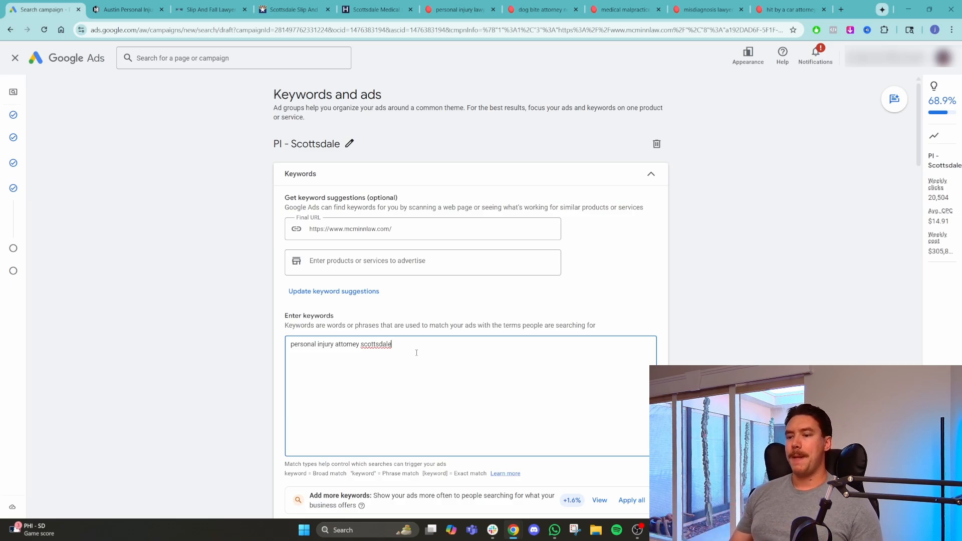
pyautogui.moveTo(401, 346); pyautogui.dragTo(275, 353)
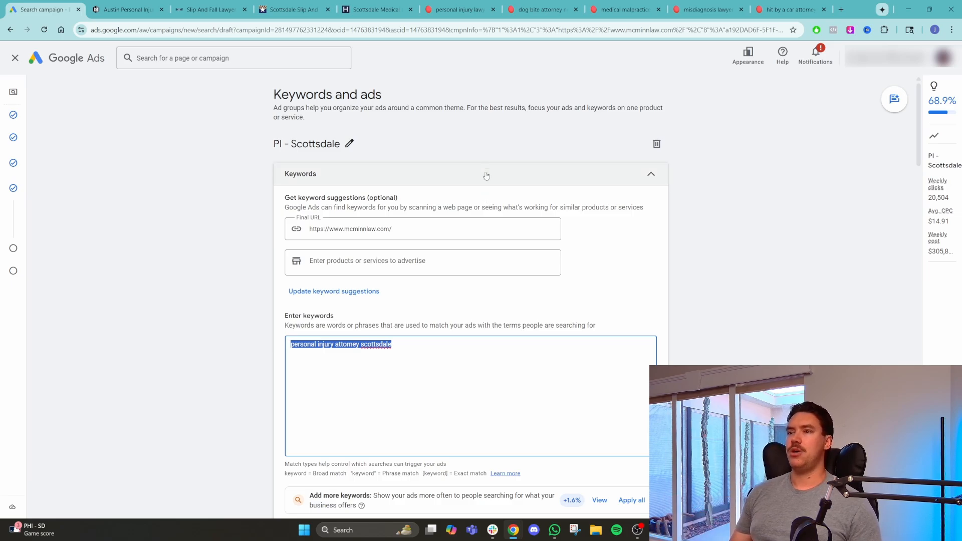
# - Switch to Mangools KWFinder, check the CPC and search volume for "personal injury lawyer" in Phoenix, and place its tab beside Google Ads
pyautogui.click(453, 10)
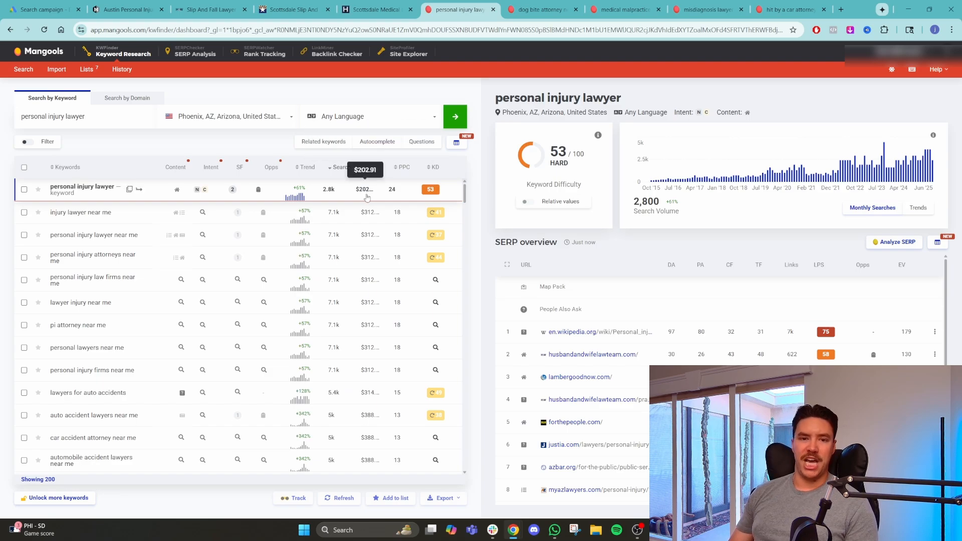
pyautogui.moveTo(369, 173)
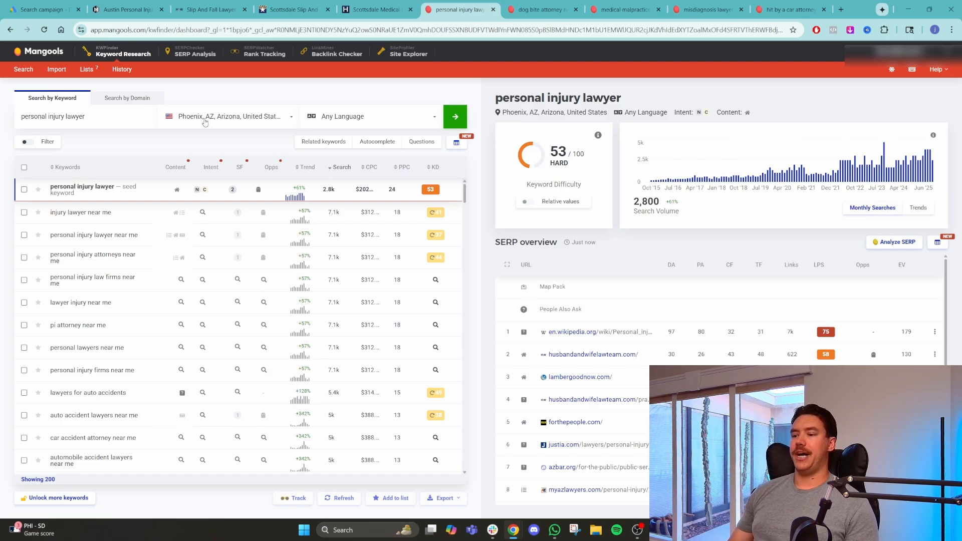
pyautogui.moveTo(342, 167)
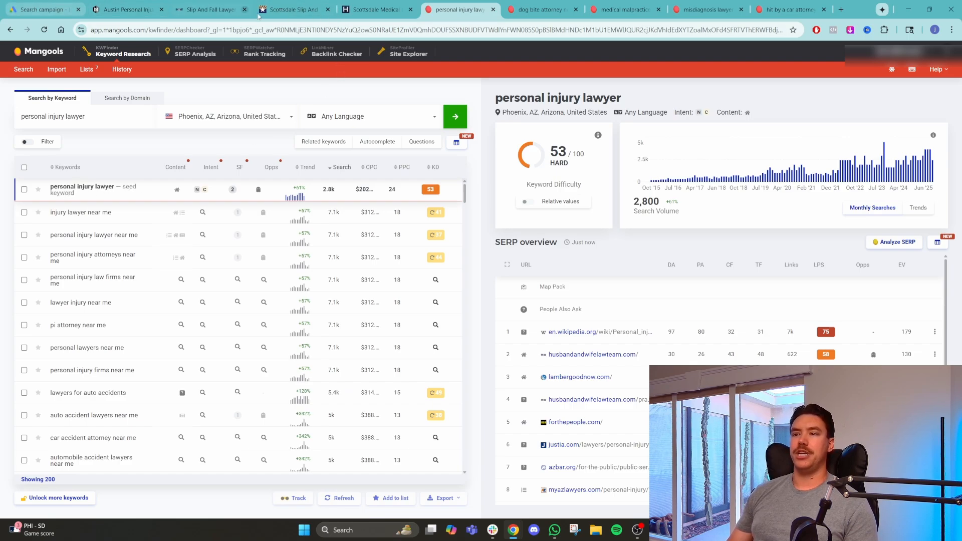
pyautogui.moveTo(451, 10); pyautogui.dragTo(125, 10)
# - Back in Google Ads, replace "attorney scottsdale" in the keyword with "lawyer" so it reads "personal injury lawyer"
pyautogui.click(48, 10)
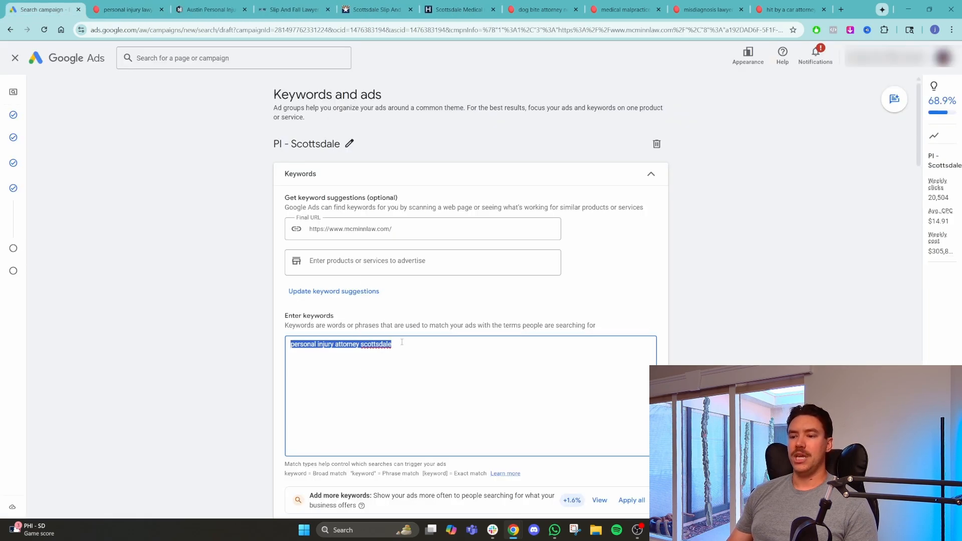
pyautogui.moveTo(402, 342); pyautogui.dragTo(339, 344)
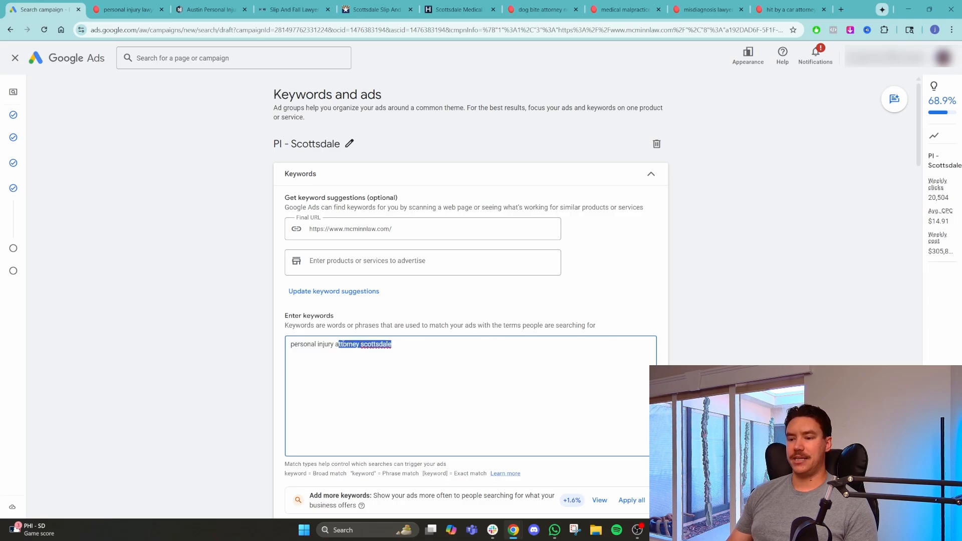
pyautogui.write('lawyer')
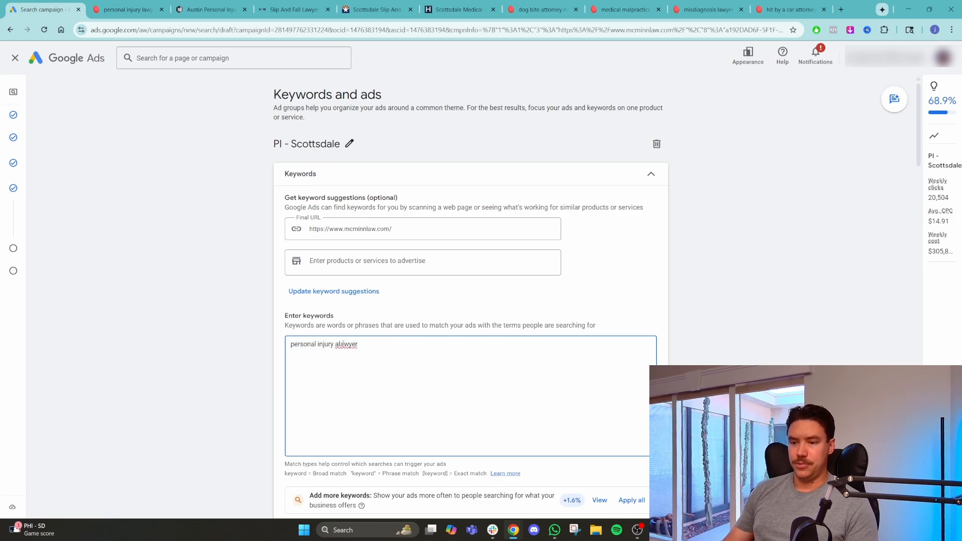
pyautogui.press('BackSpace')
pyautogui.press('BackSpace')
pyautogui.press('BackSpace')
pyautogui.press('BackSpace')
pyautogui.press('BackSpace')
pyautogui.press('BackSpace')
pyautogui.press('BackSpace')
pyautogui.write('lawyer')
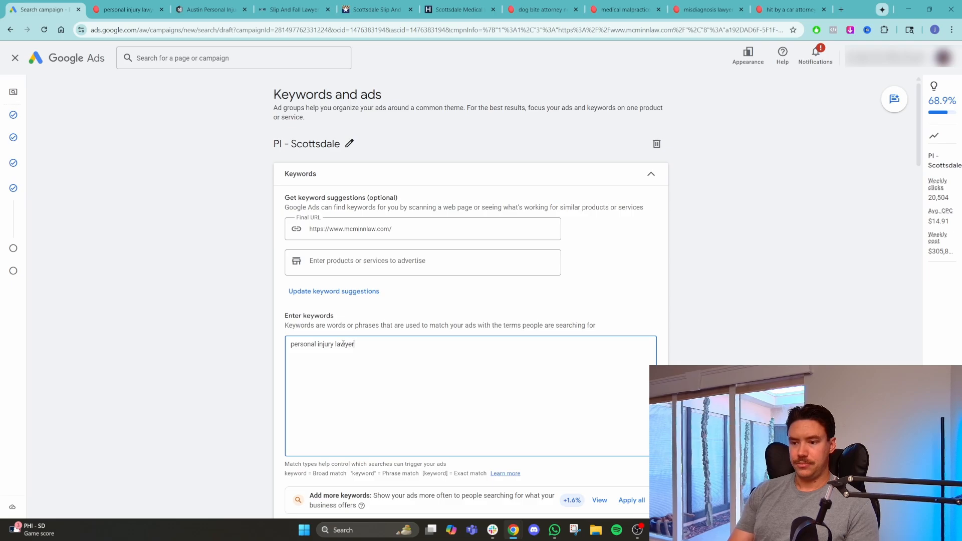
# - Make the "personal injury lawyer" keyword exact match by enclosing it in square brackets
pyautogui.write(']')
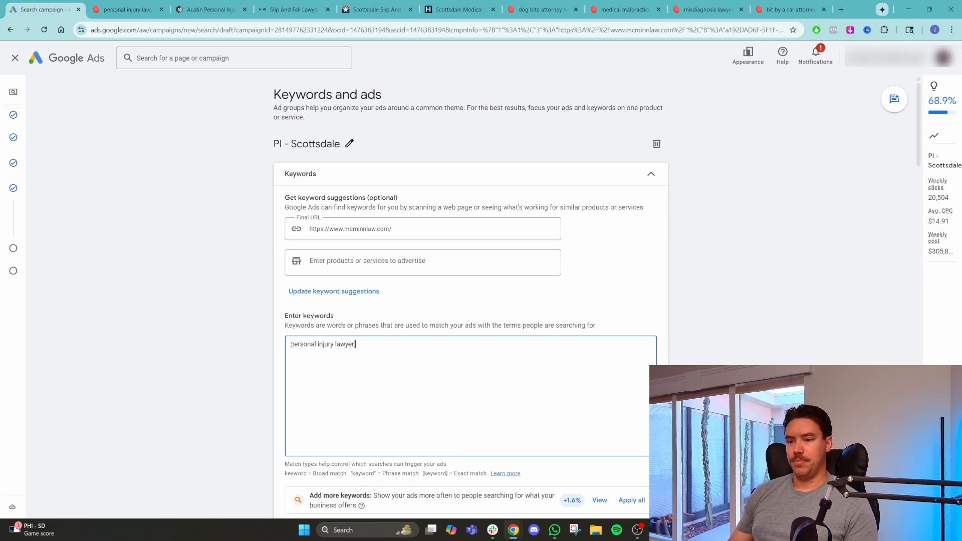
pyautogui.click(291, 344)
pyautogui.write('[')
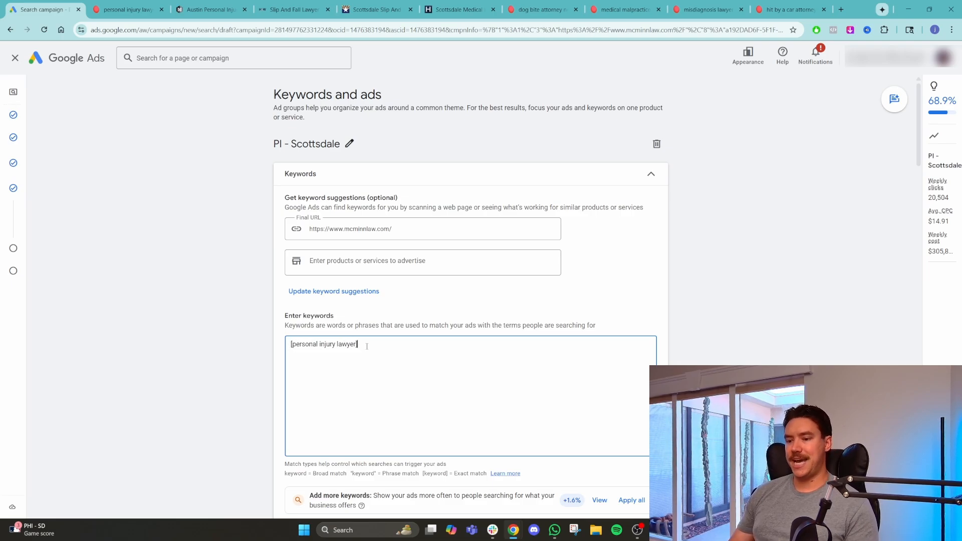
# - Search KWFinder for "injury lawyer" in Phoenix and look through the related keywords
pyautogui.hotkey('ctrl', 'Tab')
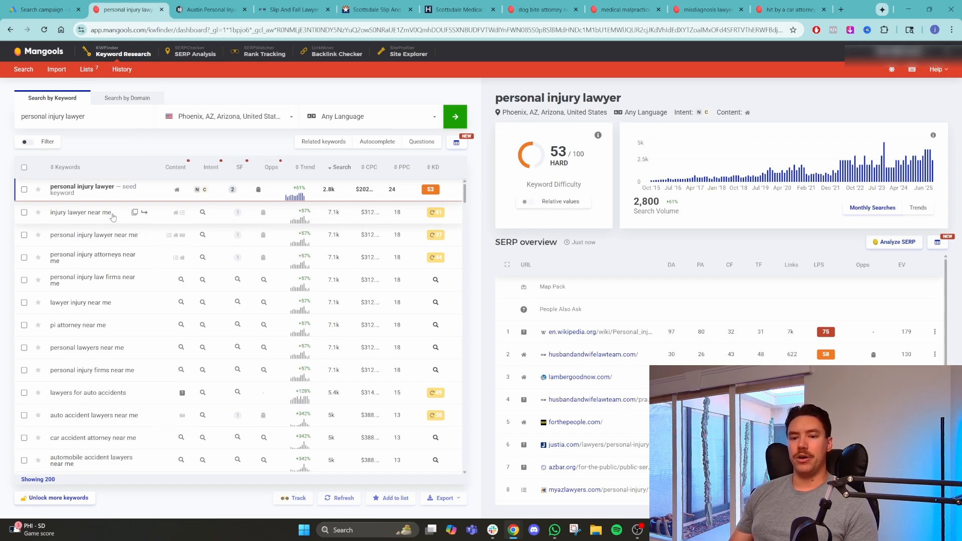
pyautogui.moveTo(108, 117); pyautogui.dragTo(1, 121)
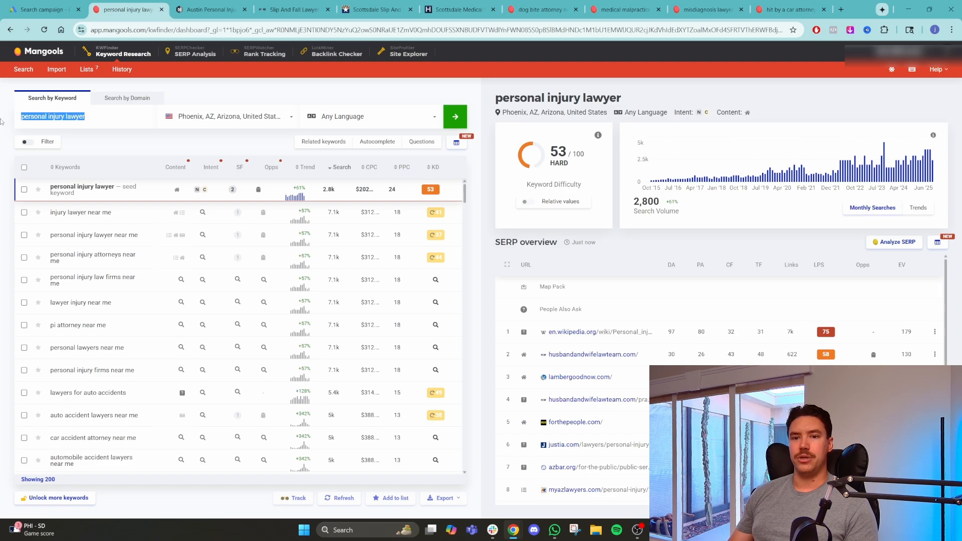
pyautogui.click(54, 115)
pyautogui.press('BackSpace')
pyautogui.press('BackSpace')
pyautogui.press('BackSpace')
pyautogui.press('BackSpace')
pyautogui.press('BackSpace')
pyautogui.press('BackSpace')
pyautogui.press('BackSpace')
pyautogui.press('BackSpace')
pyautogui.press('BackSpace')
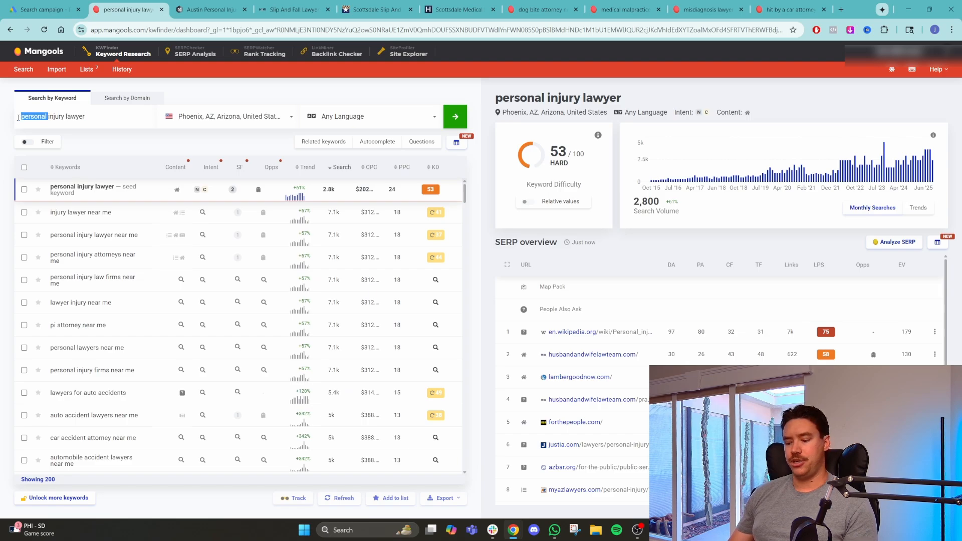
pyautogui.press('Return')
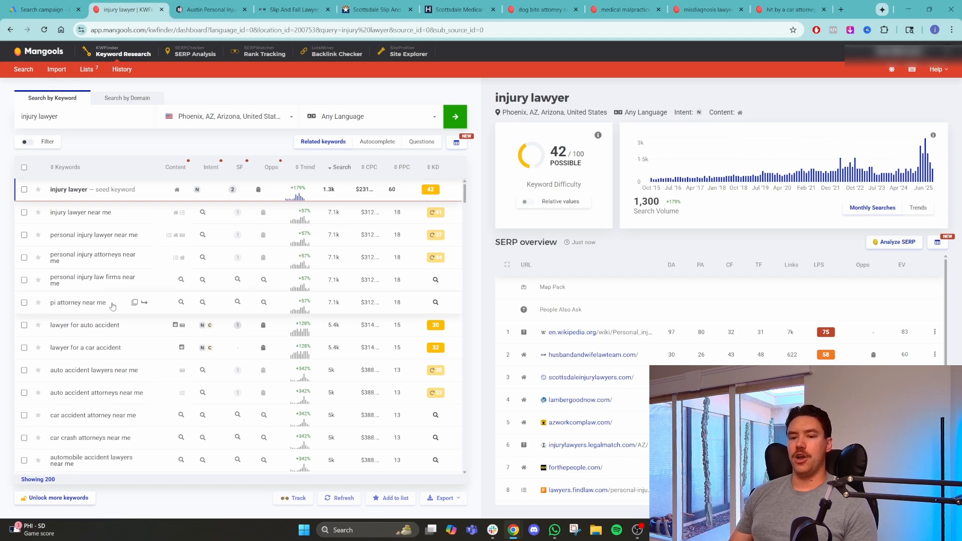
pyautogui.scroll(-8, 130, 351)
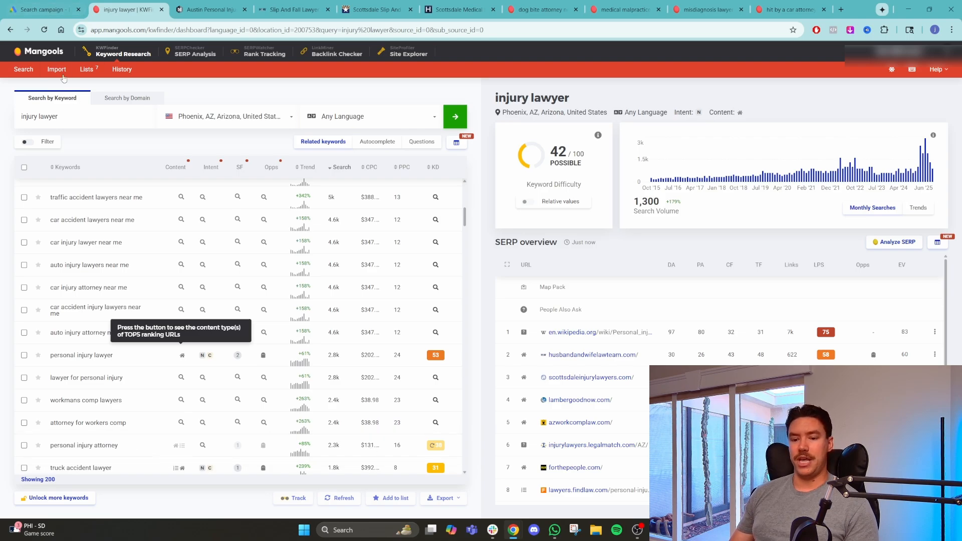
# - Return to Google Ads and add [personal injury attorney] as an exact match keyword on the second line
pyautogui.click(52, 5)
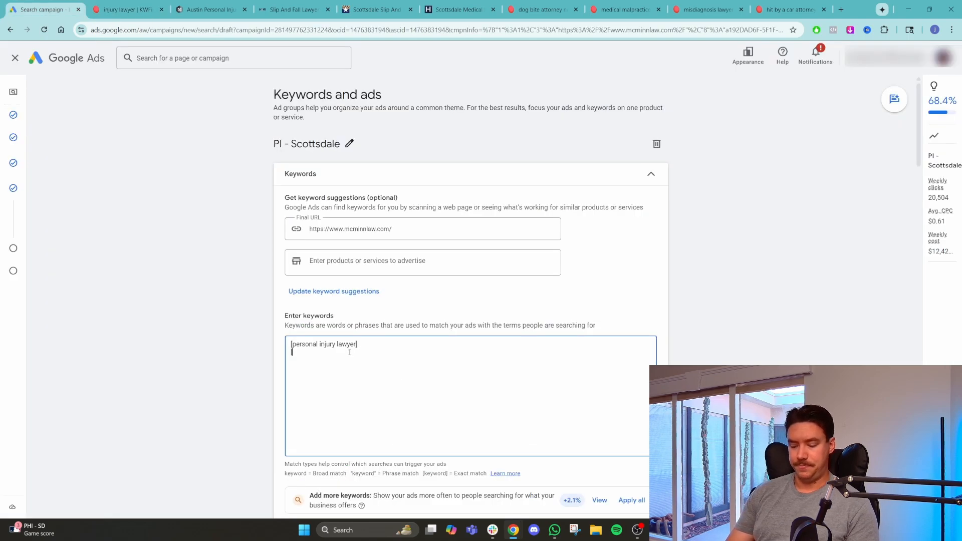
pyautogui.write('[personal injur')
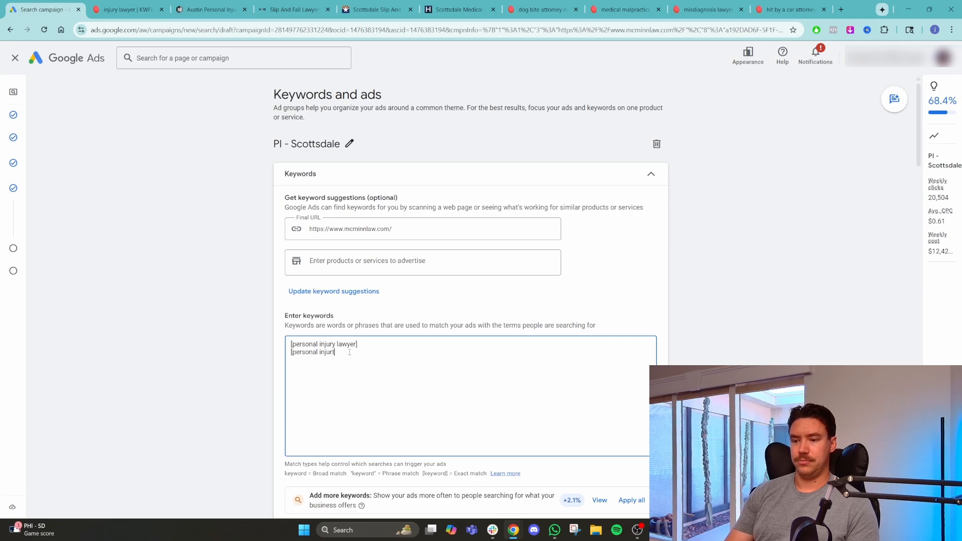
pyautogui.write('y attorney')
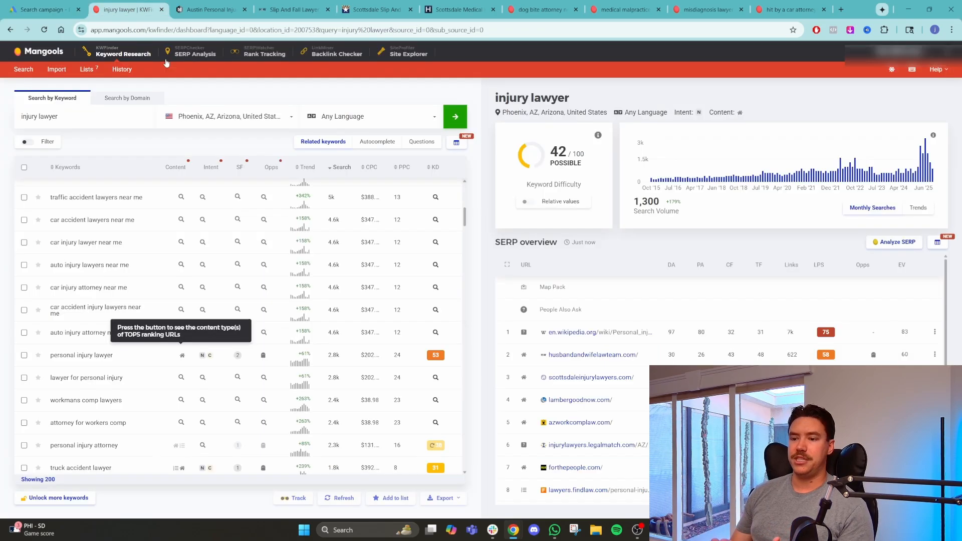
# - Compare search volumes and CPCs of the related "injury lawyer" keywords in KWFinder, including workers comp and work injury terms
pyautogui.click(126, 9)
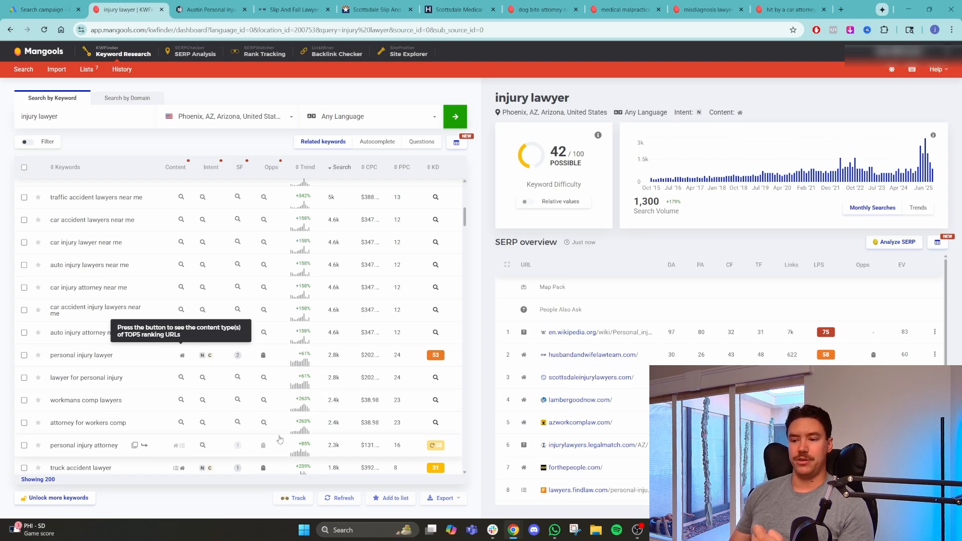
pyautogui.scroll(-1, 300, 420)
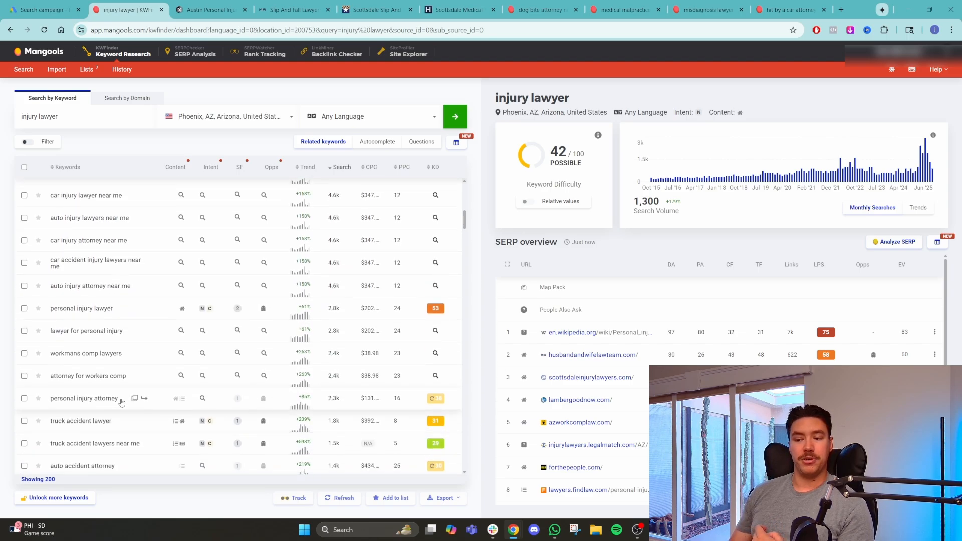
pyautogui.scroll(-2, 378, 408)
pyautogui.scroll(-2, 379, 411)
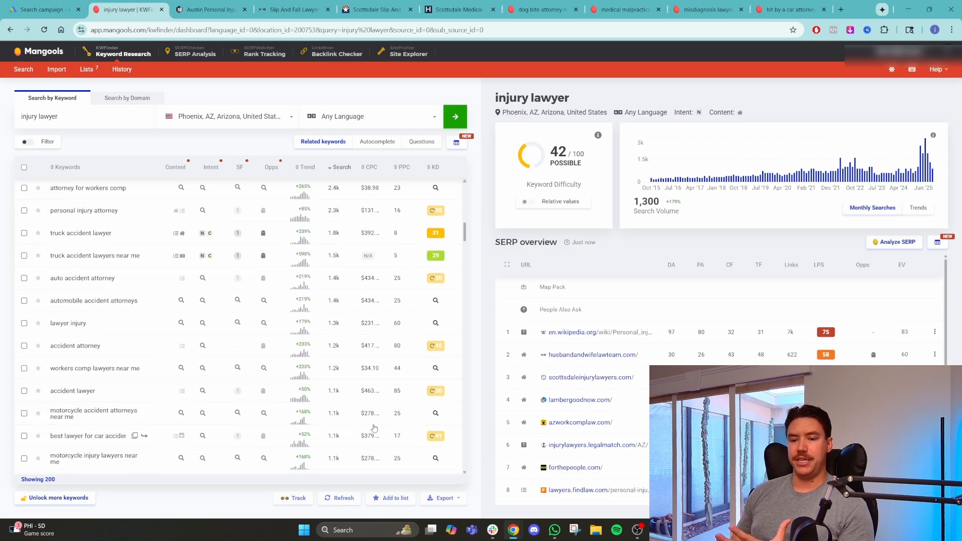
pyautogui.scroll(-3, 182, 421)
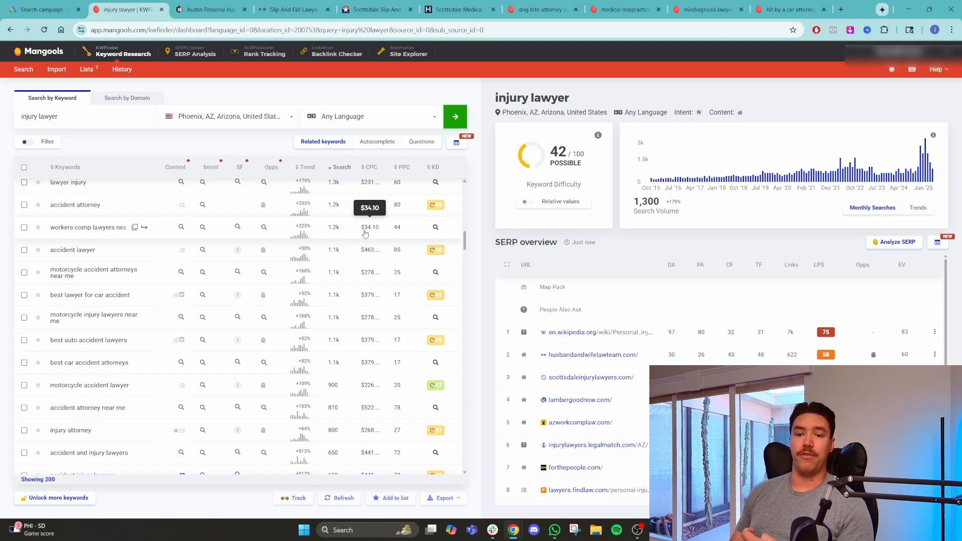
pyautogui.scroll(-3, 368, 300)
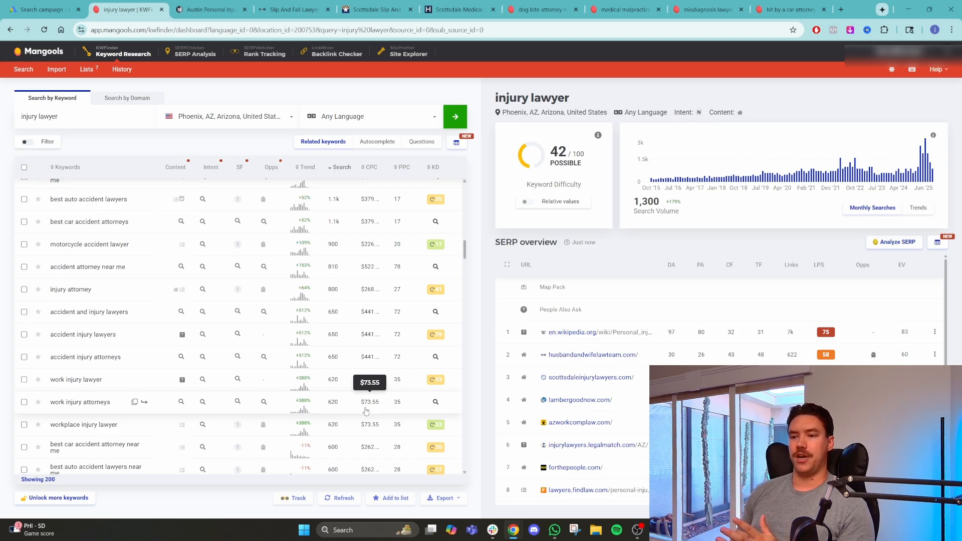
pyautogui.scroll(10, 366, 411)
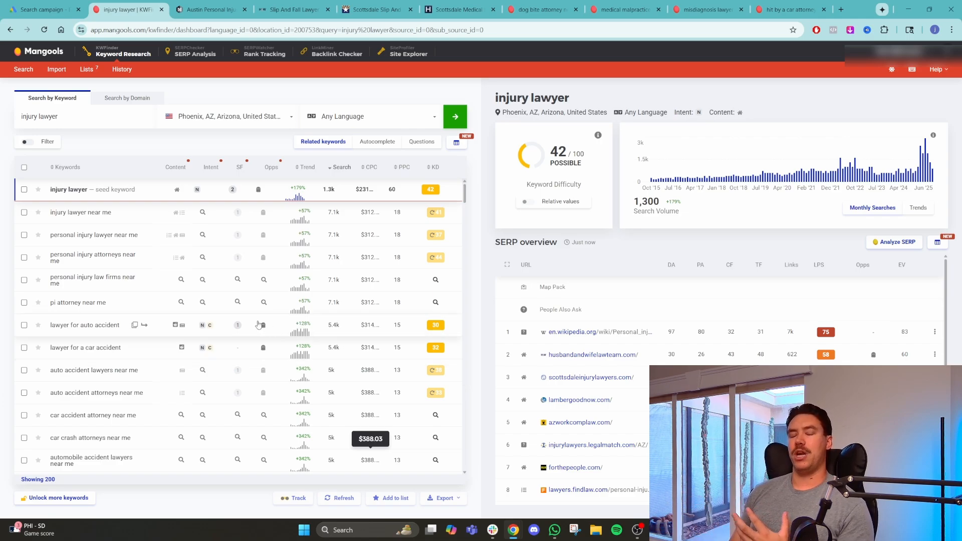
# - Switch to the McMinn law firm's website and examine its homepage headline and free consultation form
pyautogui.click(45, 9)
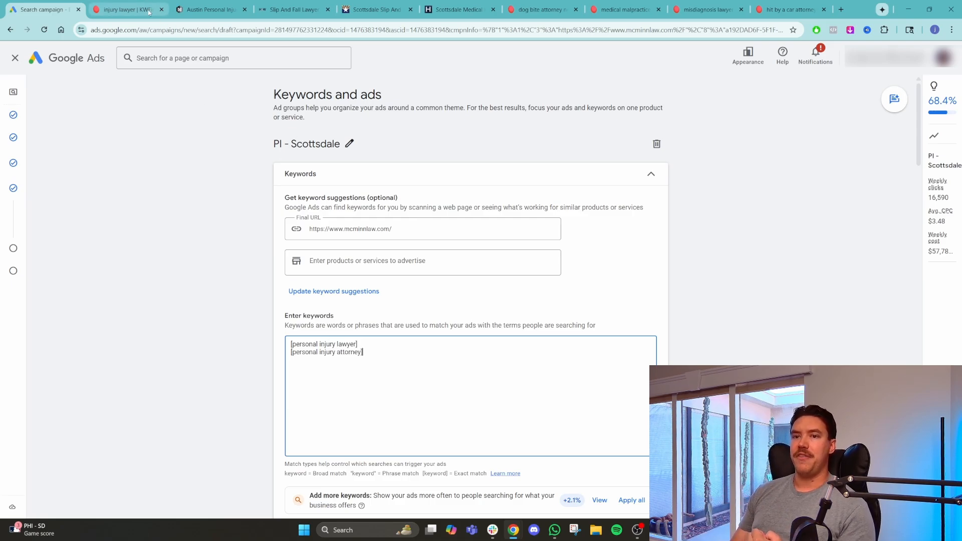
pyautogui.click(127, 9)
pyautogui.click(220, 9)
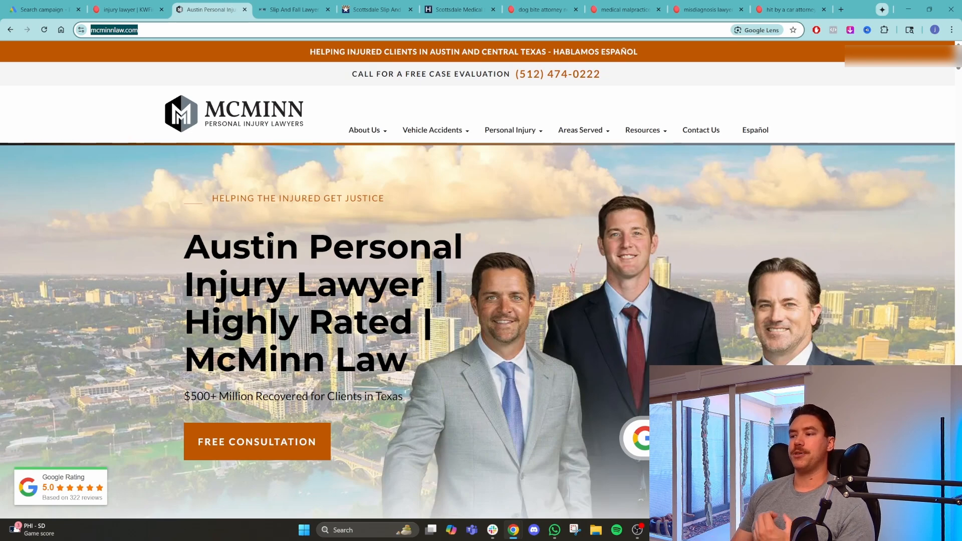
pyautogui.scroll(-5, 389, 364)
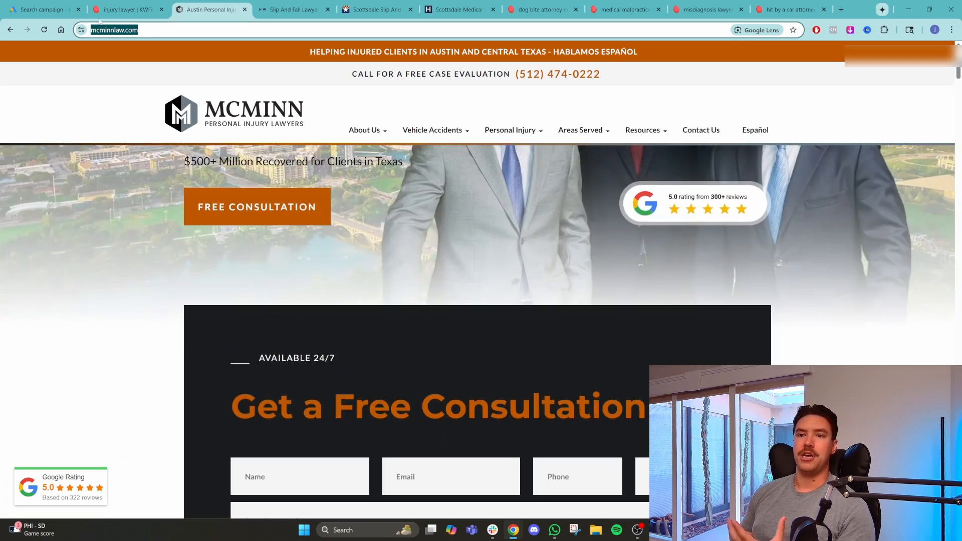
# - Check the "injury lawyer" keyword results in KWFinder against the campaign's keyword list in Google Ads
pyautogui.click(45, 9)
pyautogui.click(119, 9)
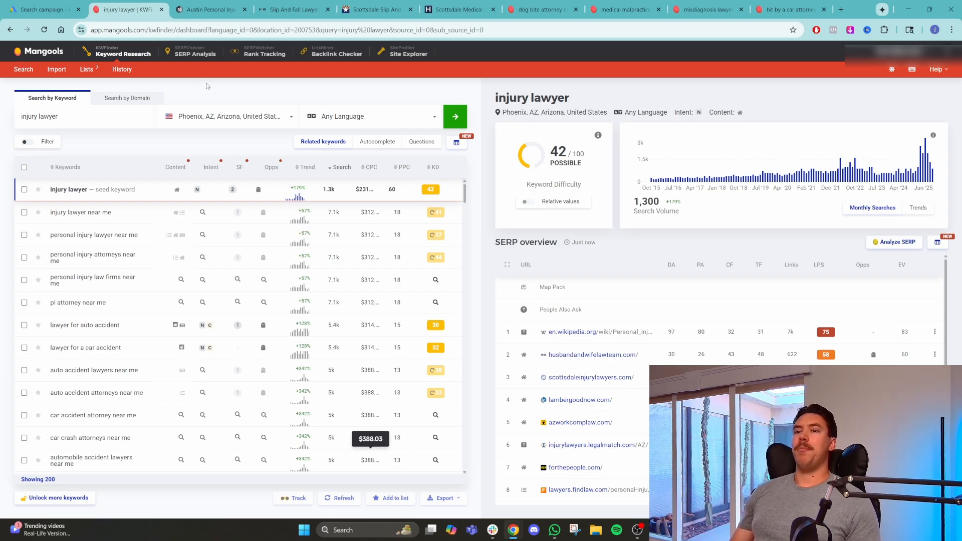
pyautogui.click(40, 8)
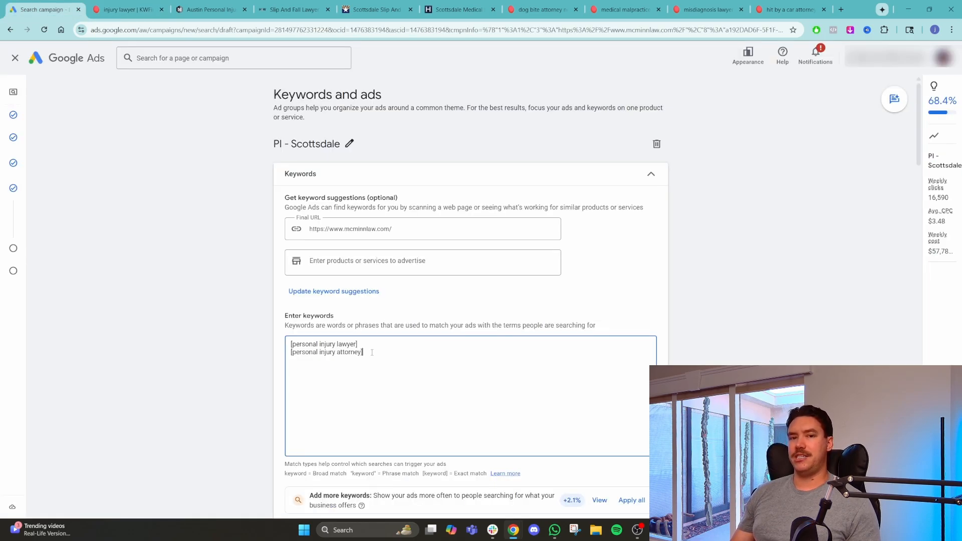
# - Switch to the Husband & Wife Law Team's slip and fall page and examine its "Phoenix Slip And Fall Lawyer" headline
pyautogui.click(283, 8)
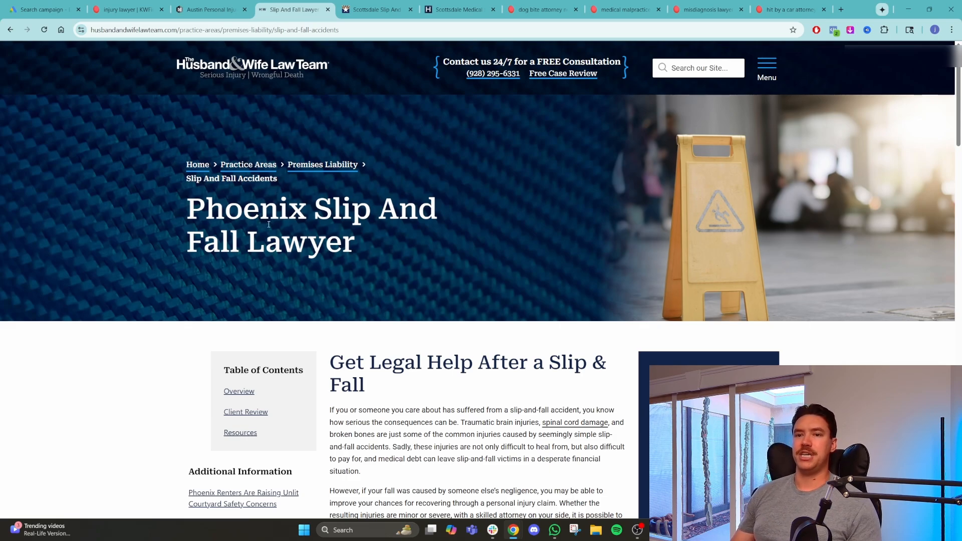
pyautogui.moveTo(184, 216); pyautogui.dragTo(392, 241)
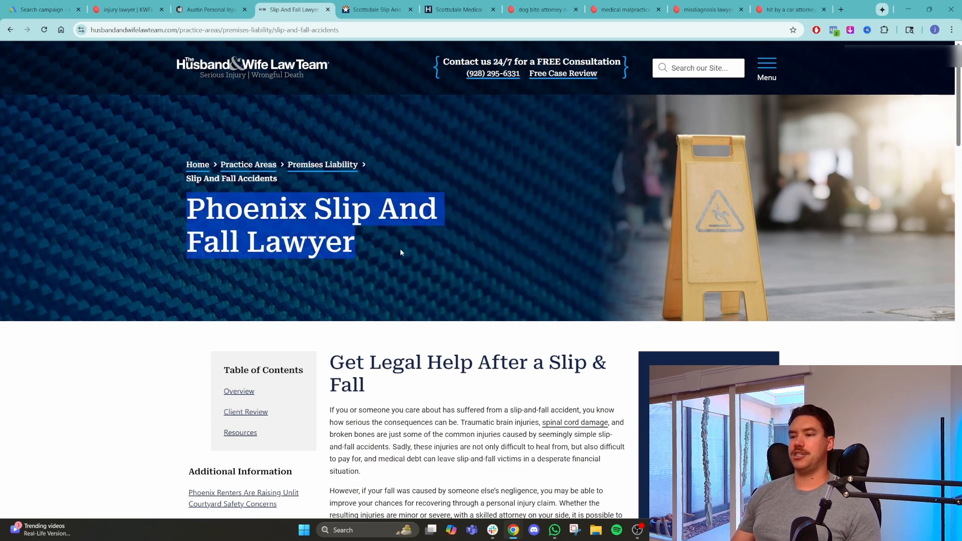
pyautogui.click(408, 233)
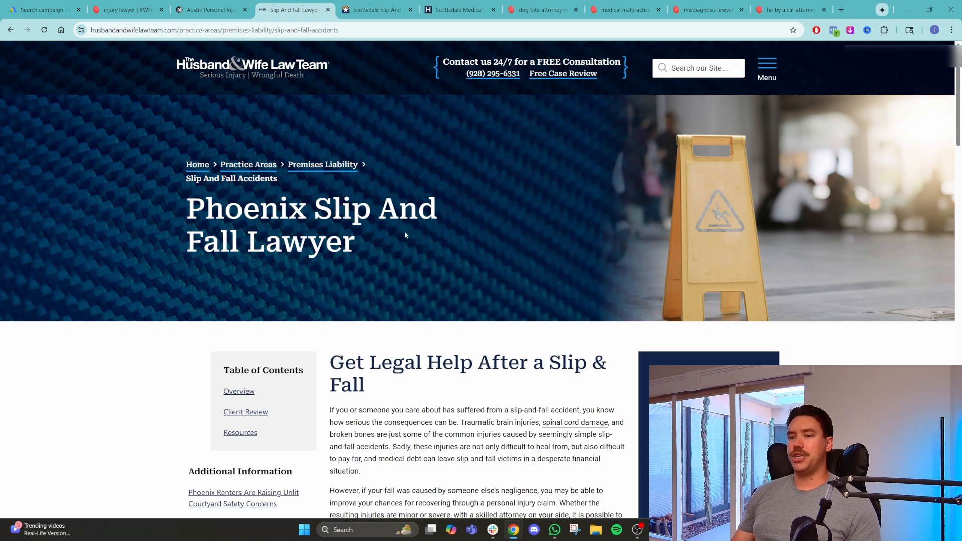
pyautogui.moveTo(315, 208); pyautogui.dragTo(385, 272)
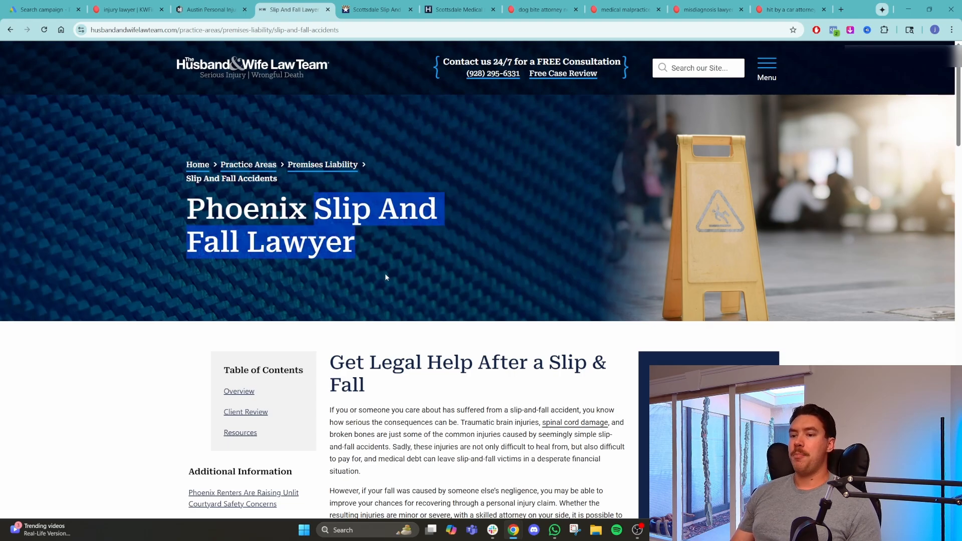
pyautogui.click(399, 247)
pyautogui.scroll(-5, 440, 363)
pyautogui.scroll(6, 440, 363)
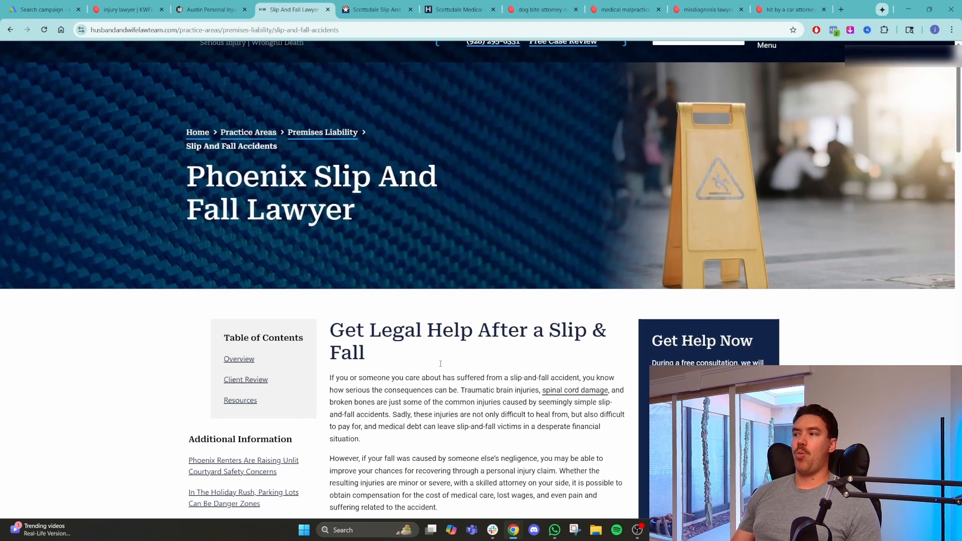
# - Revisit the KWFinder results, and read the slip and fall page's sections on injury dangers and legal responsibility
pyautogui.click(125, 9)
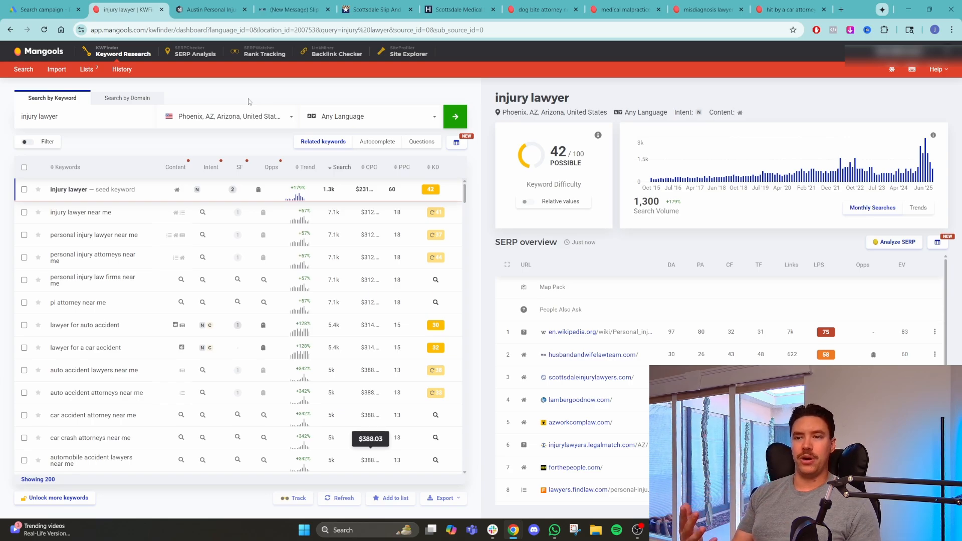
pyautogui.click(289, 9)
pyautogui.click(644, 175)
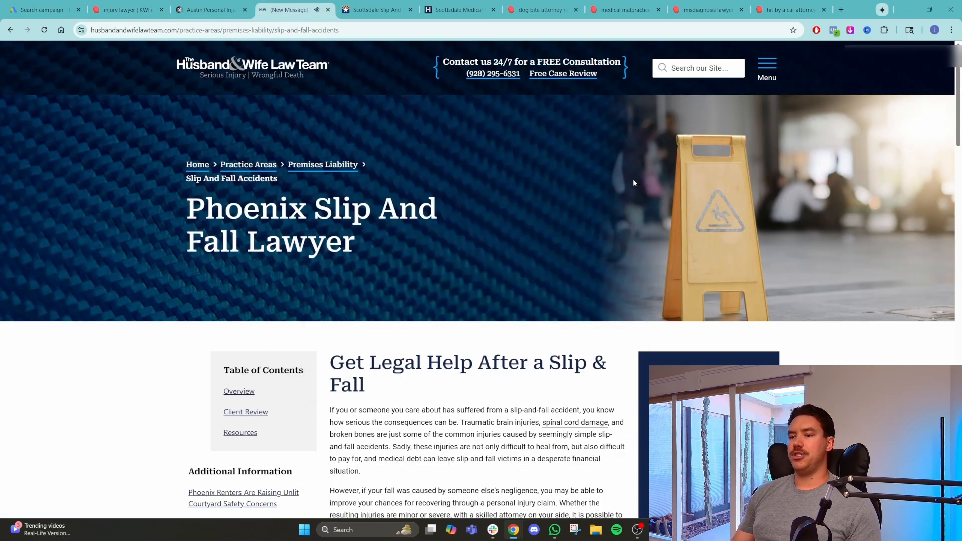
pyautogui.scroll(-18, 446, 292)
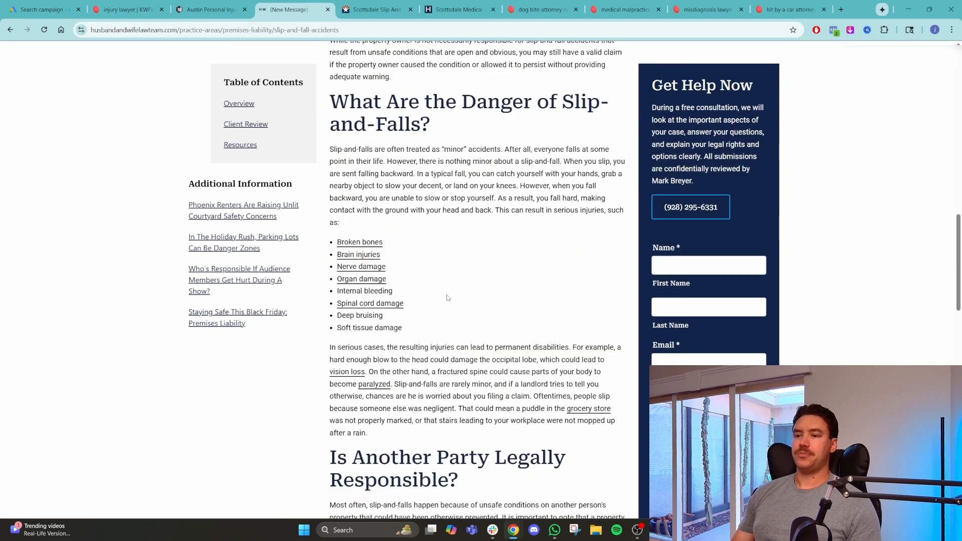
pyautogui.moveTo(465, 223); pyautogui.dragTo(329, 193)
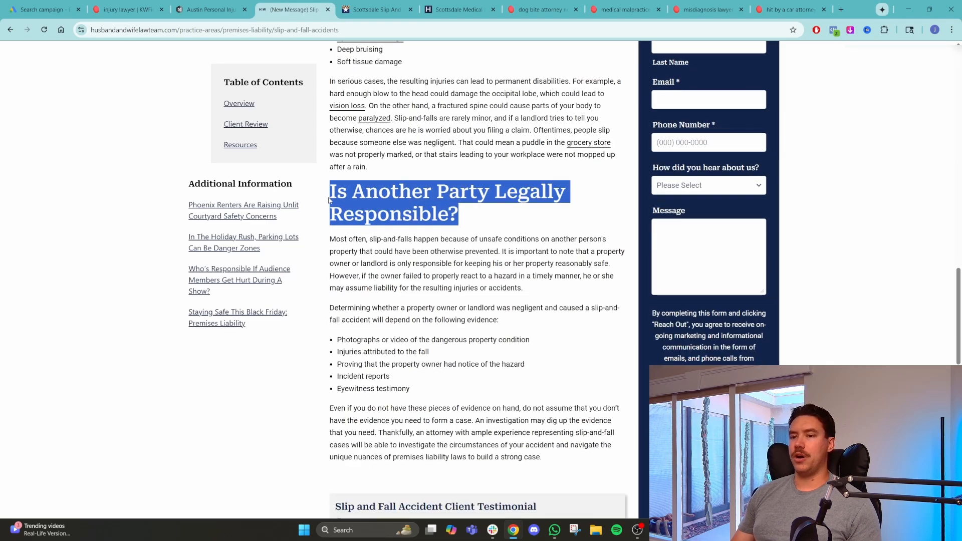
pyautogui.click(412, 224)
pyautogui.scroll(-8, 412, 223)
pyautogui.scroll(15, 442, 358)
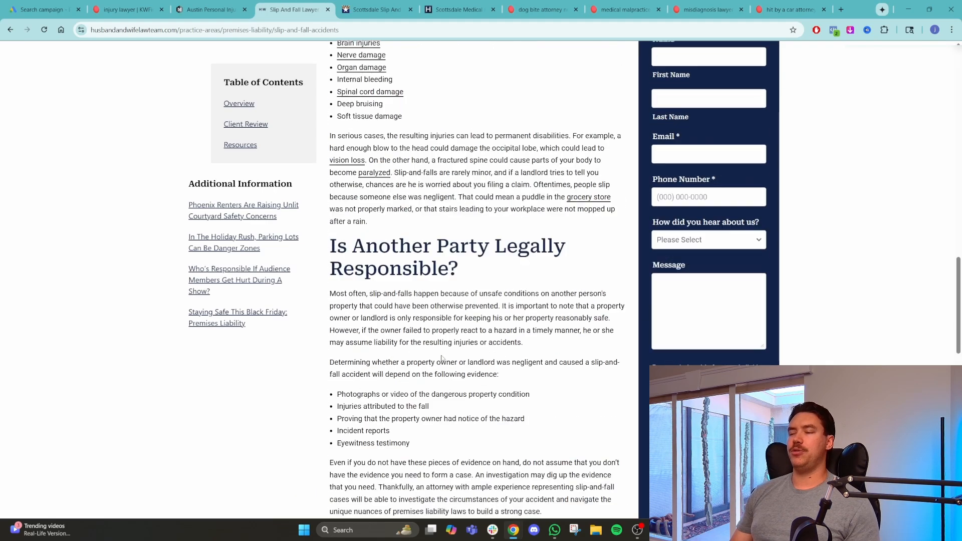
pyautogui.scroll(7, 442, 357)
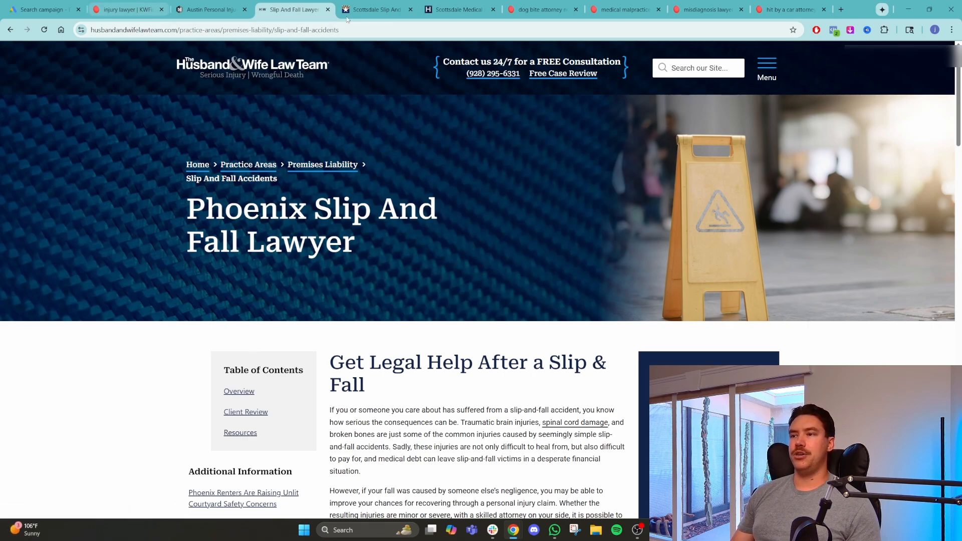
# - Switch to the Hastings Law Firm's Scottsdale medical malpractice page and examine its headline, content sections and calls to action
pyautogui.click(447, 9)
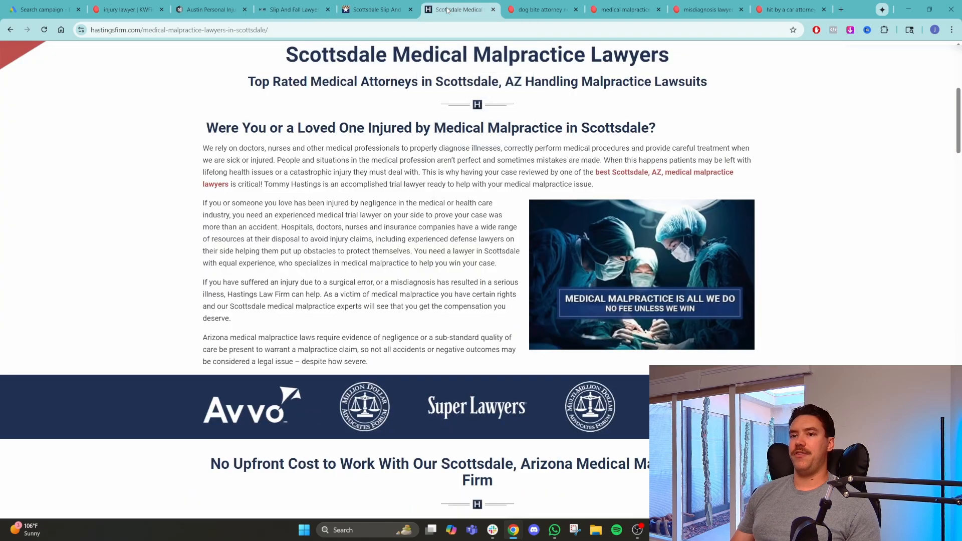
pyautogui.scroll(5, 410, 164)
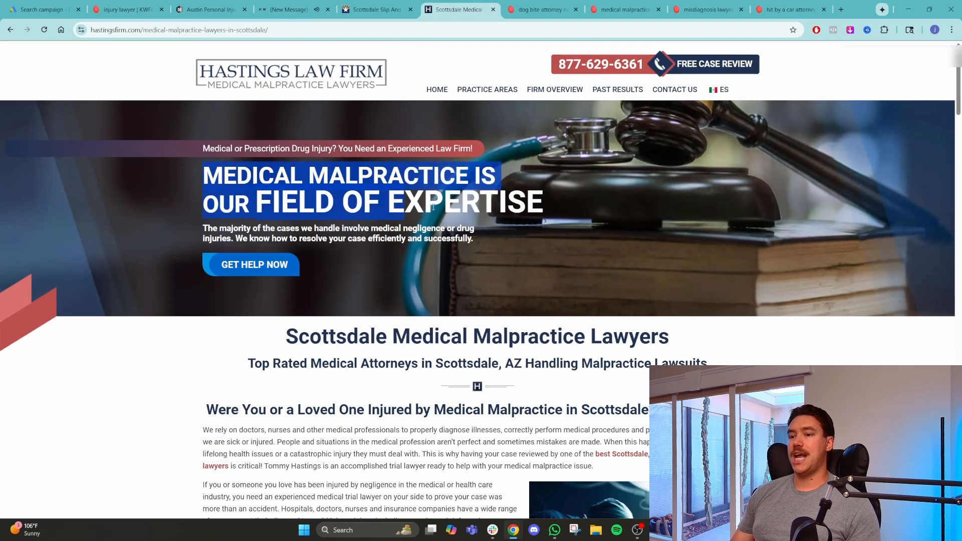
pyautogui.scroll(-7, 609, 284)
pyautogui.scroll(-15, 610, 287)
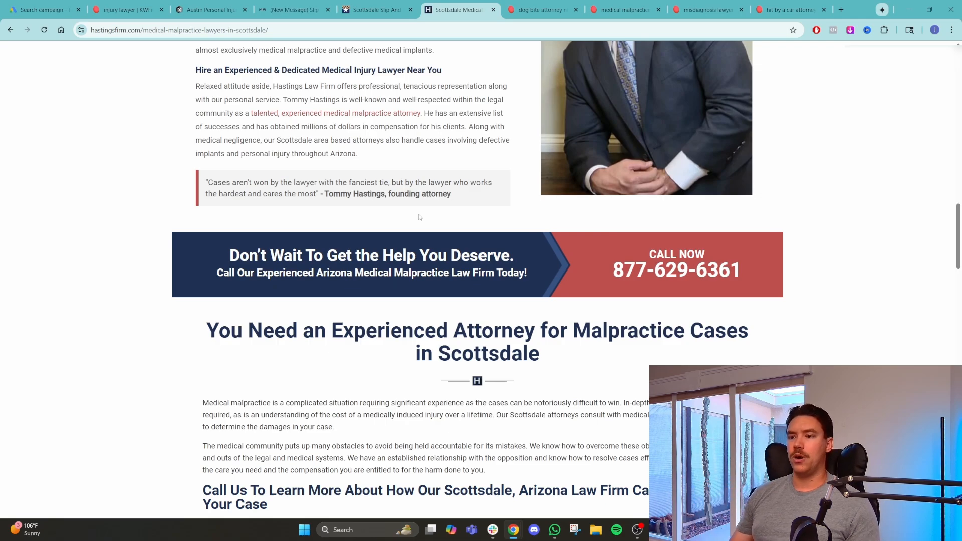
pyautogui.scroll(20, 647, 253)
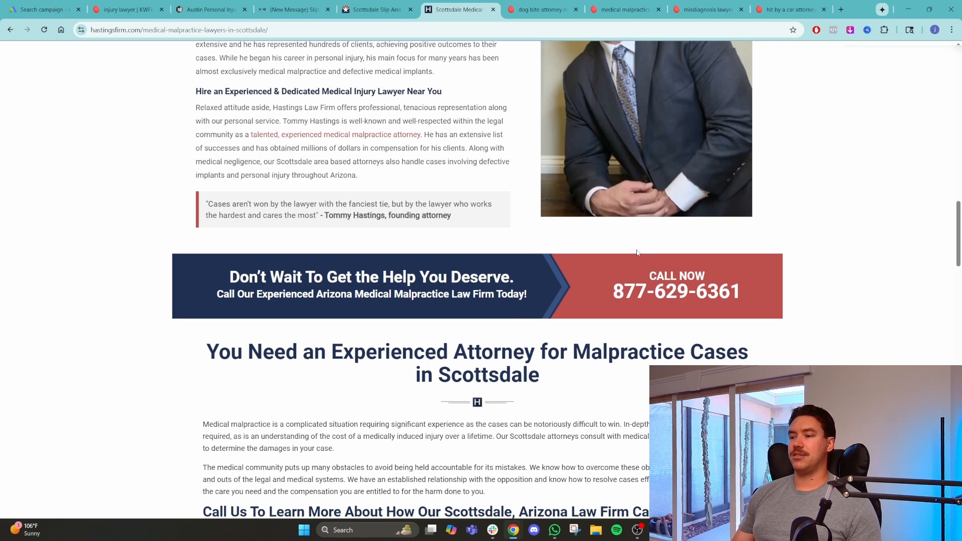
pyautogui.scroll(2, 636, 252)
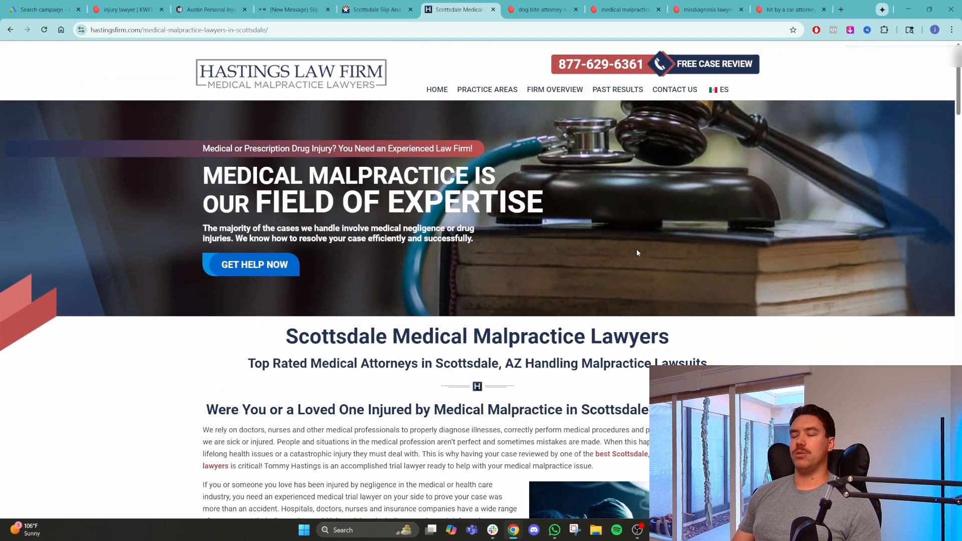
pyautogui.scroll(-15, 635, 255)
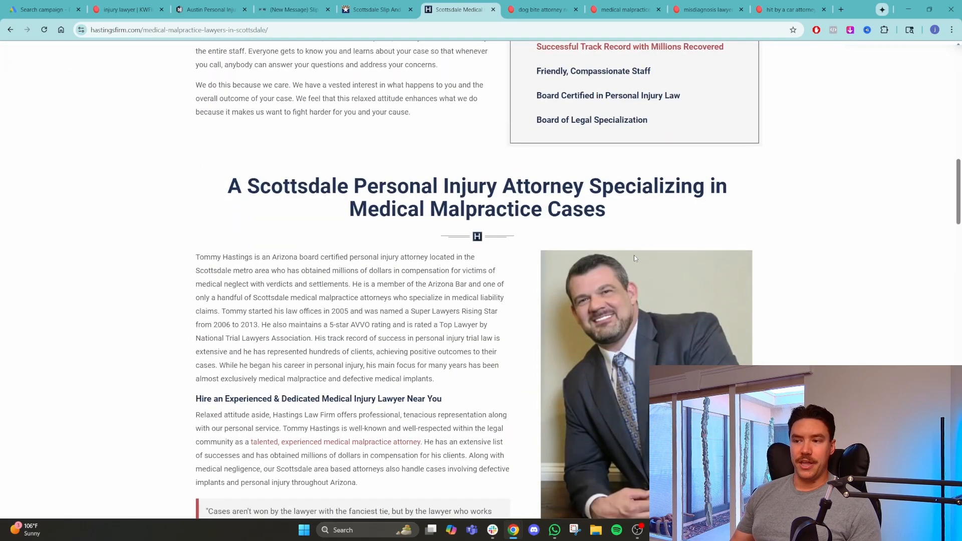
pyautogui.scroll(-7, 606, 271)
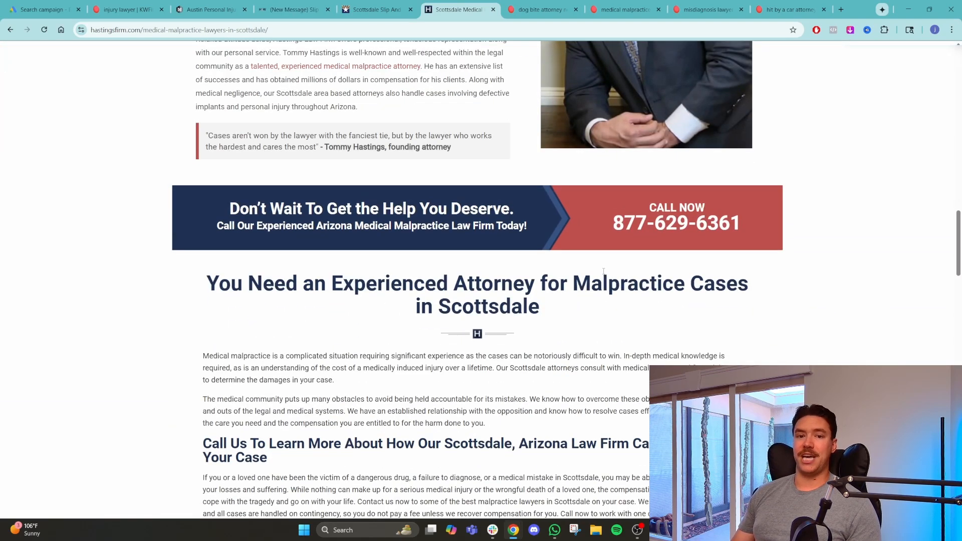
pyautogui.scroll(-15, 604, 273)
pyautogui.scroll(20, 536, 275)
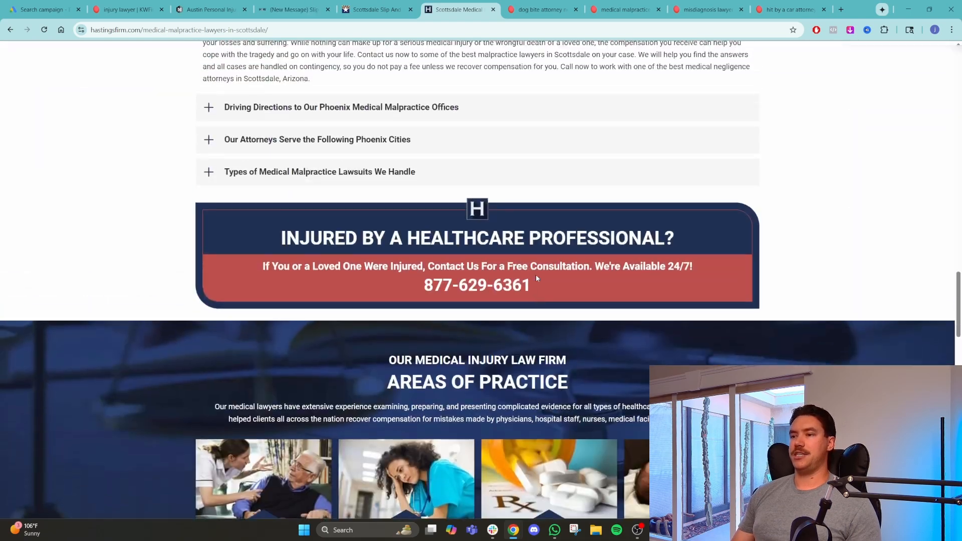
pyautogui.scroll(4, 626, 269)
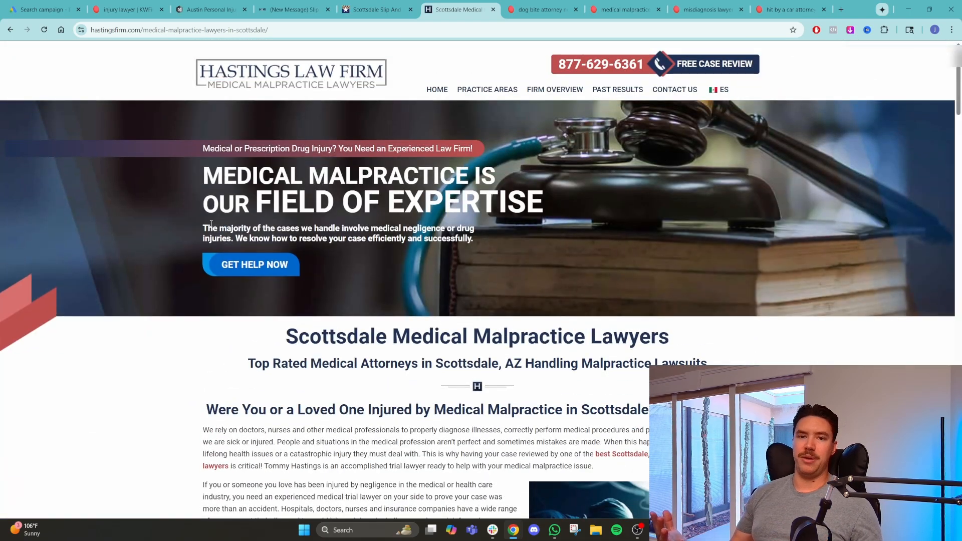
# - Return to the Google Ads keyword list and recheck the related "injury lawyer" keywords in KWFinder
pyautogui.hotkey('ctrl', '1')
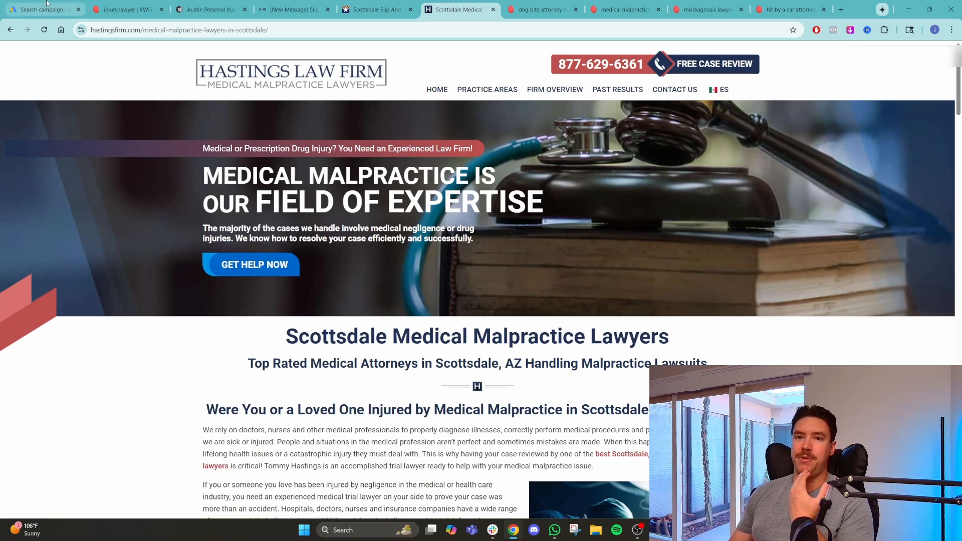
pyautogui.scroll(-2, 361, 352)
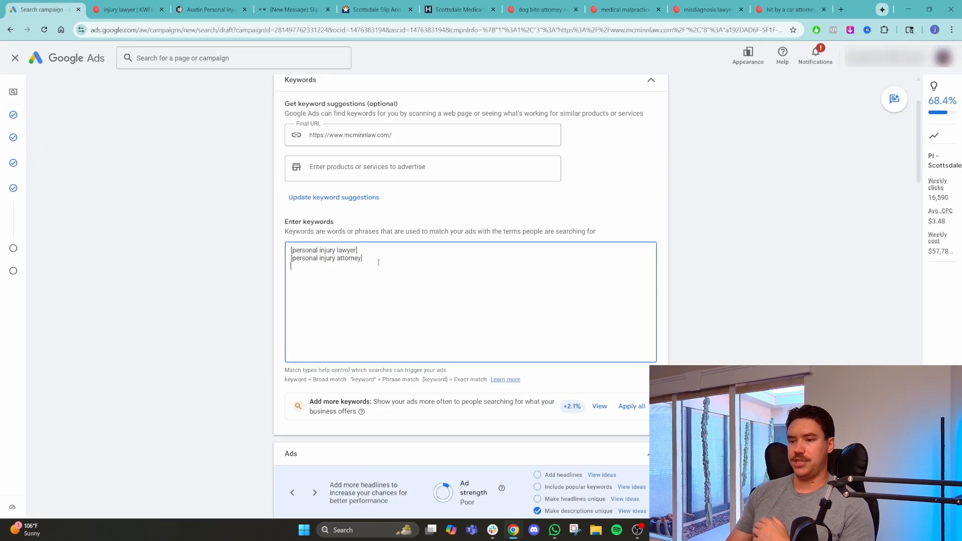
pyautogui.click(127, 9)
pyautogui.scroll(-5, 227, 344)
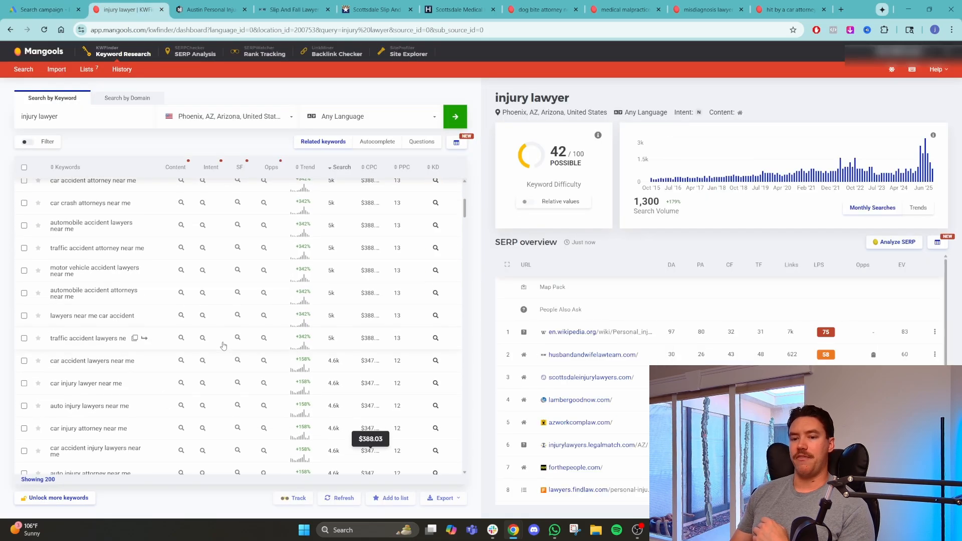
pyautogui.scroll(5, 280, 373)
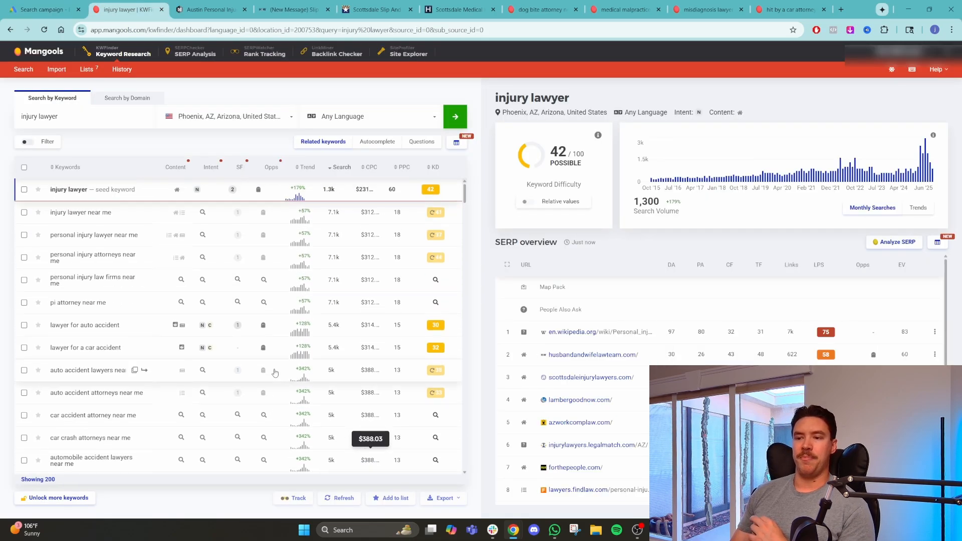
pyautogui.click(37, 7)
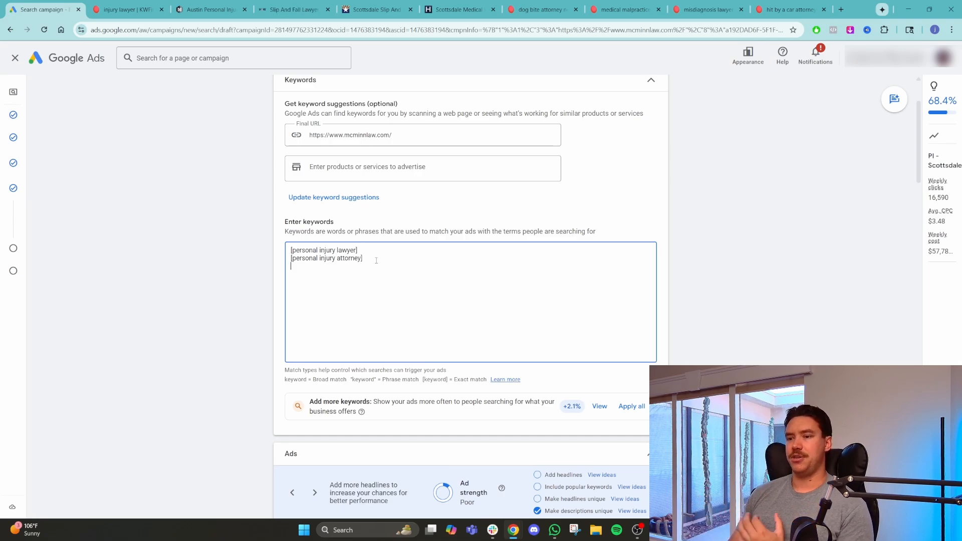
# - Review the ad's final URL alongside the exact match keywords and the McMinn homepage it points to
pyautogui.scroll(-6, 369, 257)
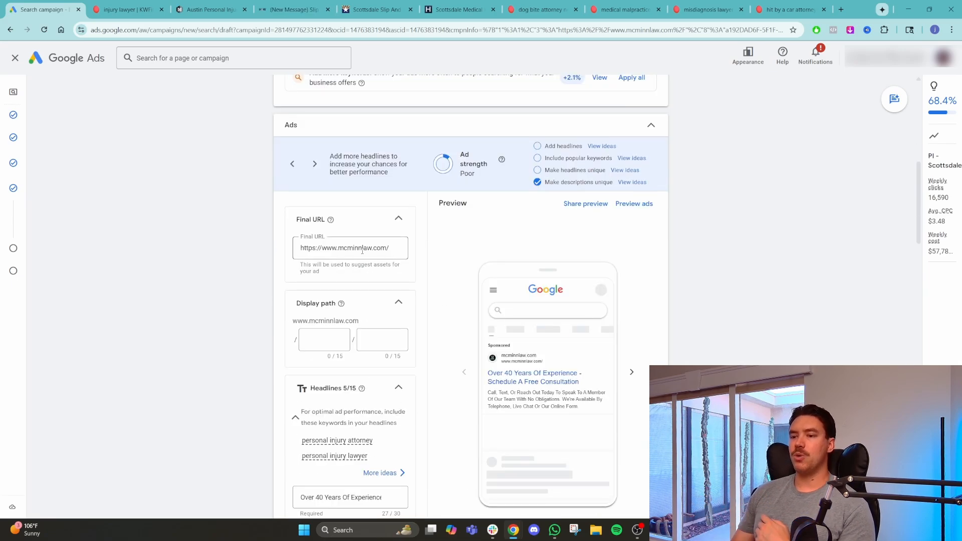
pyautogui.scroll(7, 361, 249)
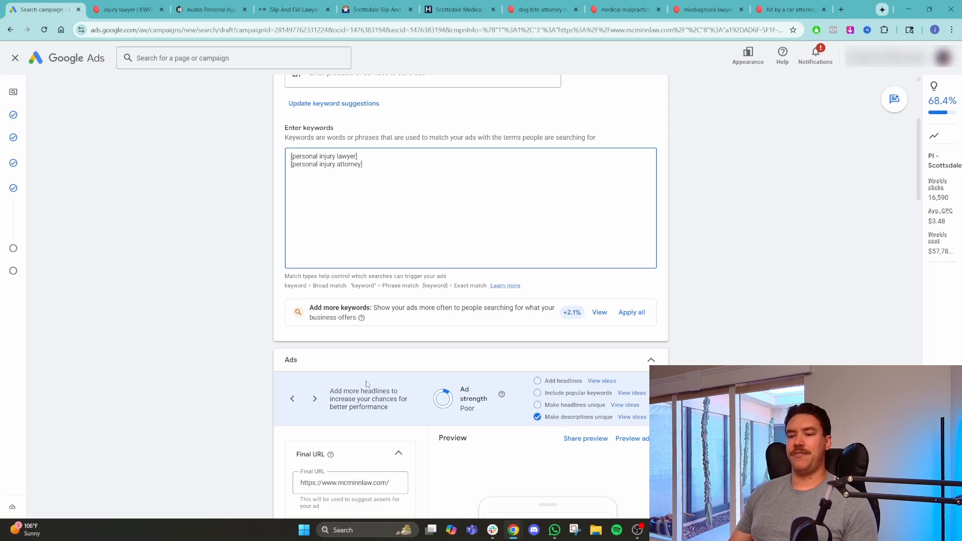
pyautogui.scroll(-7, 204, 106)
pyautogui.click(210, 9)
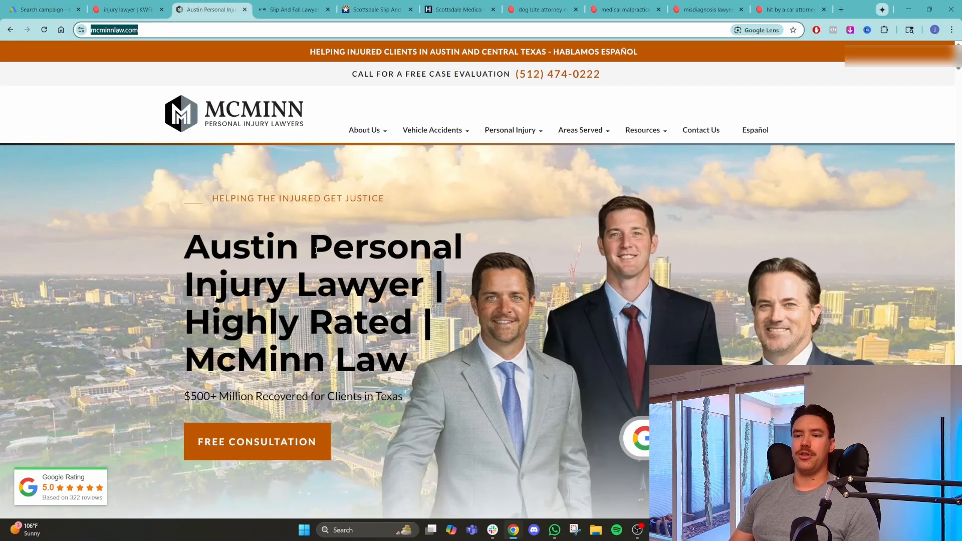
pyautogui.click(30, 4)
pyautogui.scroll(-1, 367, 357)
# - Fill in the ad's display path with bestpifirm as the first part and inaustin as the second
pyautogui.click(325, 295)
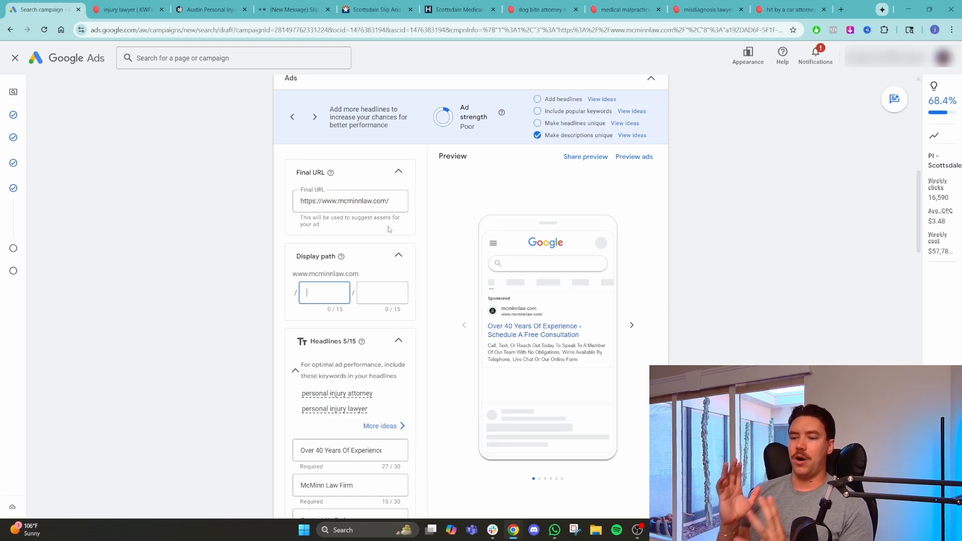
pyautogui.scroll(-5, 389, 229)
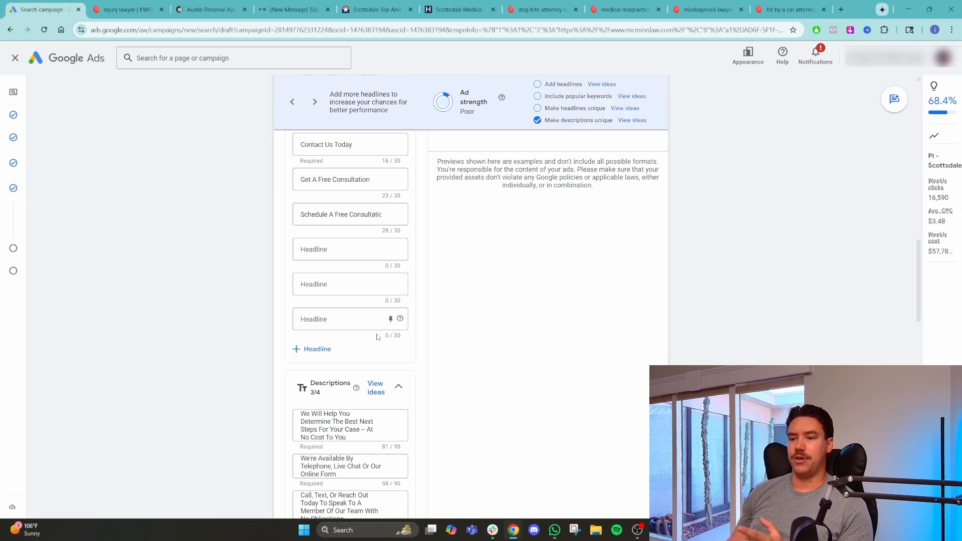
pyautogui.scroll(7, 383, 338)
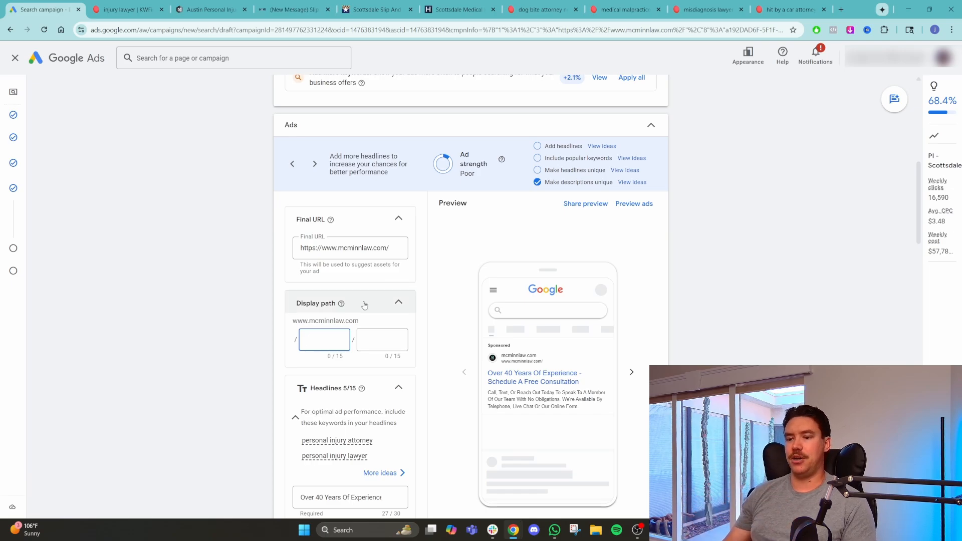
pyautogui.write('best p')
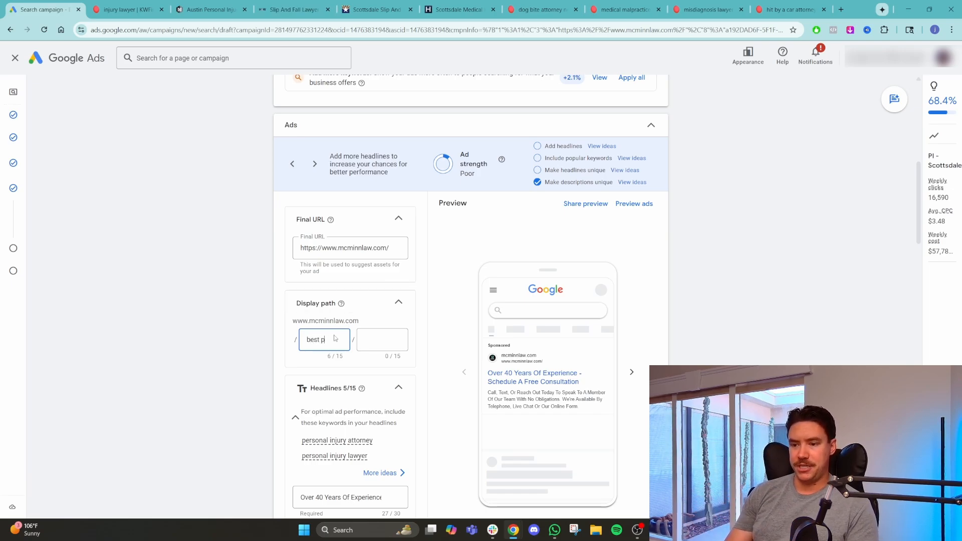
pyautogui.write('erso')
pyautogui.press('BackSpace')
pyautogui.press('BackSpace')
pyautogui.press('BackSpace')
pyautogui.press('BackSpace')
pyautogui.press('BackSpace')
pyautogui.press('BackSpace')
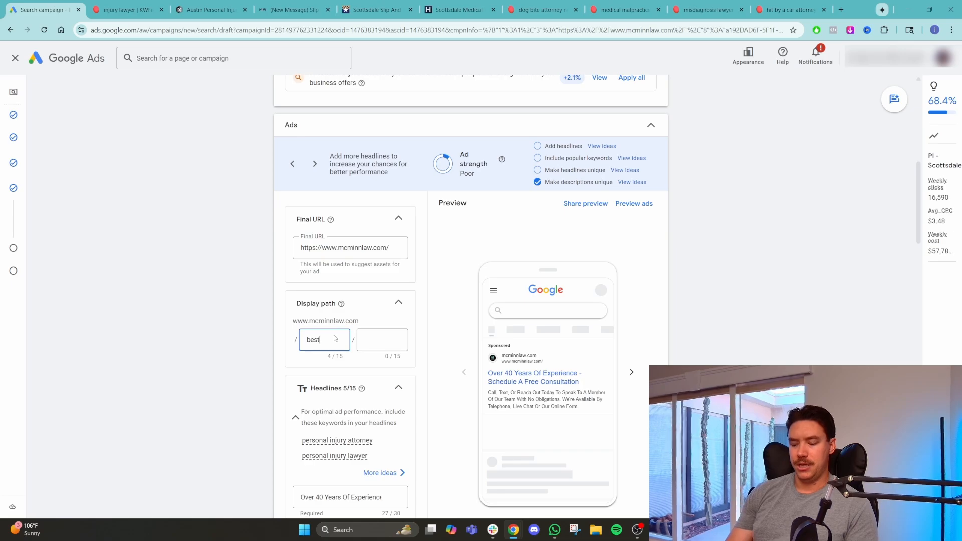
pyautogui.write('pi')
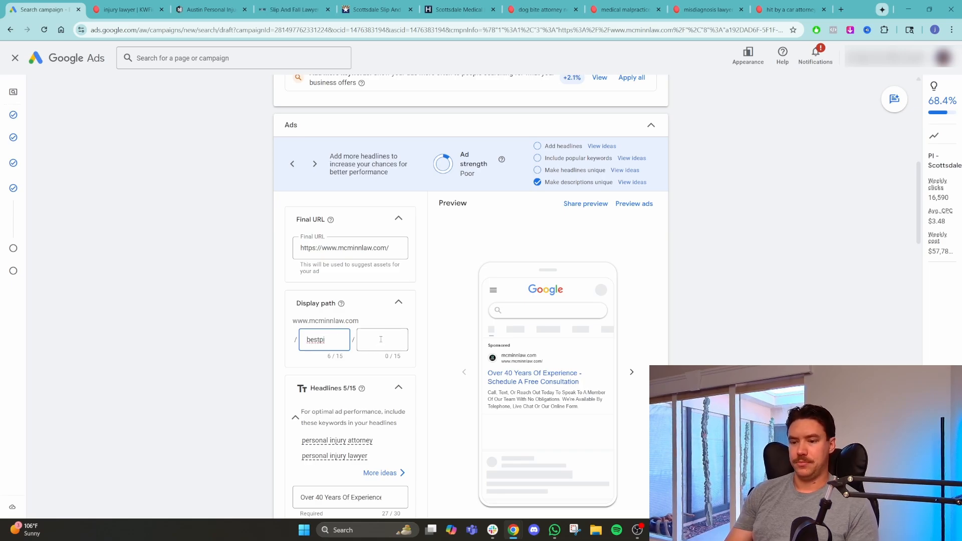
pyautogui.write('firm')
pyautogui.click(370, 340)
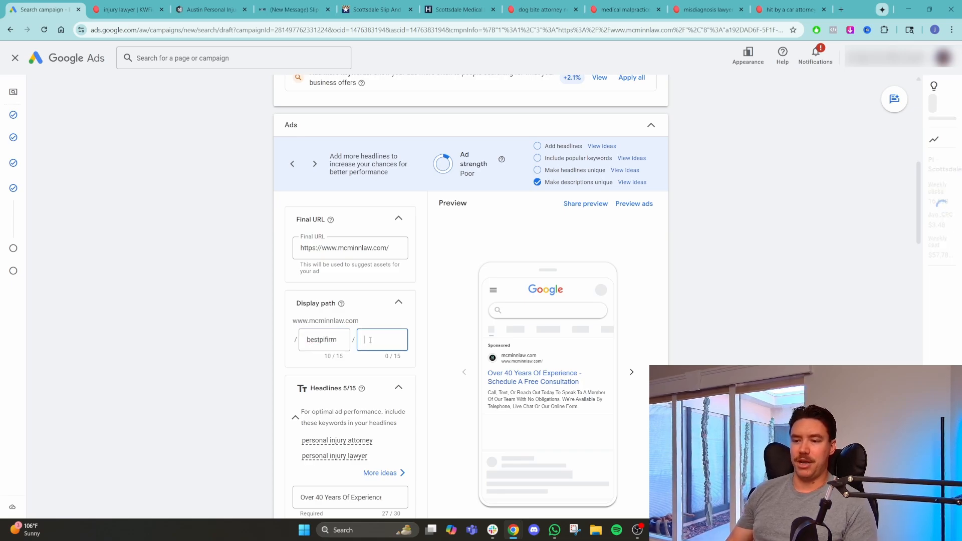
pyautogui.write('inaustin')
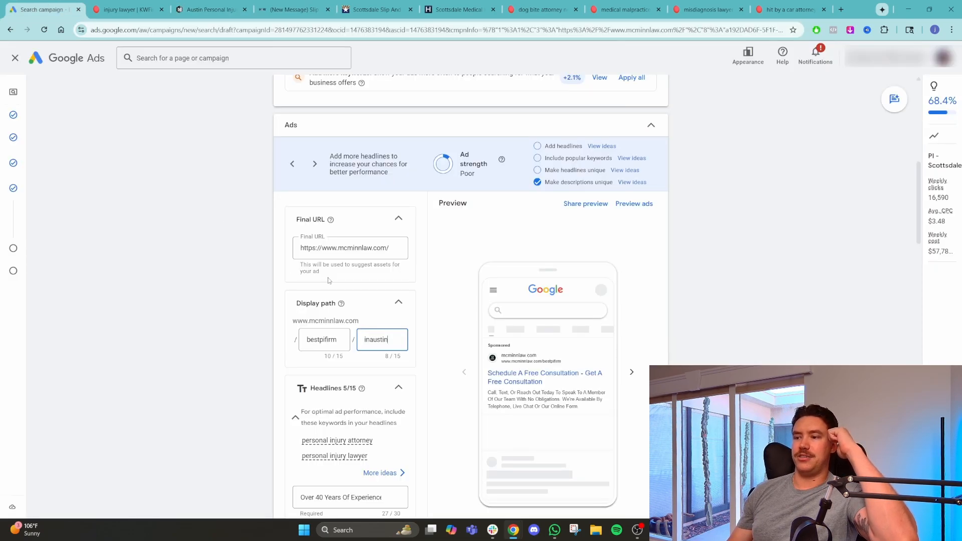
# - Review the ad's existing headlines one by one, from Over 40 Years Of Experience to Schedule A Free Consultation
pyautogui.scroll(-3, 328, 280)
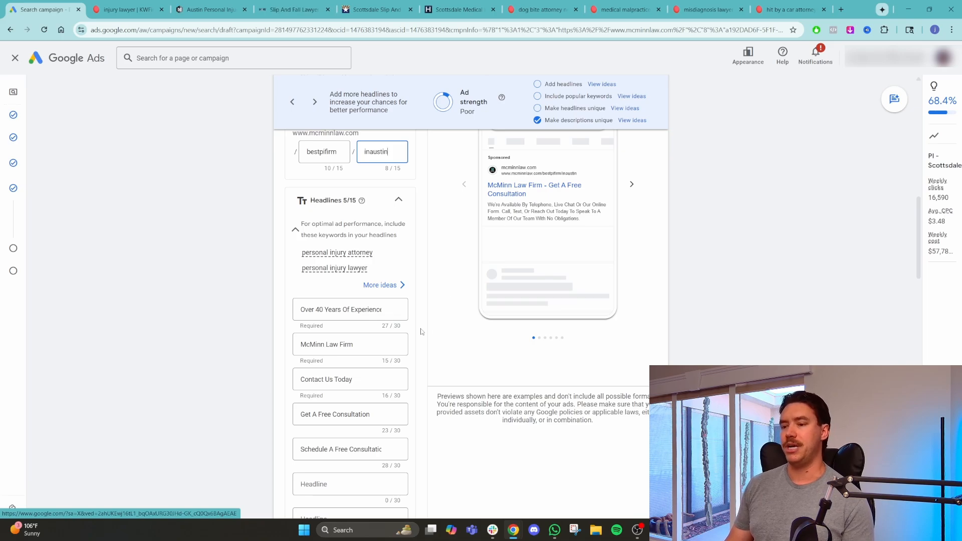
pyautogui.click(398, 318)
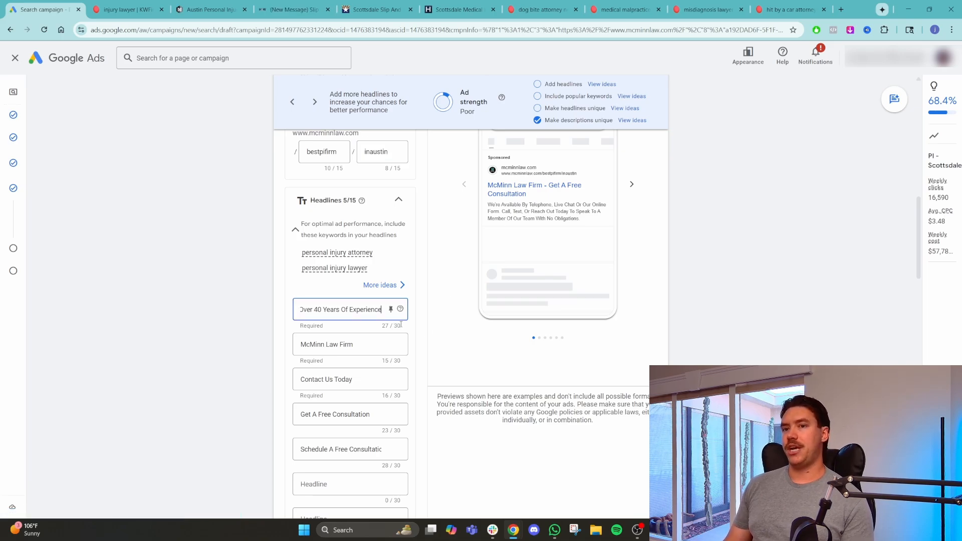
pyautogui.click(454, 295)
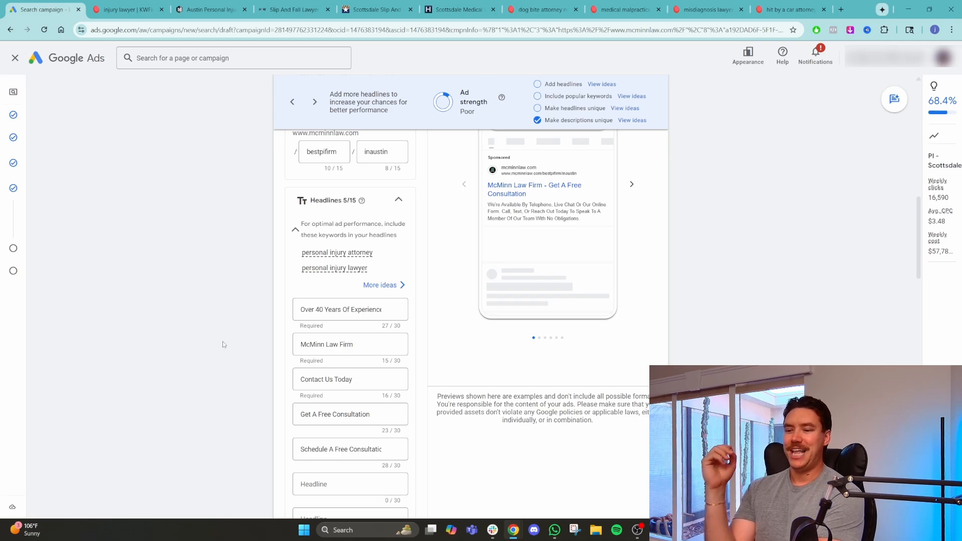
pyautogui.scroll(-2, 340, 351)
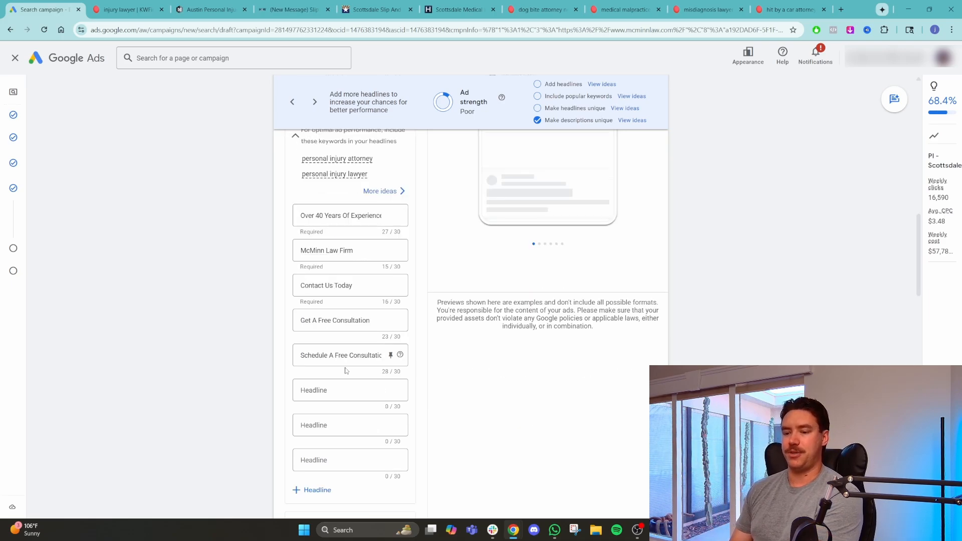
pyautogui.scroll(2, 341, 350)
pyautogui.click(123, 9)
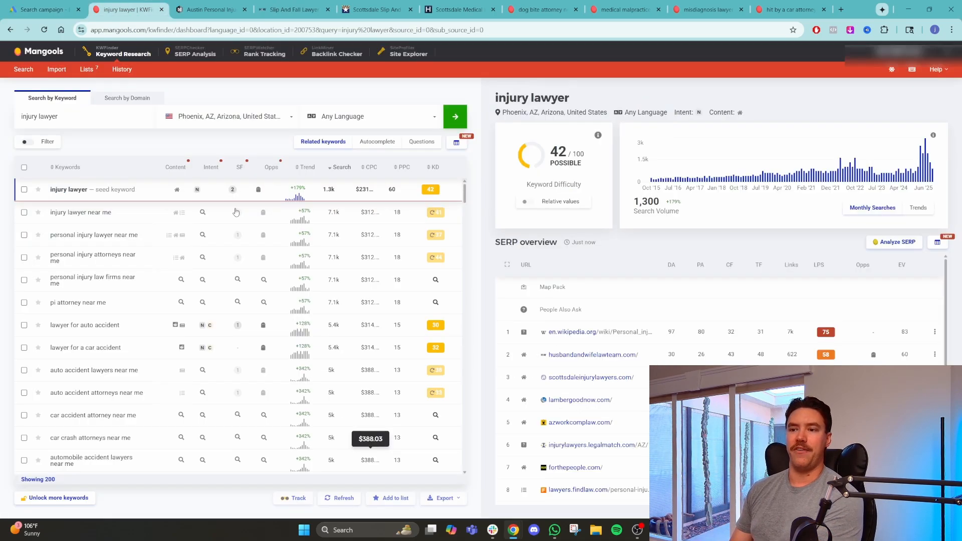
pyautogui.click(203, 6)
pyautogui.click(45, 9)
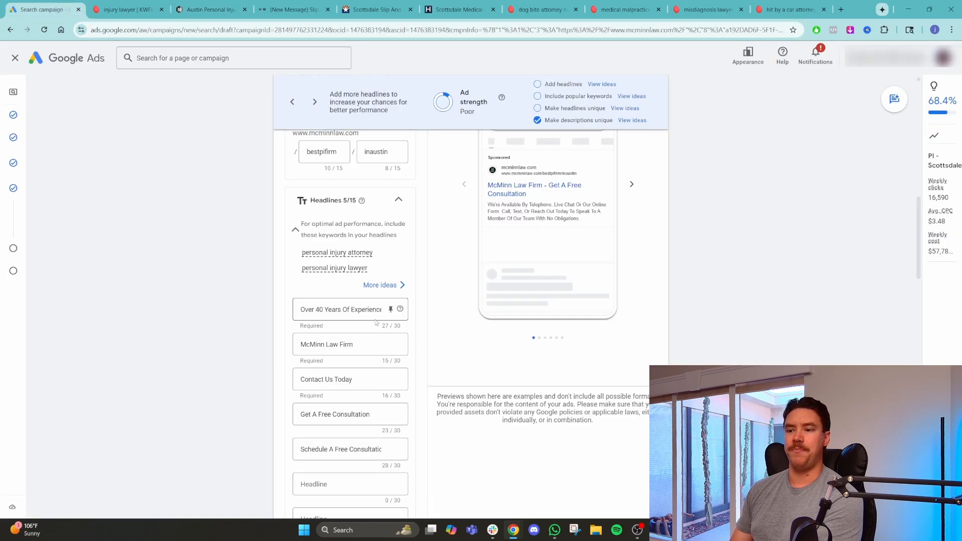
pyautogui.tripleClick(318, 312)
pyautogui.click(247, 320)
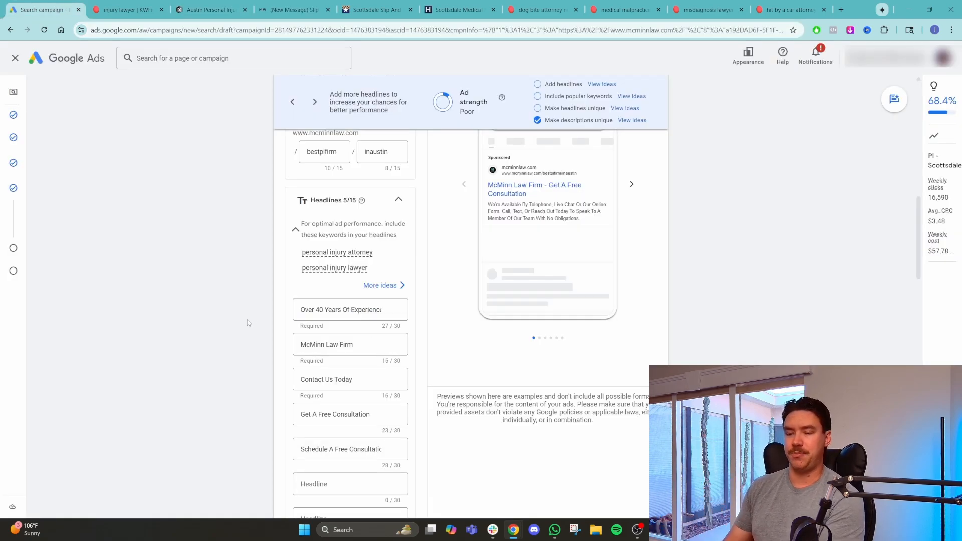
pyautogui.moveTo(352, 345); pyautogui.dragTo(298, 349)
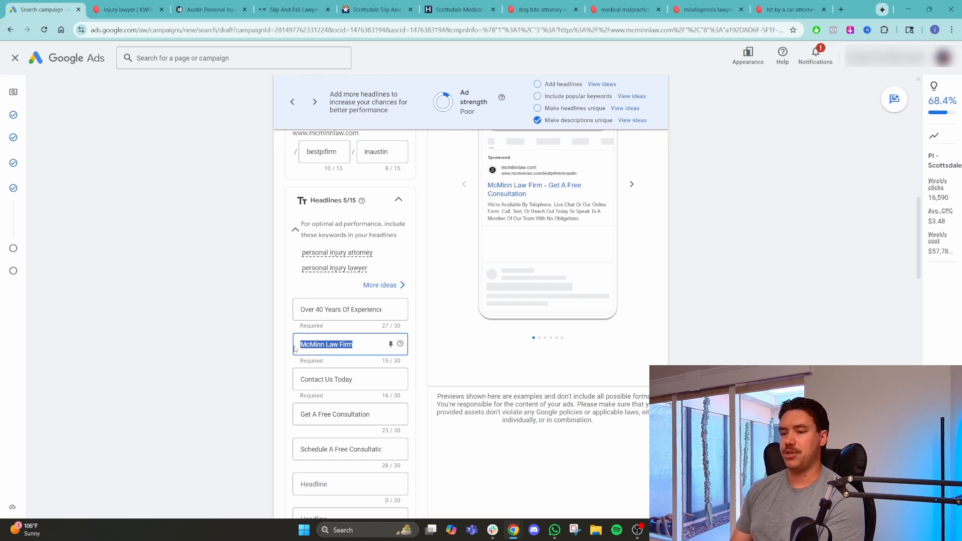
pyautogui.click(361, 381)
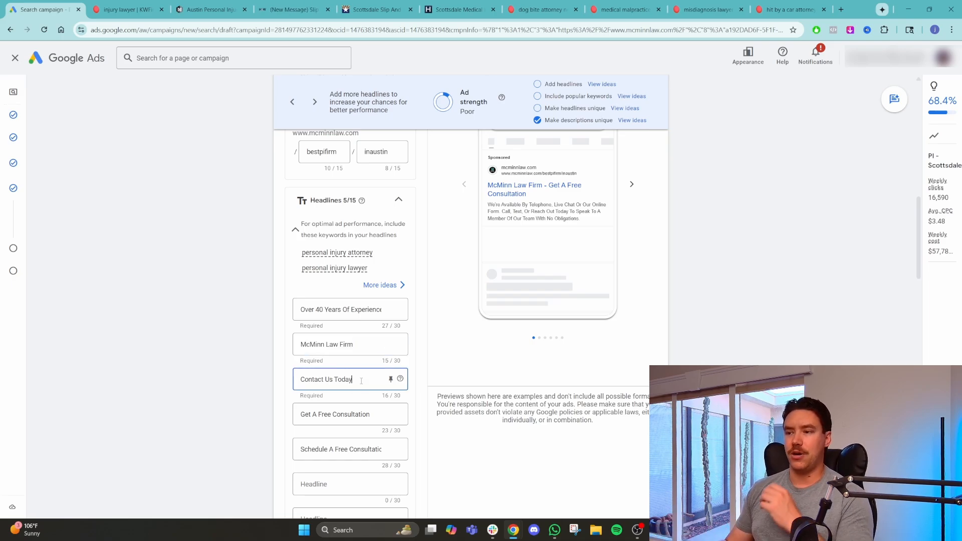
pyautogui.scroll(-2, 350, 350)
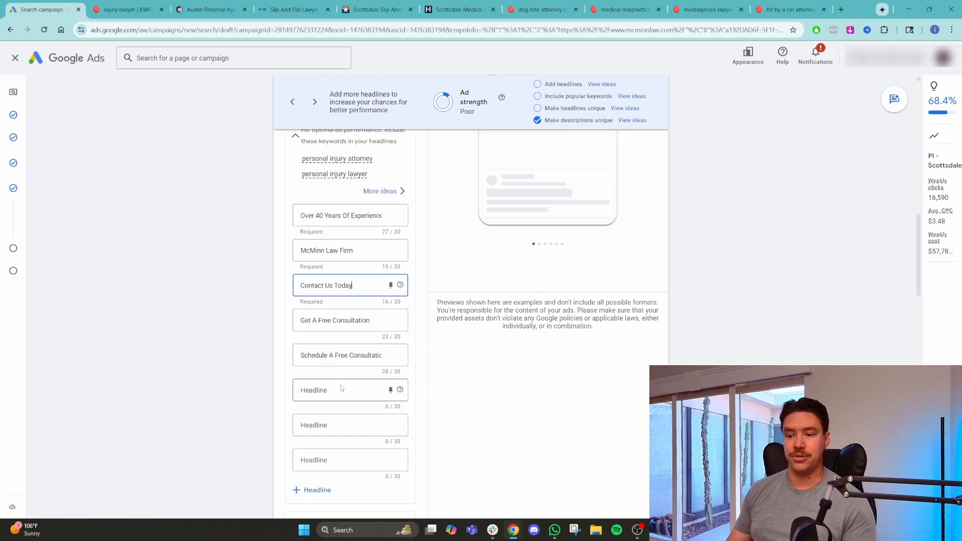
pyautogui.click(348, 355)
# - Add seven more empty headline fields to the ad, up to the maximum of 15
pyautogui.scroll(-2, 256, 377)
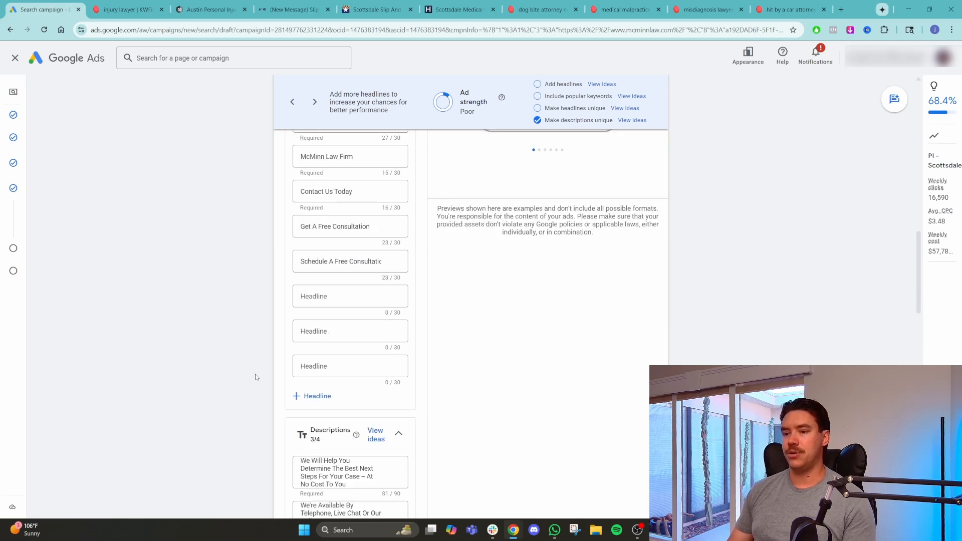
pyautogui.click(314, 396)
pyautogui.click(314, 429)
pyautogui.click(315, 473)
pyautogui.scroll(-3, 253, 457)
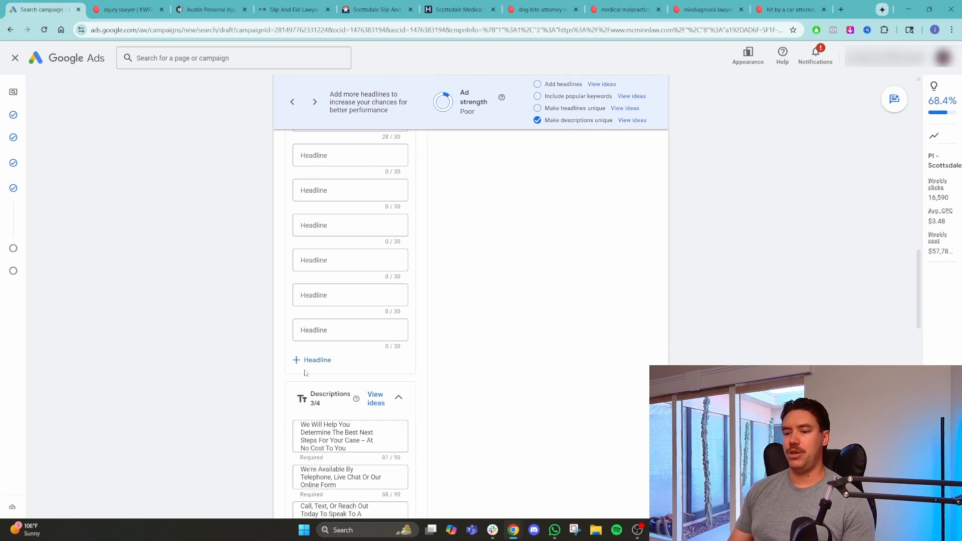
pyautogui.click(304, 359)
pyautogui.click(303, 395)
pyautogui.click(303, 431)
pyautogui.click(303, 464)
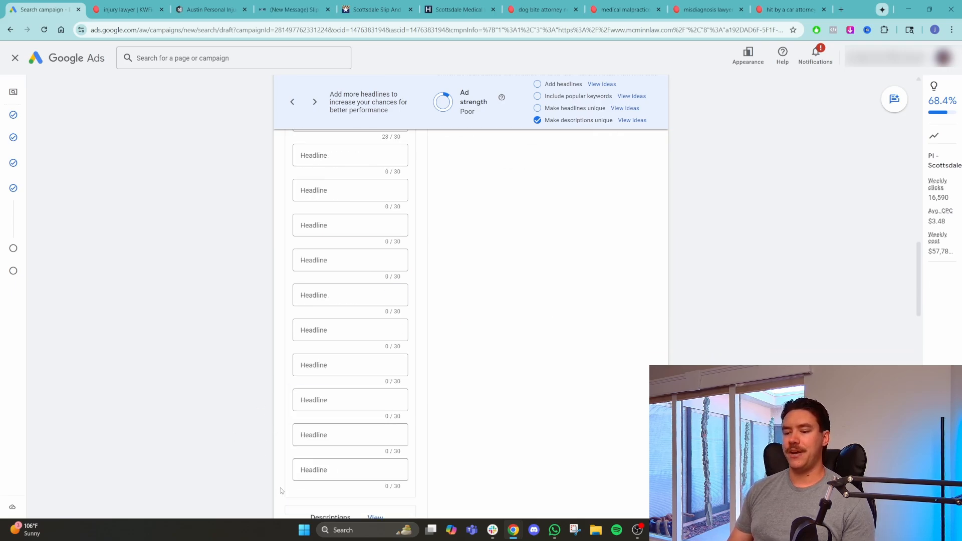
# - Recheck the Contact Us Today headline and the other filled headlines against the display path and ad preview
pyautogui.scroll(5, 269, 421)
pyautogui.scroll(4, 269, 421)
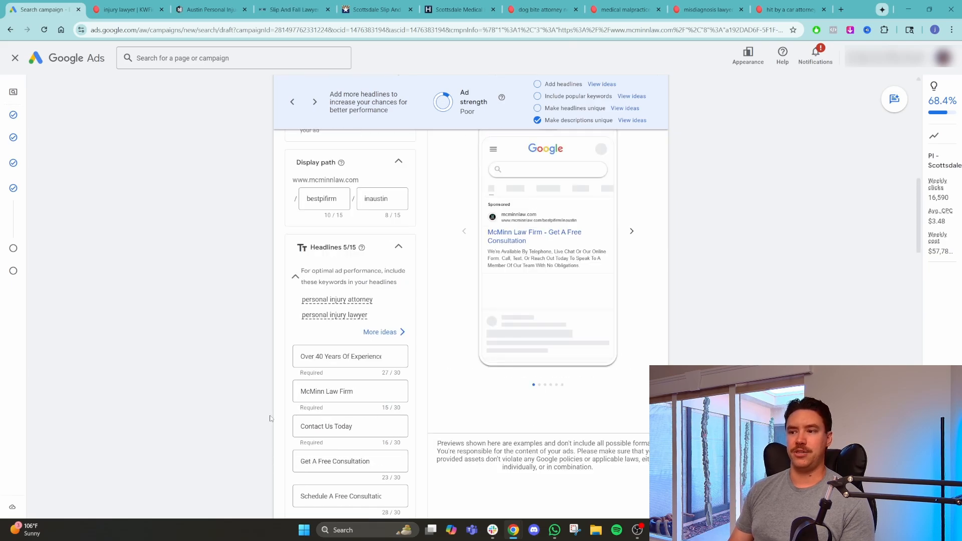
pyautogui.scroll(-4, 350, 408)
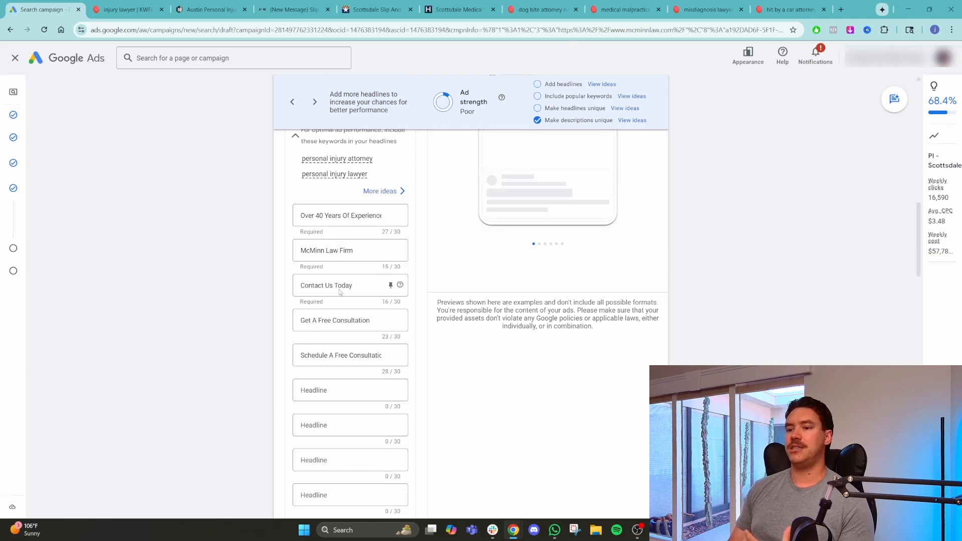
pyautogui.click(358, 284)
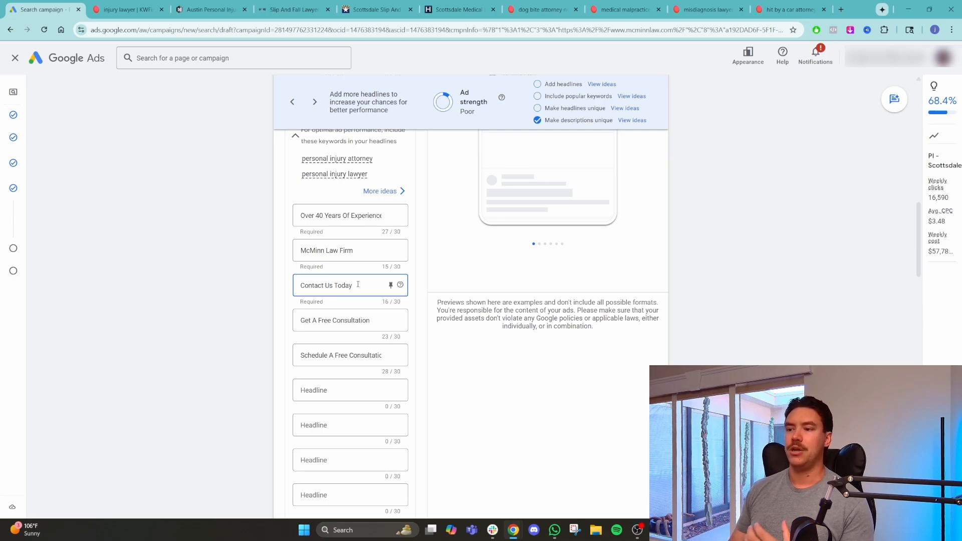
pyautogui.scroll(4, 521, 300)
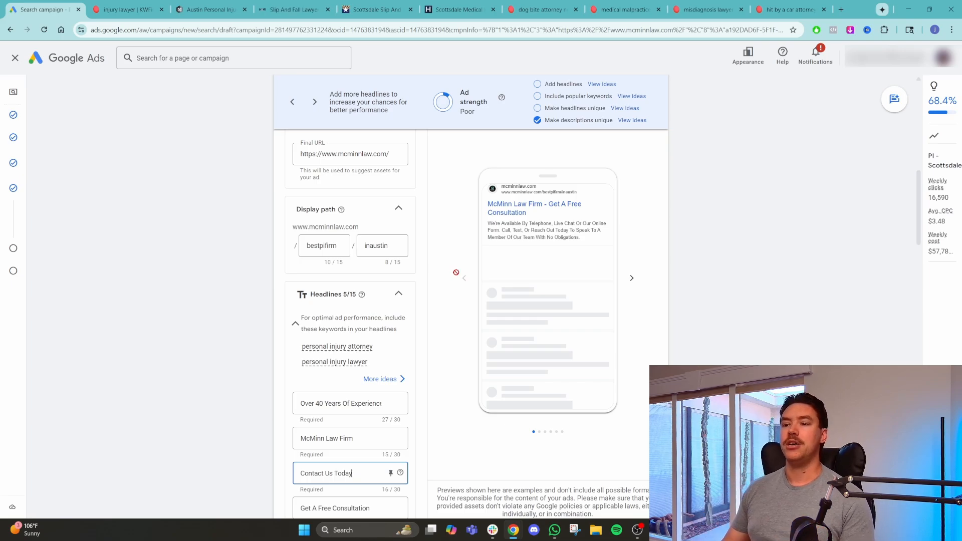
pyautogui.scroll(-4, 353, 385)
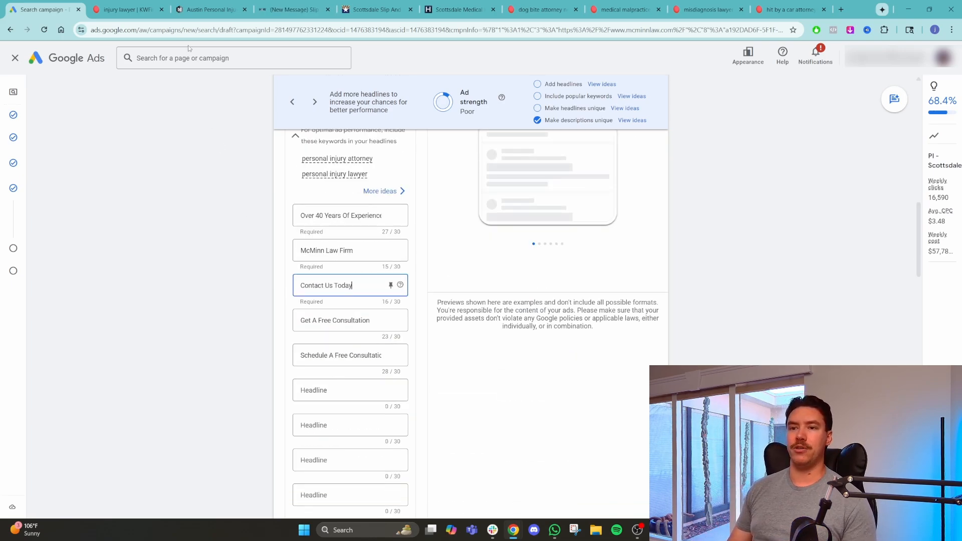
# - Move the McMinn homepage's browser tab directly beside the Google Ads one and return to the ad's headline fields
pyautogui.click(211, 9)
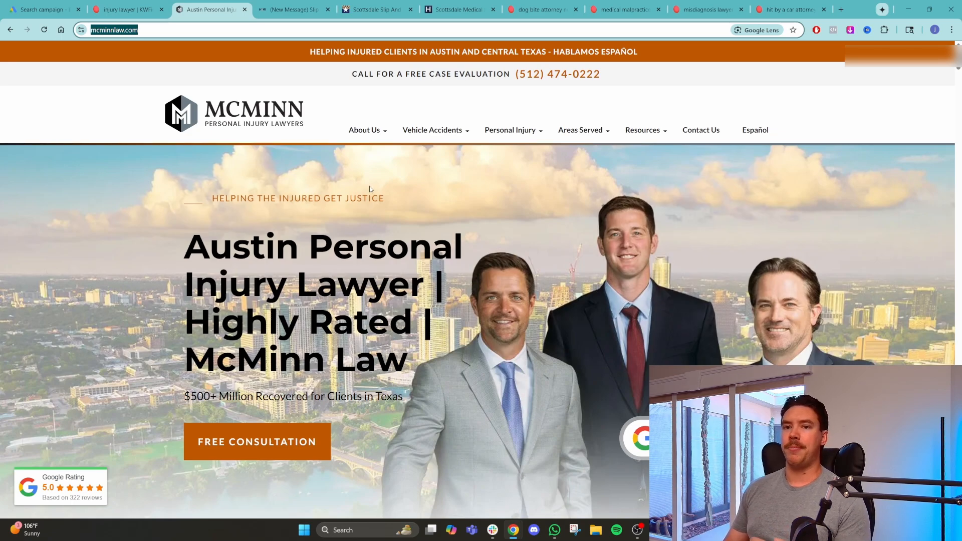
pyautogui.moveTo(202, 14); pyautogui.dragTo(125, 11)
pyautogui.click(45, 9)
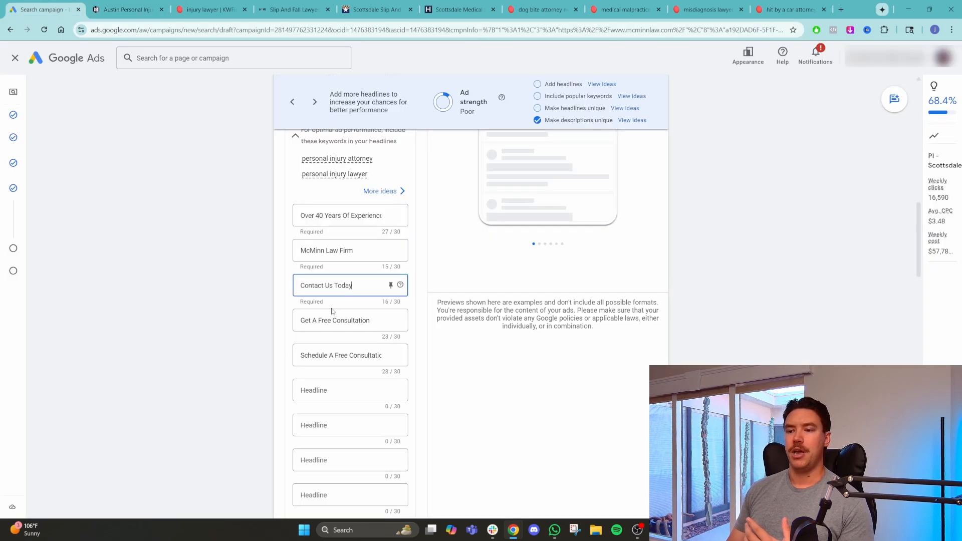
pyautogui.scroll(-15, 340, 351)
pyautogui.scroll(10, 339, 325)
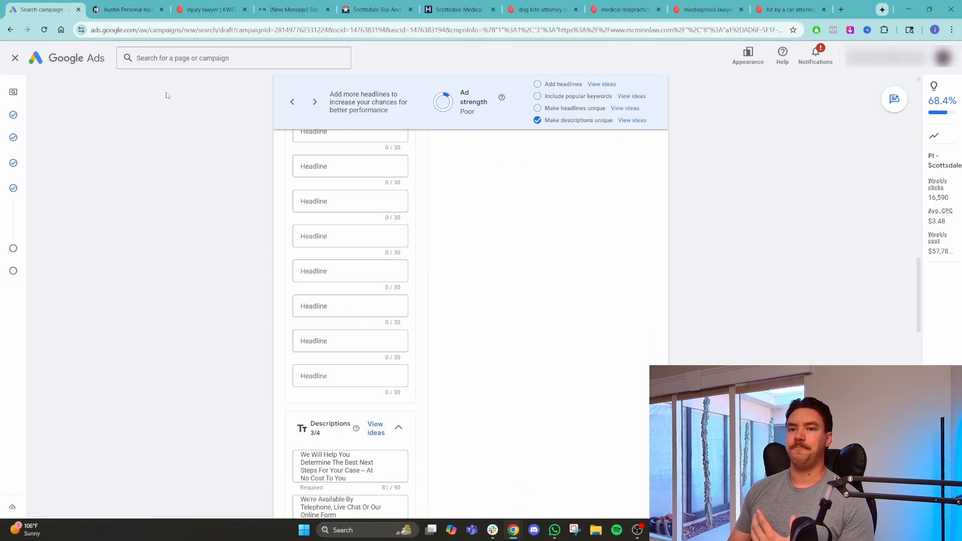
# - Examine the McMinn homepage for headline material, including the Hablamos Español notice and the Helping The Injured Get Justice tagline
pyautogui.click(125, 9)
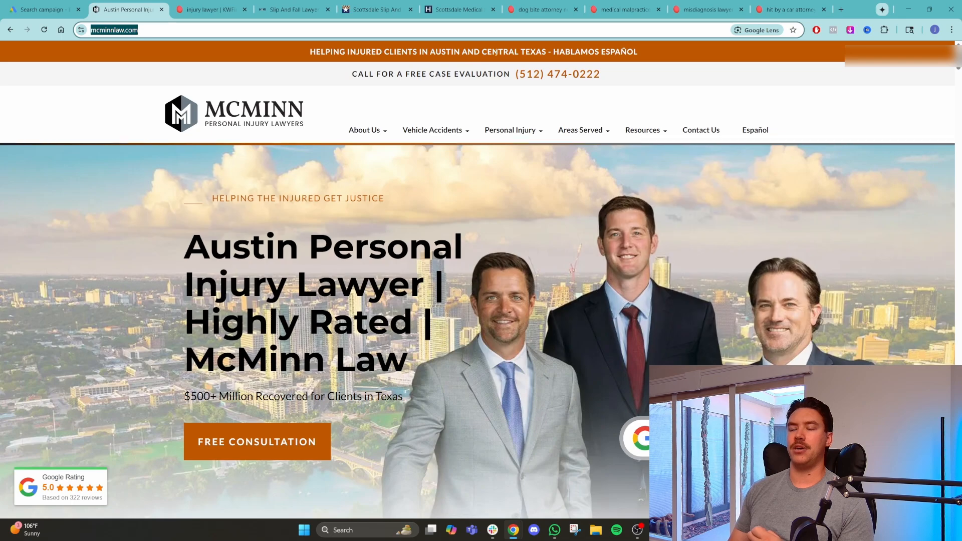
pyautogui.moveTo(554, 51); pyautogui.dragTo(640, 51)
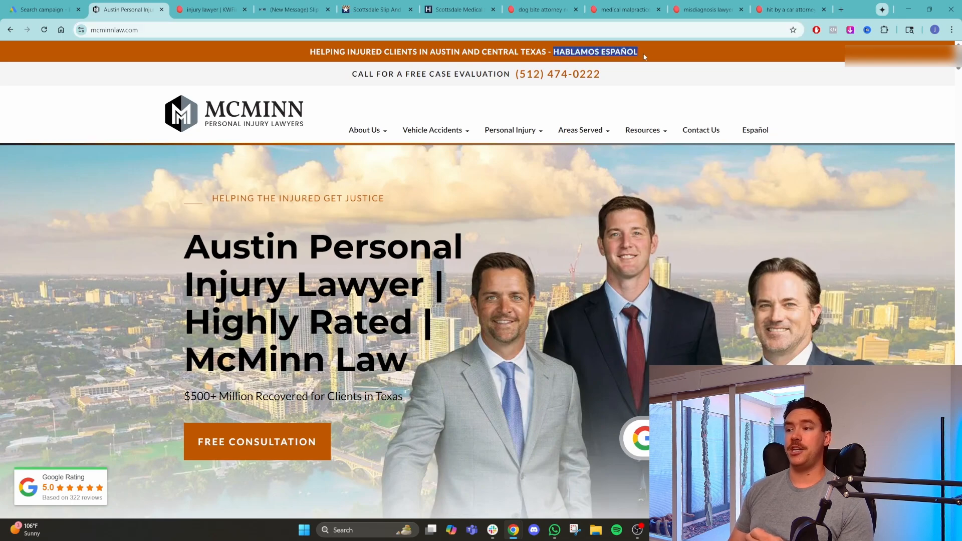
pyautogui.click(684, 73)
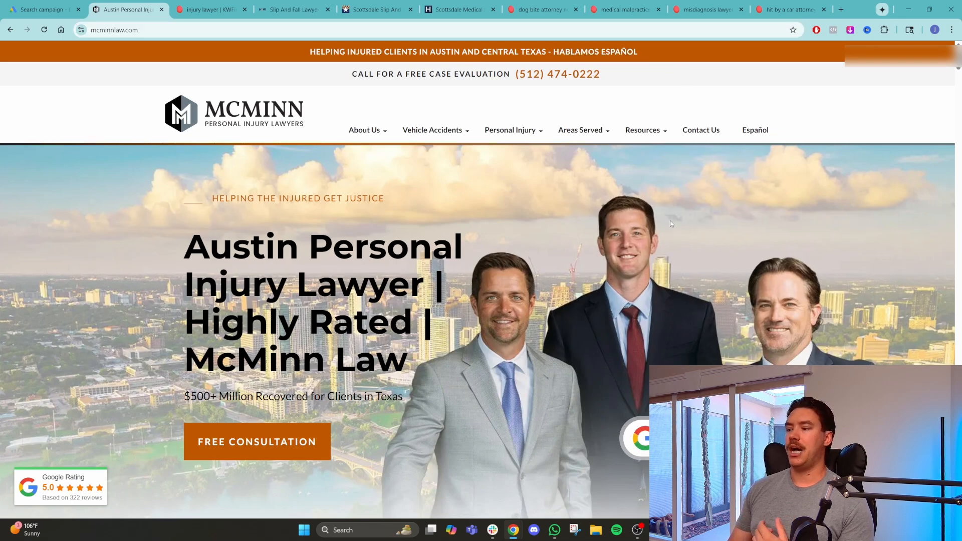
pyautogui.scroll(-1, 669, 221)
pyautogui.scroll(1, 666, 220)
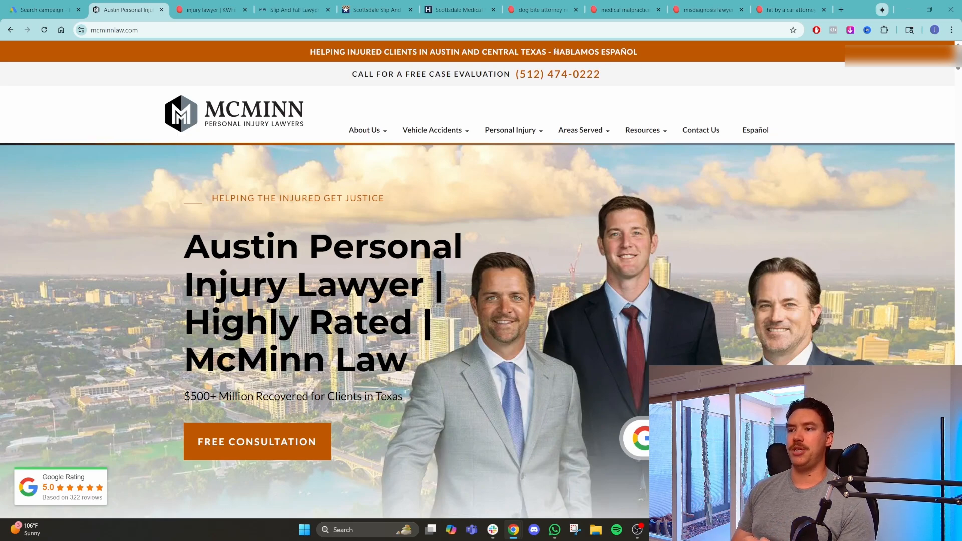
pyautogui.moveTo(555, 51); pyautogui.dragTo(670, 52)
pyautogui.click(670, 52)
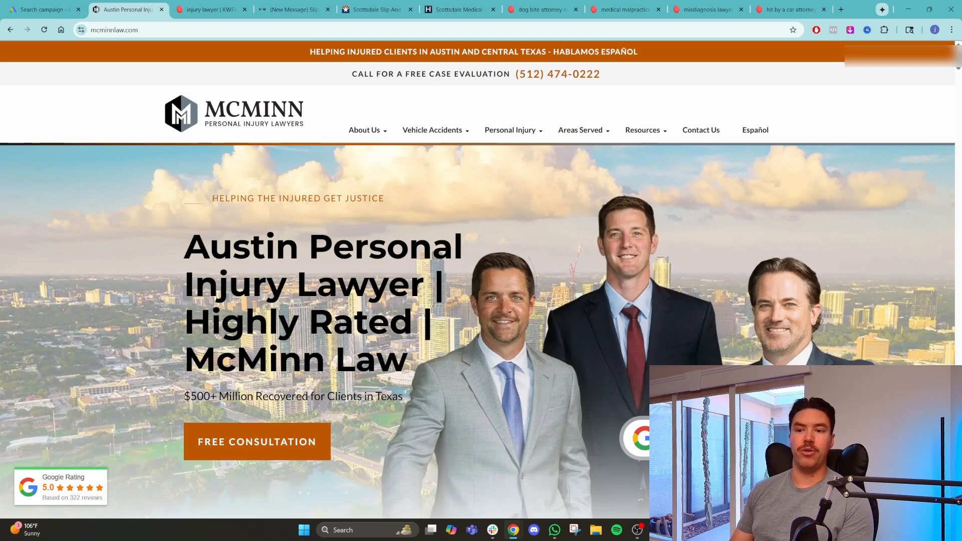
pyautogui.moveTo(214, 199); pyautogui.dragTo(396, 200)
pyautogui.click(409, 202)
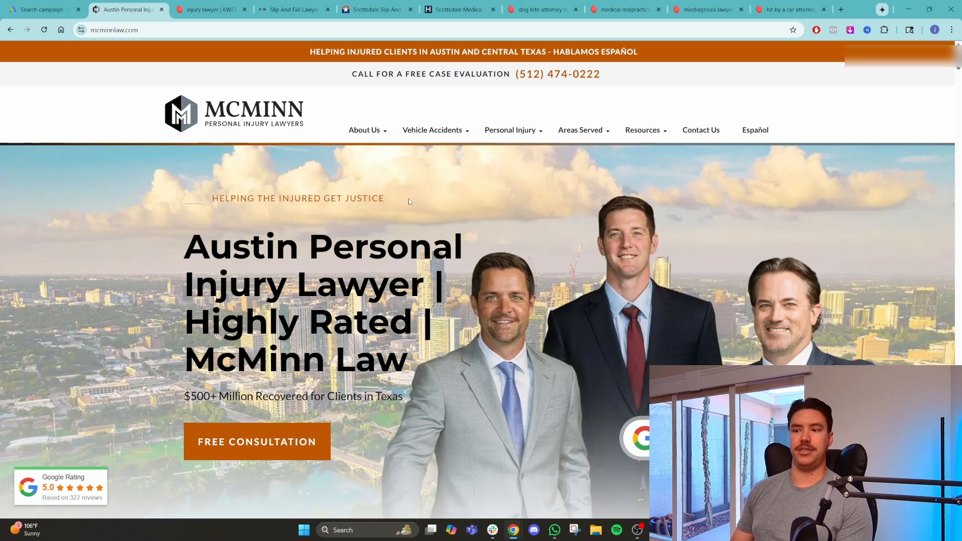
# - Examine the McMinn homepage for headline material, from the $500+ Million Recovered line and Google reviews to the Undefeated In Texas section
pyautogui.scroll(-2, 676, 339)
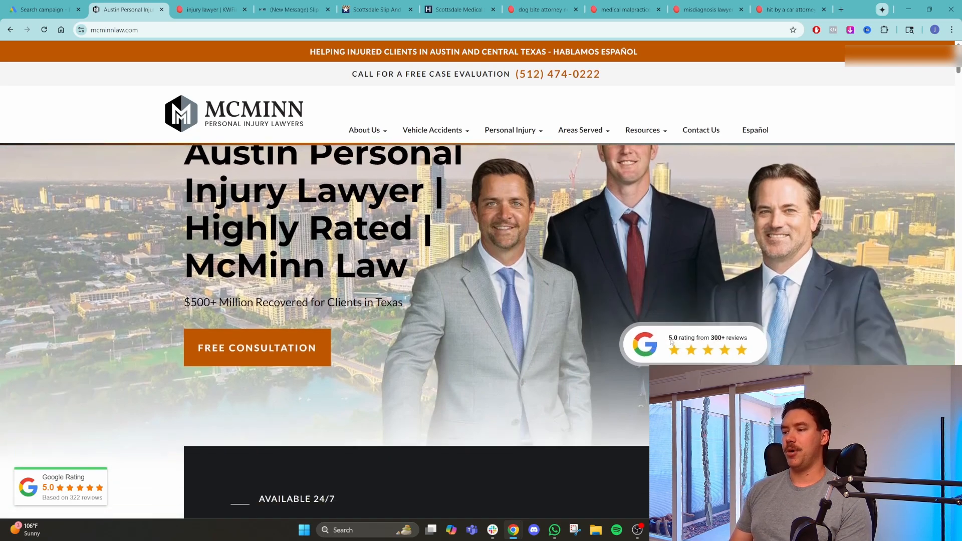
pyautogui.scroll(-1, 507, 359)
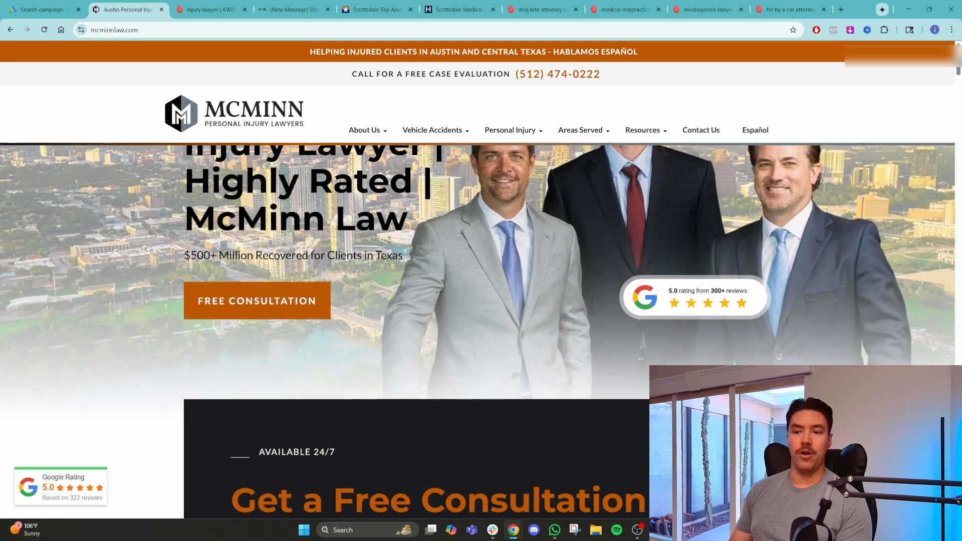
pyautogui.moveTo(190, 255); pyautogui.dragTo(436, 266)
pyautogui.click(435, 263)
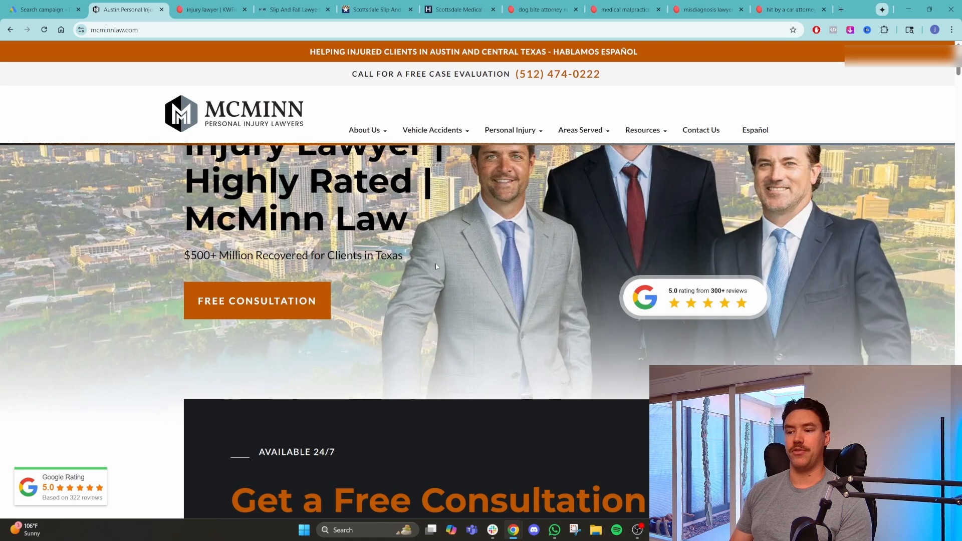
pyautogui.scroll(-5, 434, 263)
pyautogui.scroll(-7, 458, 239)
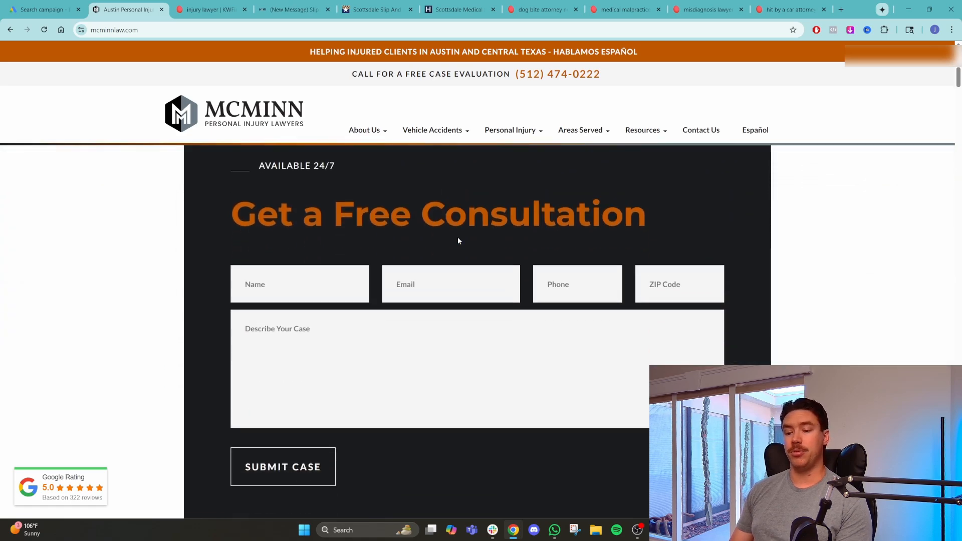
pyautogui.moveTo(216, 288); pyautogui.dragTo(515, 288)
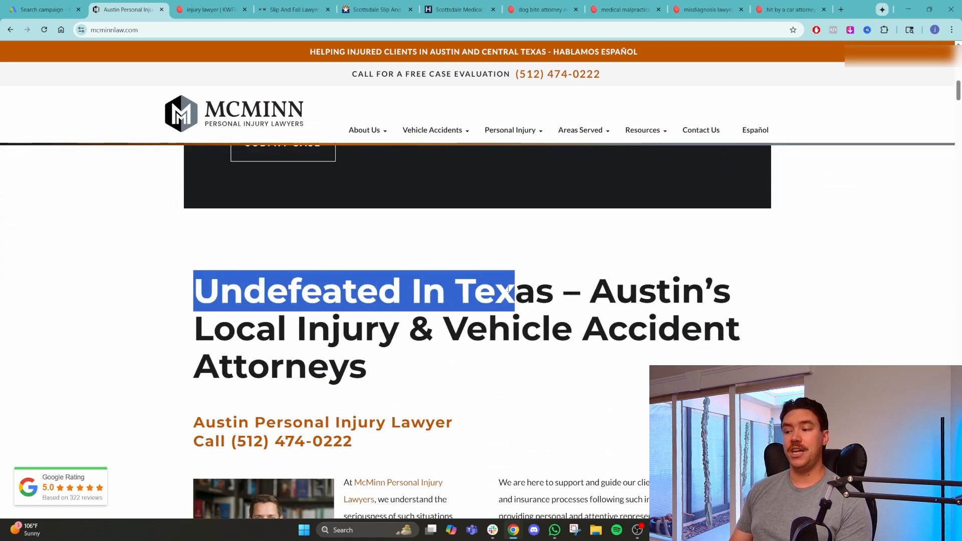
pyautogui.click(525, 286)
pyautogui.scroll(-3, 605, 282)
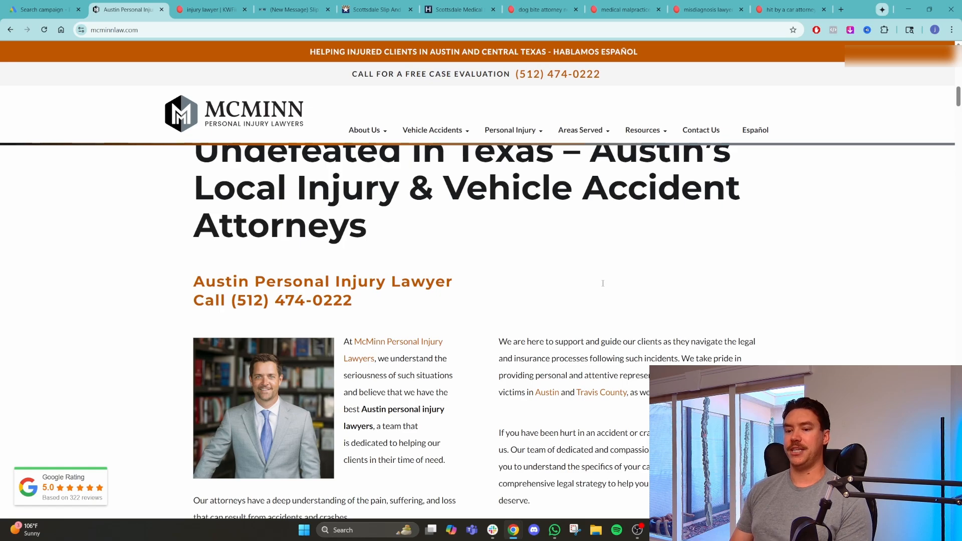
pyautogui.scroll(-1, 430, 339)
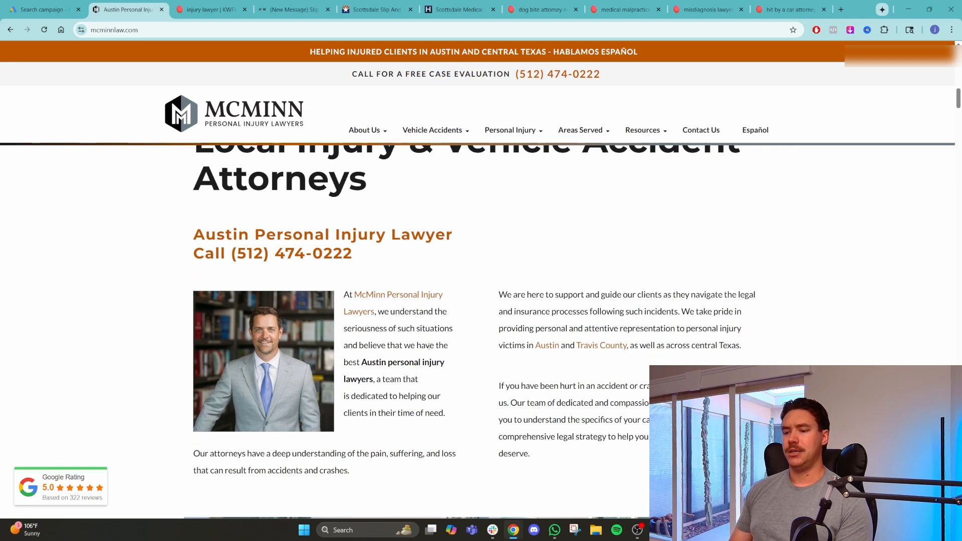
pyautogui.scroll(-2, 428, 345)
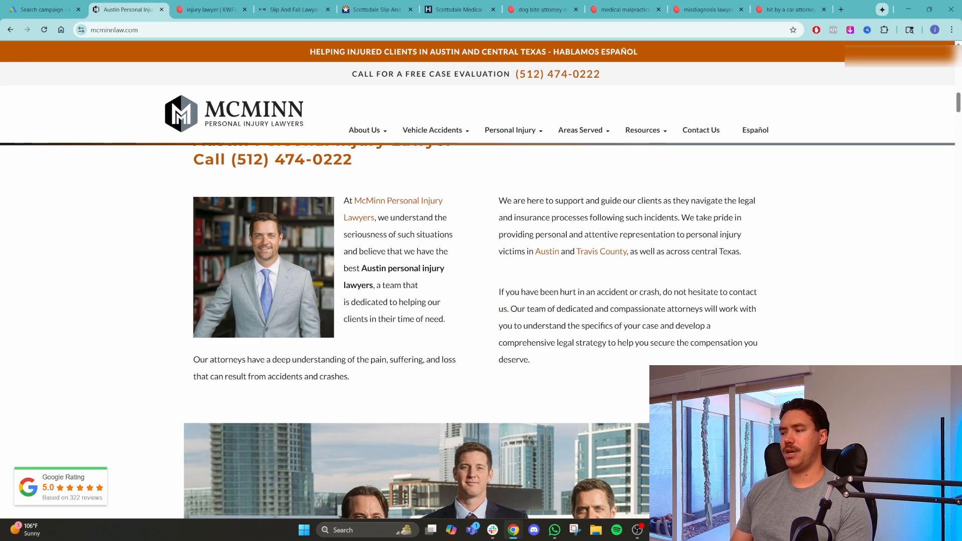
# - Examine the homepage's case results, practice areas and Austin, TX section for more selling points, then return to the page's main banner
pyautogui.scroll(-10, 546, 334)
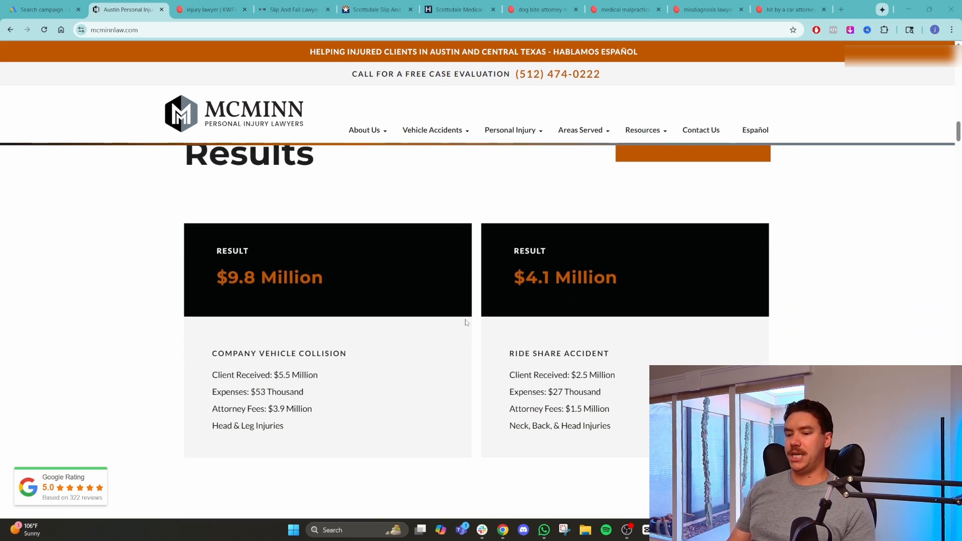
pyautogui.scroll(-6, 466, 322)
pyautogui.scroll(-3, 466, 322)
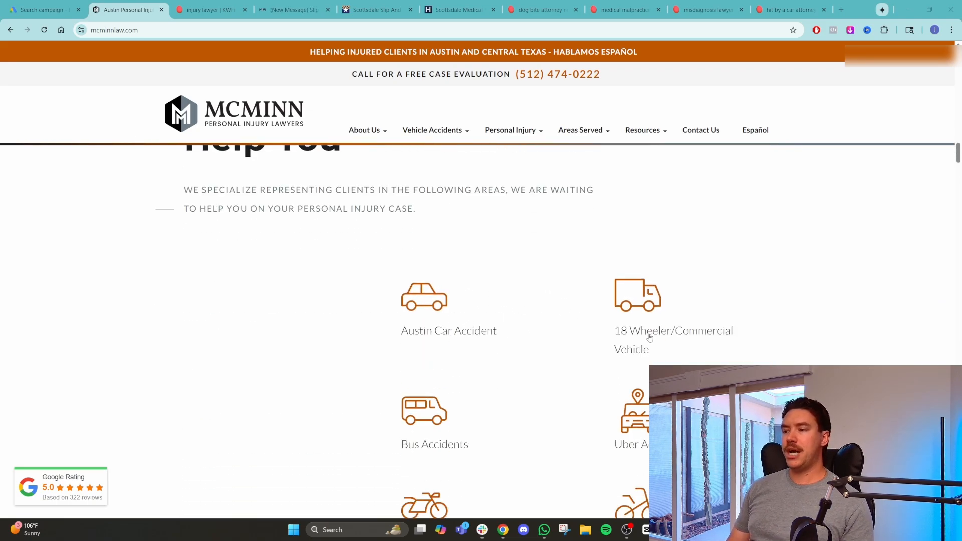
pyautogui.moveTo(195, 189); pyautogui.dragTo(632, 236)
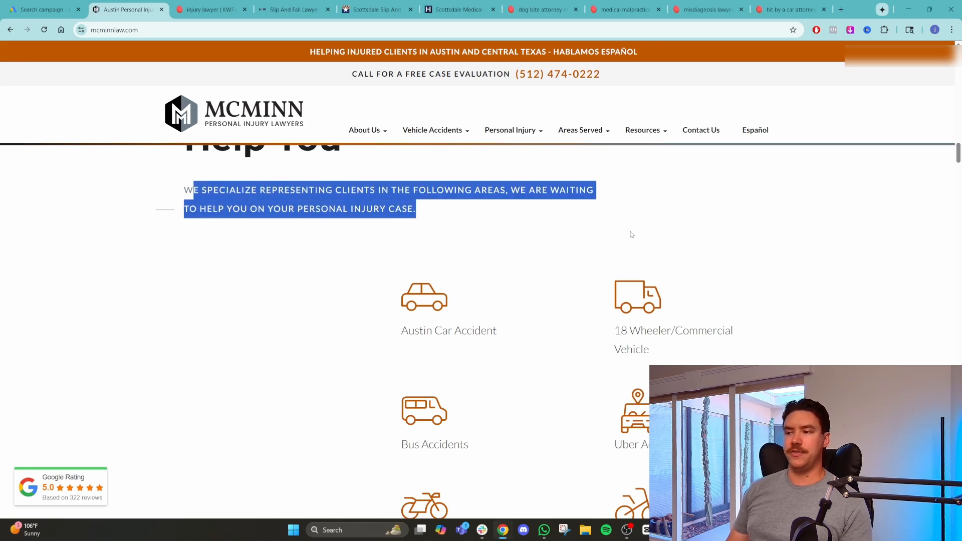
pyautogui.scroll(-9, 633, 236)
pyautogui.scroll(-5, 476, 331)
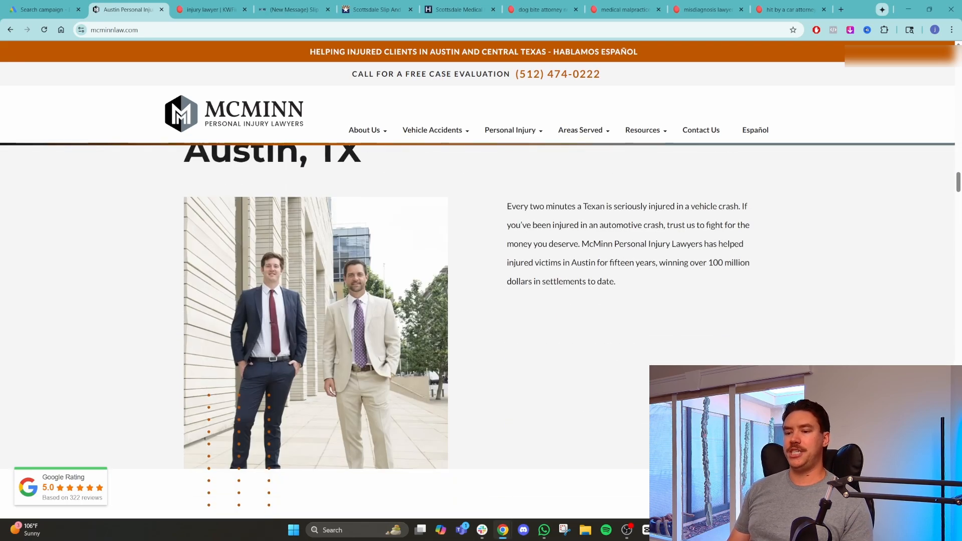
pyautogui.scroll(15, 599, 325)
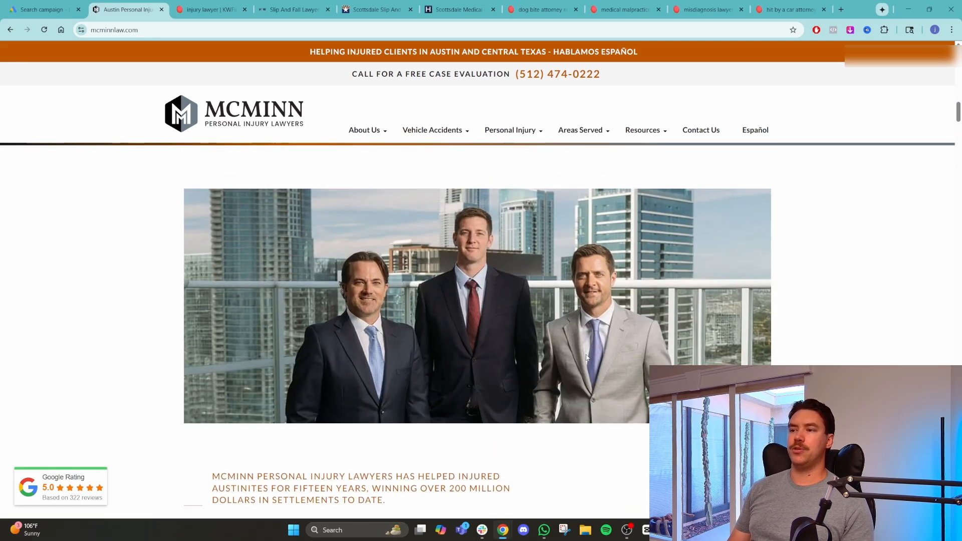
pyautogui.scroll(10, 585, 358)
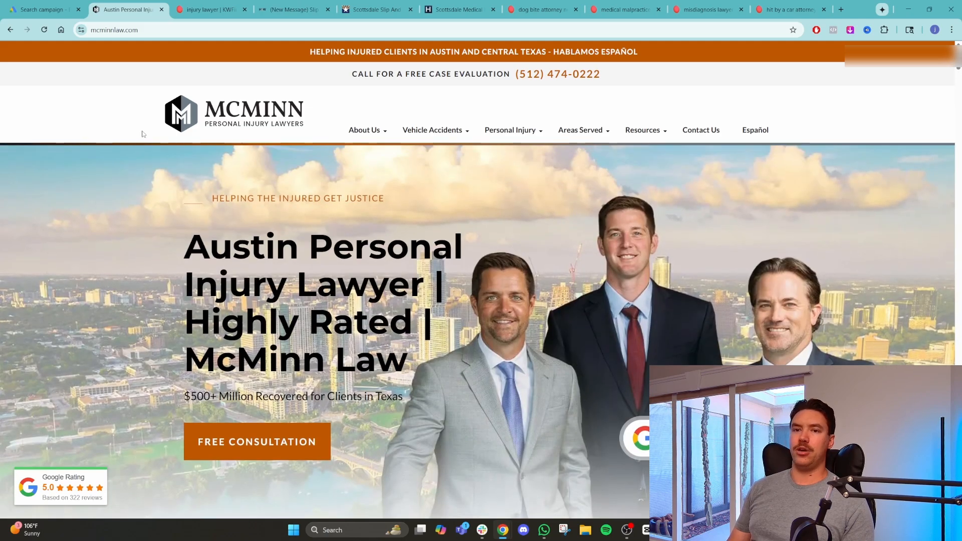
# - Return to the Google Ads draft and review the filled and empty headline fields against the display path and ad preview
pyautogui.click(44, 10)
pyautogui.scroll(4, 285, 298)
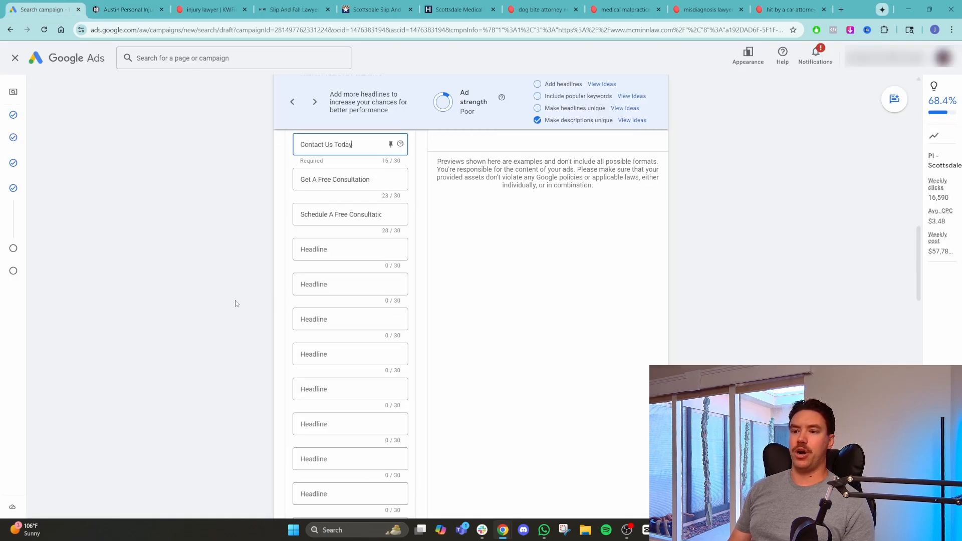
pyautogui.scroll(2, 230, 304)
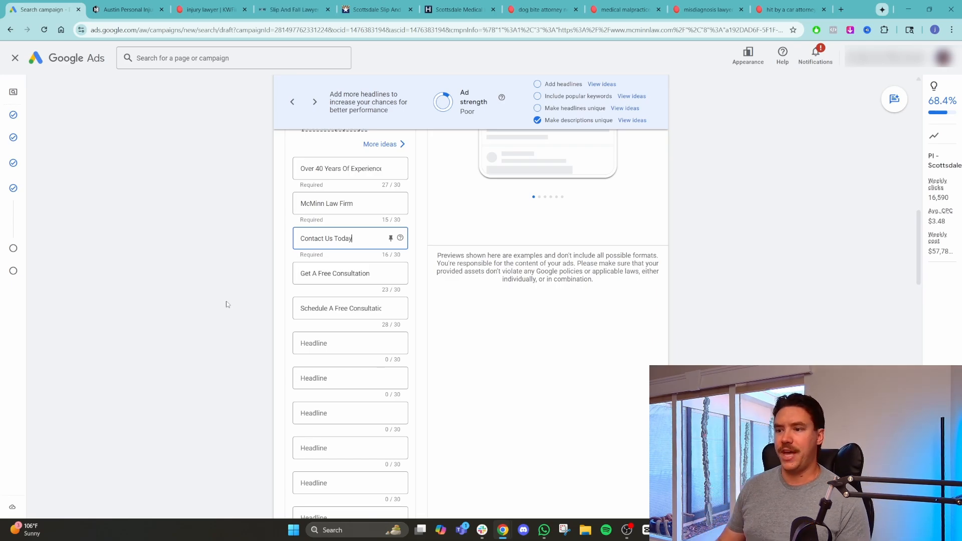
pyautogui.scroll(4, 227, 304)
pyautogui.scroll(-12, 230, 304)
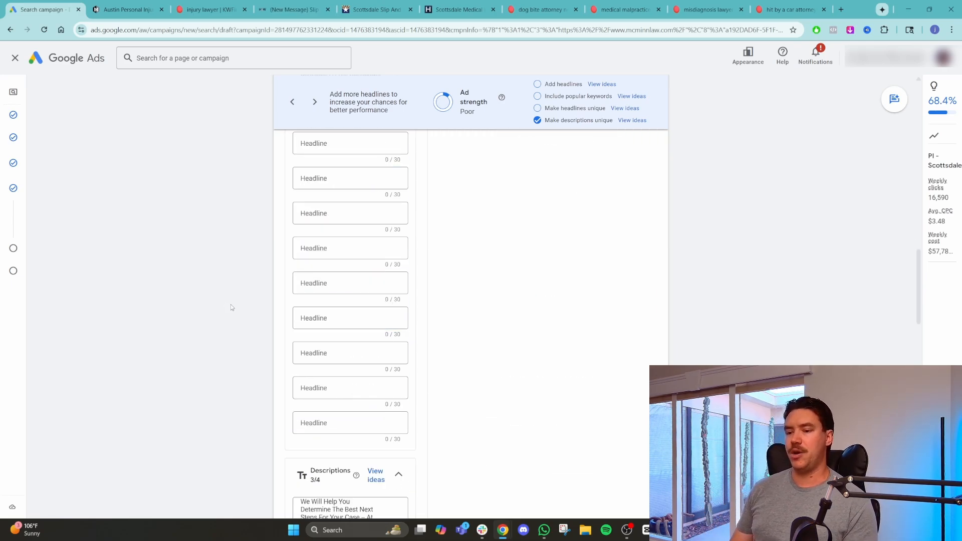
pyautogui.scroll(-1, 232, 307)
pyautogui.scroll(11, 365, 303)
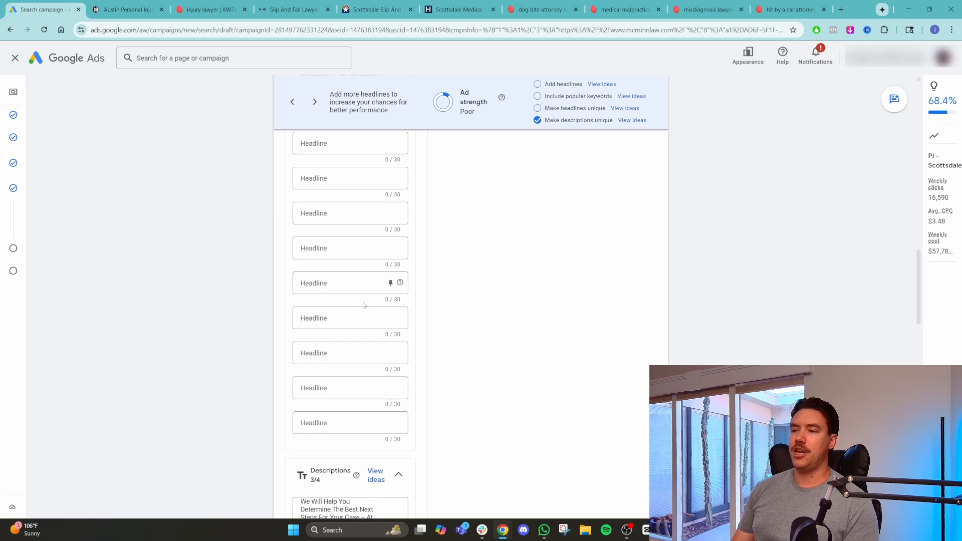
pyautogui.scroll(4, 479, 310)
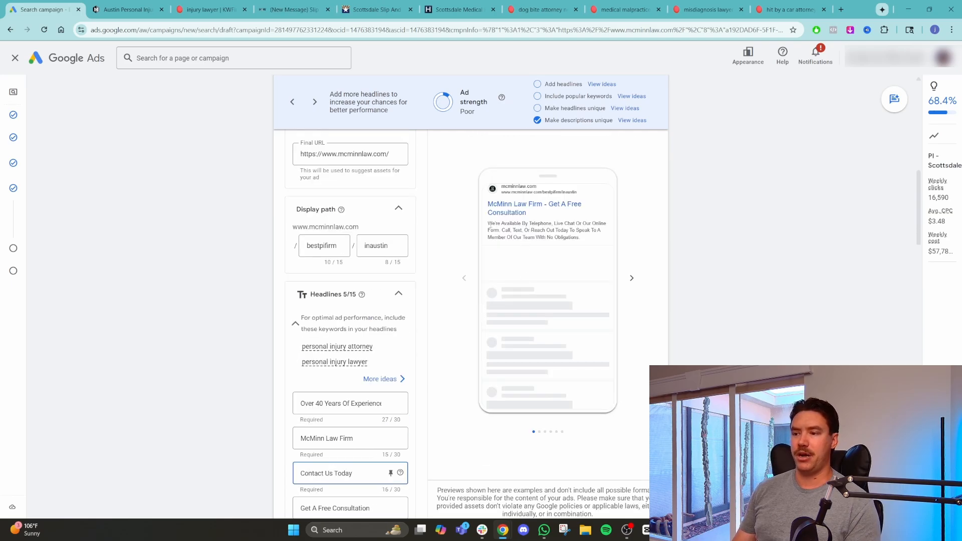
pyautogui.scroll(-10, 700, 252)
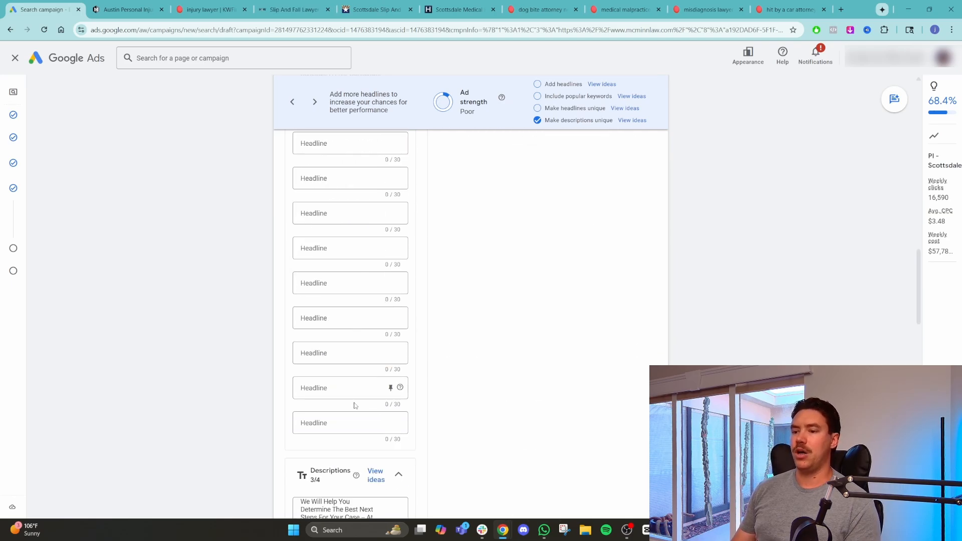
# - Review the ad's three filled descriptions and compare them with the description text in the ad preview
pyautogui.scroll(-4, 354, 405)
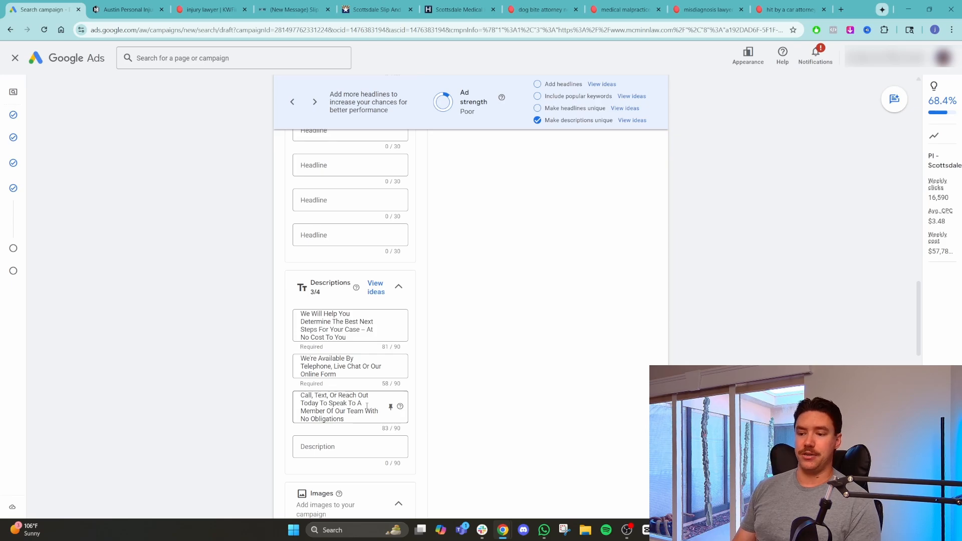
pyautogui.click(626, 530)
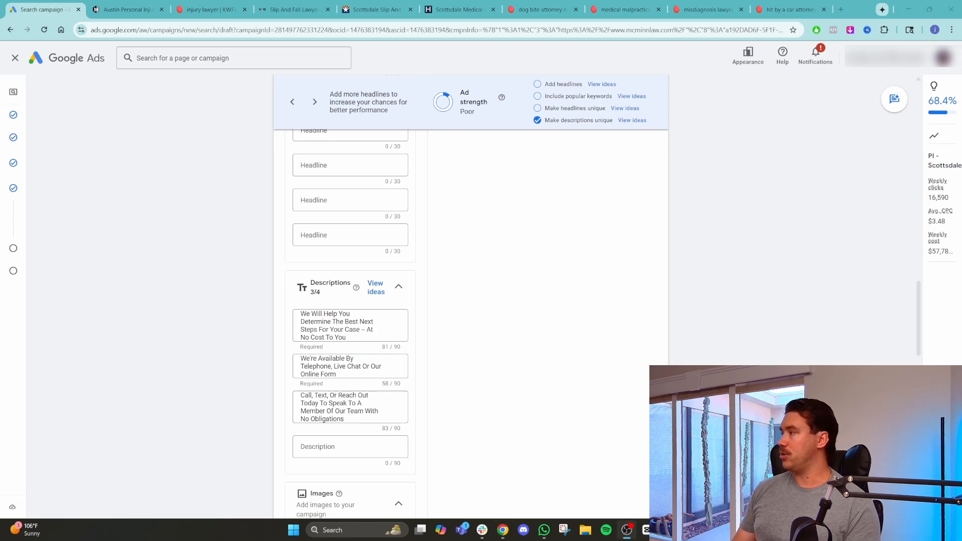
pyautogui.click(543, 345)
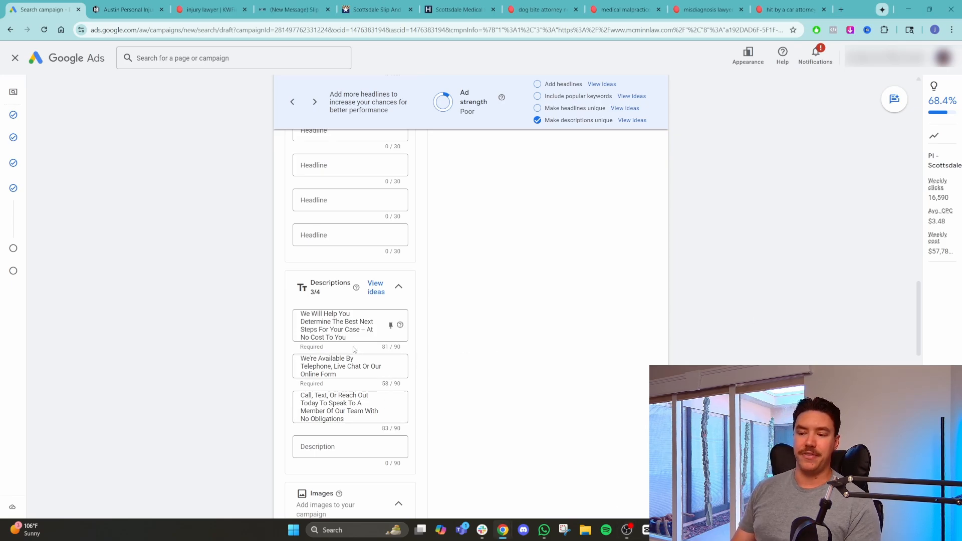
pyautogui.moveTo(353, 339); pyautogui.dragTo(295, 326)
pyautogui.click(259, 326)
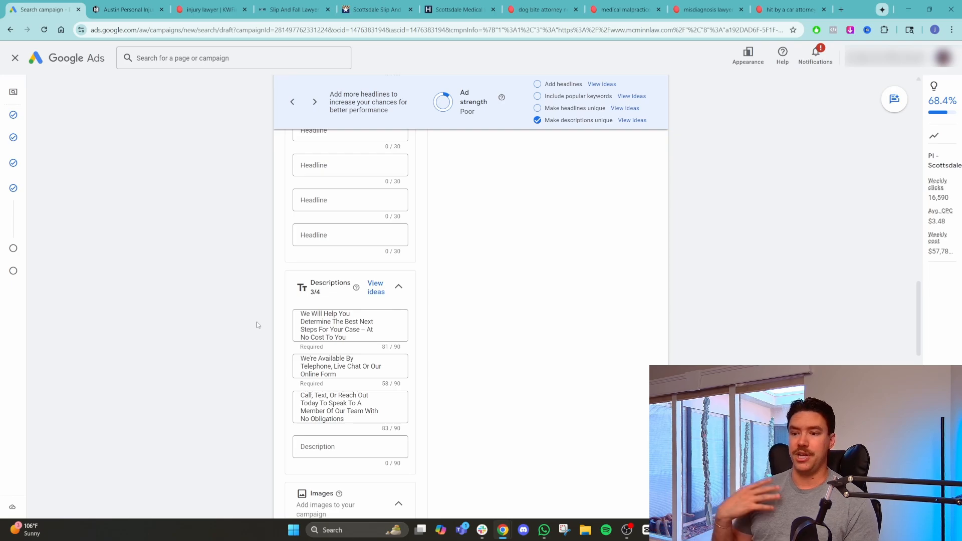
pyautogui.scroll(-4, 257, 325)
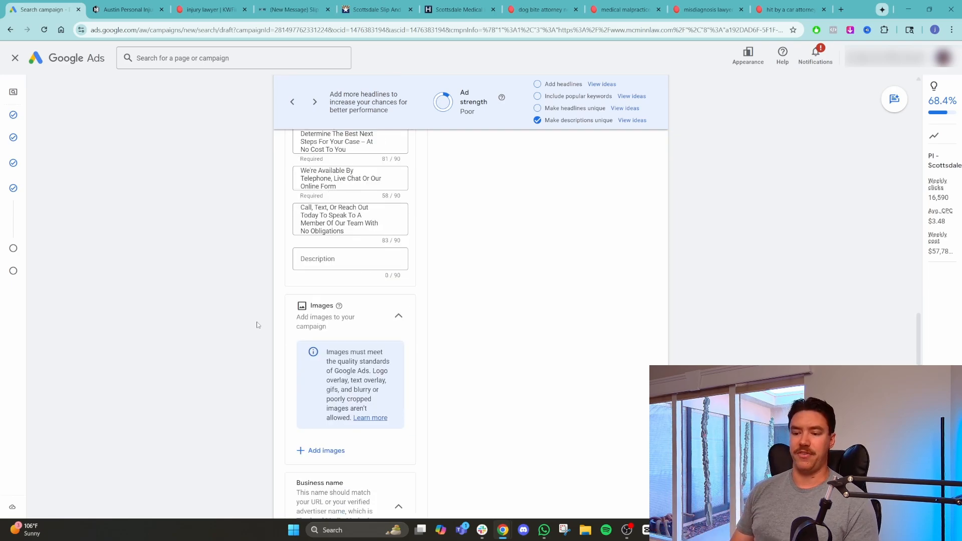
pyautogui.scroll(-2, 290, 363)
pyautogui.scroll(15, 457, 352)
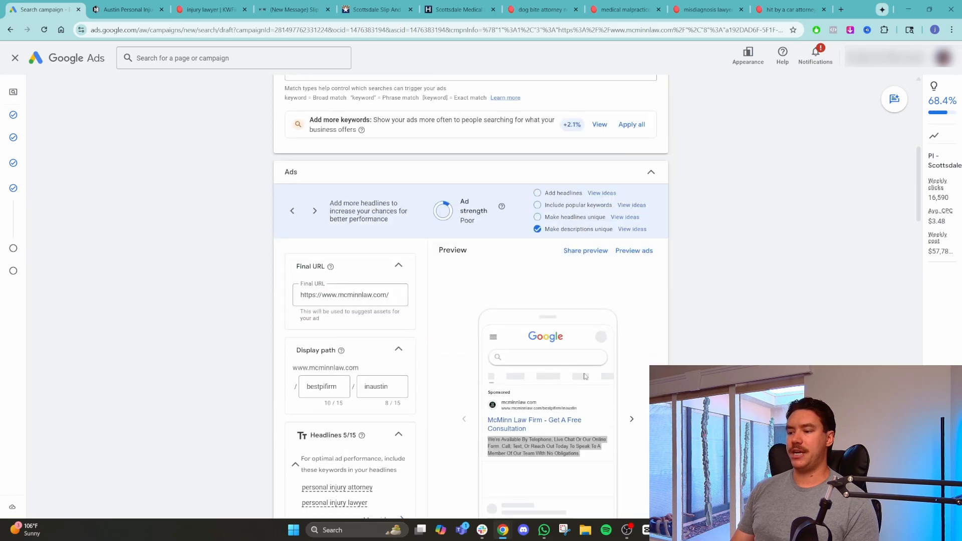
pyautogui.scroll(3, 591, 338)
pyautogui.scroll(-4, 702, 341)
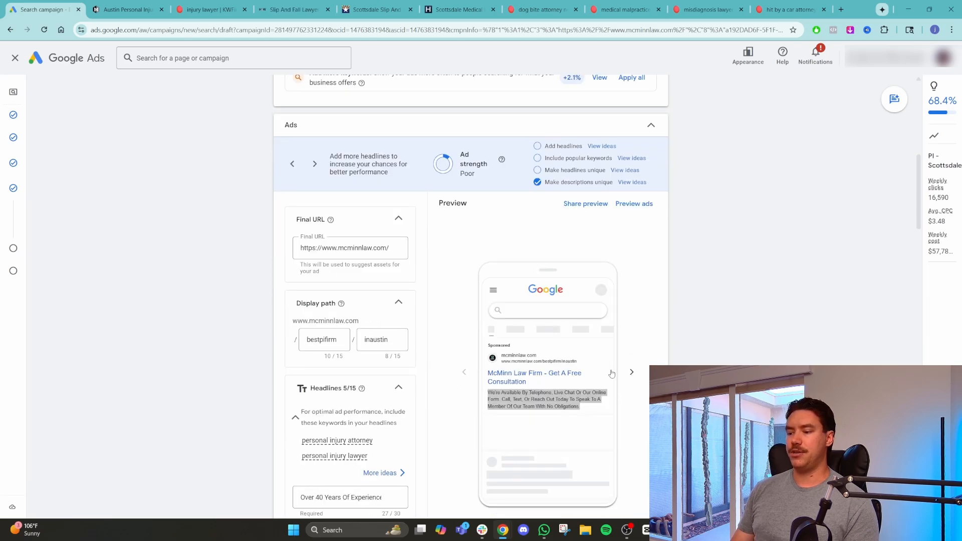
pyautogui.scroll(-15, 242, 344)
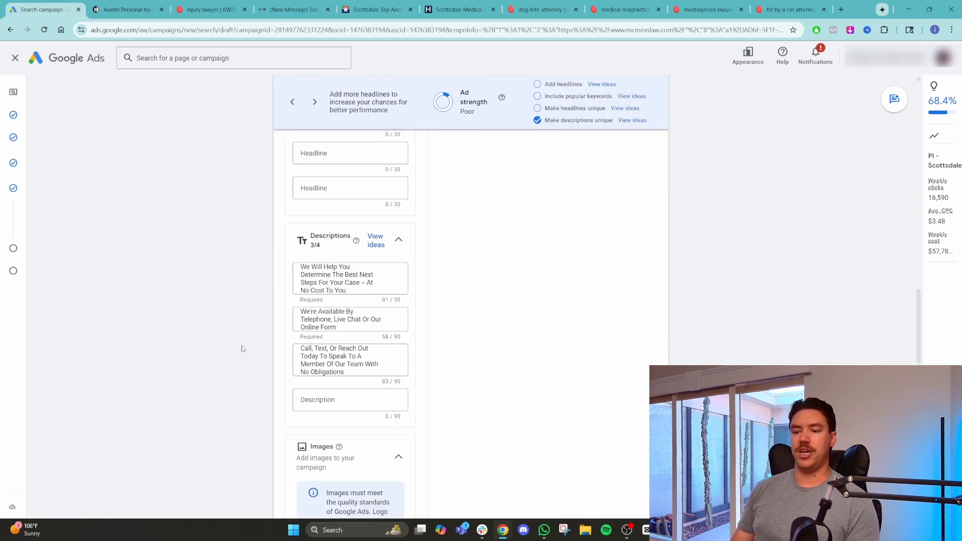
# - Add the suggested recent image asset to the campaign in two aspect ratios and save the image selection
pyautogui.scroll(-2, 241, 346)
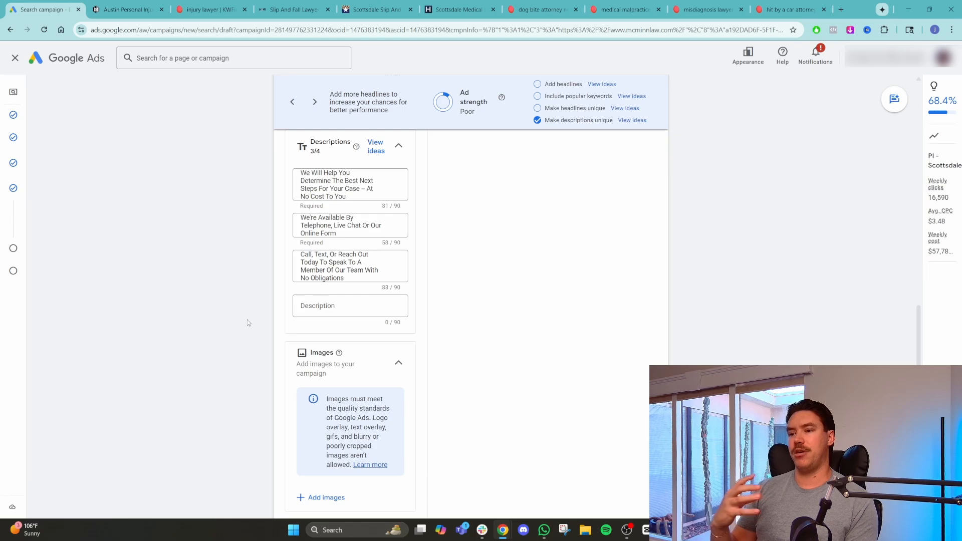
pyautogui.scroll(-2, 248, 323)
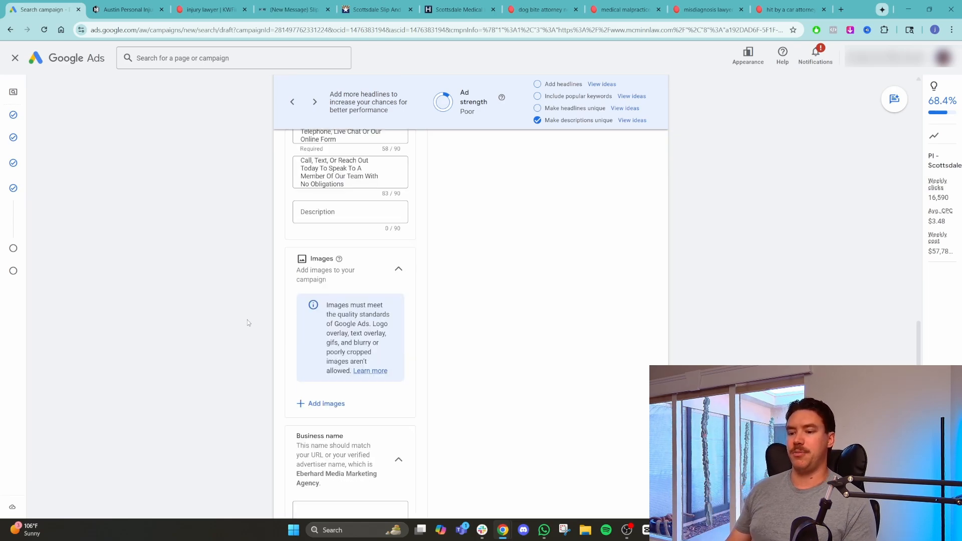
pyautogui.click(341, 403)
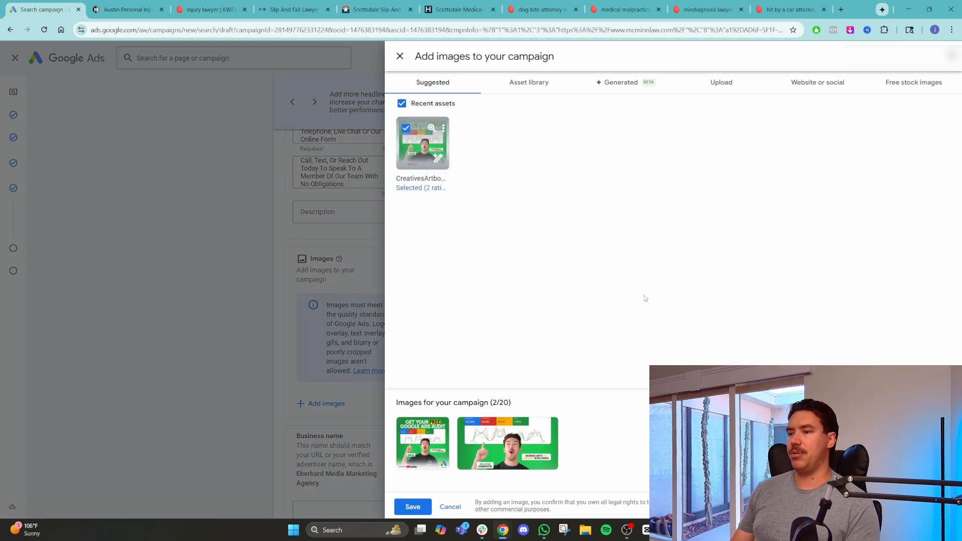
pyautogui.click(426, 506)
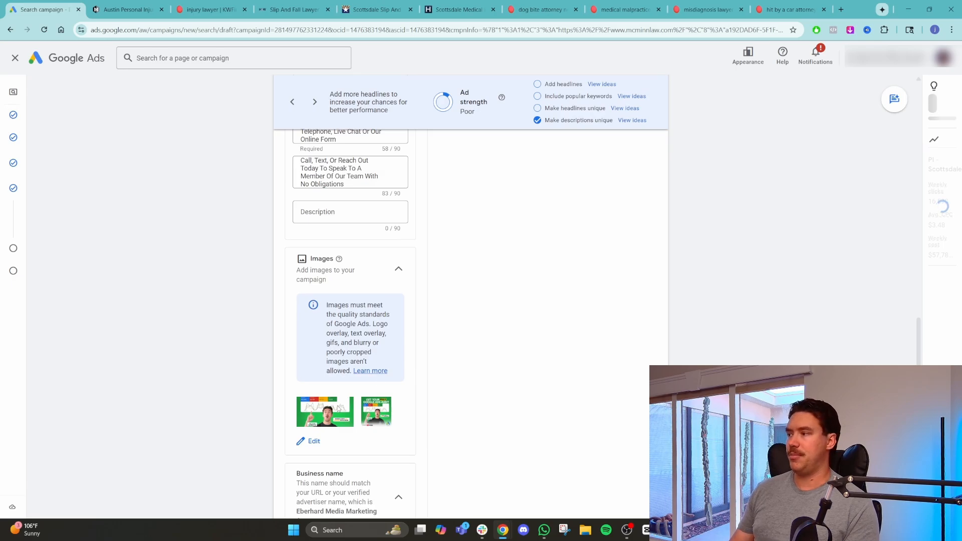
# - Check how the added images appear in the ad preview and return to the empty Business name field
pyautogui.scroll(-5, 360, 311)
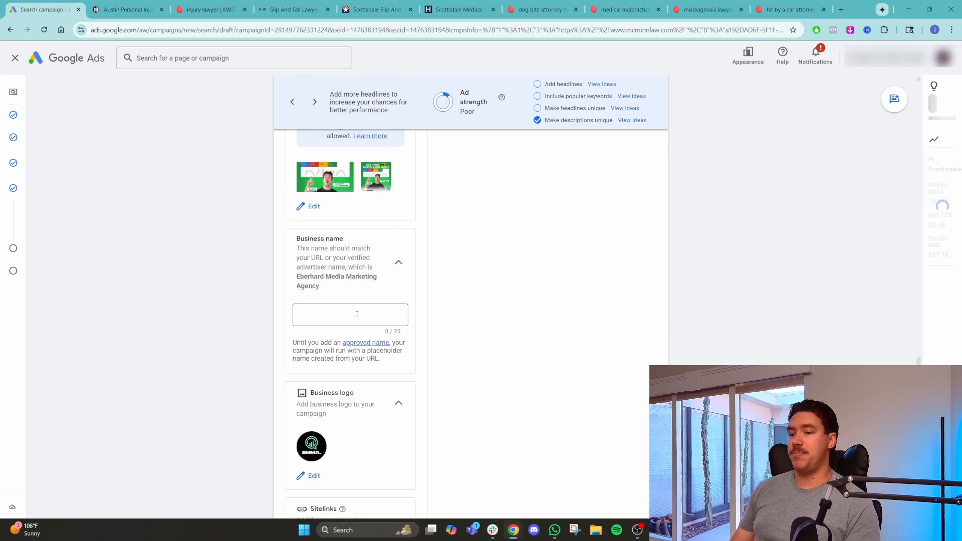
pyautogui.click(357, 314)
pyautogui.scroll(15, 548, 329)
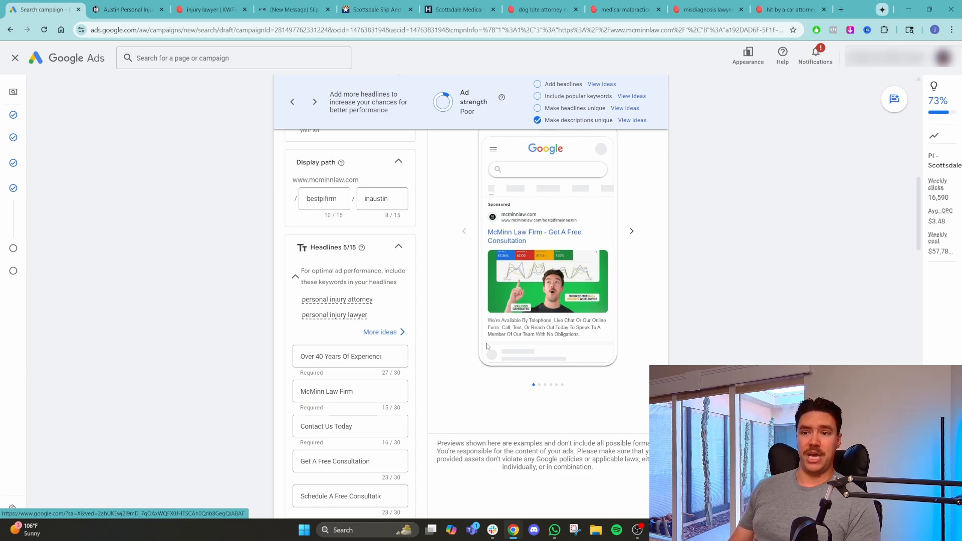
pyautogui.scroll(-15, 481, 371)
pyautogui.scroll(-4, 451, 366)
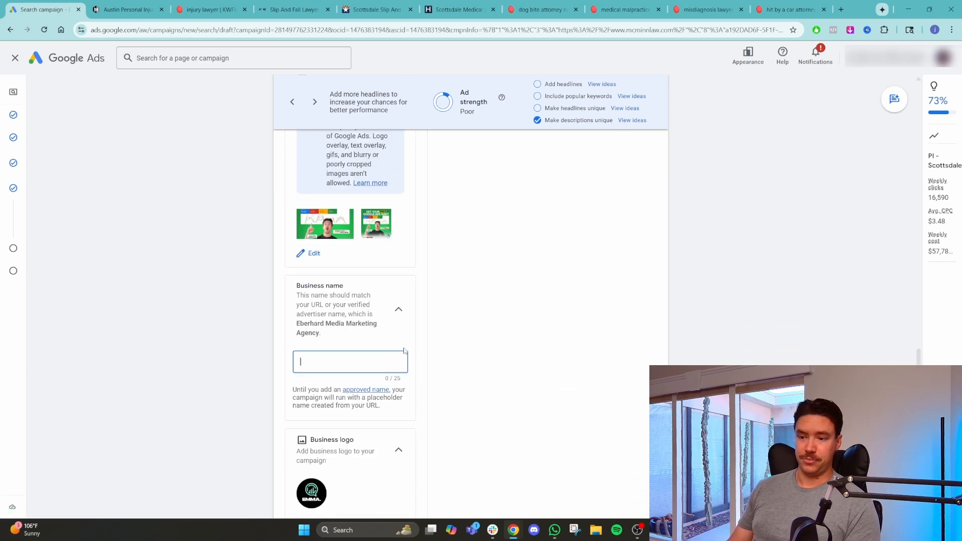
# - Read the Business name requirement about matching the URL or verified advertiser name and view the Business logo setting
pyautogui.moveTo(297, 326); pyautogui.dragTo(368, 324)
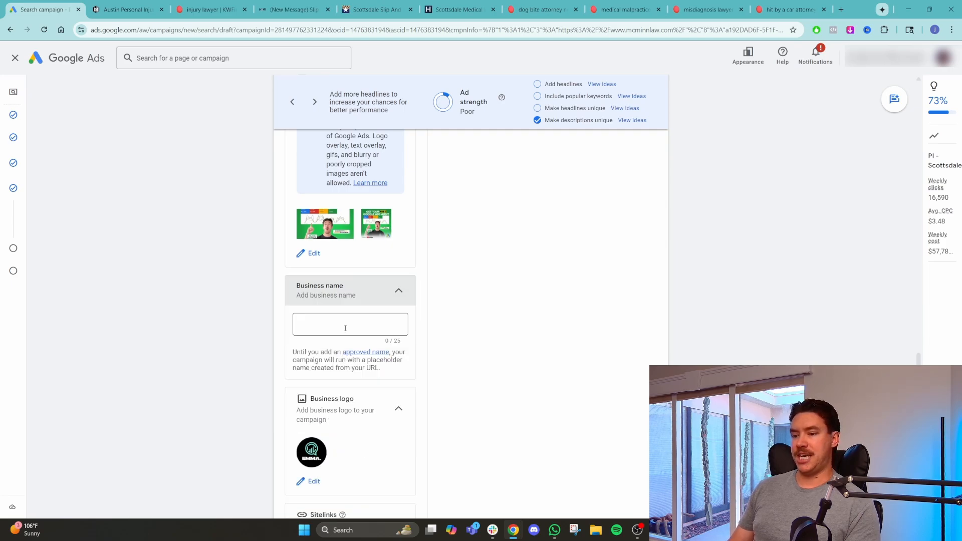
pyautogui.click(359, 294)
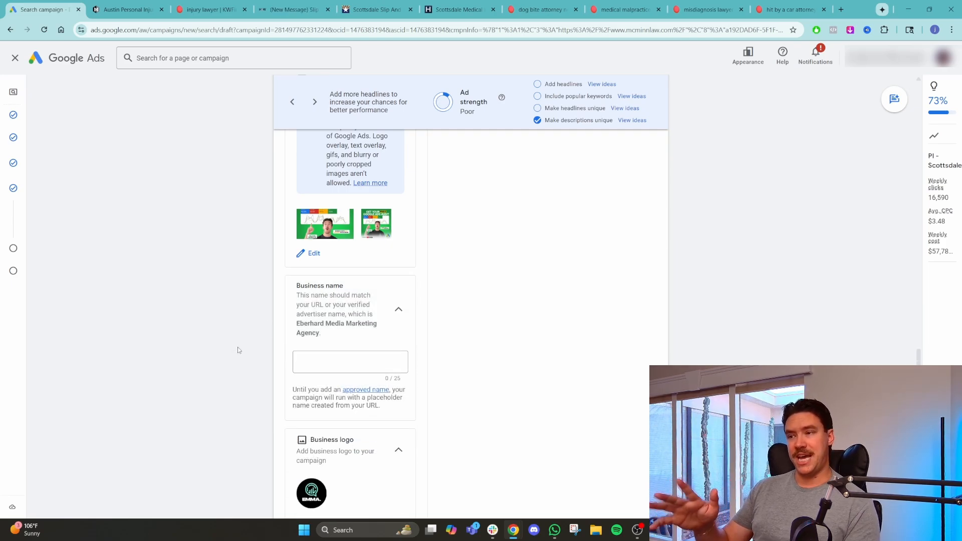
pyautogui.scroll(-3, 237, 346)
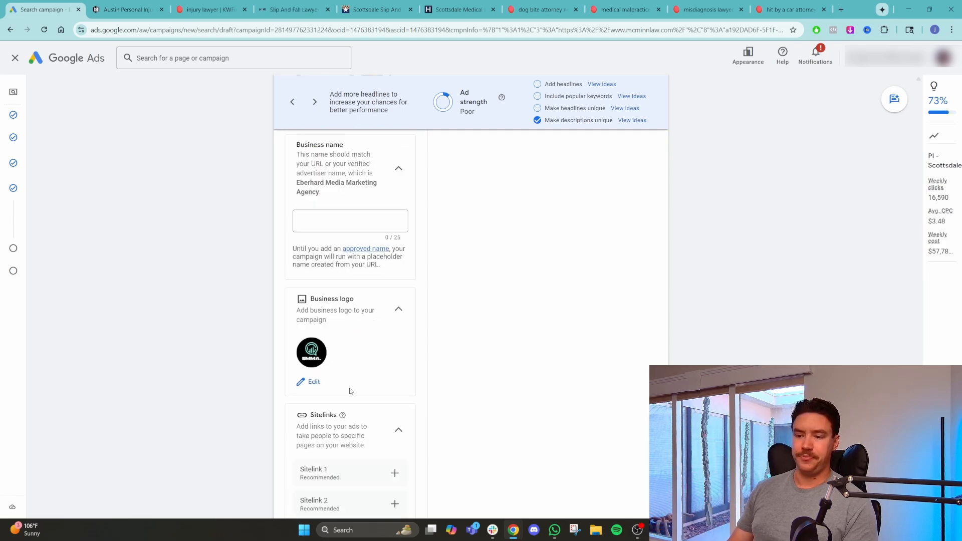
# - Check where the business logo appears in the ad preview and return past the Business name to the Sitelinks section
pyautogui.scroll(15, 663, 313)
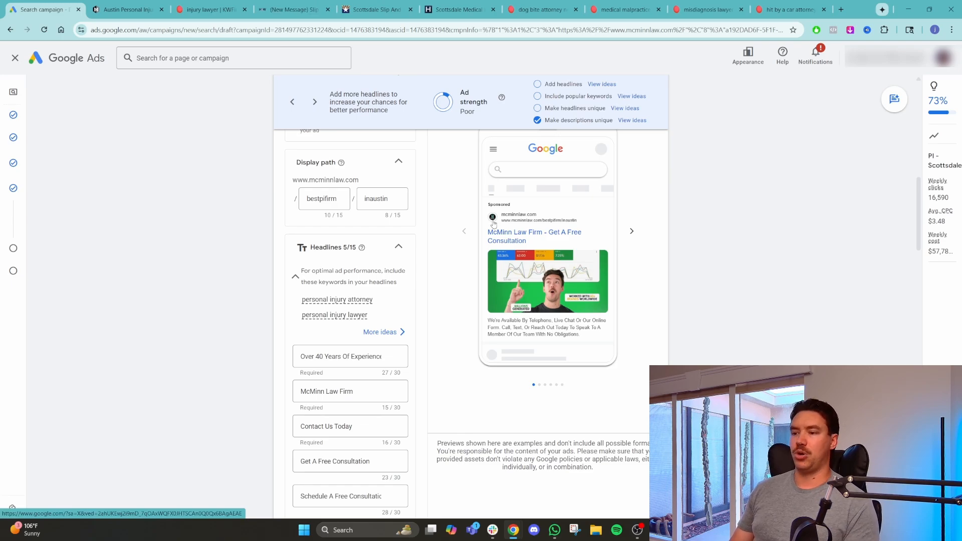
pyautogui.scroll(-15, 245, 341)
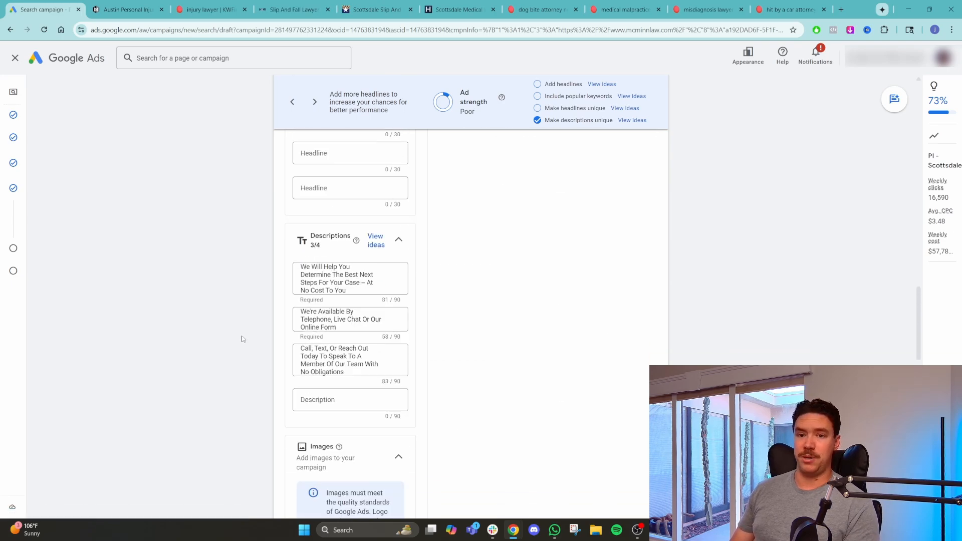
pyautogui.scroll(-6, 249, 346)
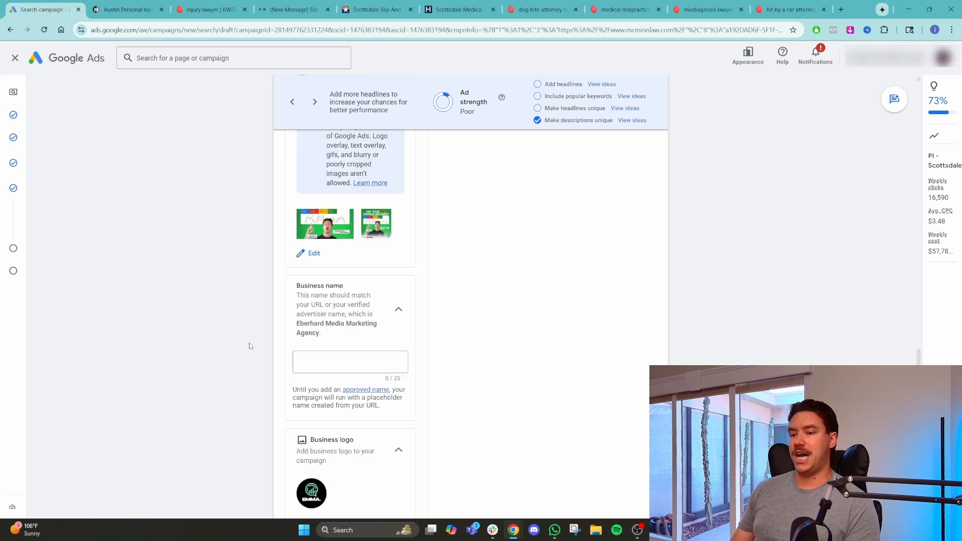
pyautogui.scroll(-3, 320, 351)
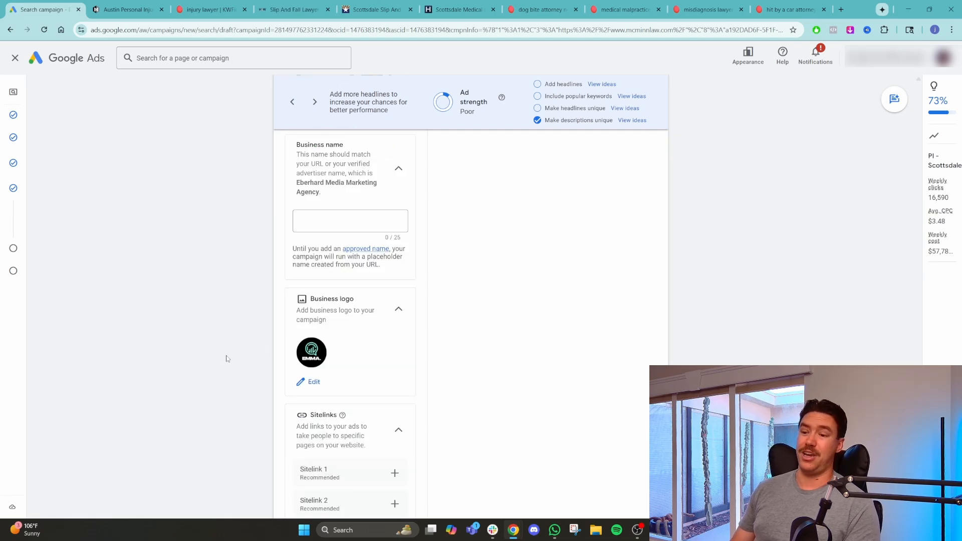
pyautogui.scroll(-3, 237, 341)
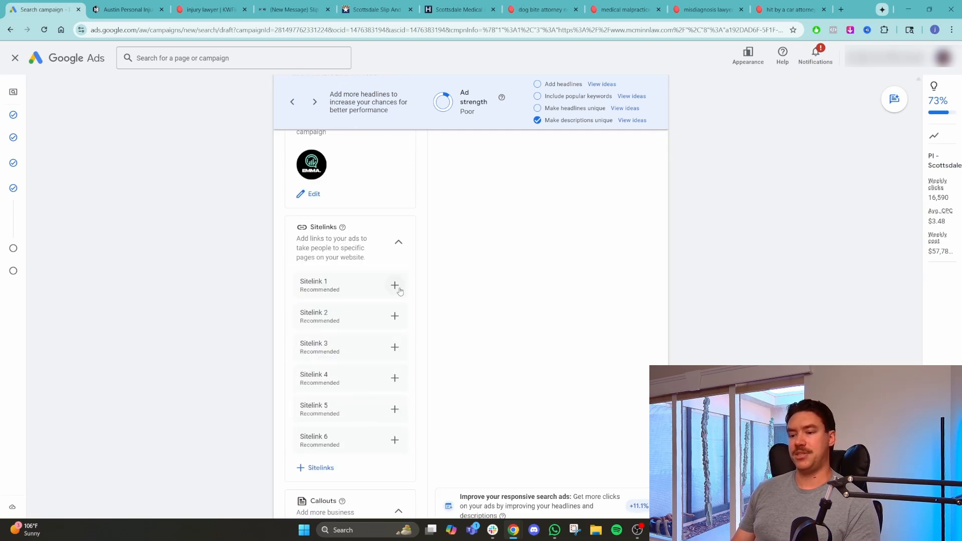
# - Go back to the "slip and fall injury lawyer" Google results and examine the sitelinks under the sponsored phillipslaw.com ad
pyautogui.click(377, 9)
pyautogui.click(11, 30)
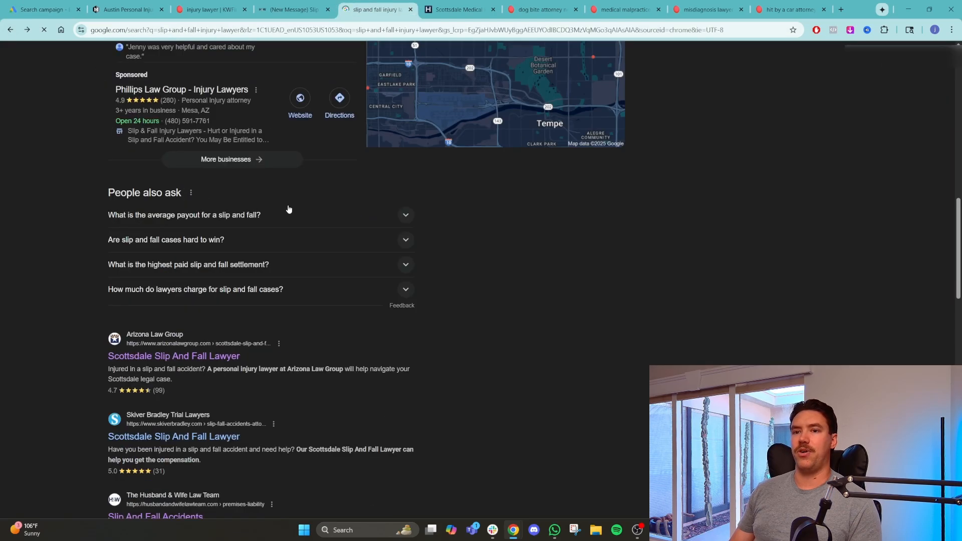
pyautogui.scroll(15, 518, 330)
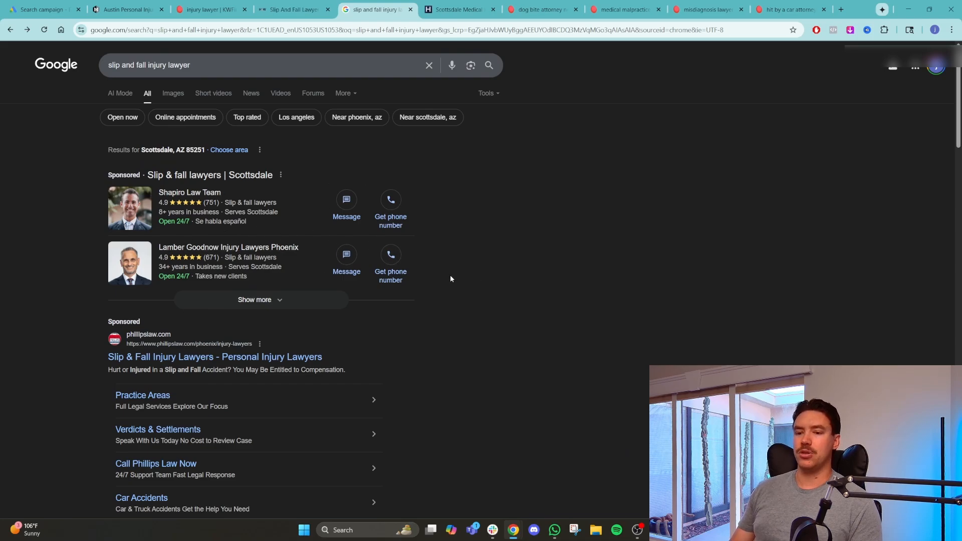
pyautogui.scroll(-4, 450, 279)
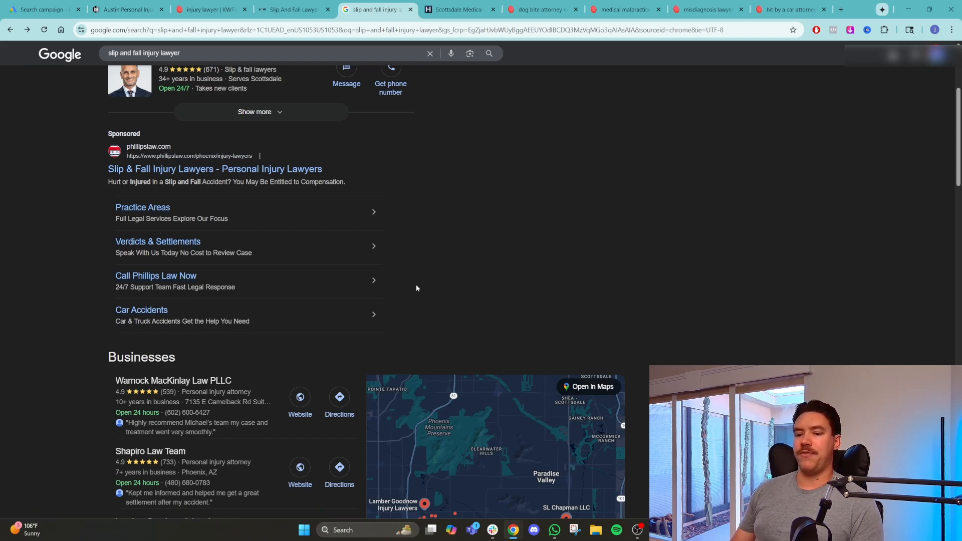
pyautogui.scroll(-10, 416, 285)
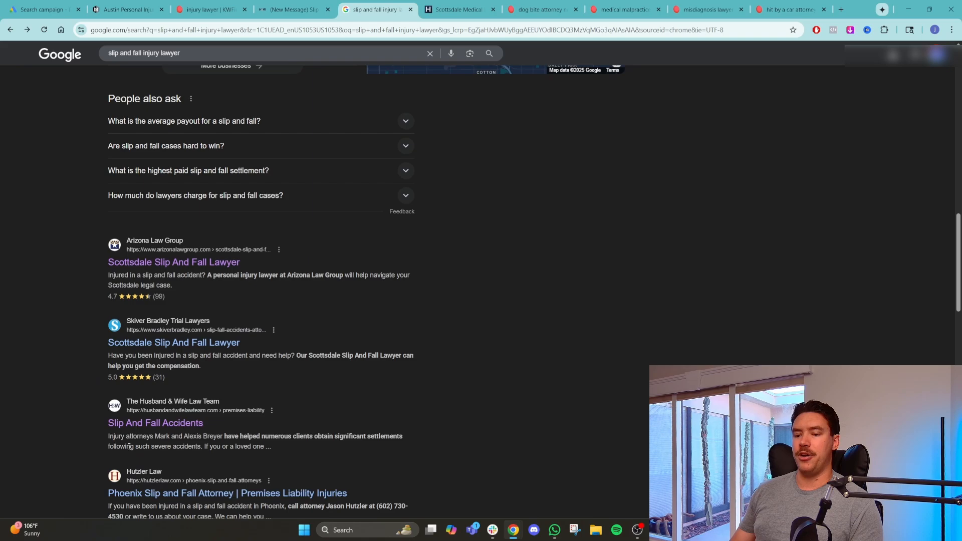
pyautogui.scroll(-4, 231, 439)
pyautogui.scroll(18, 480, 358)
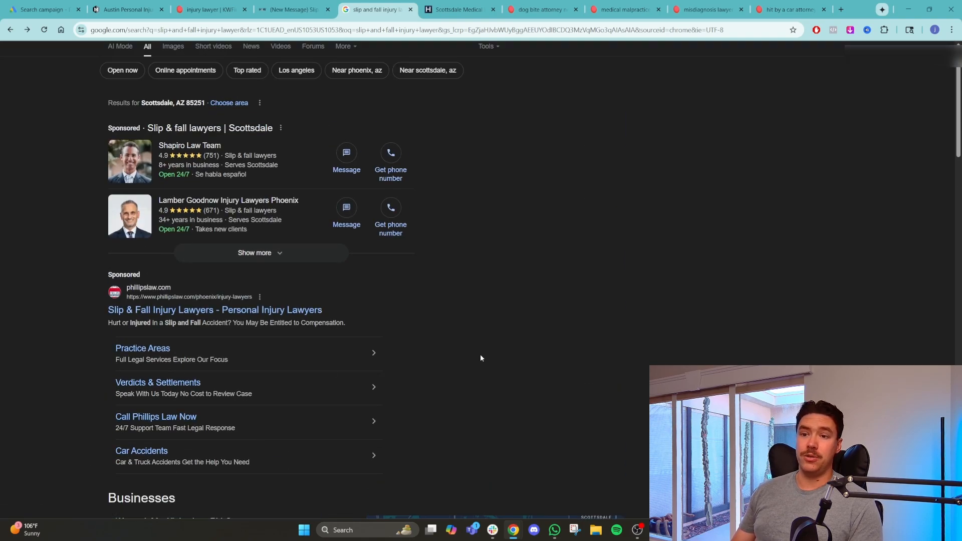
pyautogui.scroll(-2, 368, 342)
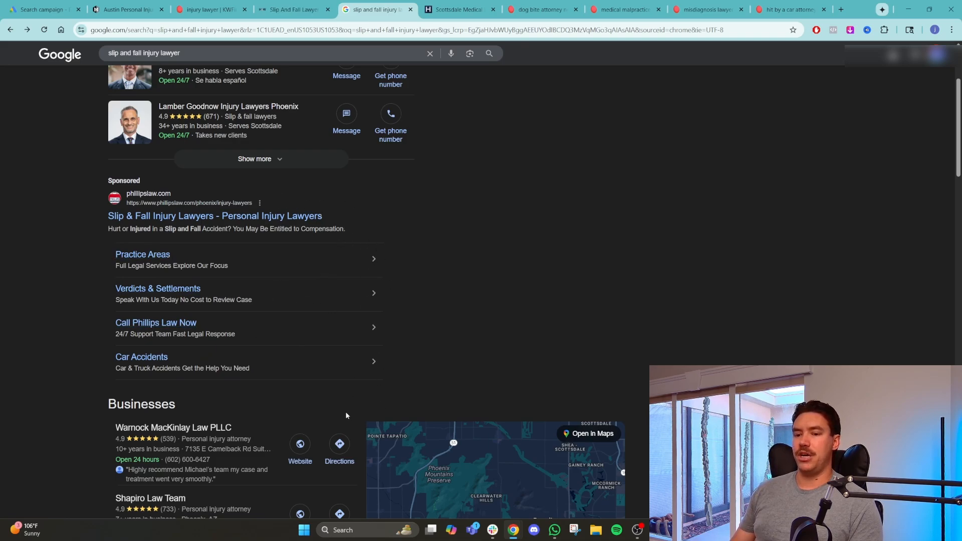
pyautogui.scroll(1, 285, 309)
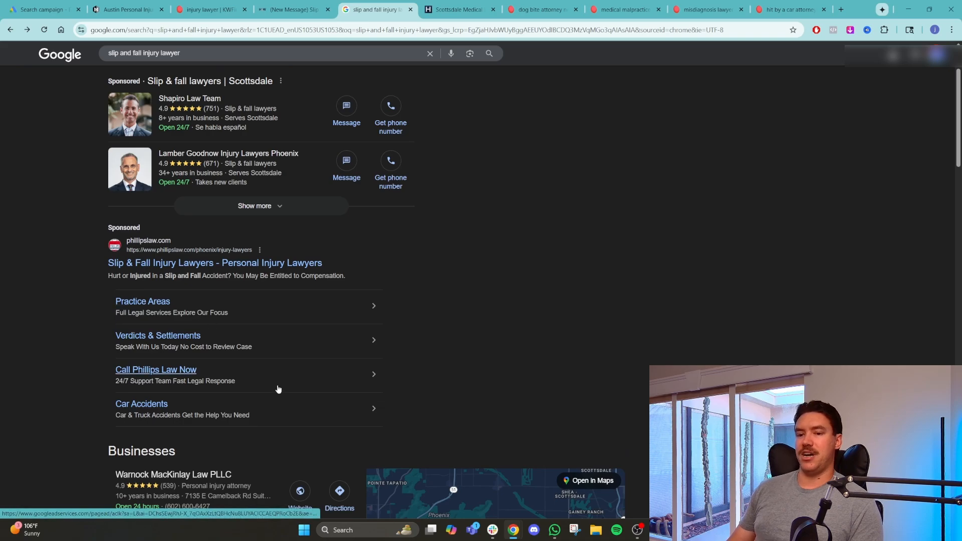
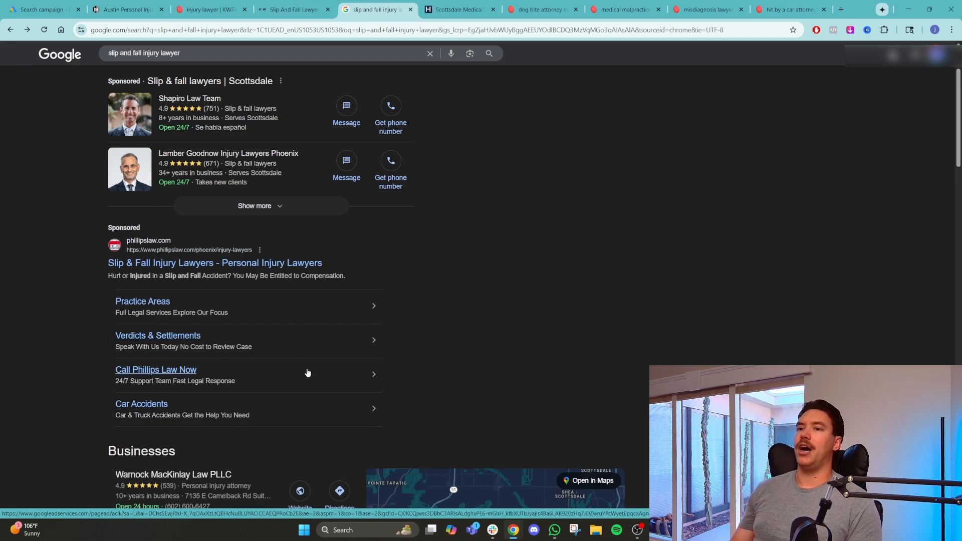
# - Open the McMinn law firm homepage and review its navigation pages as possible sitelink destinations
pyautogui.click(125, 9)
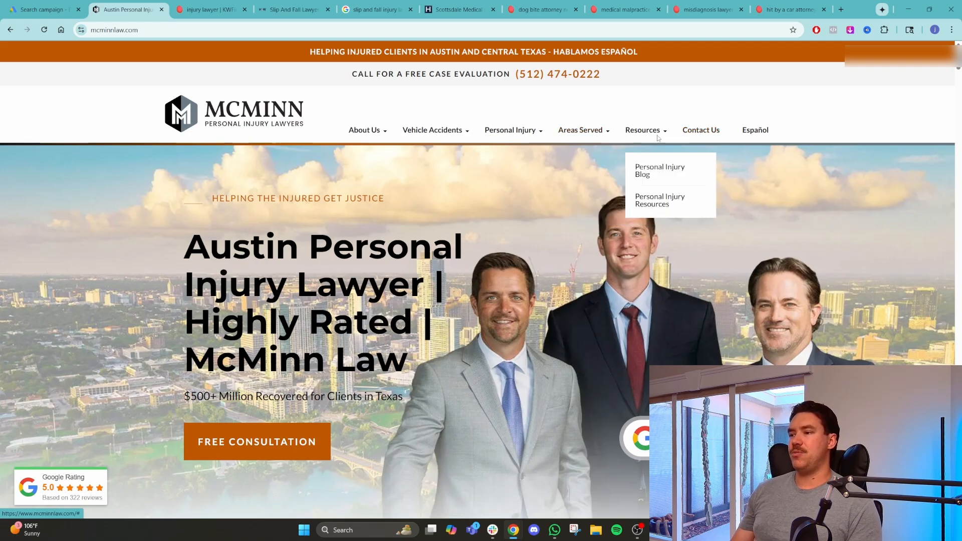
pyautogui.moveTo(416, 132)
pyautogui.scroll(-7, 688, 272)
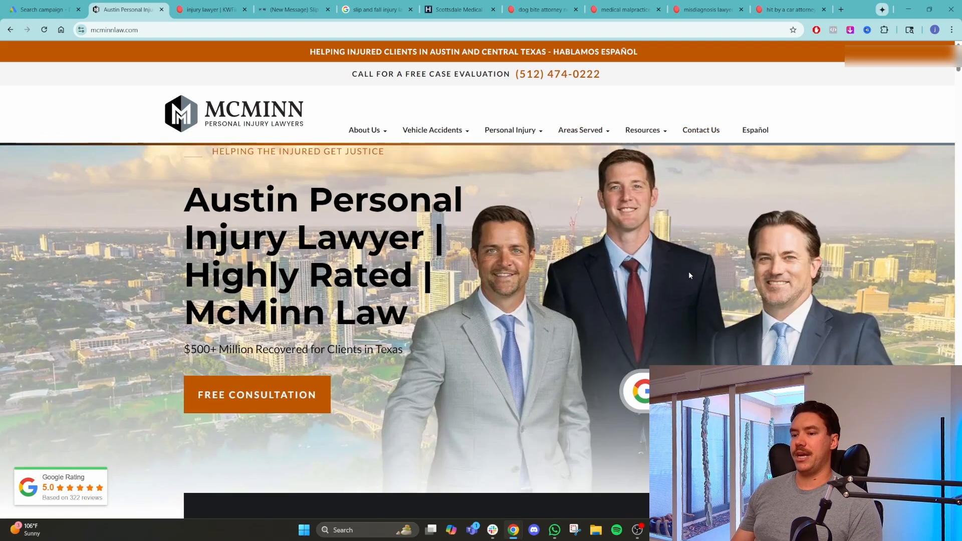
pyautogui.scroll(7, 689, 272)
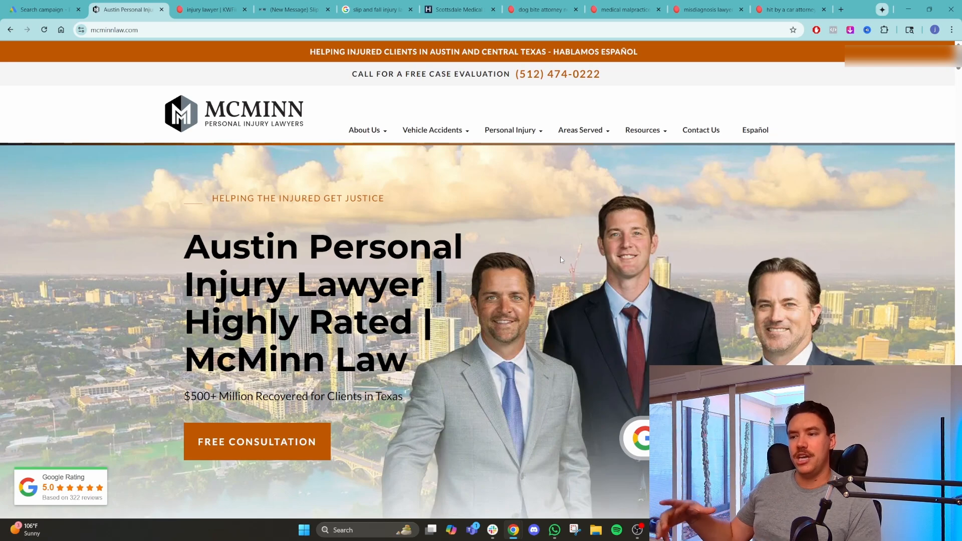
# - Return to the Google Ads draft, inspect the blank creation form for Sitelink 1 and close it without creating anything
pyautogui.click(46, 6)
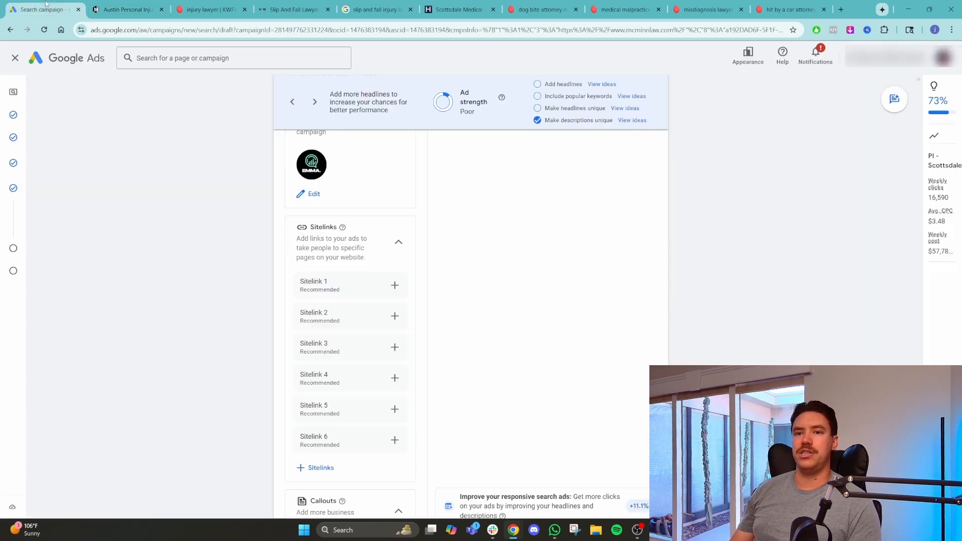
pyautogui.scroll(-3, 290, 291)
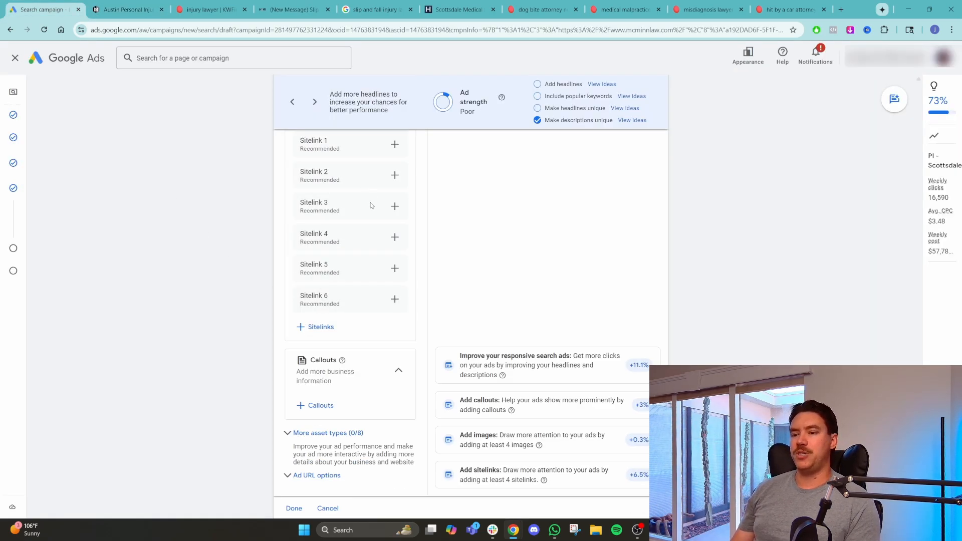
pyautogui.scroll(3, 371, 203)
pyautogui.scroll(-4, 371, 224)
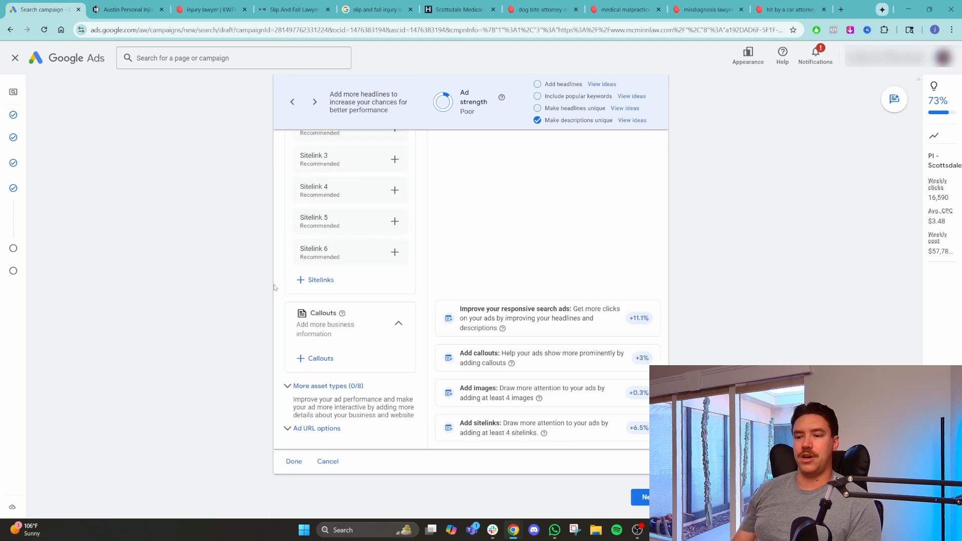
pyautogui.scroll(2, 338, 220)
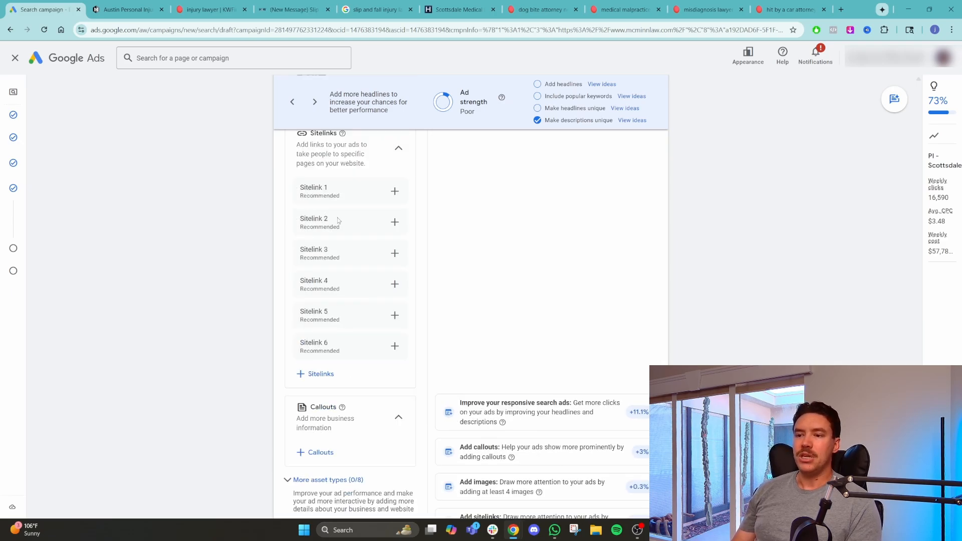
pyautogui.click(395, 191)
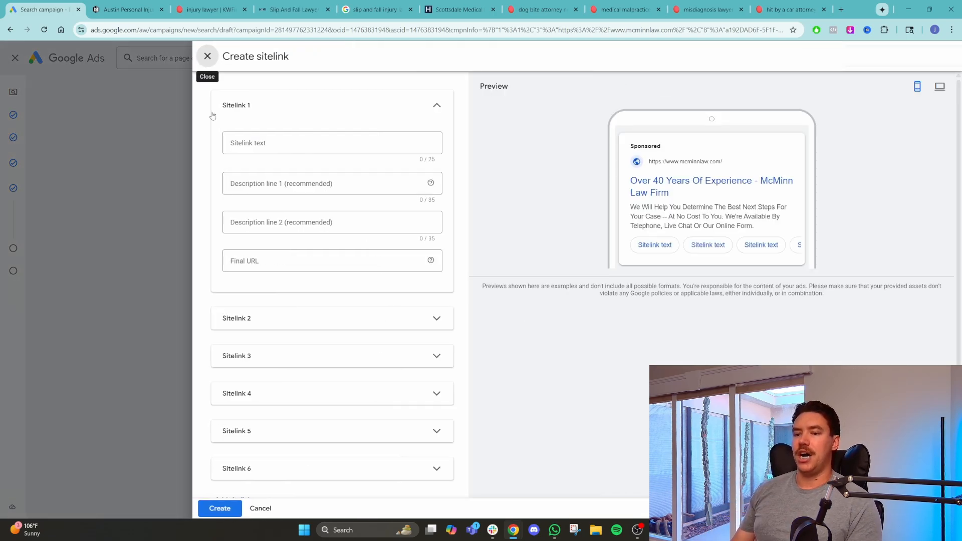
pyautogui.click(207, 56)
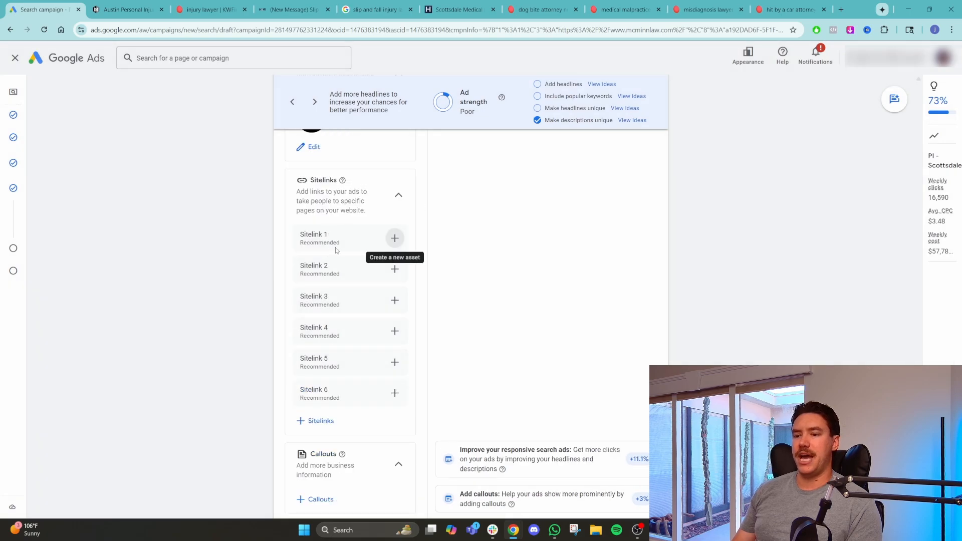
# - Review the suggested sitelinks and those in the asset library, and close the selection without adding any
pyautogui.click(330, 421)
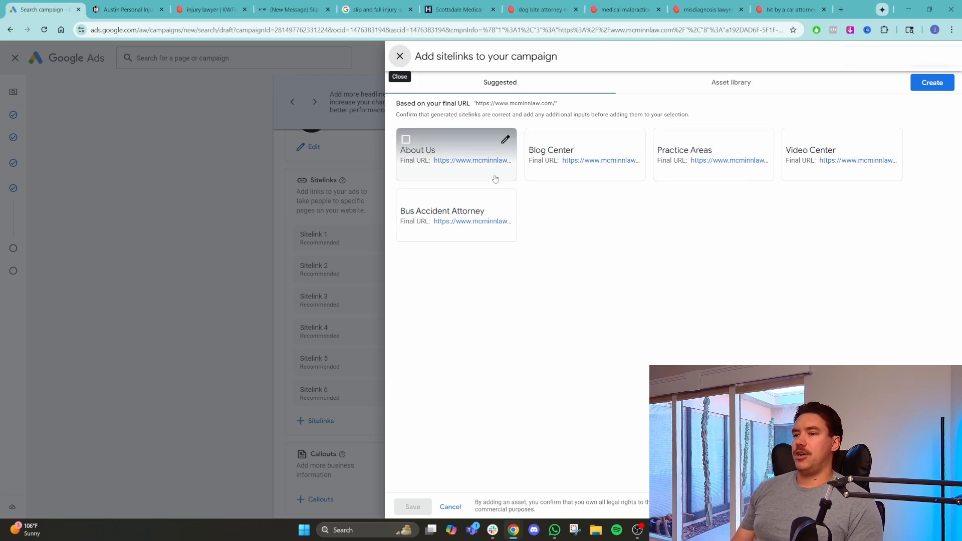
pyautogui.click(734, 83)
pyautogui.click(514, 83)
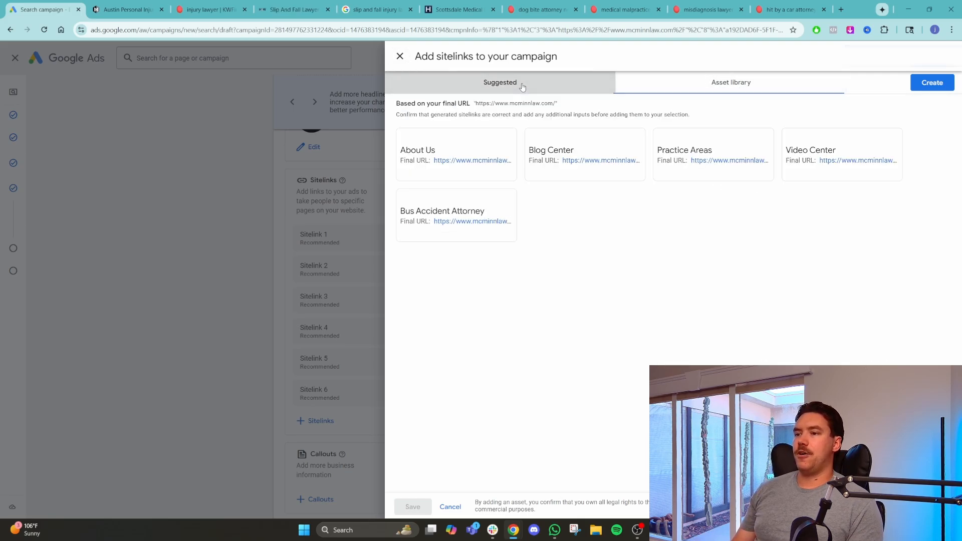
pyautogui.click(744, 86)
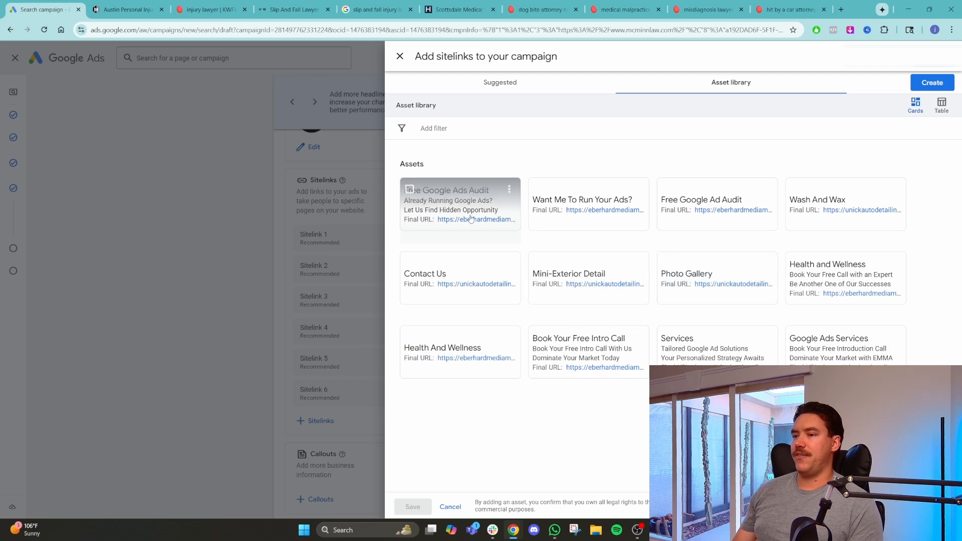
pyautogui.click(400, 56)
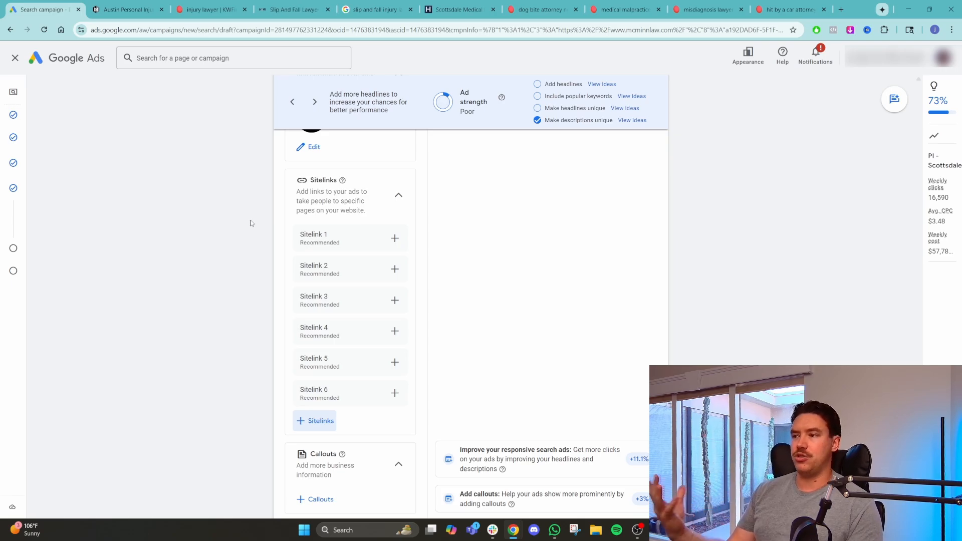
# - Go back to the "slip and fall injury lawyer" Google results and examine the text of the sponsored ads for examples of callouts
pyautogui.scroll(-3, 269, 252)
pyautogui.scroll(-1, 269, 252)
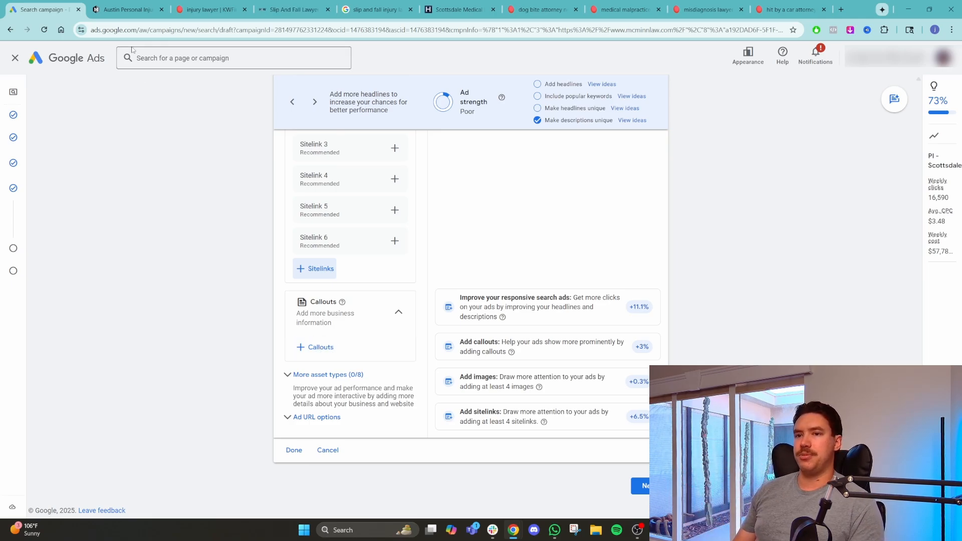
pyautogui.click(125, 9)
pyautogui.click(341, 6)
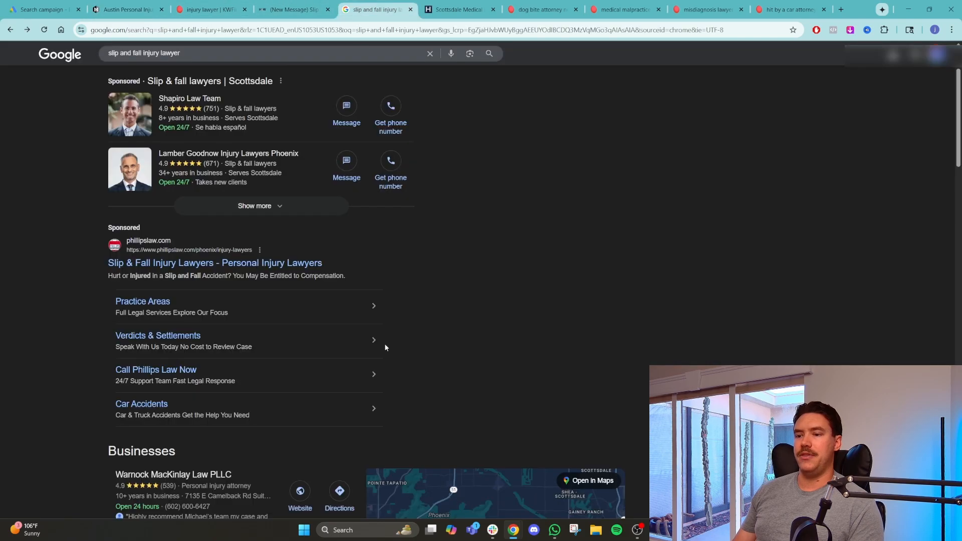
pyautogui.scroll(-5, 383, 343)
pyautogui.scroll(-10, 636, 354)
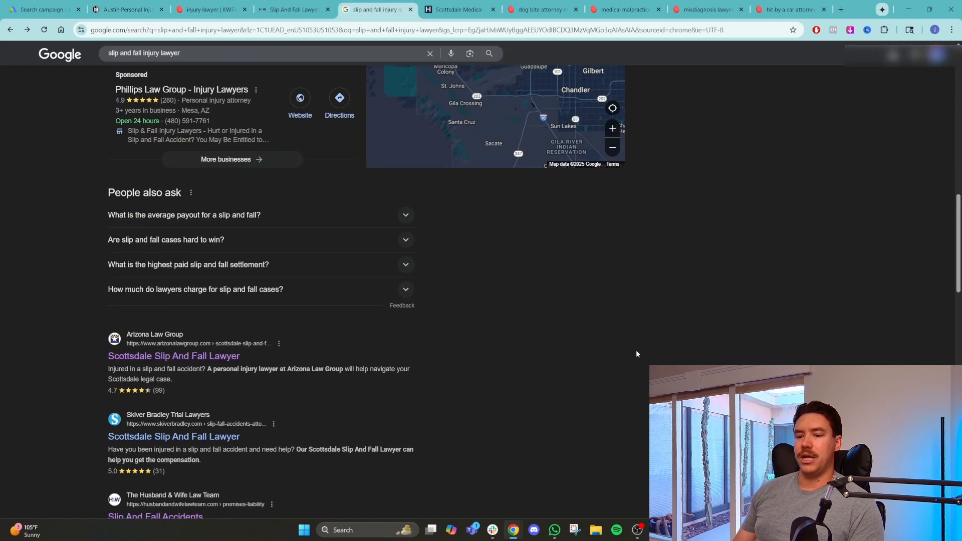
pyautogui.scroll(-3, 636, 354)
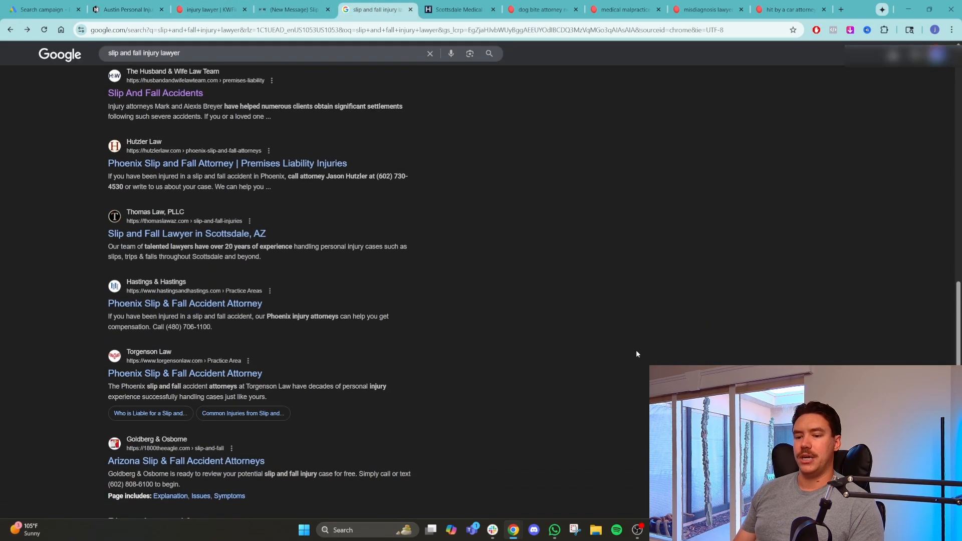
pyautogui.scroll(-2, 443, 376)
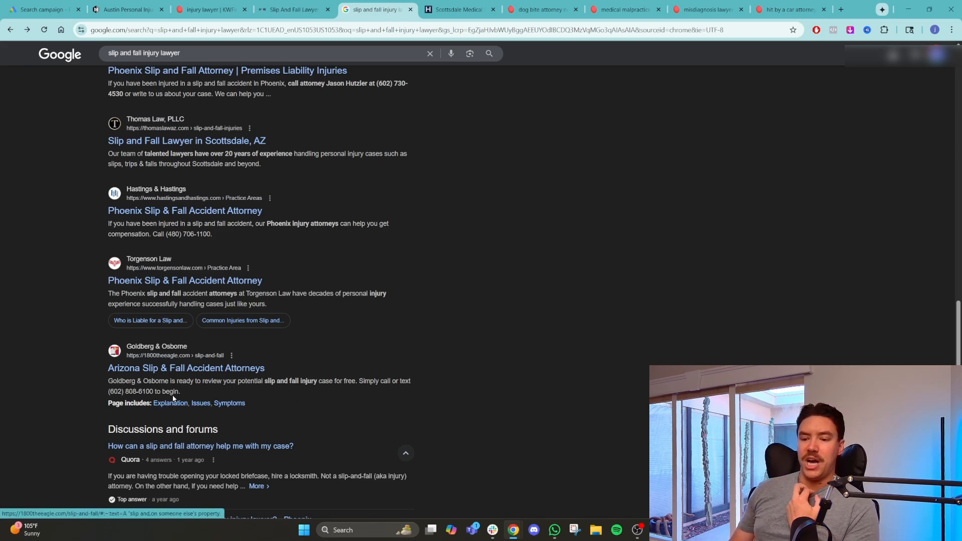
pyautogui.scroll(-2, 193, 400)
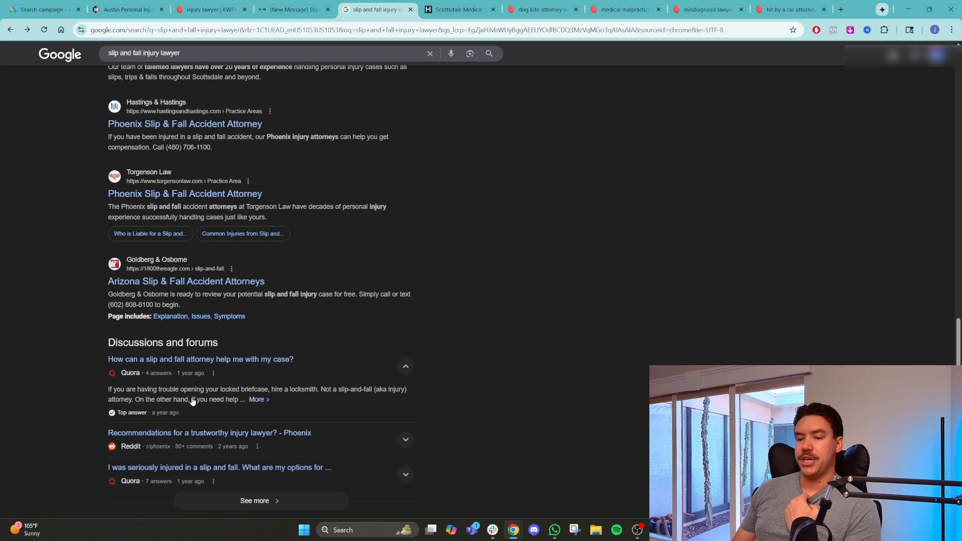
pyautogui.scroll(-8, 193, 401)
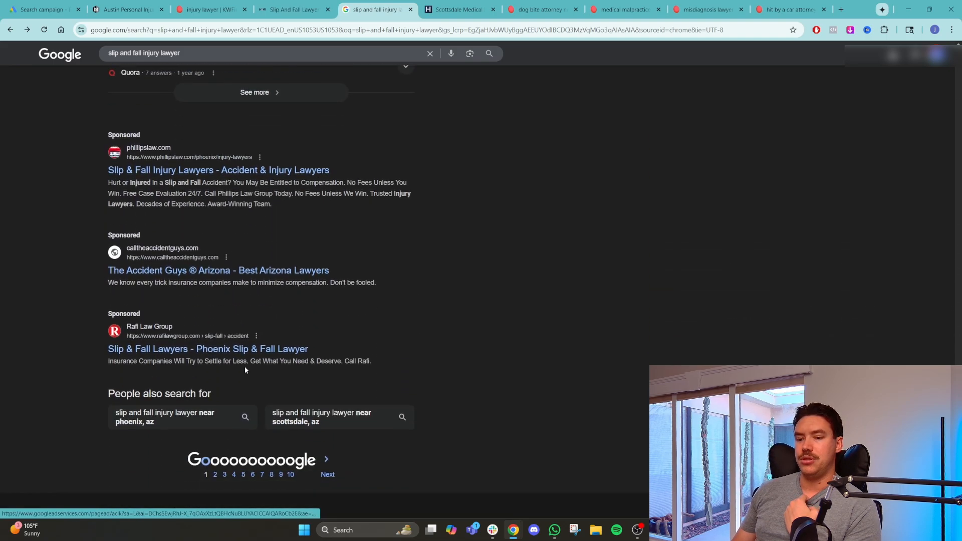
pyautogui.scroll(-2, 244, 369)
pyautogui.scroll(20, 324, 379)
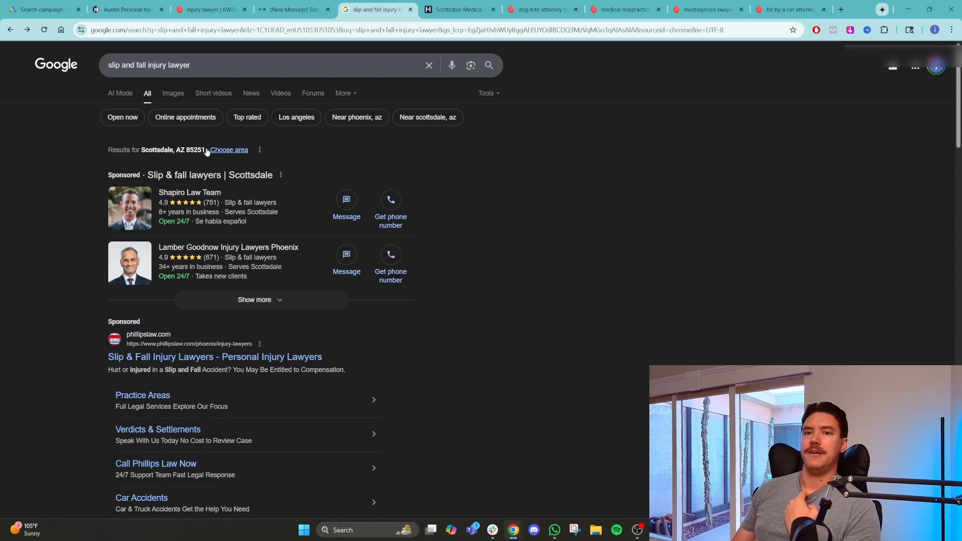
# - In the Google Ads draft, select all six existing callout assets for the campaign, and close the selection without applying it
pyautogui.click(43, 10)
pyautogui.click(324, 346)
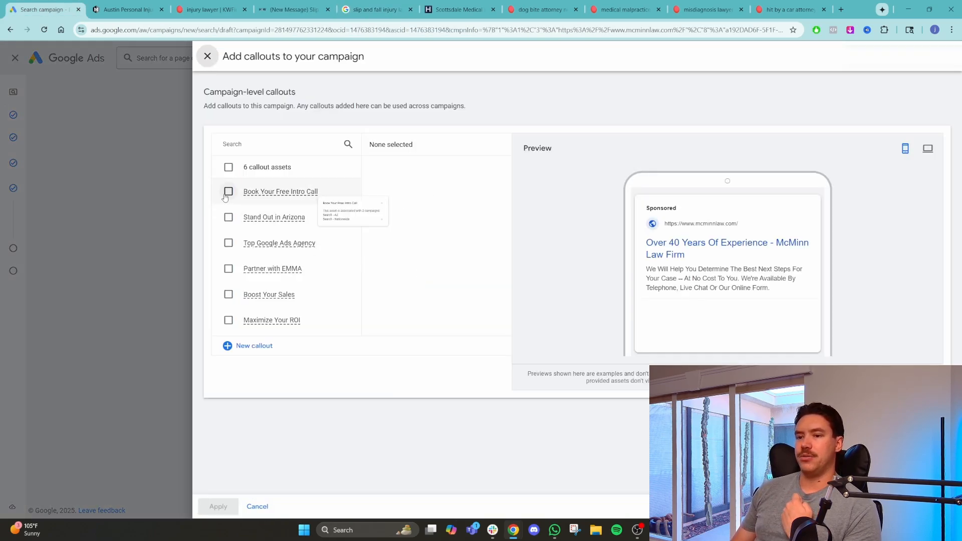
pyautogui.click(229, 192)
pyautogui.click(229, 217)
pyautogui.click(229, 243)
pyautogui.click(229, 269)
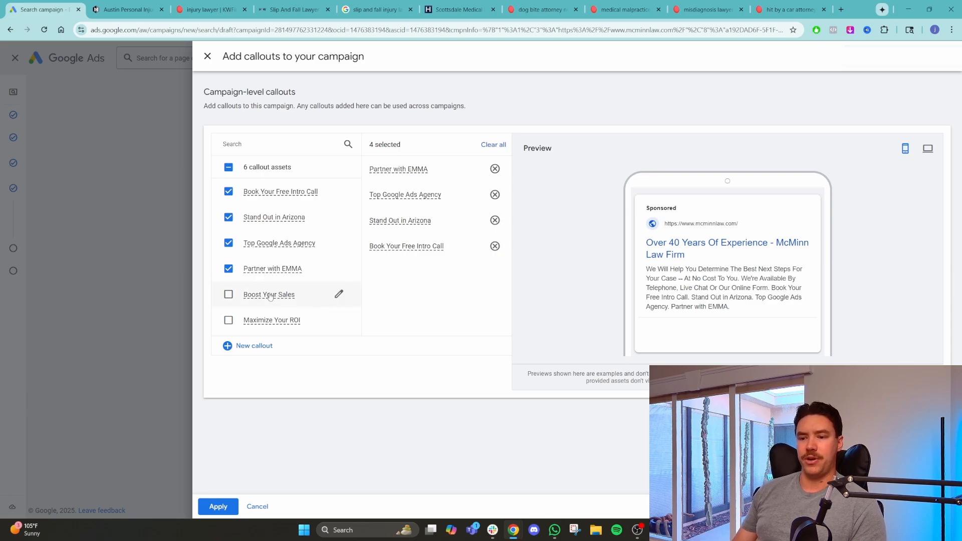
pyautogui.click(229, 295)
pyautogui.click(229, 320)
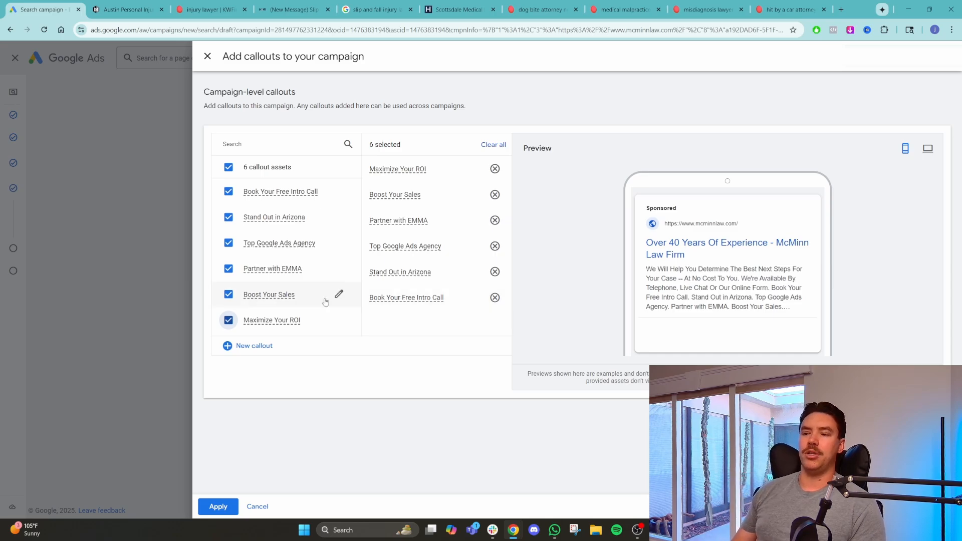
pyautogui.click(208, 57)
pyautogui.click(532, 293)
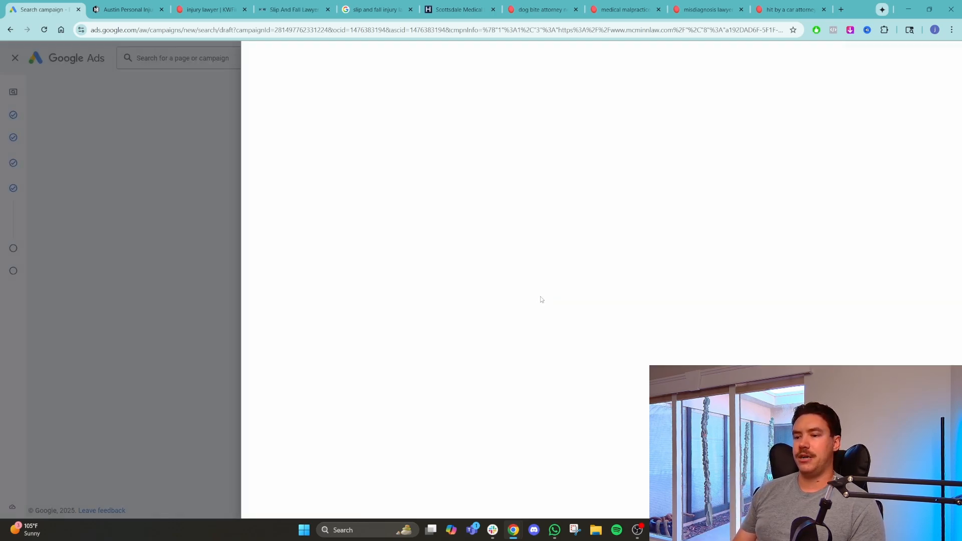
# - Review the additional asset types, such as calls, messages, structured snippets and lead forms, and expand the Ad URL options
pyautogui.scroll(-3, 323, 375)
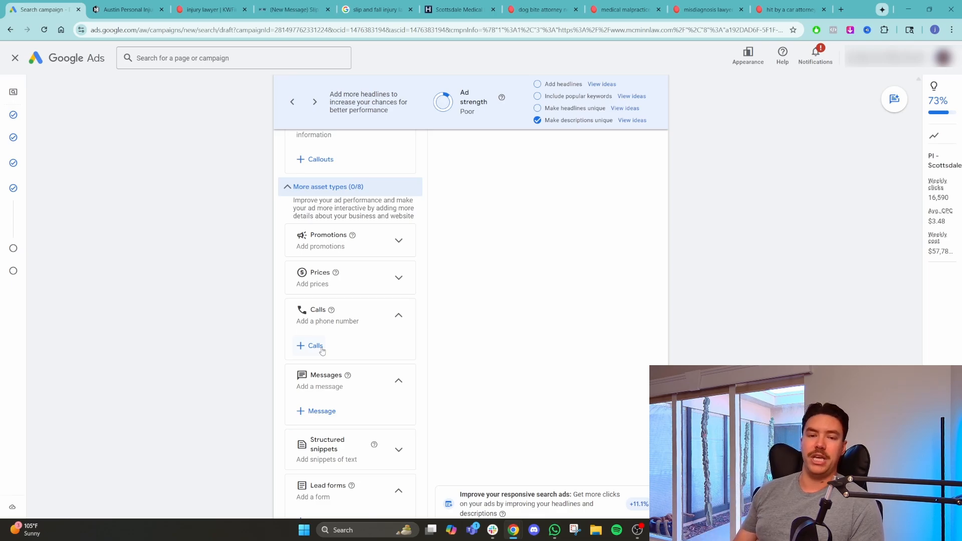
pyautogui.scroll(-4, 322, 351)
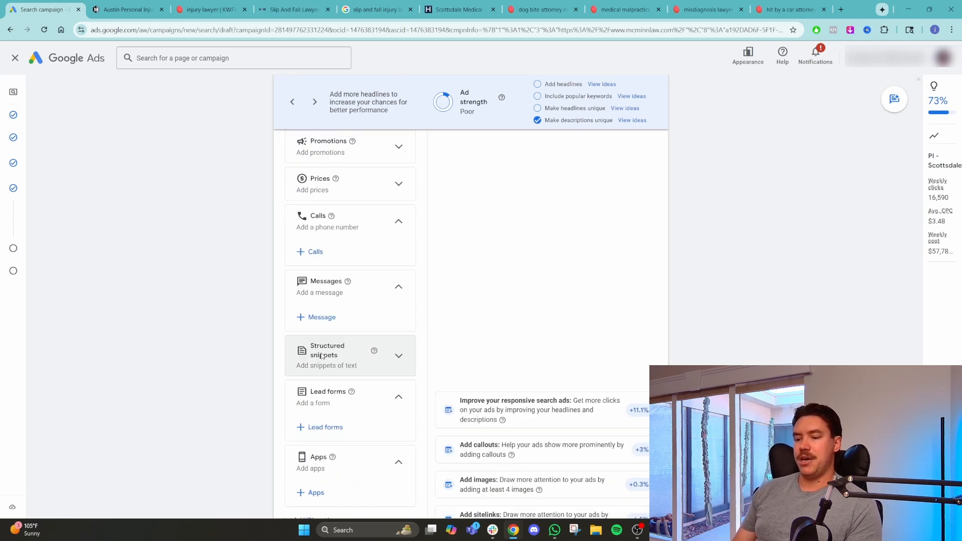
pyautogui.scroll(5, 349, 356)
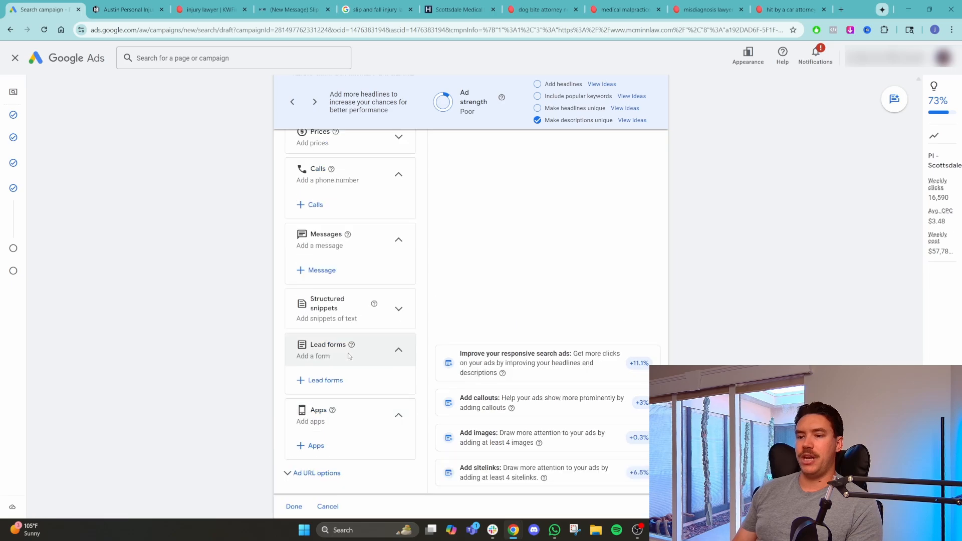
pyautogui.scroll(-5, 349, 356)
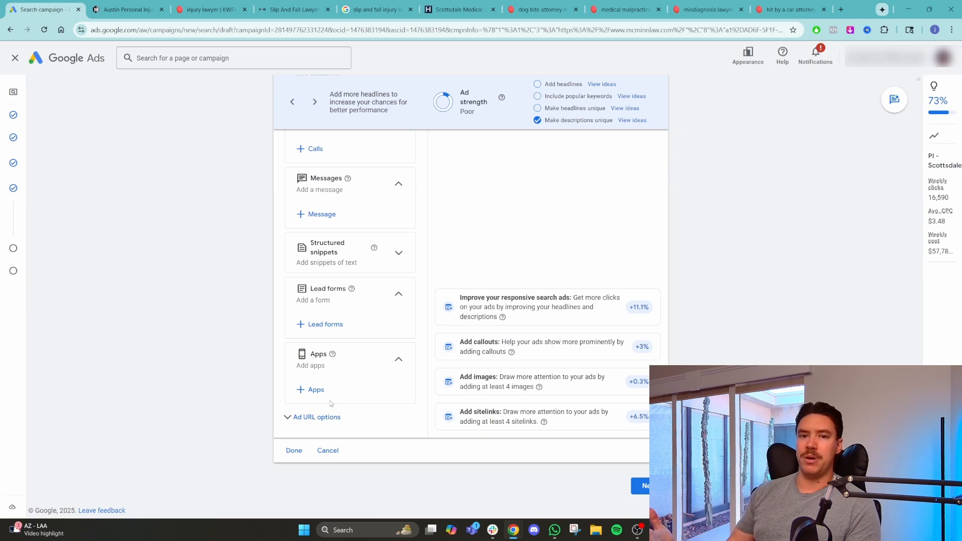
pyautogui.click(333, 423)
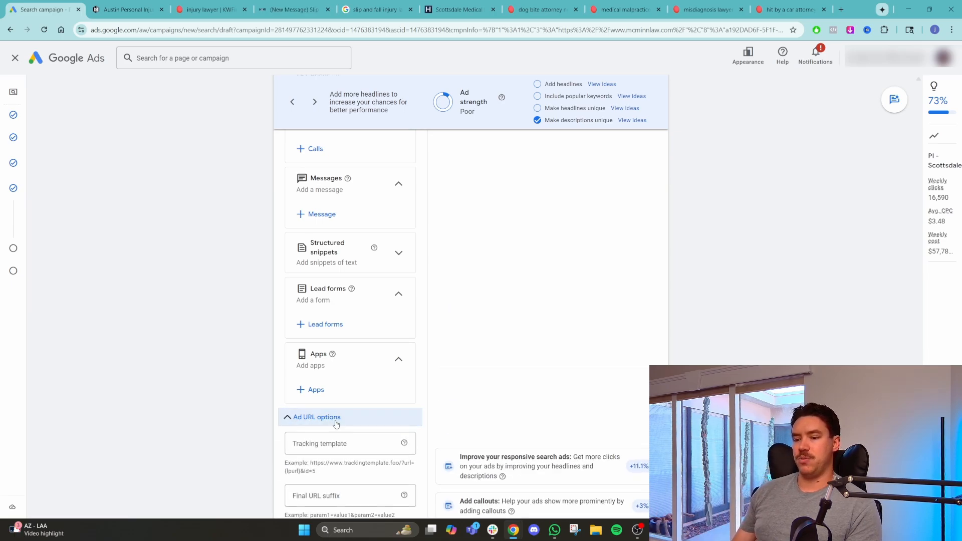
pyautogui.scroll(-3, 351, 400)
pyautogui.scroll(4, 361, 384)
pyautogui.scroll(5, 360, 383)
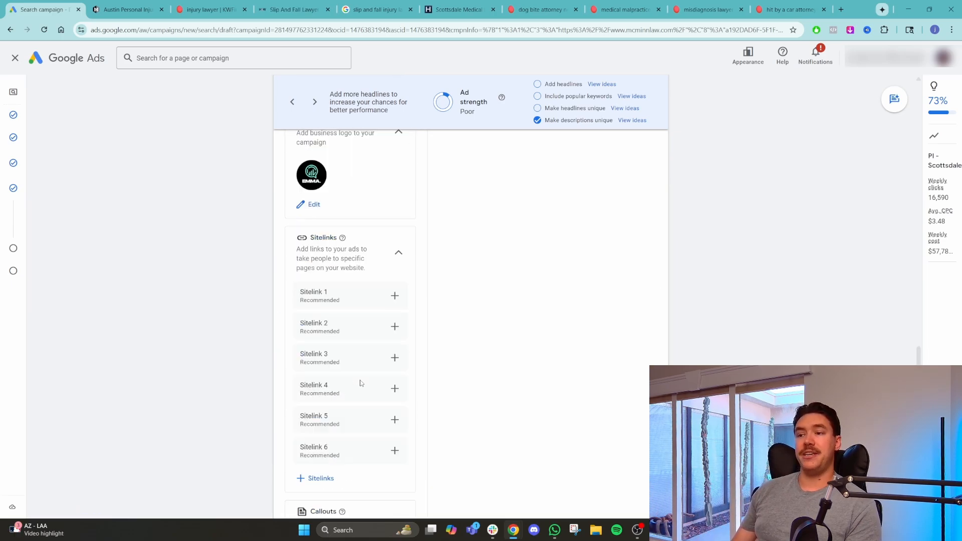
pyautogui.scroll(-8, 360, 383)
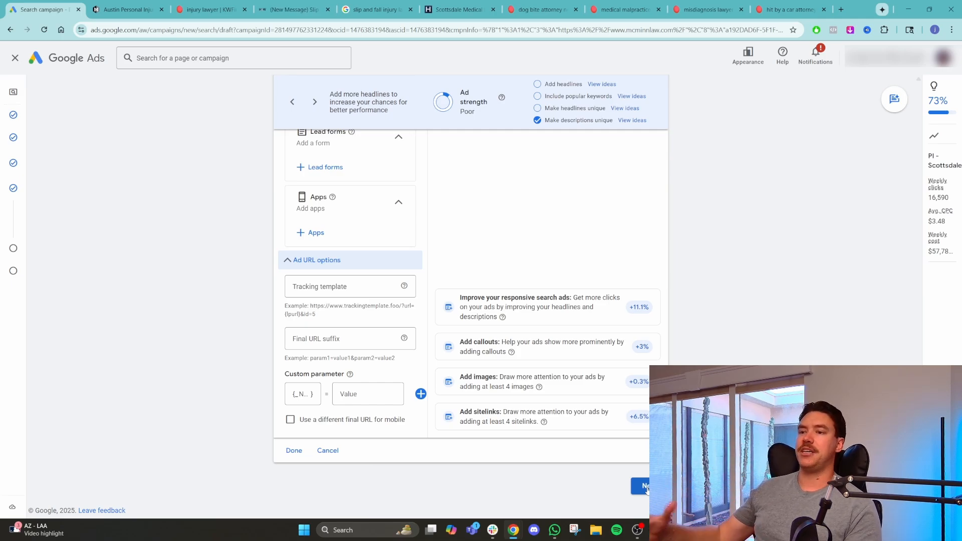
# - Proceed to the Budget page, dismiss the identity confirmation, and clear the average daily amount under a custom budget
pyautogui.click(644, 485)
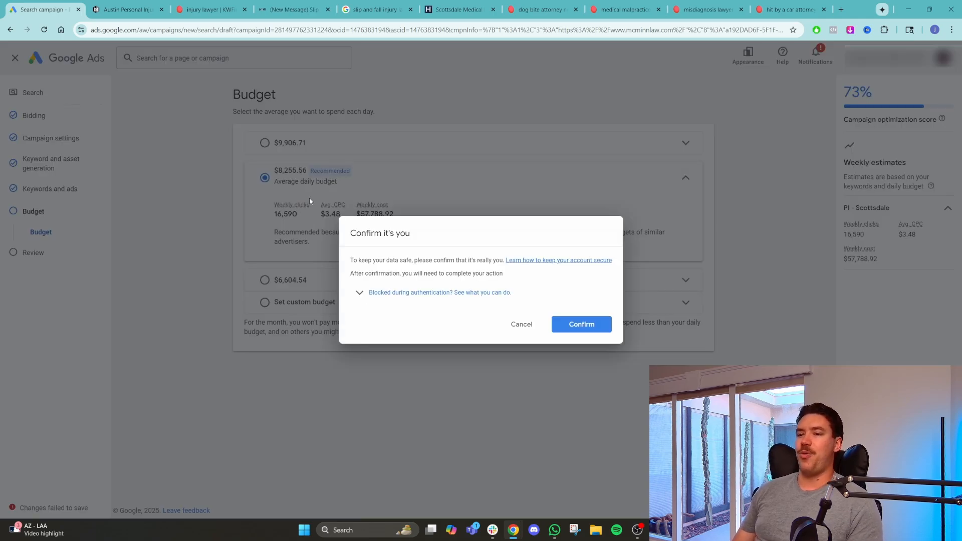
pyautogui.click(521, 325)
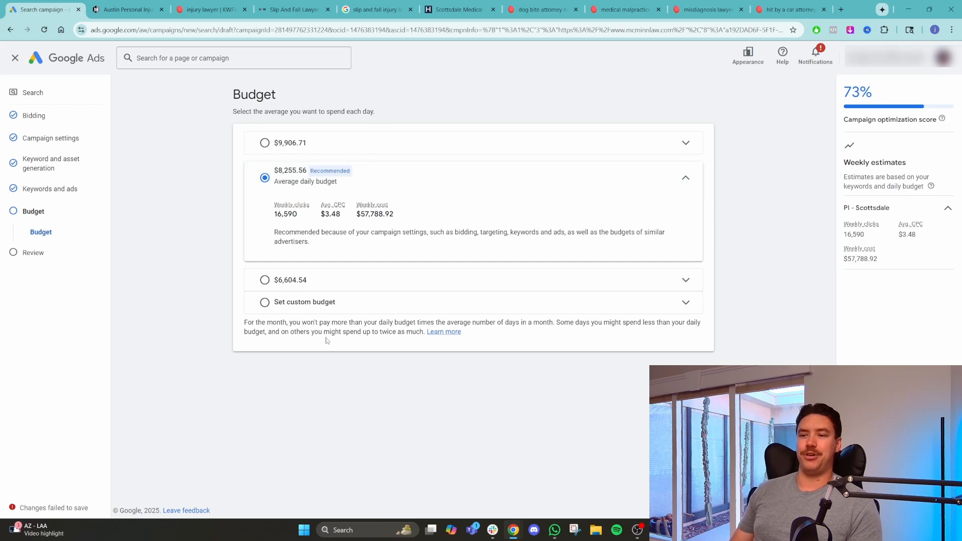
pyautogui.click(323, 302)
pyautogui.moveTo(318, 264); pyautogui.dragTo(264, 268)
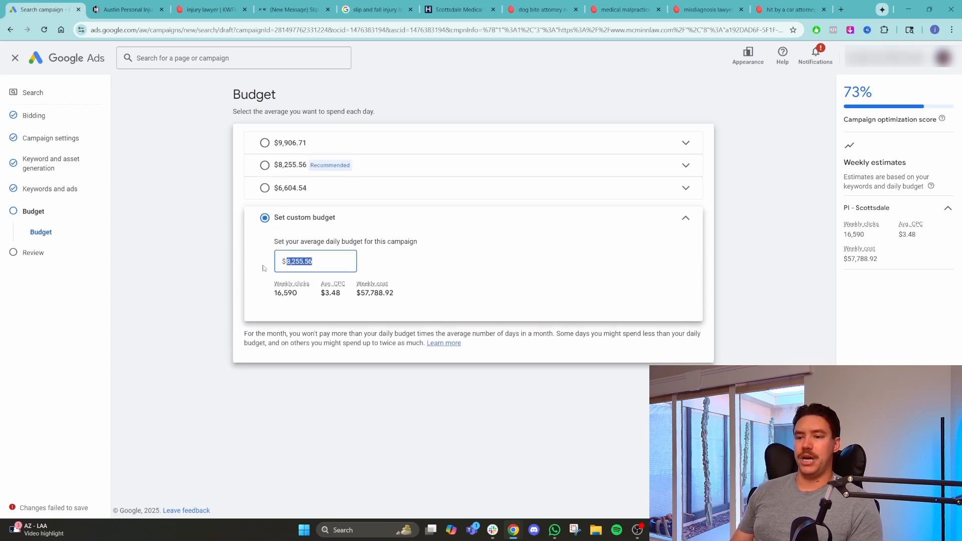
pyautogui.press('BackSpace')
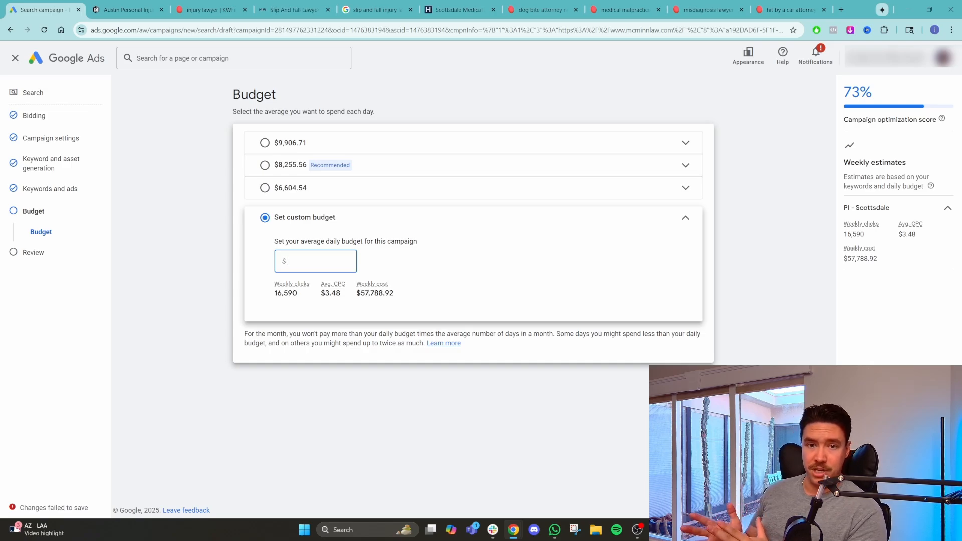
# - Exit the campaign draft, discarding the page's changes, and expand the account's Insights and reports and Audiences, keywords, and content sections
pyautogui.click(15, 58)
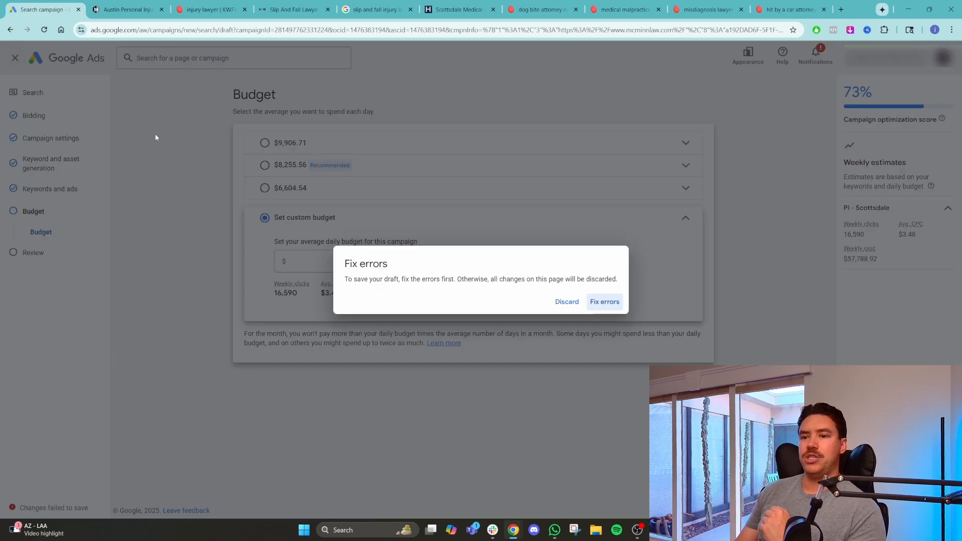
pyautogui.click(571, 307)
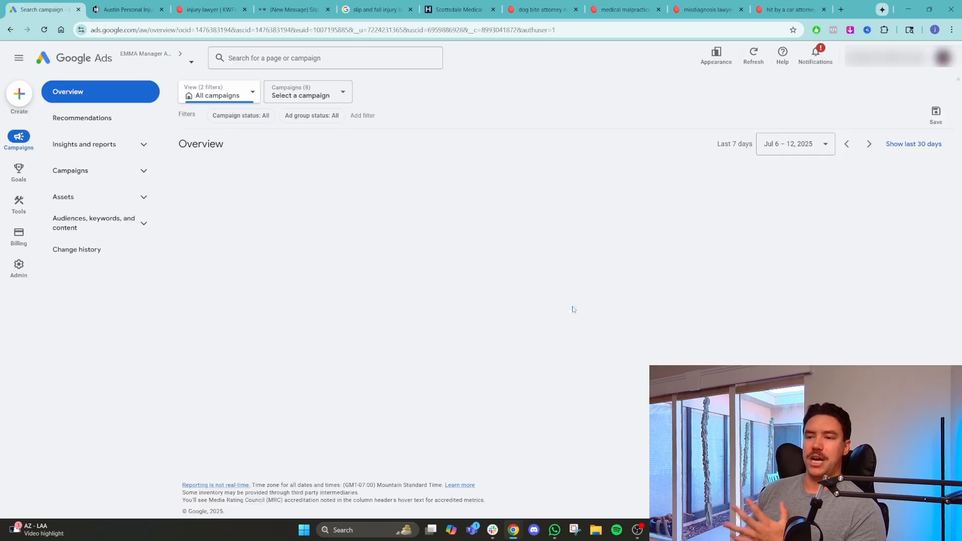
pyautogui.click(122, 144)
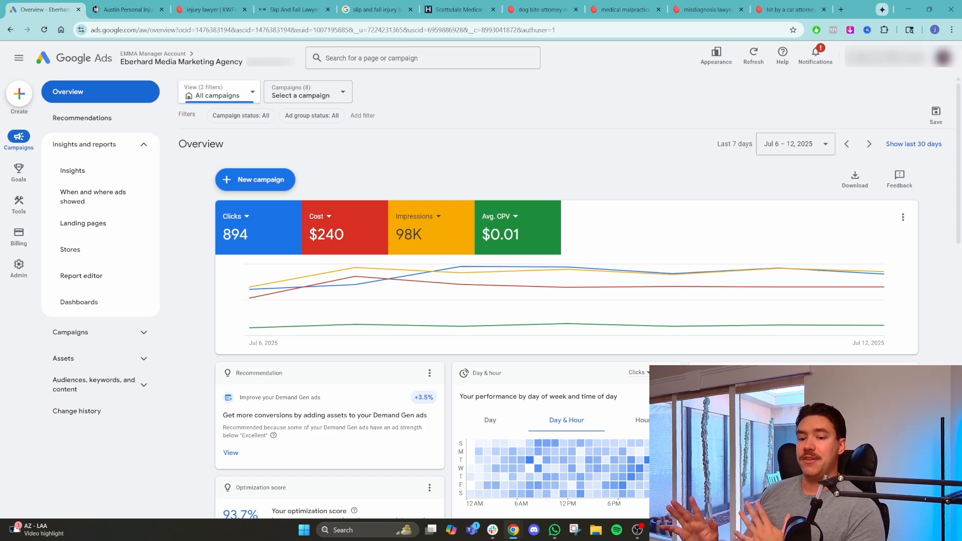
pyautogui.click(100, 384)
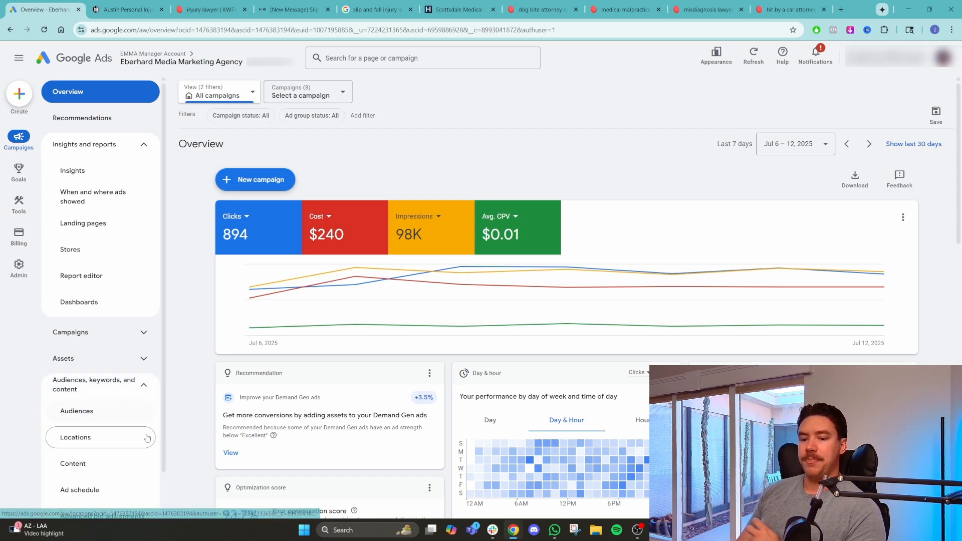
pyautogui.scroll(-1, 146, 446)
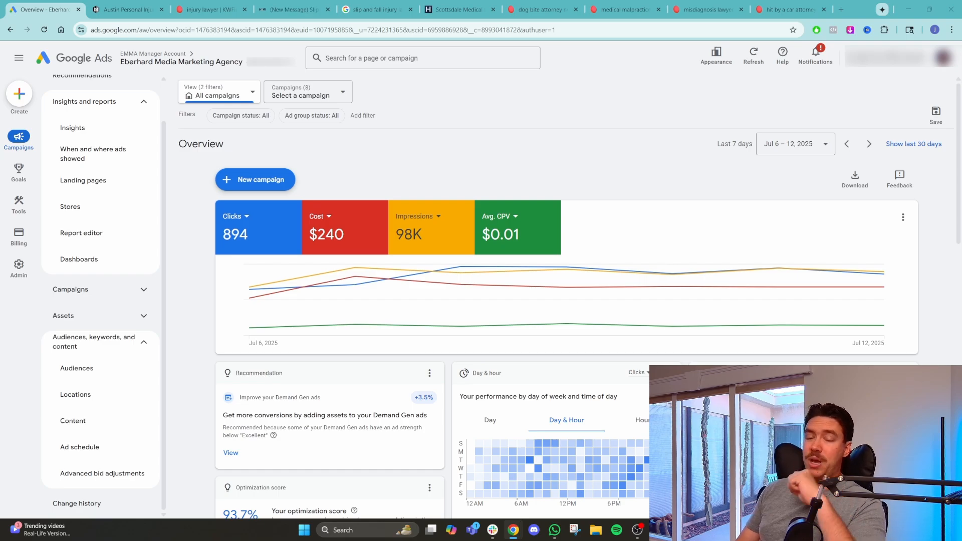
# - Check the account notifications from the Overview page and close them
pyautogui.click(667, 118)
pyautogui.click(633, 89)
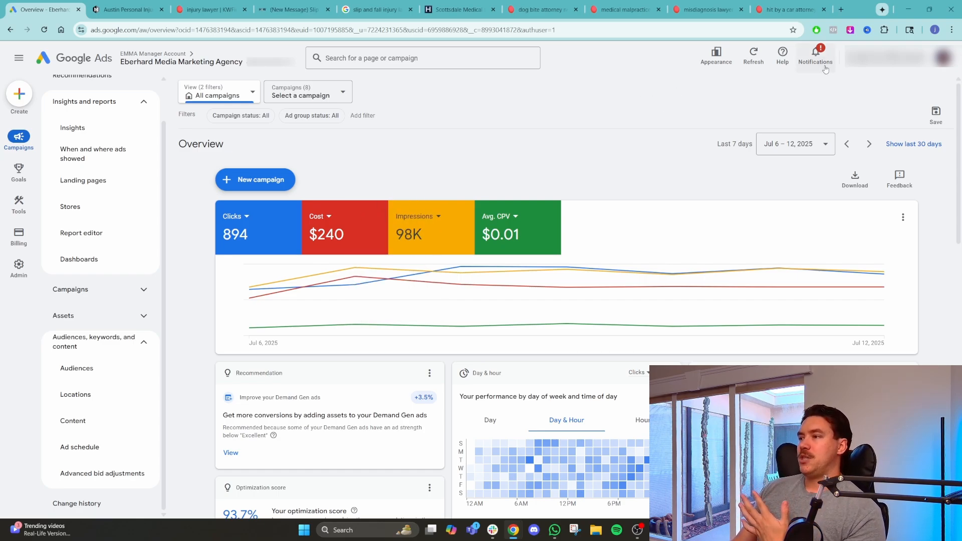
pyautogui.click(825, 67)
pyautogui.click(614, 92)
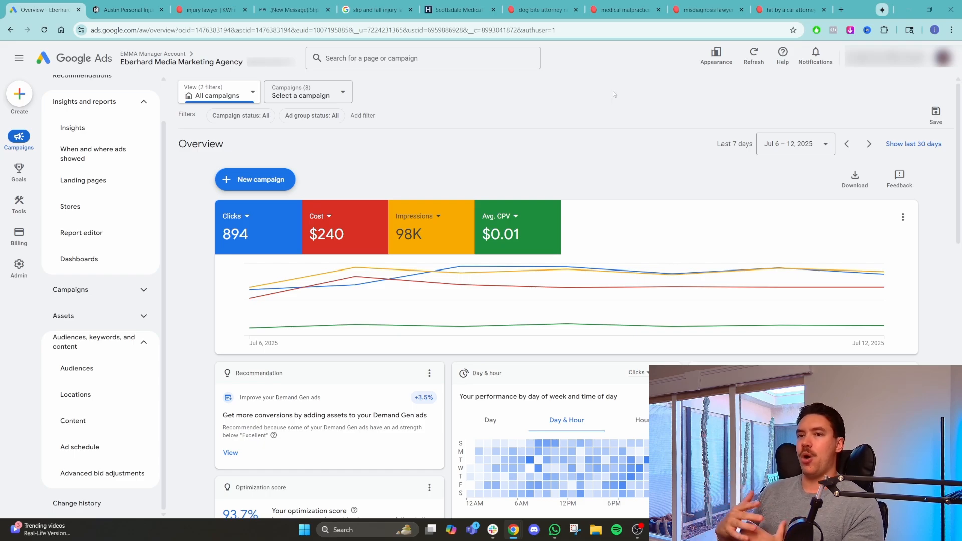
# - Switch to the McMinn law firm homepage and review its hero section, case results and attorney sections
pyautogui.hotkey('ctrl', 'Tab')
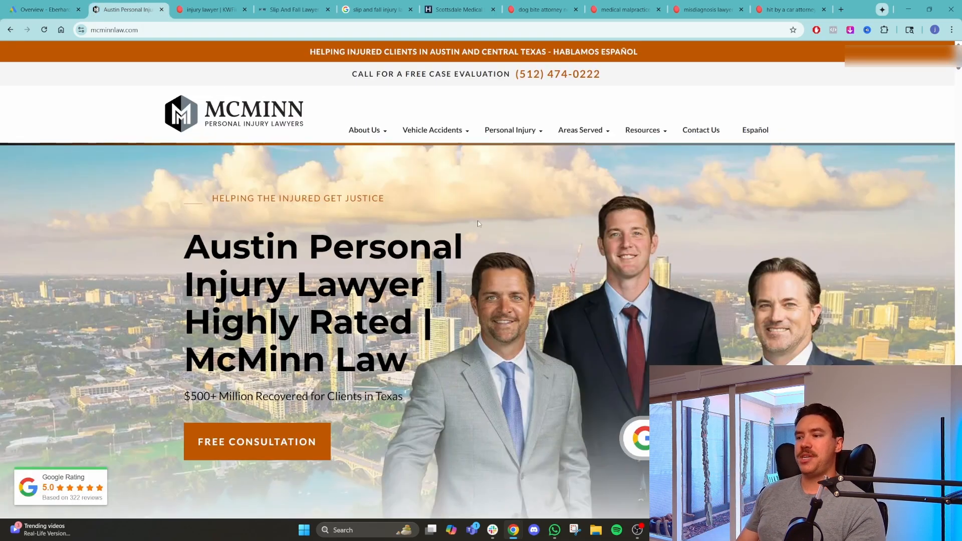
pyautogui.scroll(-15, 477, 221)
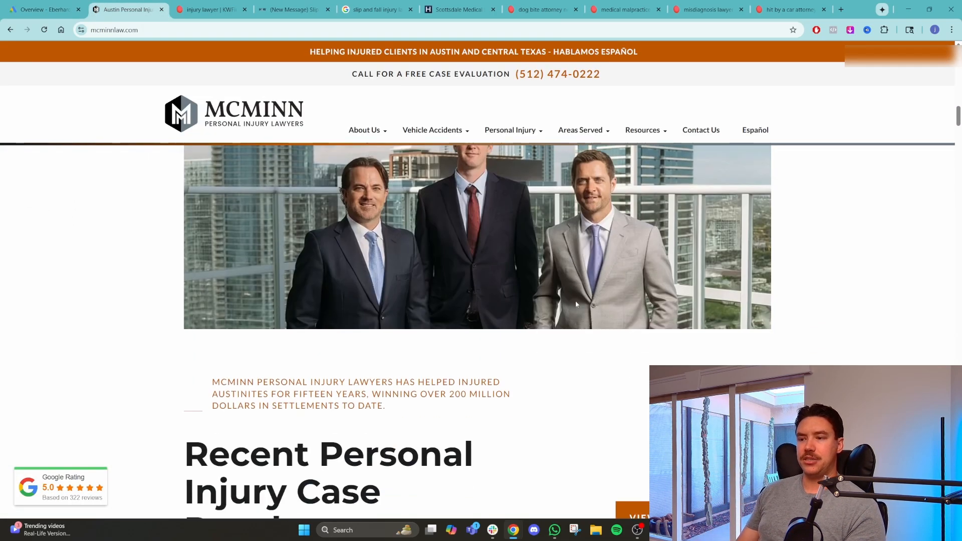
pyautogui.scroll(-15, 576, 304)
pyautogui.scroll(10, 577, 356)
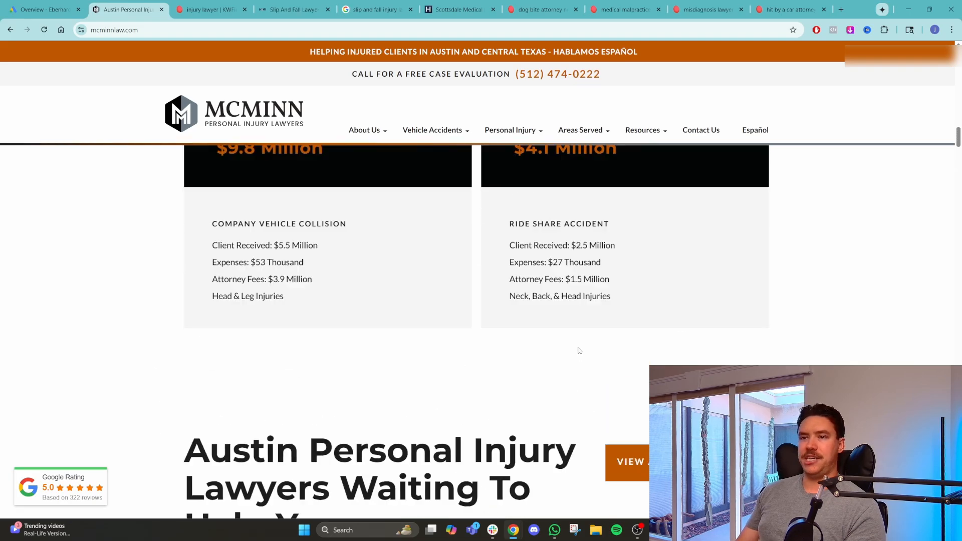
pyautogui.scroll(10, 579, 350)
# - Switch to the Husband & Wife Law Team's Phoenix slip and fall page and review its content, help form and client testimonial
pyautogui.click(294, 9)
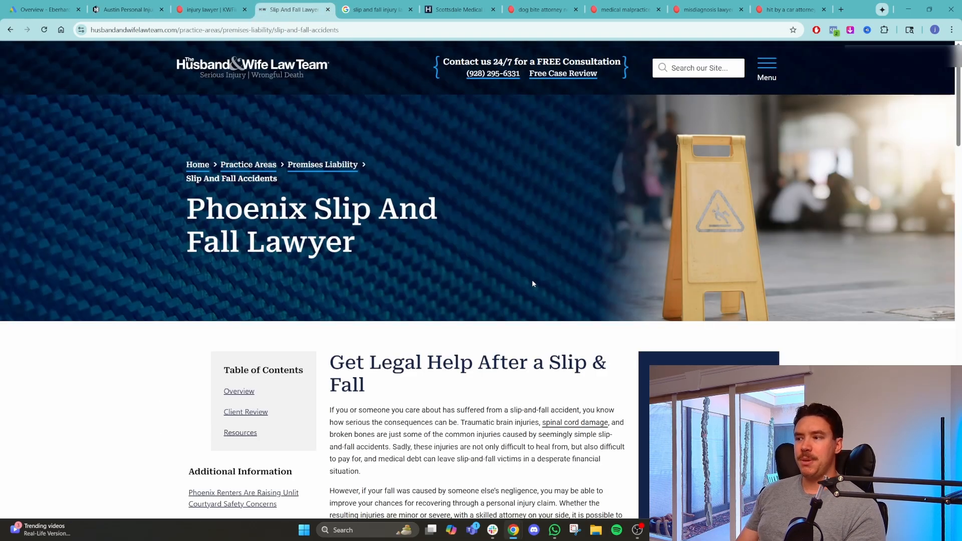
pyautogui.scroll(-15, 541, 286)
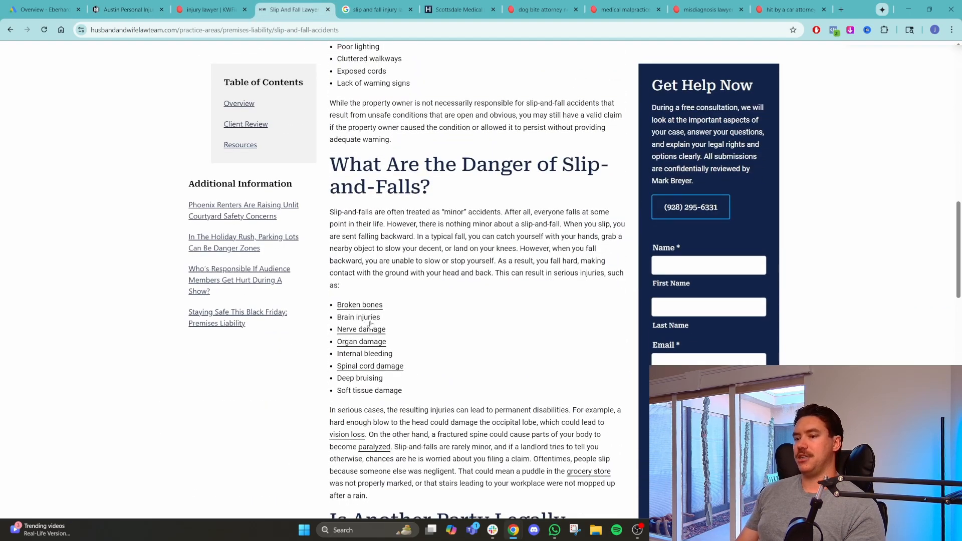
pyautogui.scroll(-15, 370, 324)
pyautogui.scroll(8, 498, 354)
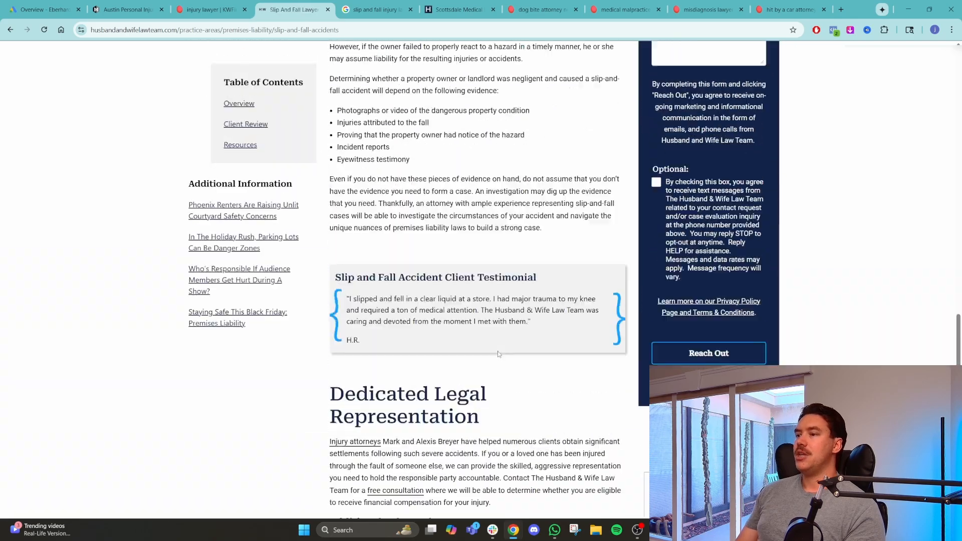
pyautogui.scroll(15, 506, 346)
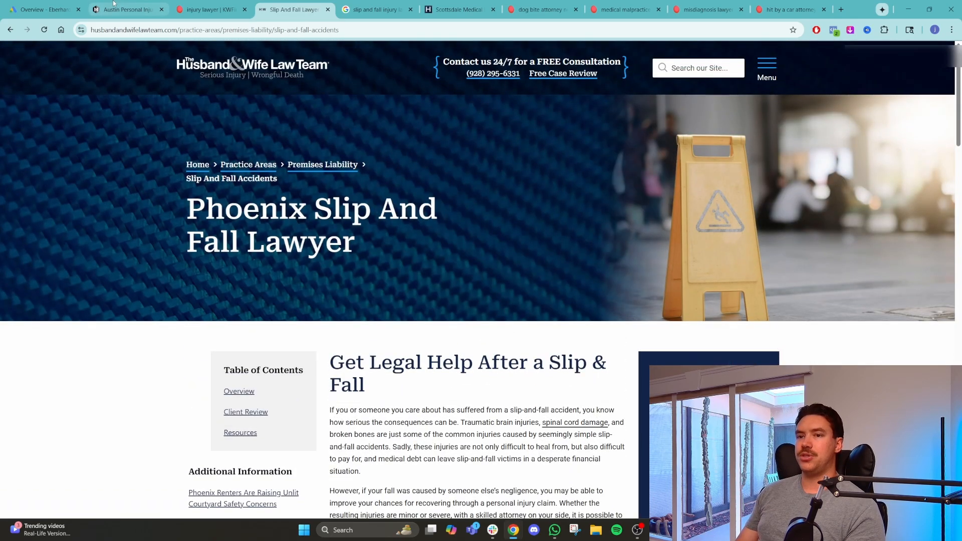
# - Reorder the McMinn homepage to sit beside the slip and fall page, and highlight its "Undefeated In Texas" headline
pyautogui.moveTo(114, 5); pyautogui.dragTo(207, 5)
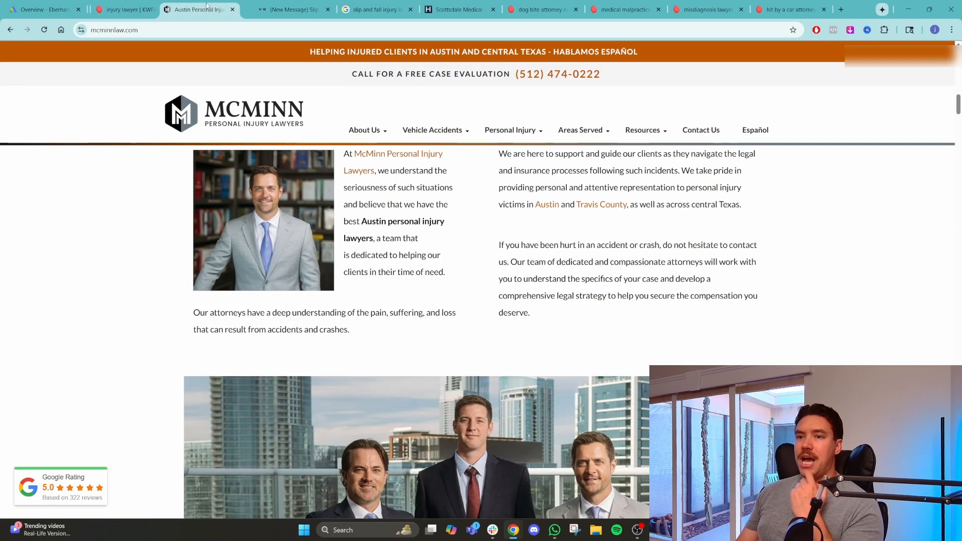
pyautogui.scroll(5, 424, 308)
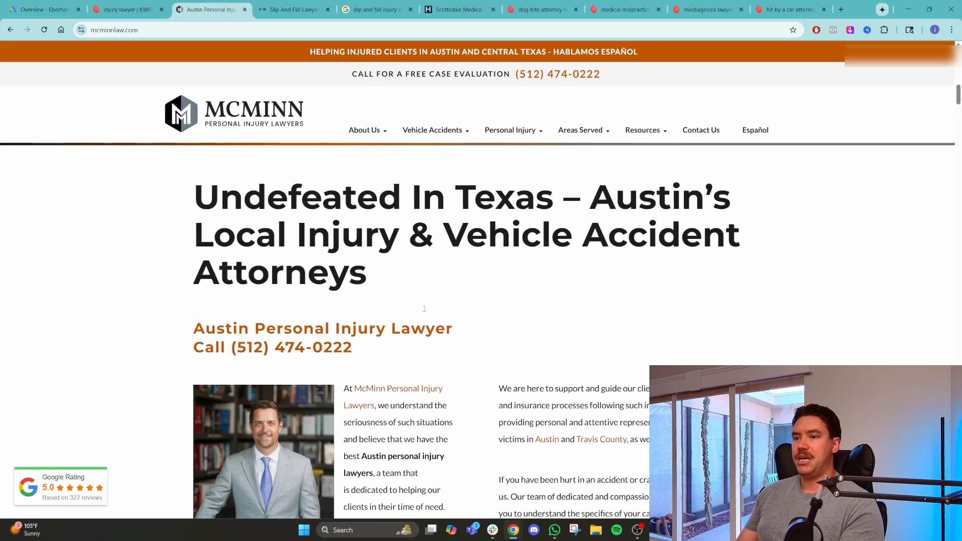
pyautogui.scroll(-3, 424, 308)
pyautogui.scroll(5, 285, 276)
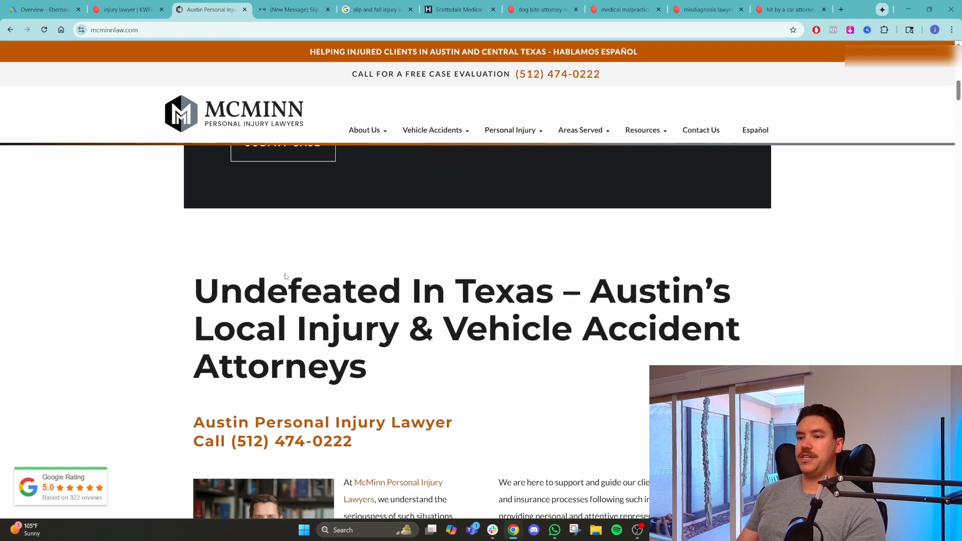
pyautogui.moveTo(203, 287); pyautogui.dragTo(743, 324)
pyautogui.scroll(-3, 743, 324)
pyautogui.scroll(2, 728, 332)
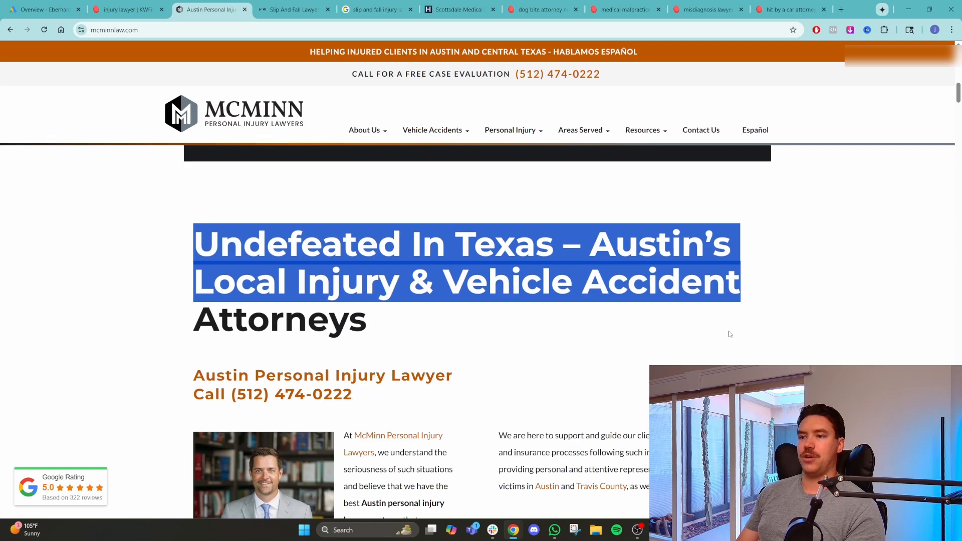
# - Review the Hastings Law Firm medical malpractice page, highlighting its "No Upfront Cost" heading and examining the attorney bio, practice areas and contact form
pyautogui.click(457, 9)
pyautogui.scroll(-8, 626, 219)
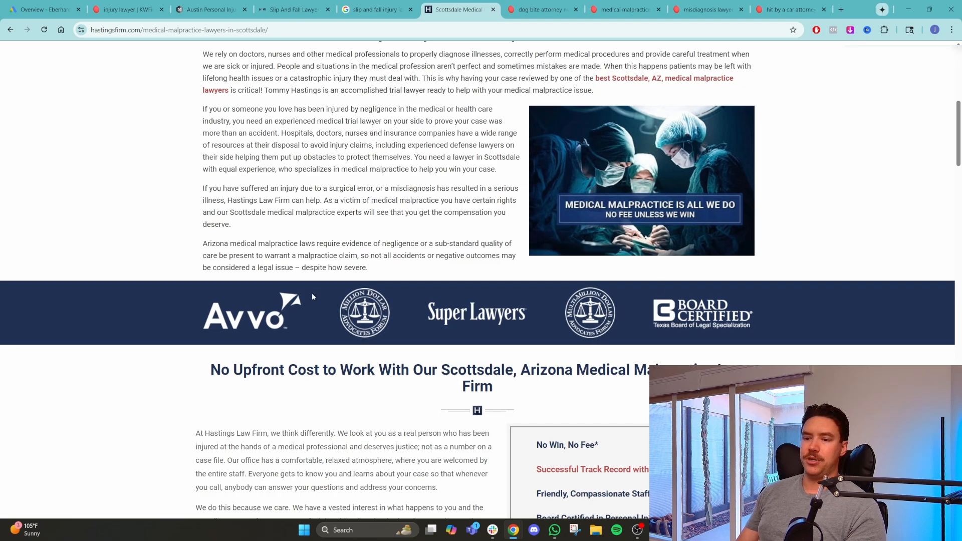
pyautogui.moveTo(199, 373); pyautogui.dragTo(746, 372)
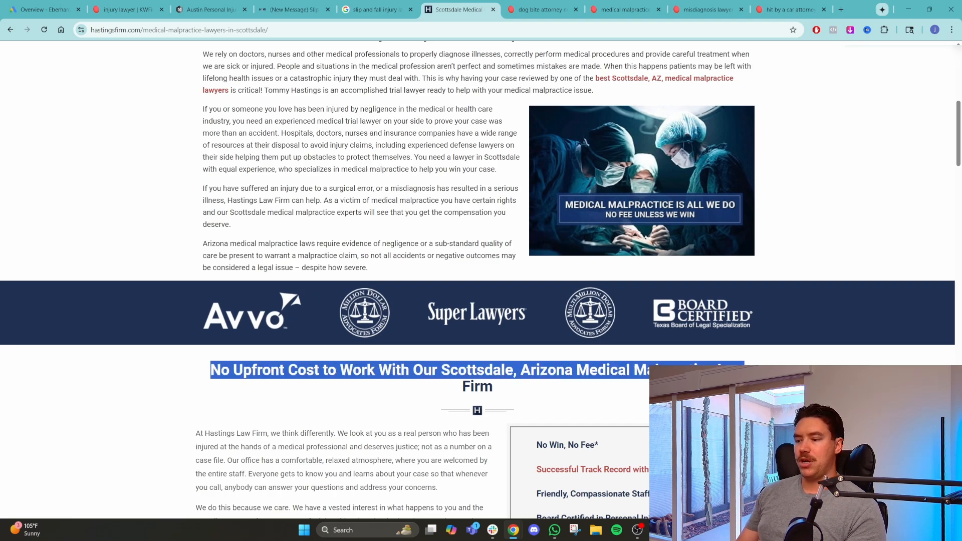
pyautogui.scroll(-6, 745, 372)
pyautogui.scroll(-3, 665, 220)
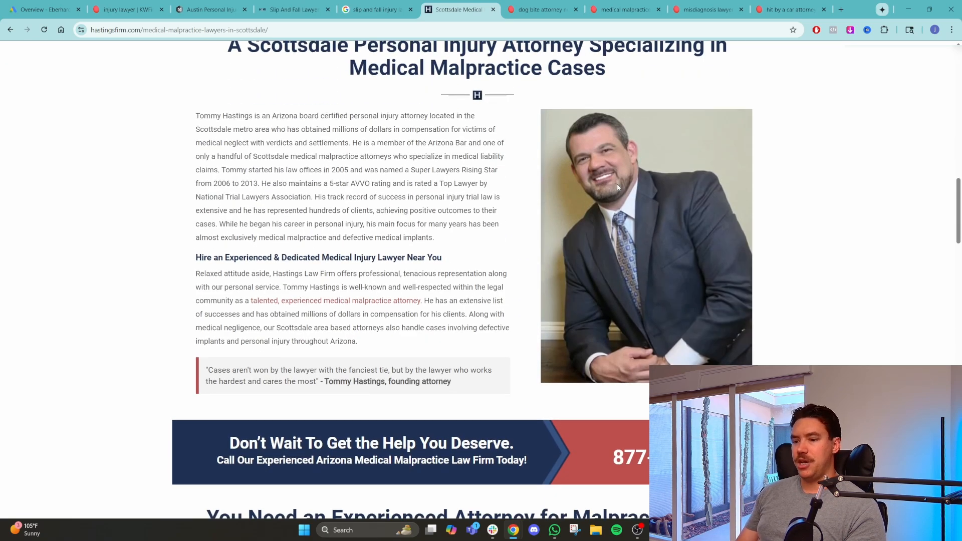
pyautogui.scroll(-5, 617, 184)
pyautogui.scroll(-10, 620, 187)
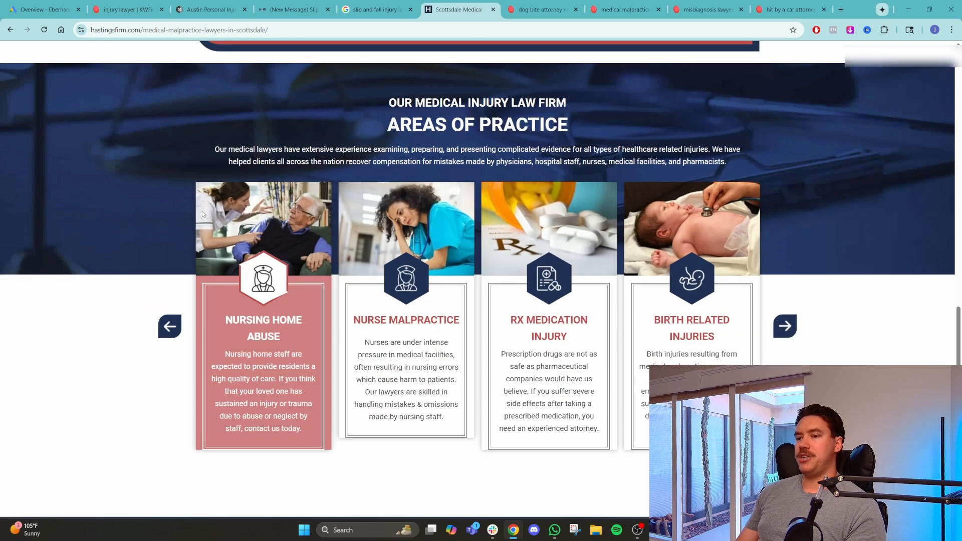
pyautogui.scroll(-10, 647, 266)
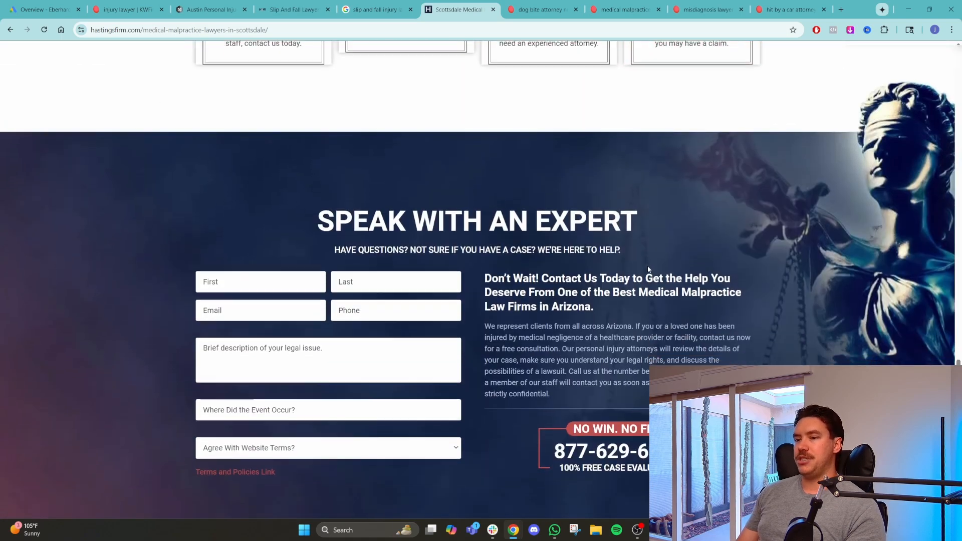
pyautogui.scroll(3, 648, 270)
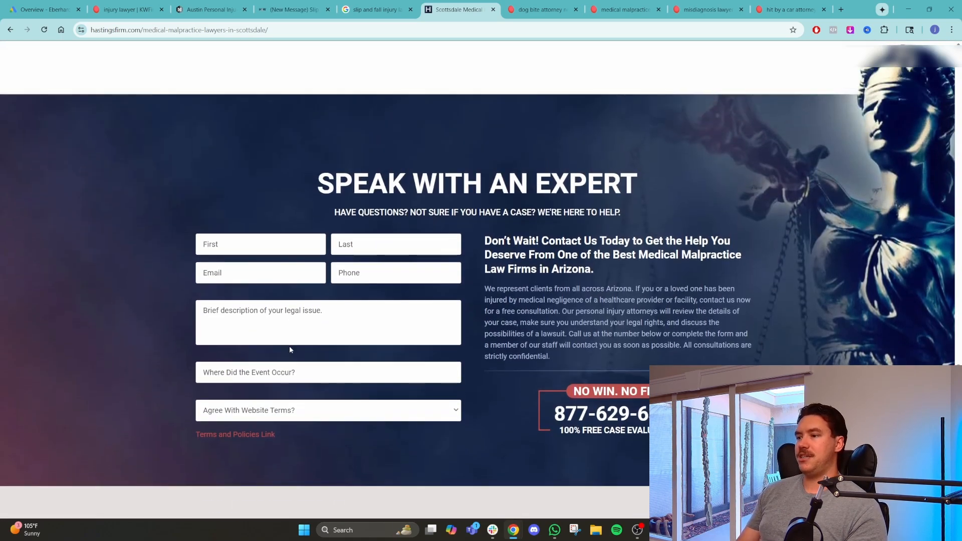
# - Compare McMinn's free consultation form with the opening section of the Phoenix slip and fall page
pyautogui.click(210, 10)
pyautogui.scroll(-10, 489, 355)
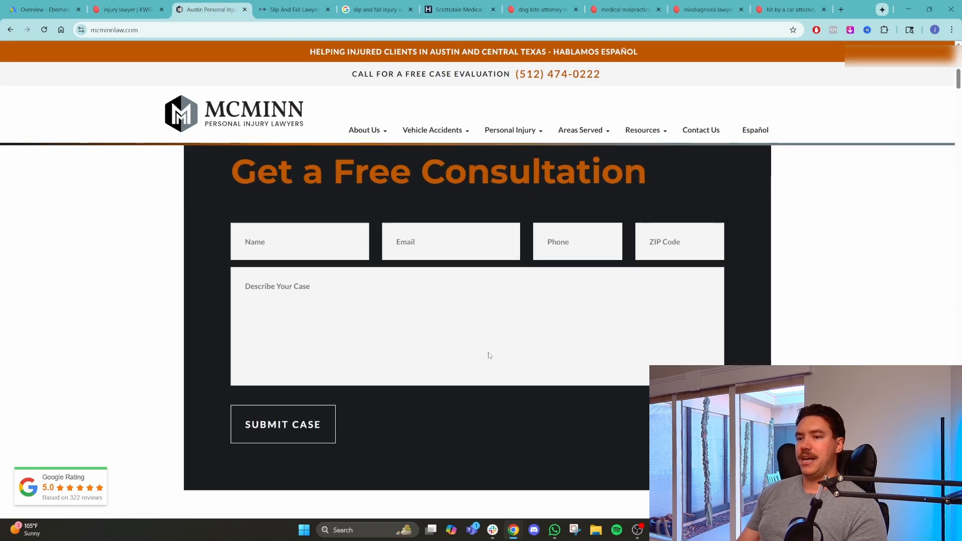
pyautogui.scroll(1, 489, 355)
pyautogui.click(294, 9)
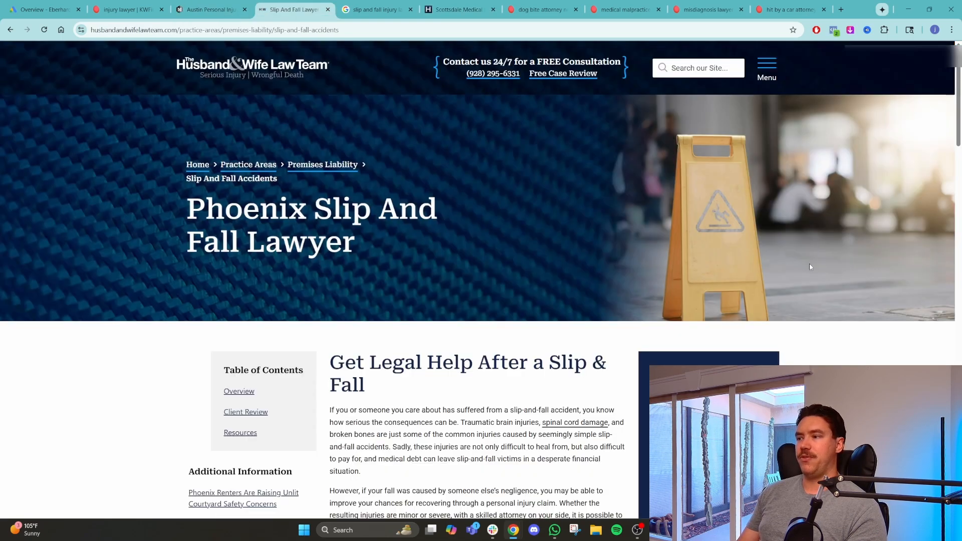
pyautogui.scroll(-2, 515, 267)
# - Return to the Hastings medical malpractice page and examine its hero section, Scottsdale headings and introductory copy
pyautogui.click(458, 9)
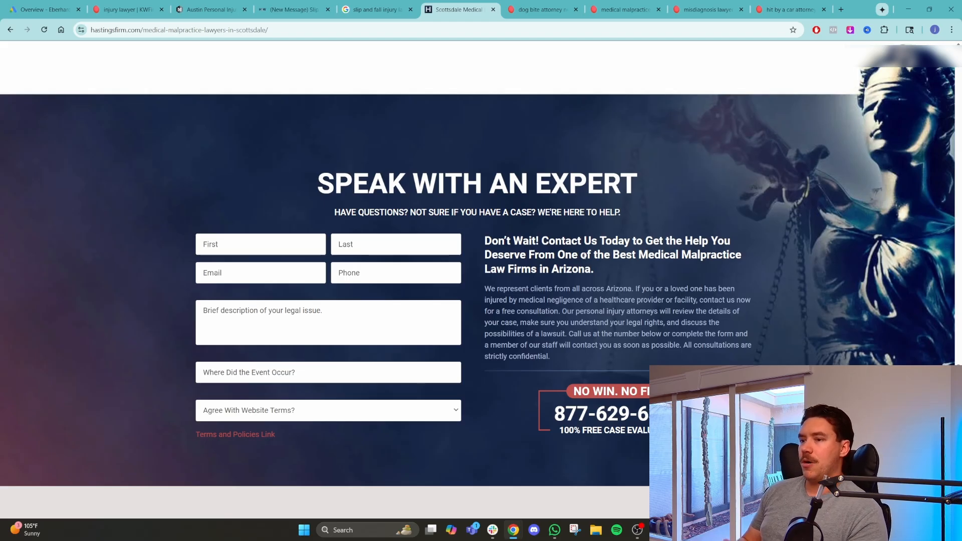
pyautogui.scroll(7, 601, 213)
pyautogui.scroll(-9, 551, 235)
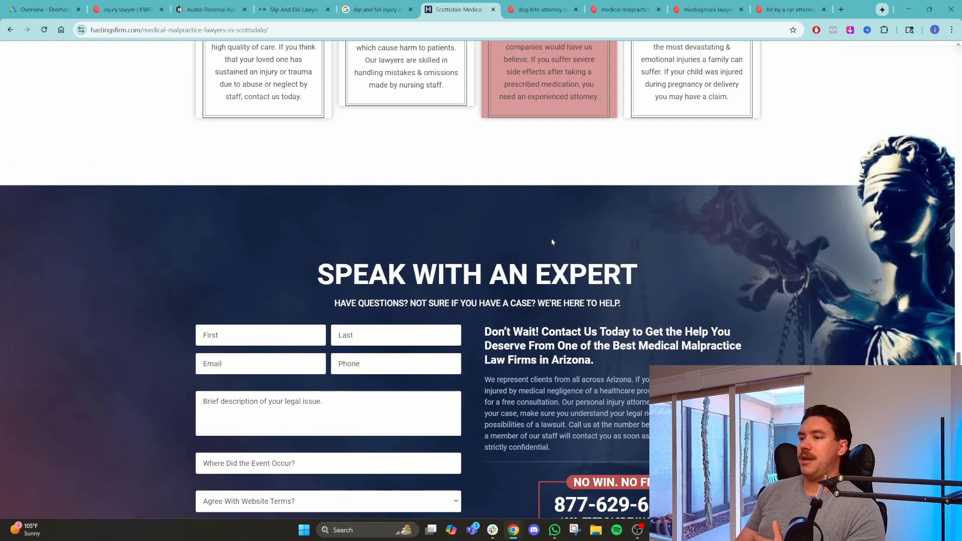
pyautogui.scroll(15, 440, 272)
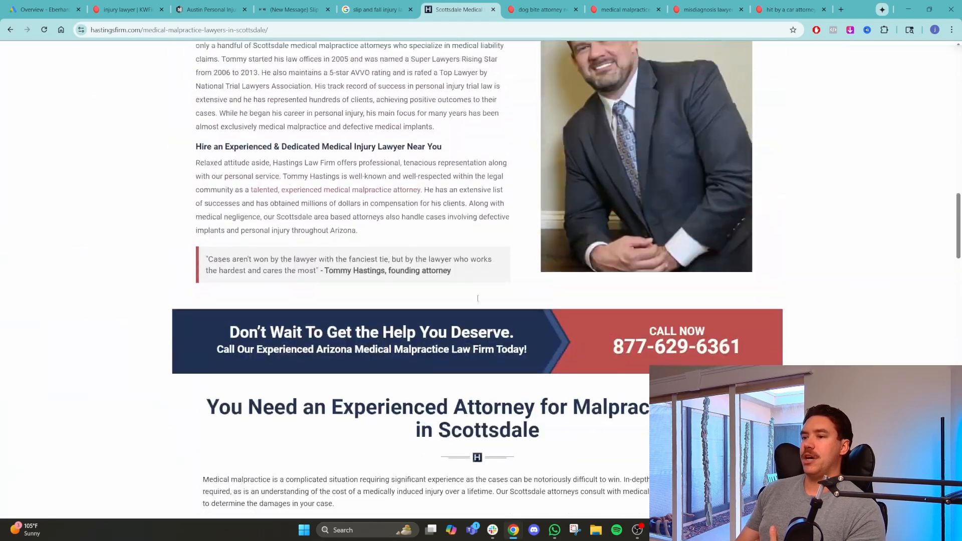
pyautogui.scroll(3, 475, 296)
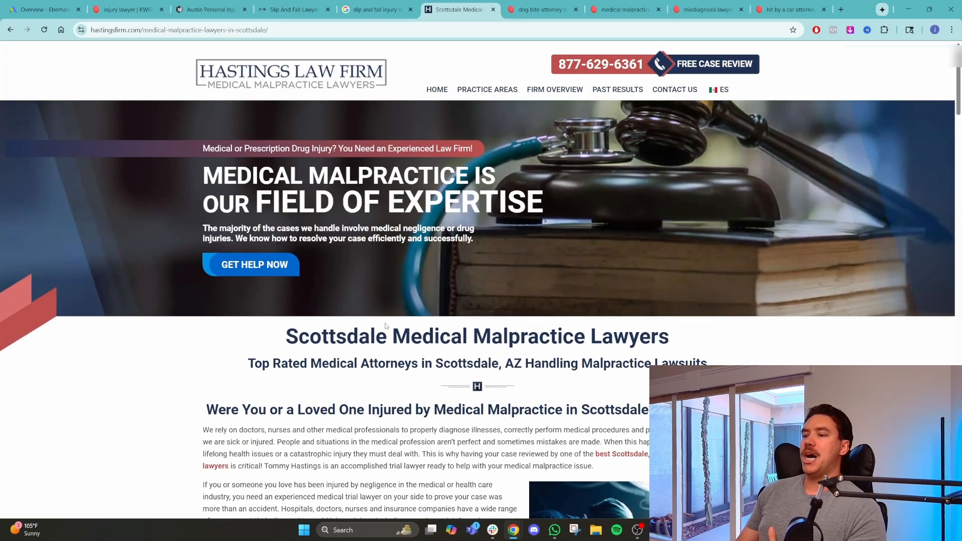
pyautogui.scroll(-3, 386, 325)
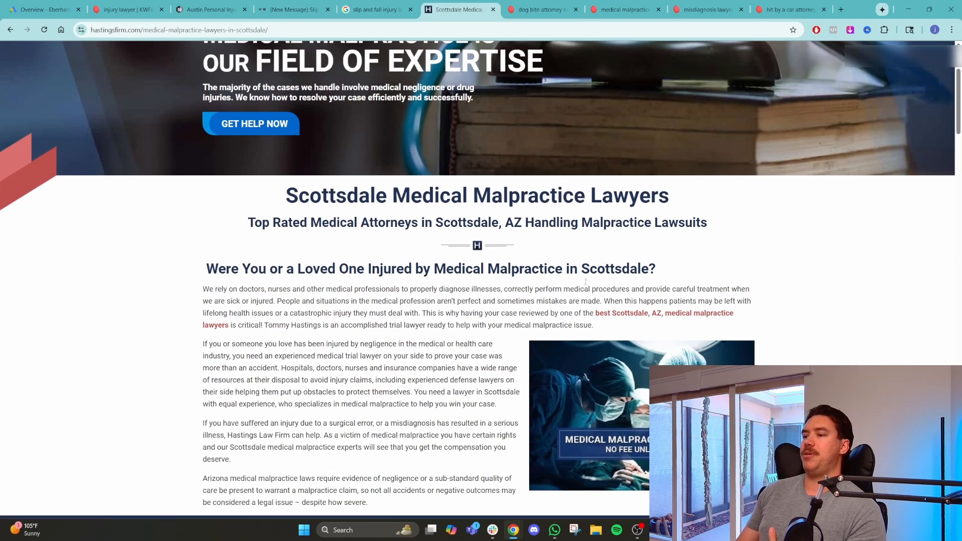
pyautogui.scroll(-6, 511, 199)
pyautogui.scroll(9, 551, 150)
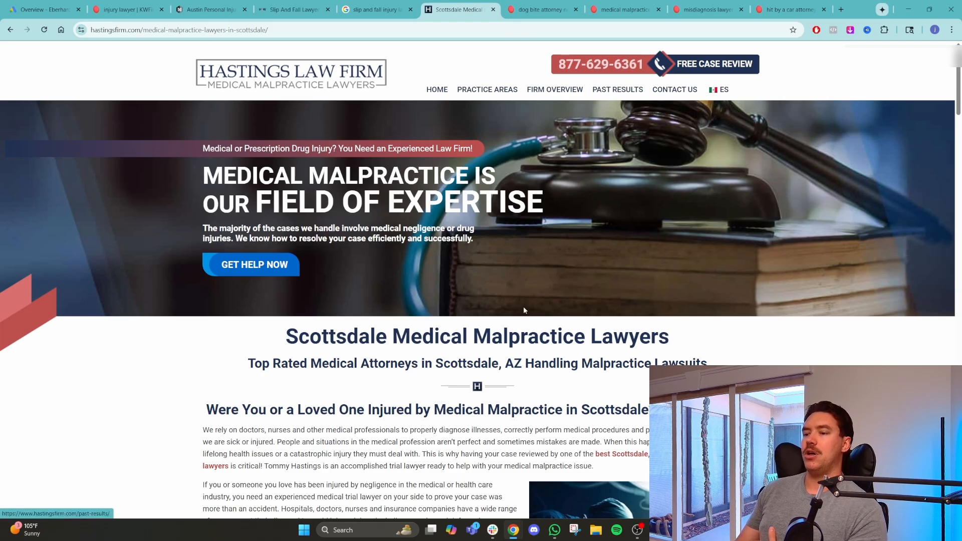
pyautogui.scroll(-6, 523, 305)
pyautogui.scroll(5, 533, 308)
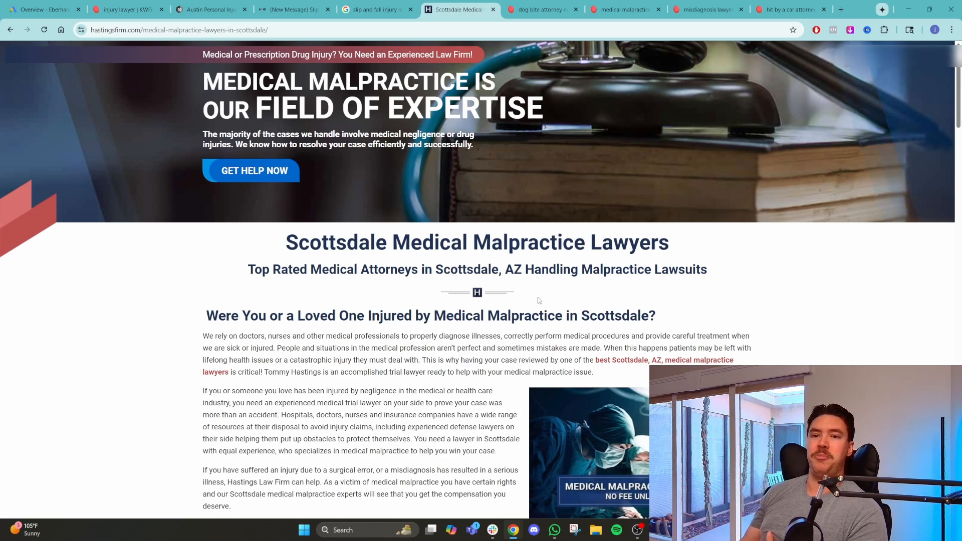
# - Examine the Hastings page's accreditation badges, areas of practice, "Speak With an Expert" form and client testimonials
pyautogui.scroll(-20, 647, 251)
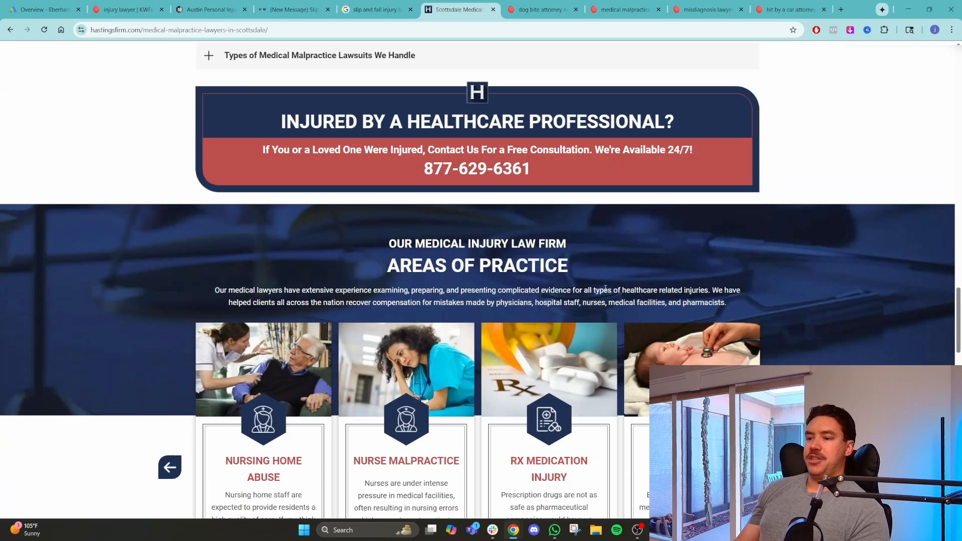
pyautogui.scroll(-15, 603, 289)
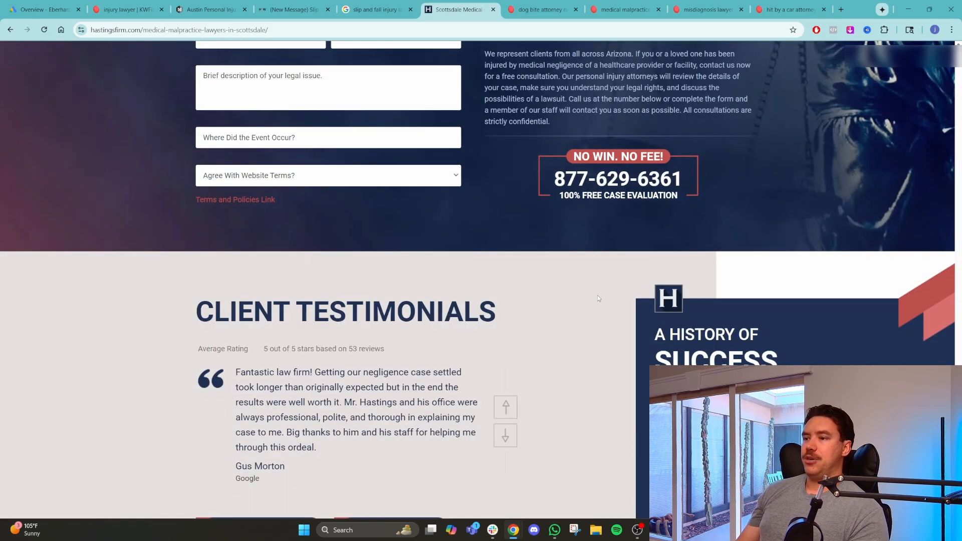
pyautogui.scroll(12, 597, 298)
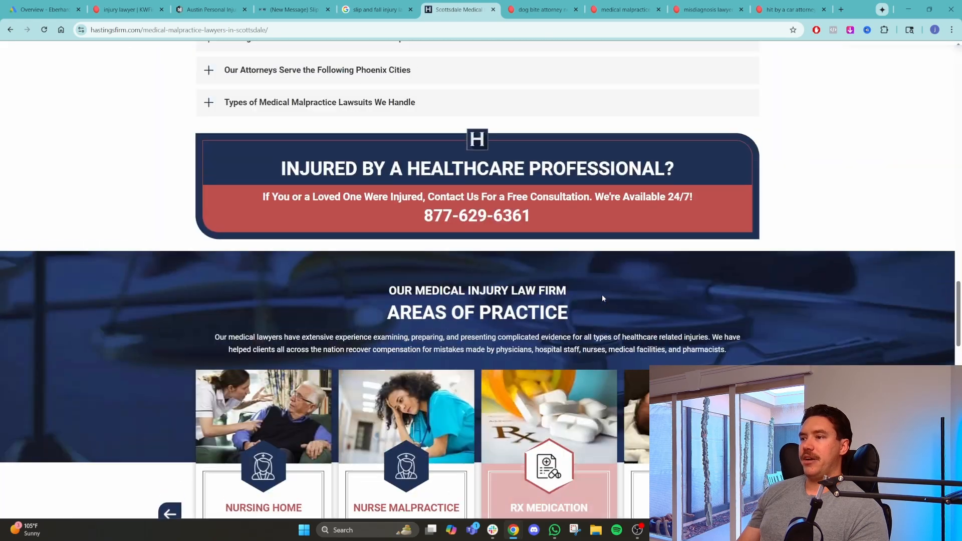
pyautogui.scroll(15, 602, 294)
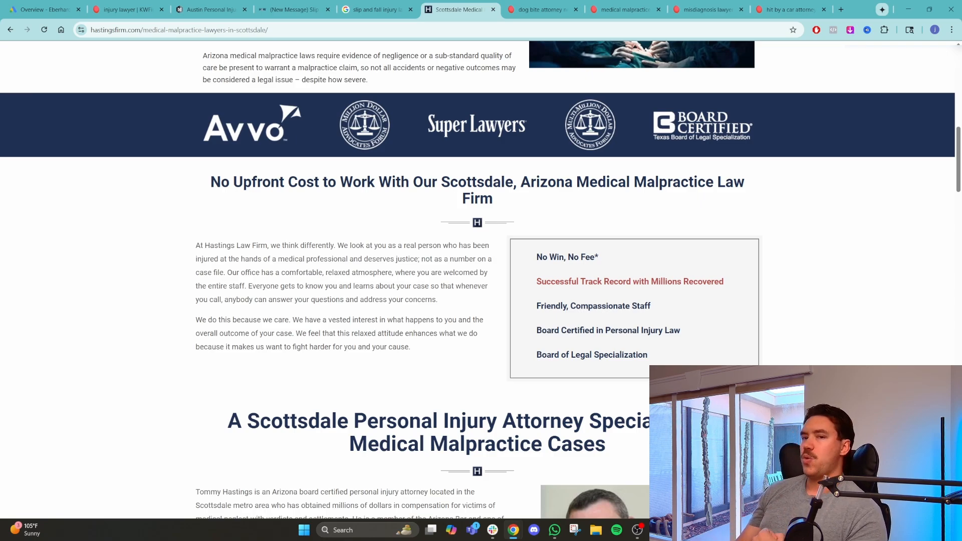
pyautogui.scroll(-20, 476, 280)
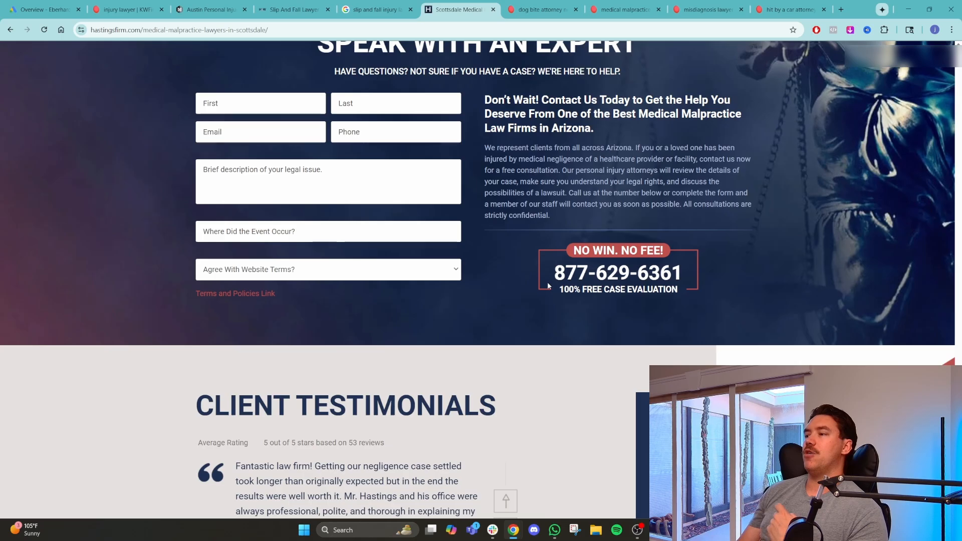
pyautogui.scroll(20, 562, 285)
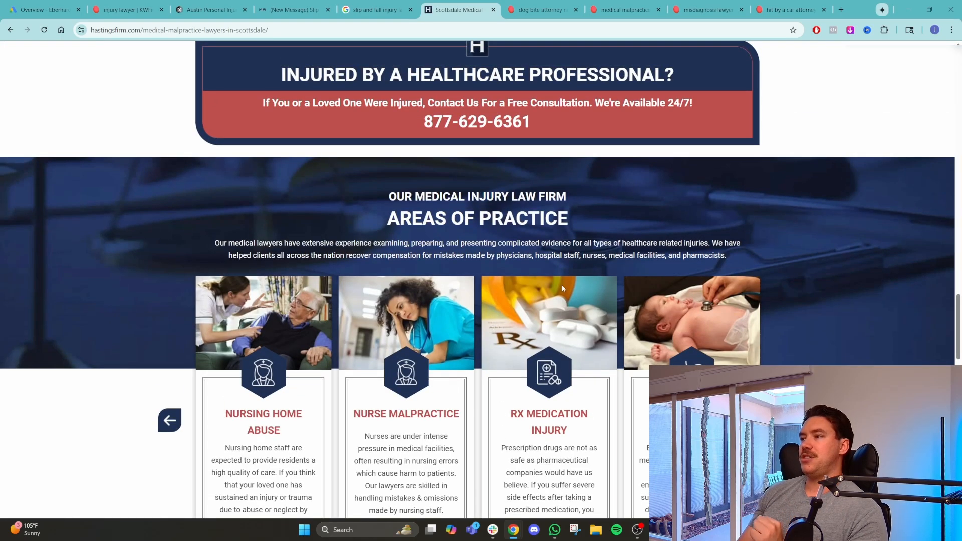
pyautogui.scroll(-18, 563, 285)
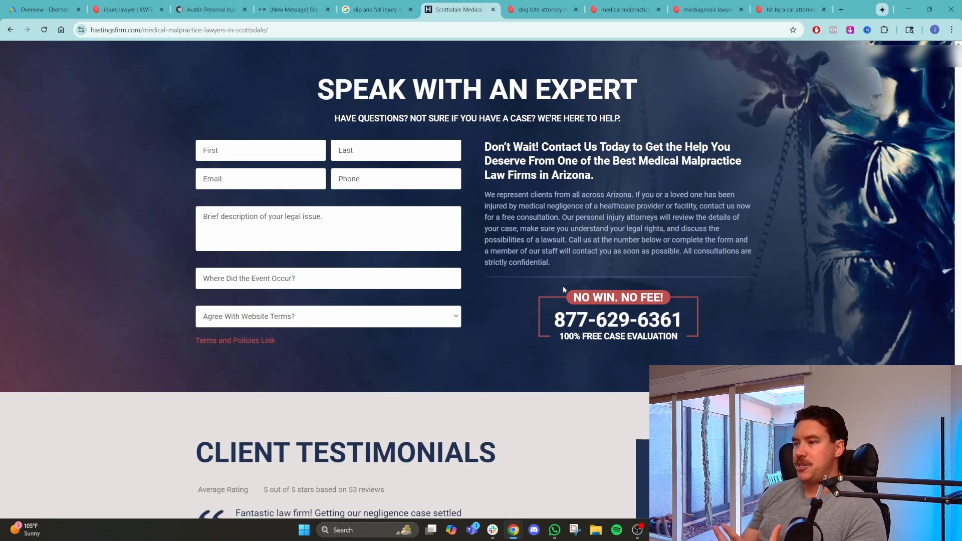
pyautogui.scroll(15, 562, 285)
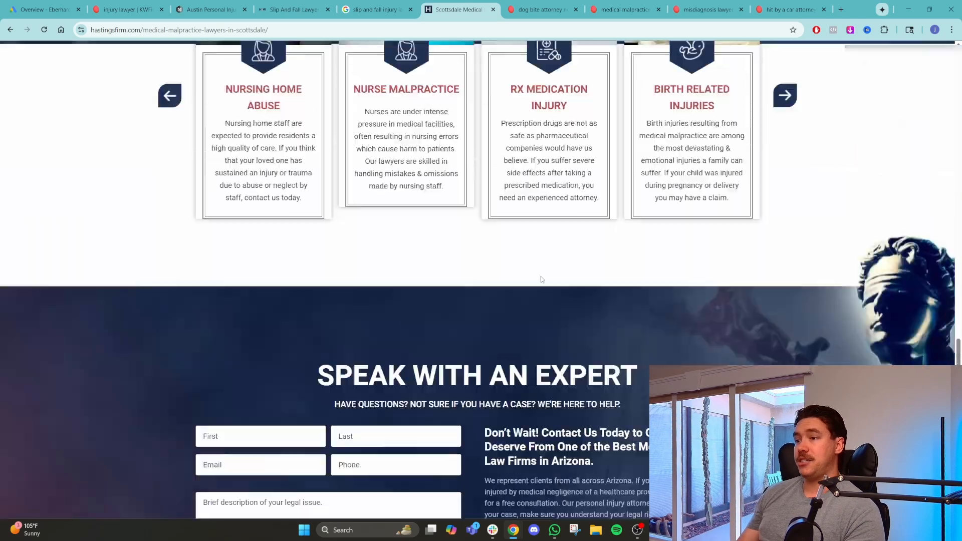
# - Recheck the Hastings page's attorney bio, free consultation banner, award logos and no-upfront-cost section
pyautogui.scroll(20, 551, 275)
pyautogui.scroll(-20, 551, 275)
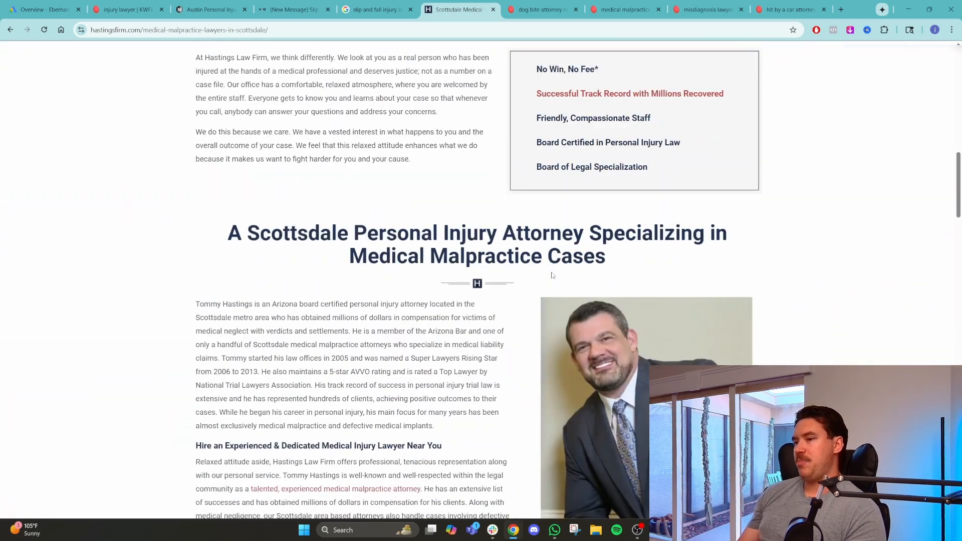
pyautogui.scroll(-2, 551, 275)
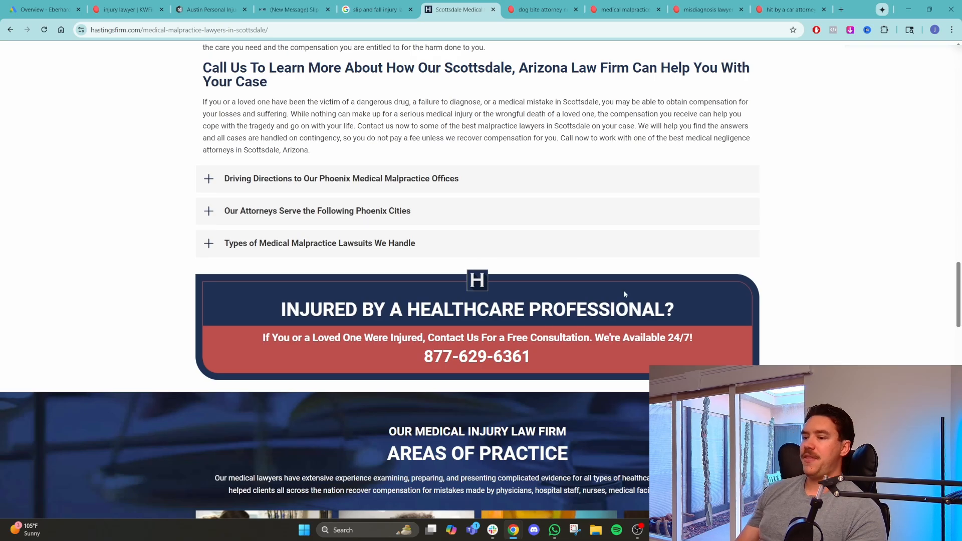
pyautogui.scroll(-10, 624, 289)
pyautogui.scroll(17, 624, 290)
pyautogui.scroll(20, 631, 290)
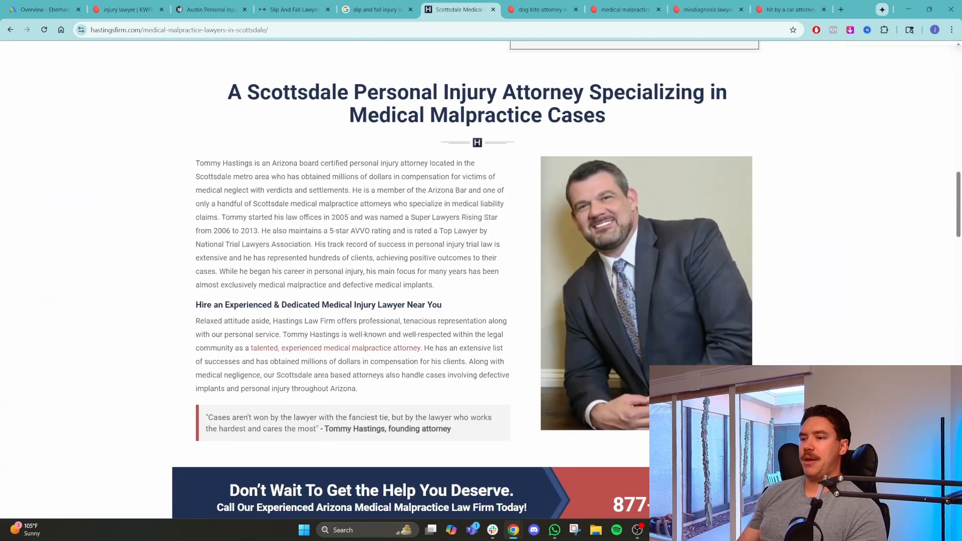
pyautogui.scroll(-2, 288, 293)
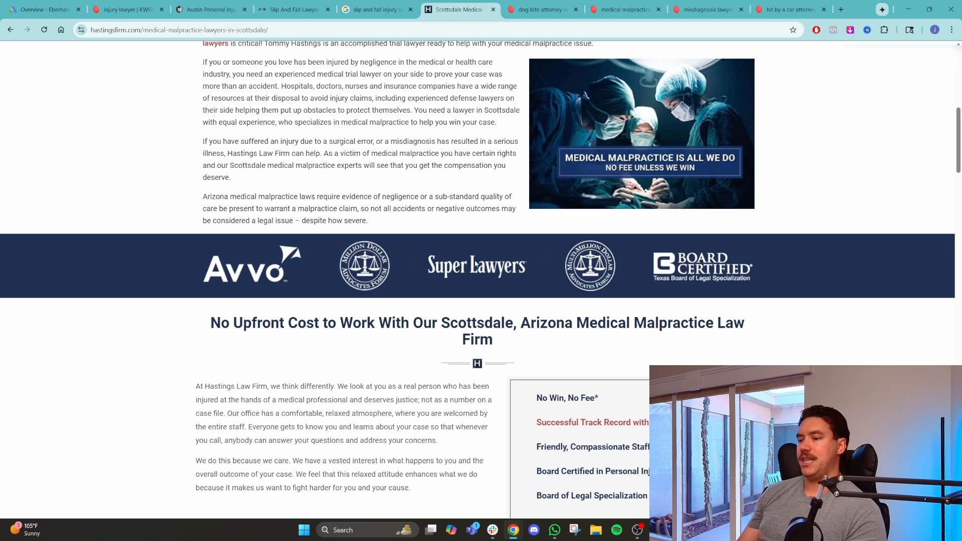
# - Review the Hastings page's Scottsdale copy, call-now banner, expandable malpractice topics, areas of practice and attorney section
pyautogui.scroll(9, 446, 265)
pyautogui.scroll(-14, 446, 266)
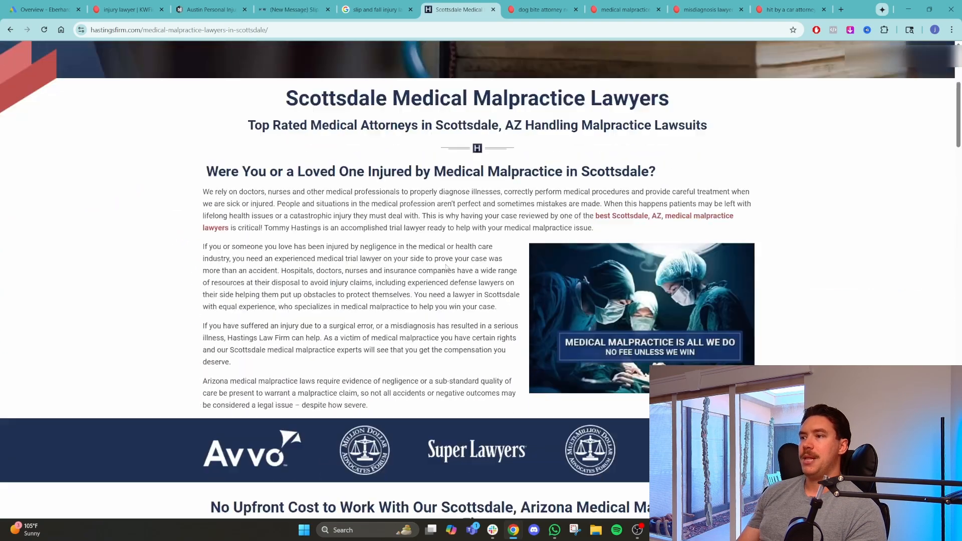
pyautogui.scroll(-13, 446, 267)
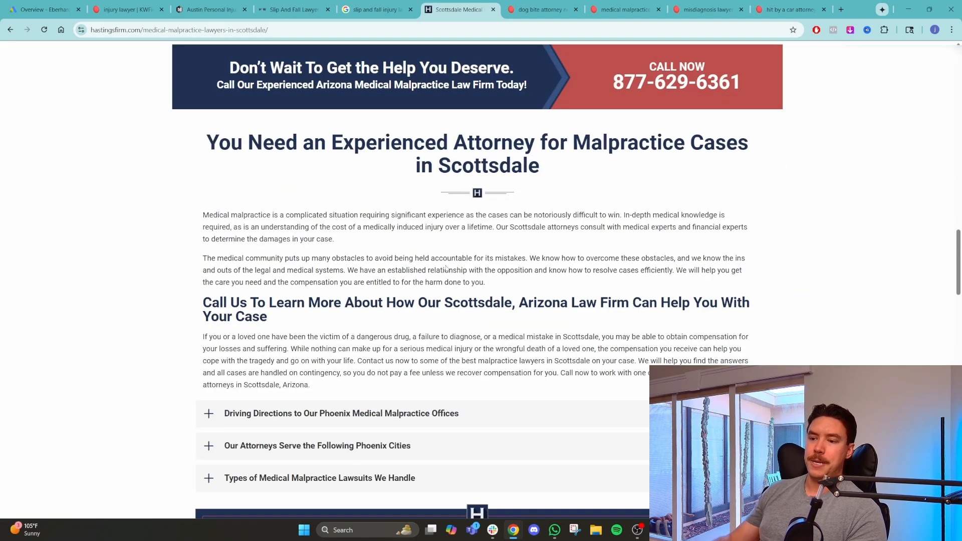
pyautogui.scroll(-12, 445, 269)
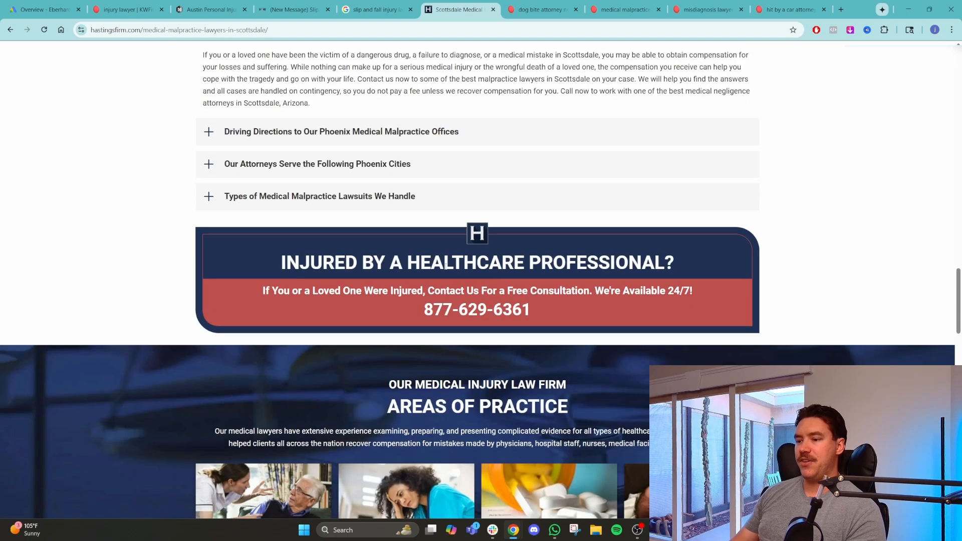
pyautogui.scroll(4, 446, 271)
pyautogui.scroll(-7, 446, 270)
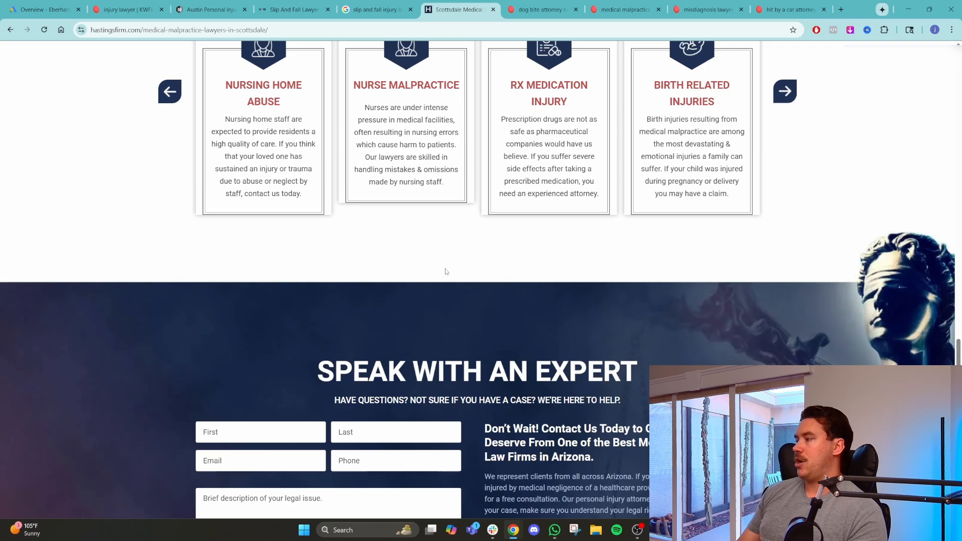
pyautogui.scroll(10, 507, 371)
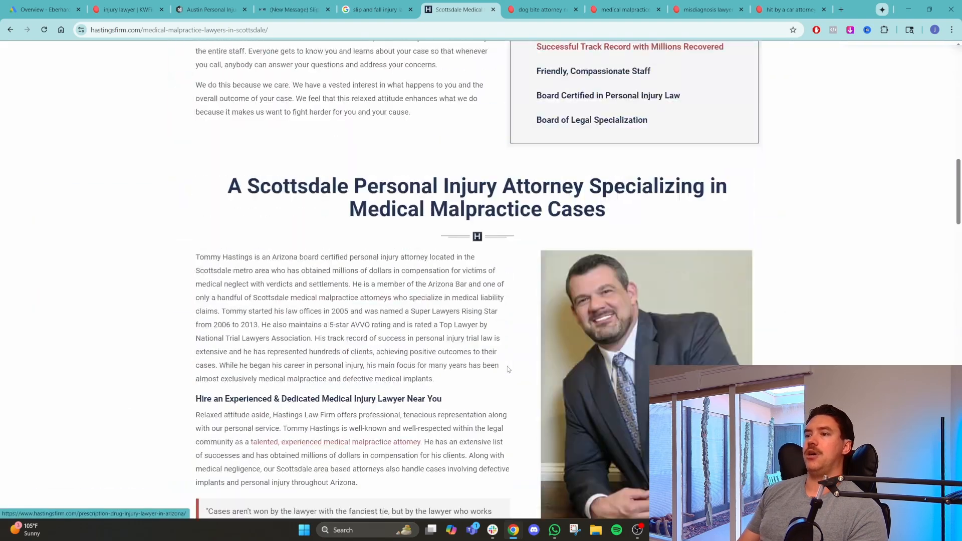
# - Return to the McMinn site and examine its recent personal injury case results and free consultation form
pyautogui.click(213, 9)
pyautogui.scroll(-10, 460, 396)
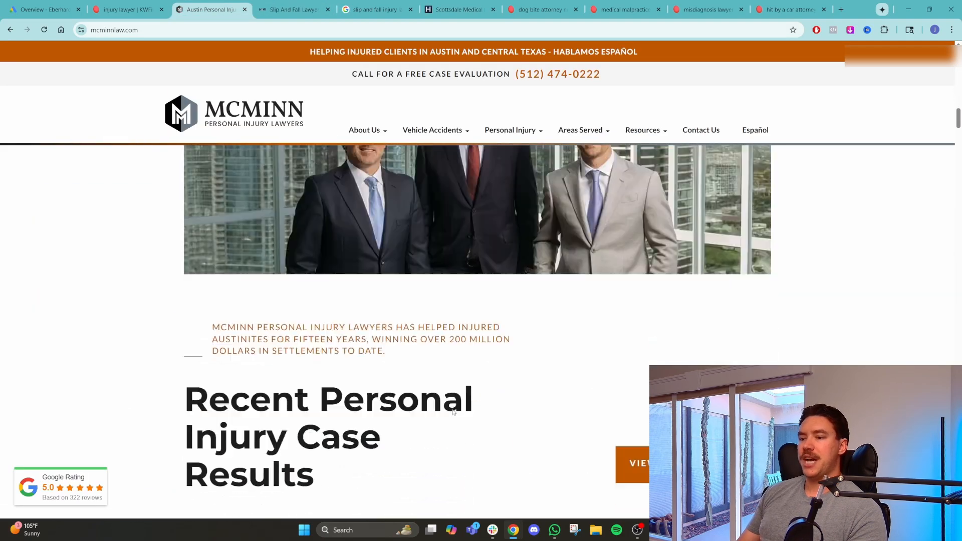
pyautogui.scroll(2, 460, 393)
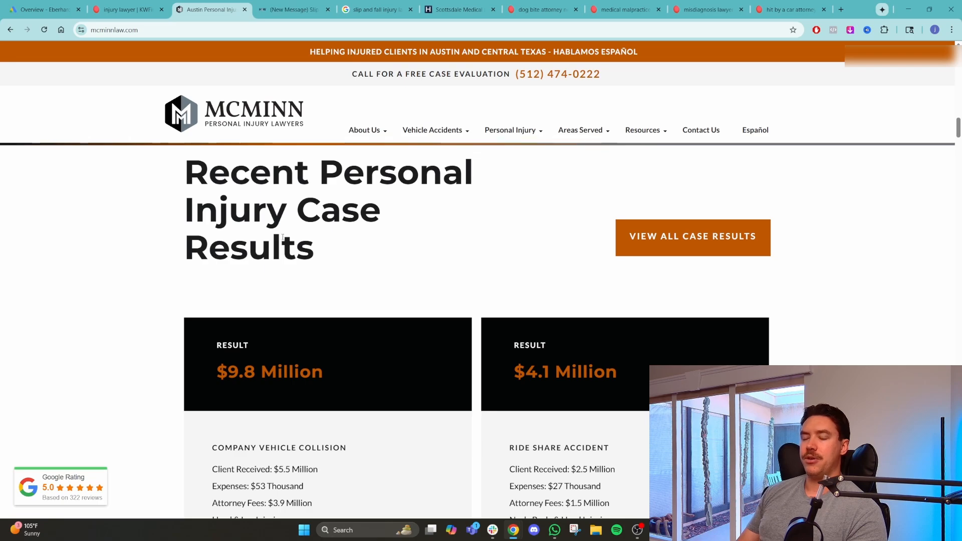
pyautogui.scroll(-2, 542, 303)
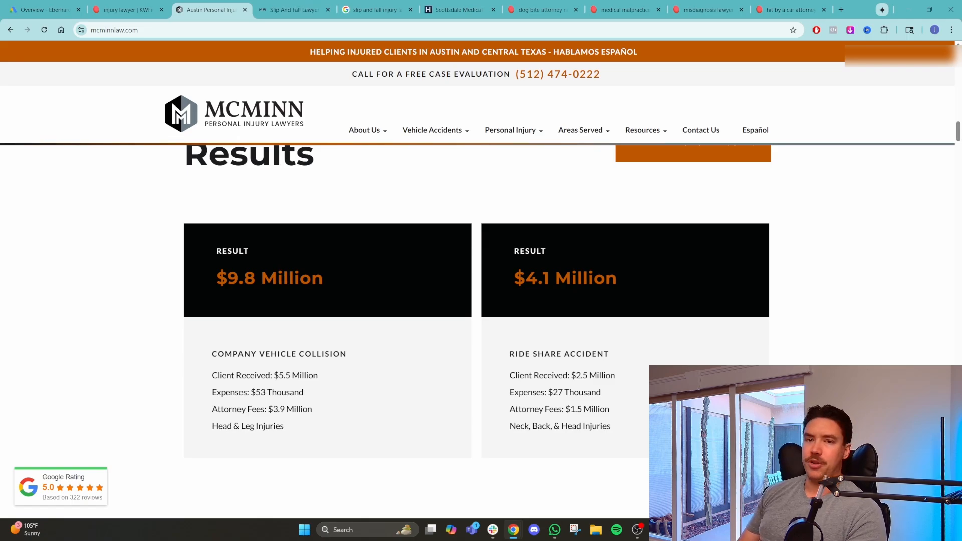
pyautogui.scroll(-20, 497, 342)
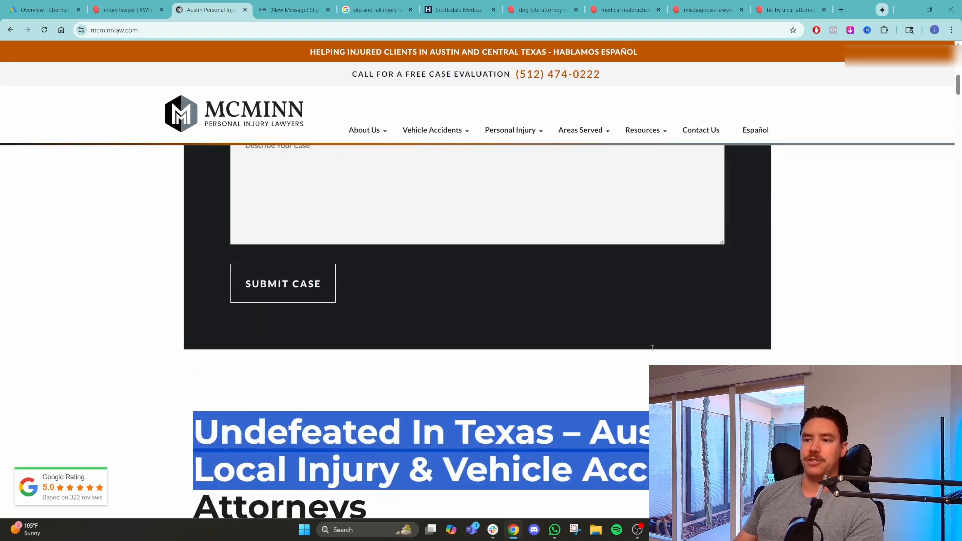
pyautogui.scroll(-3, 497, 342)
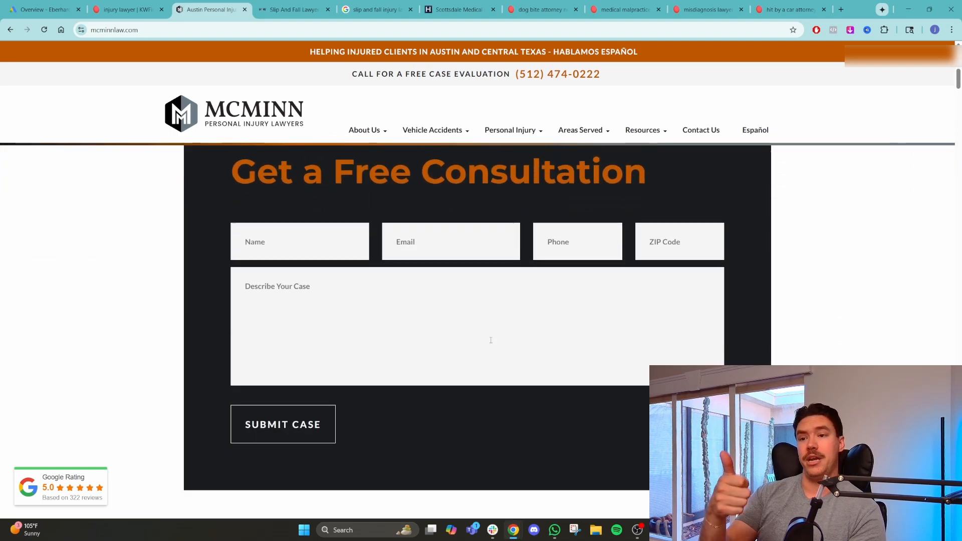